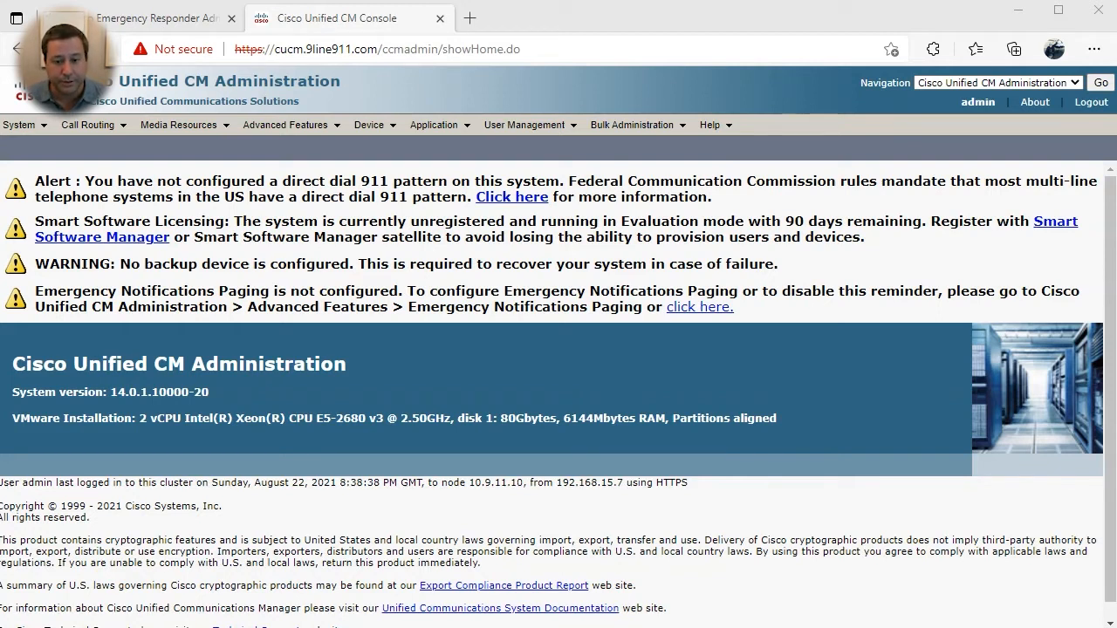
- Show the partition list and highlight the auto-created E911 partition among the six
mouse_move(87, 125)
mouse_move(170, 214)
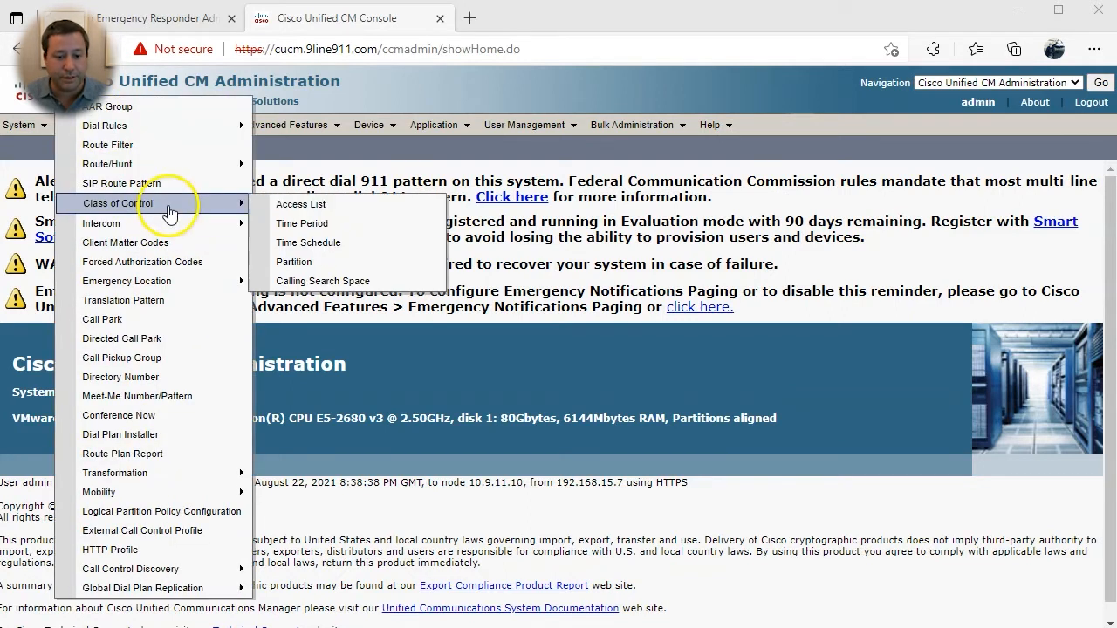
left_click(393, 262)
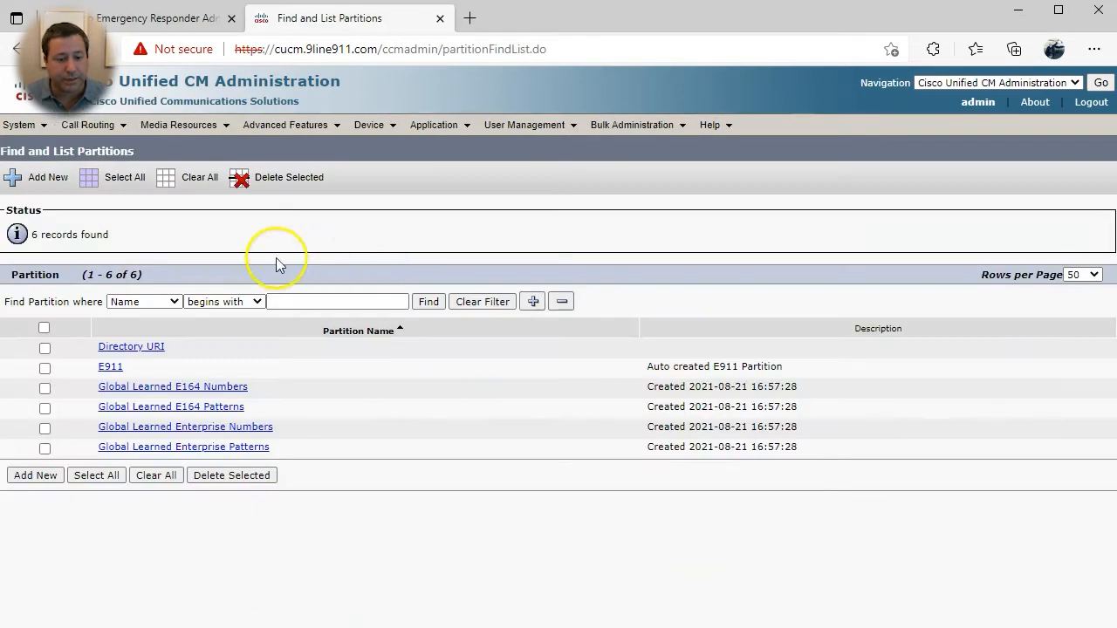
left_click_drag(79, 368, 127, 368)
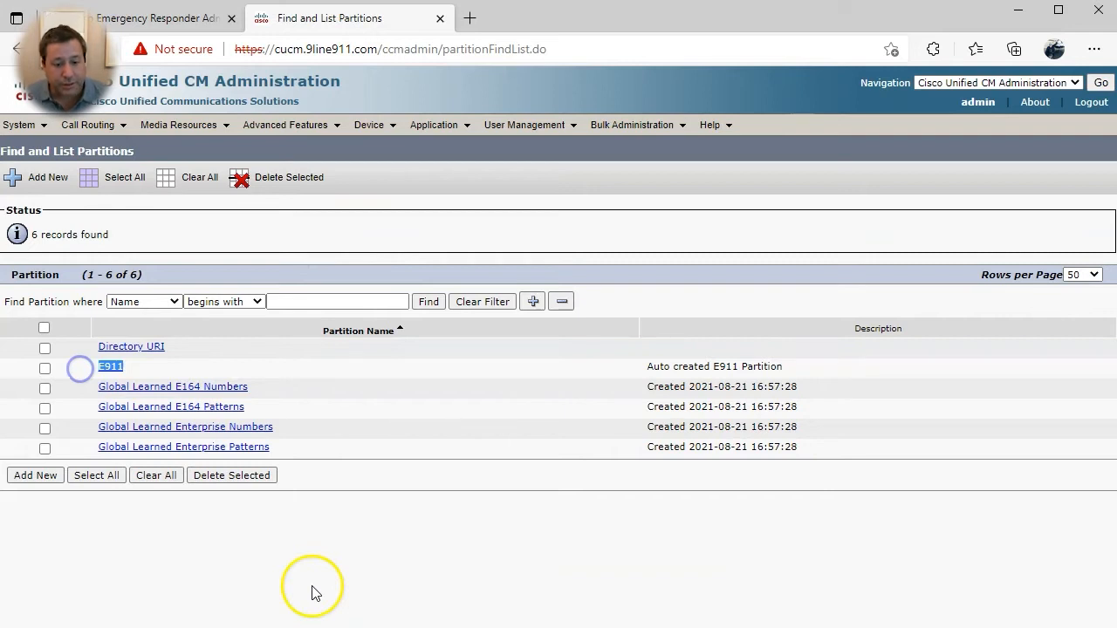
- Add partitions phones-pt ('patterns for internal extensions') and pstn-pt ('patterns for the pstn')
left_click(35, 476)
left_click(128, 421)
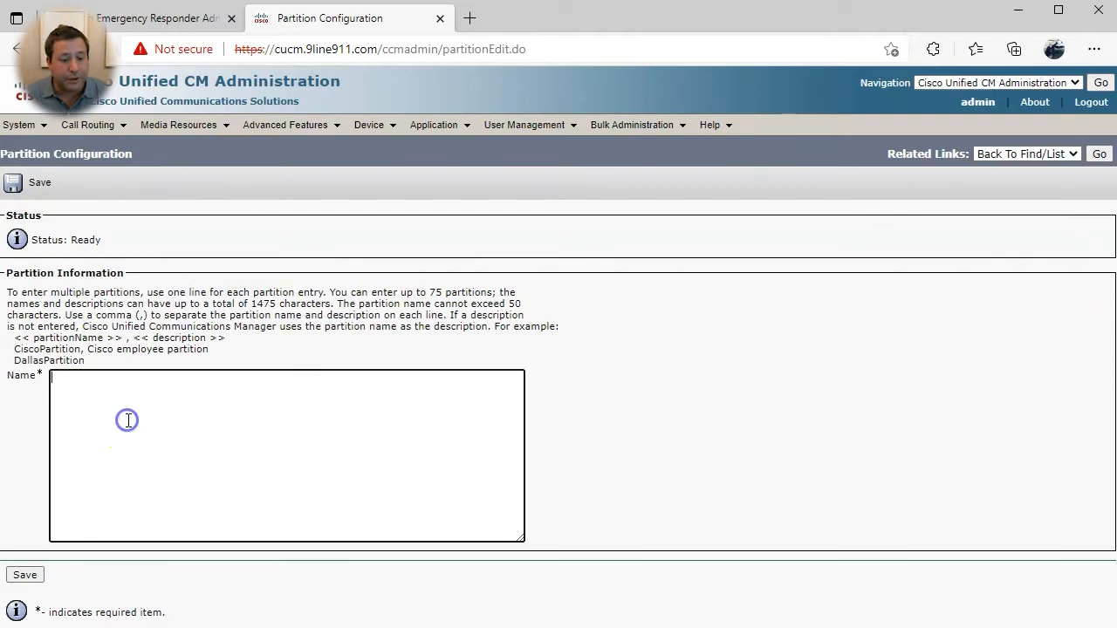
type("phones-pt")
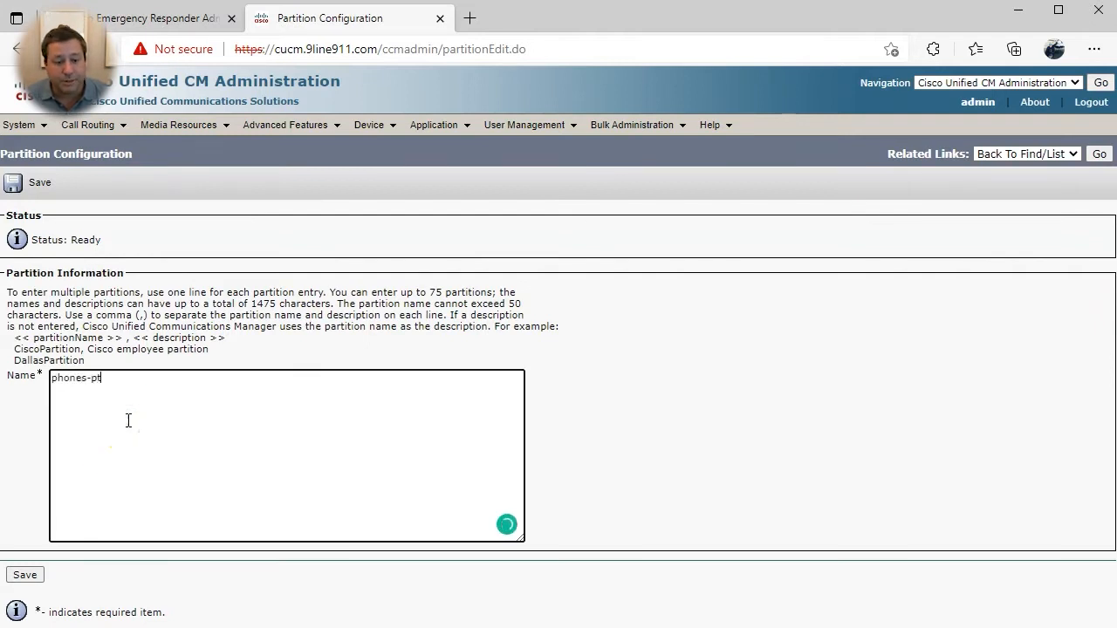
type(",patterns ")
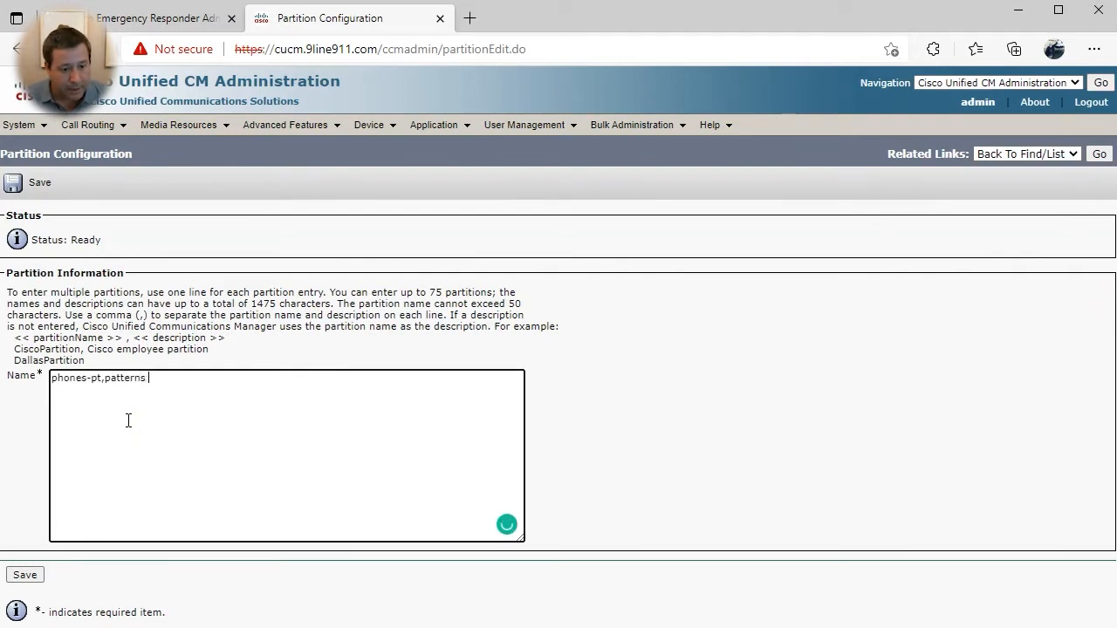
type("for internal extensions")
key("Return")
type("pstn-pt,")
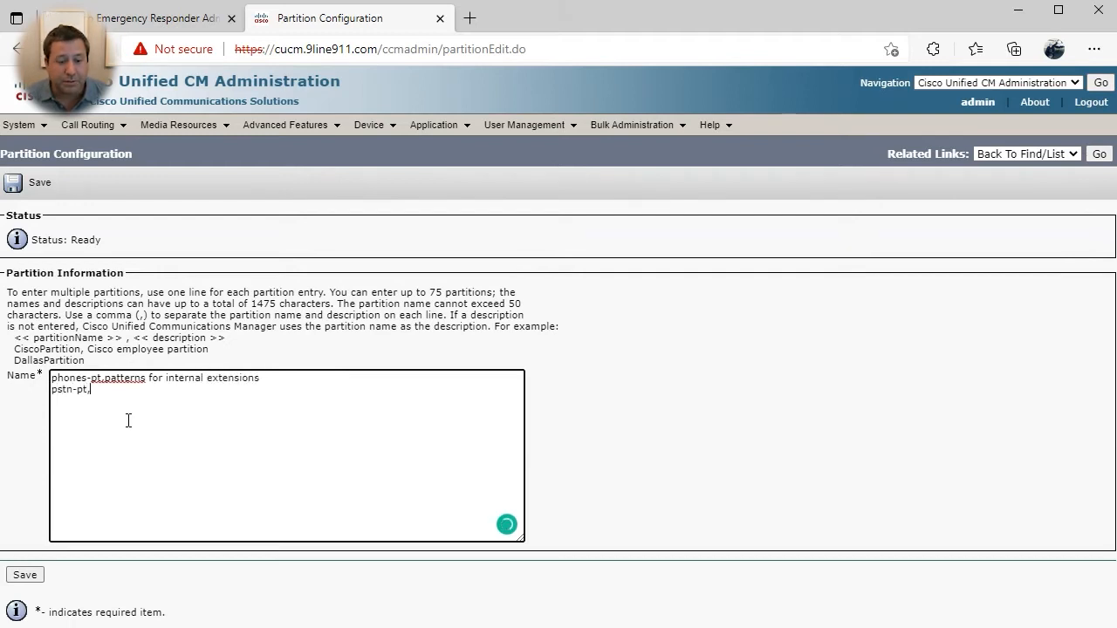
type("patterns for the pstn")
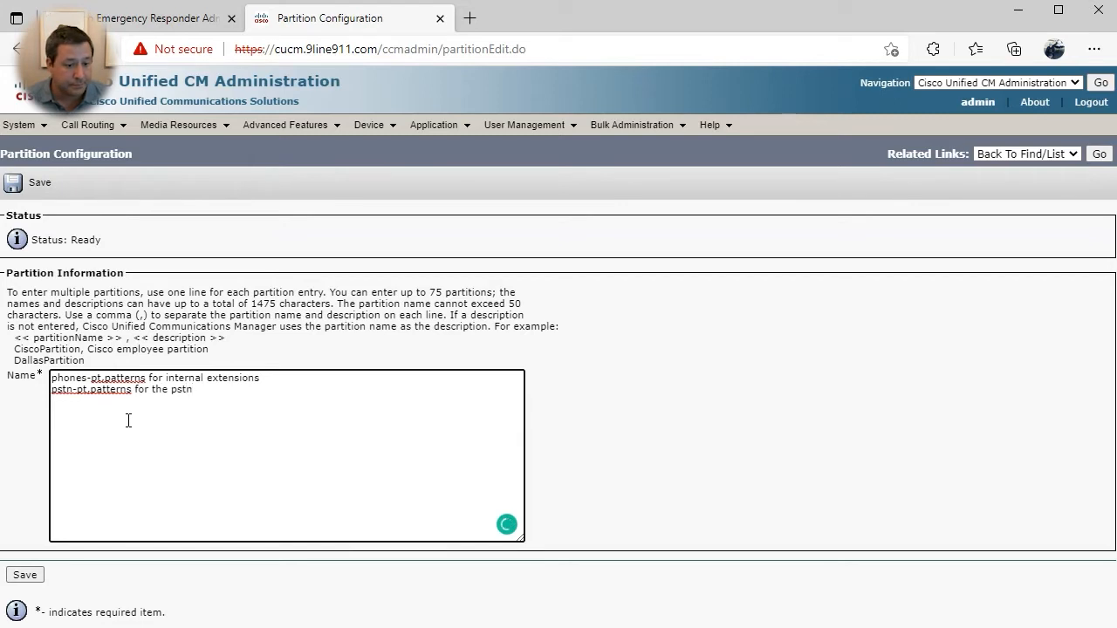
left_click(25, 575)
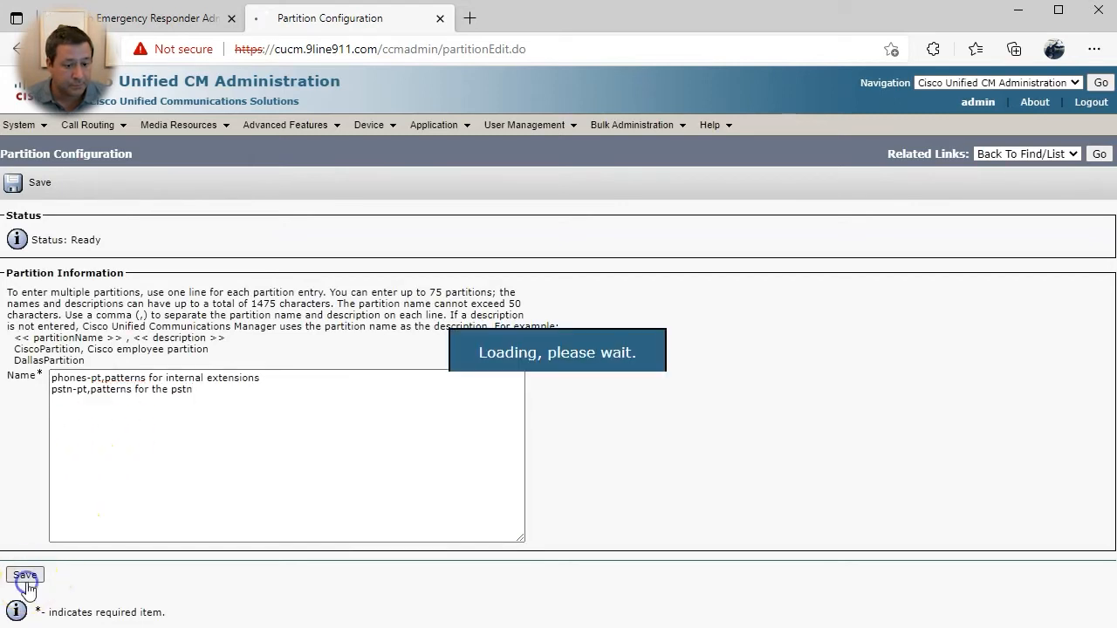
- Create calling search space Internal-CSS containing partition phones-pt
mouse_move(83, 126)
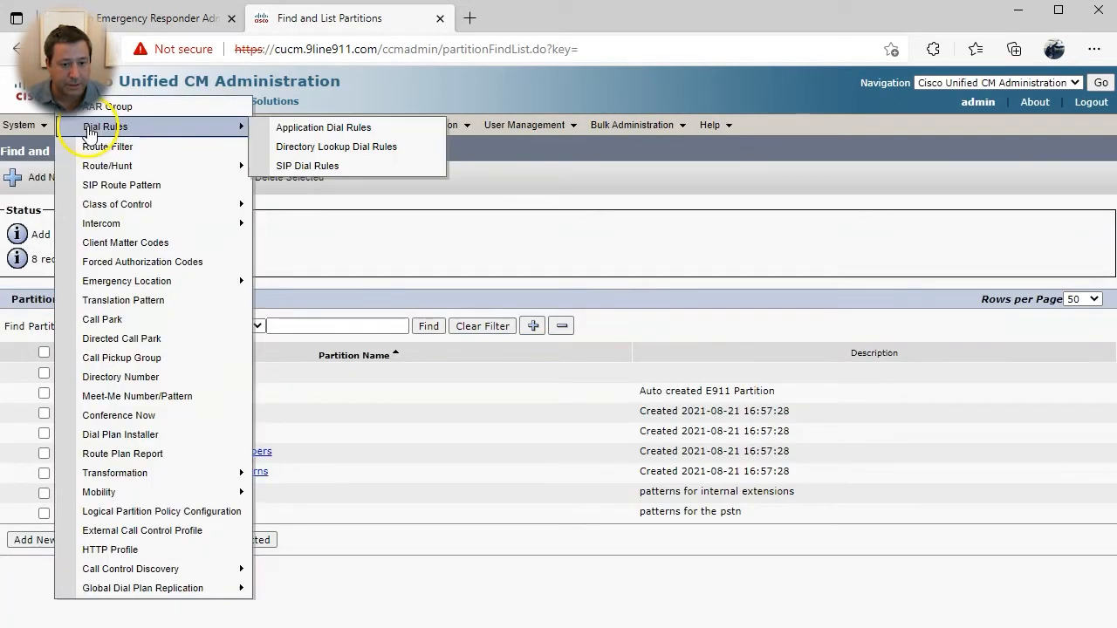
mouse_move(122, 205)
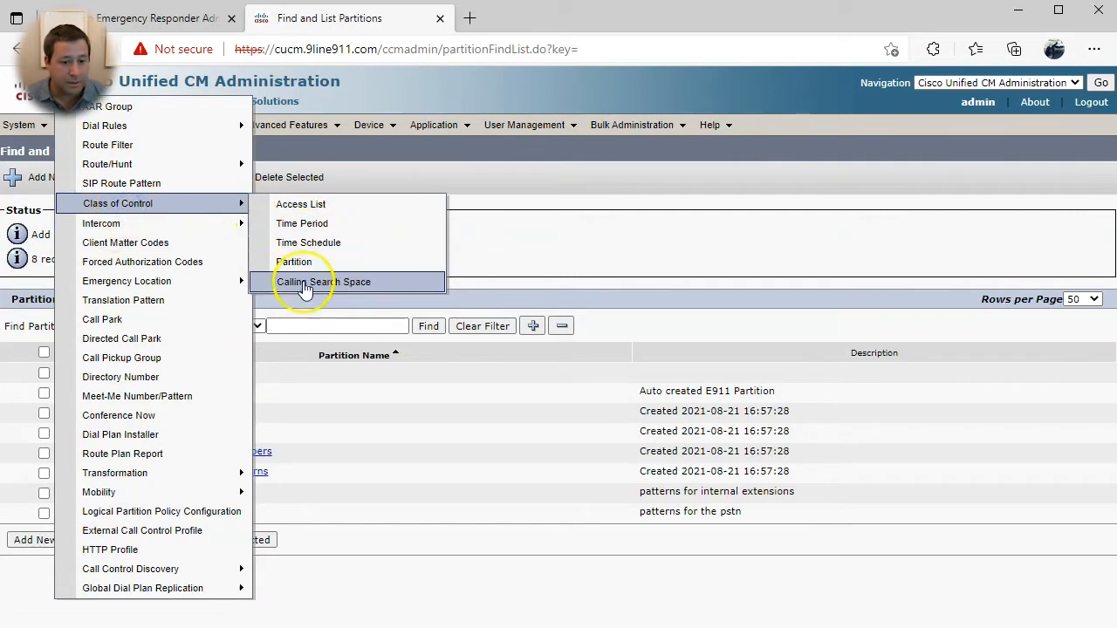
left_click(312, 283)
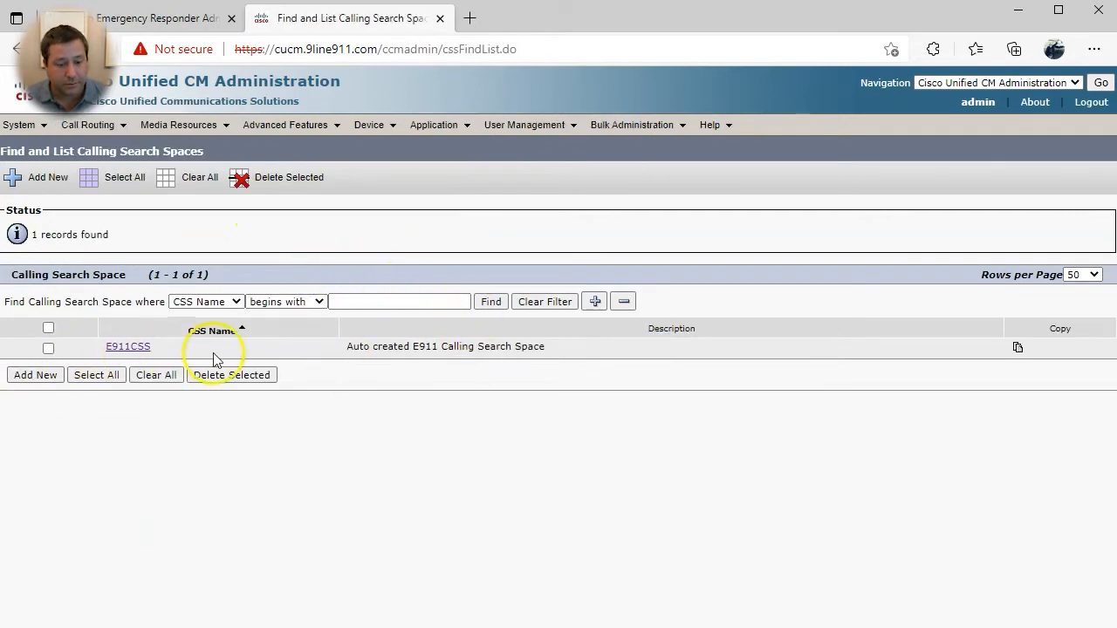
left_click(52, 375)
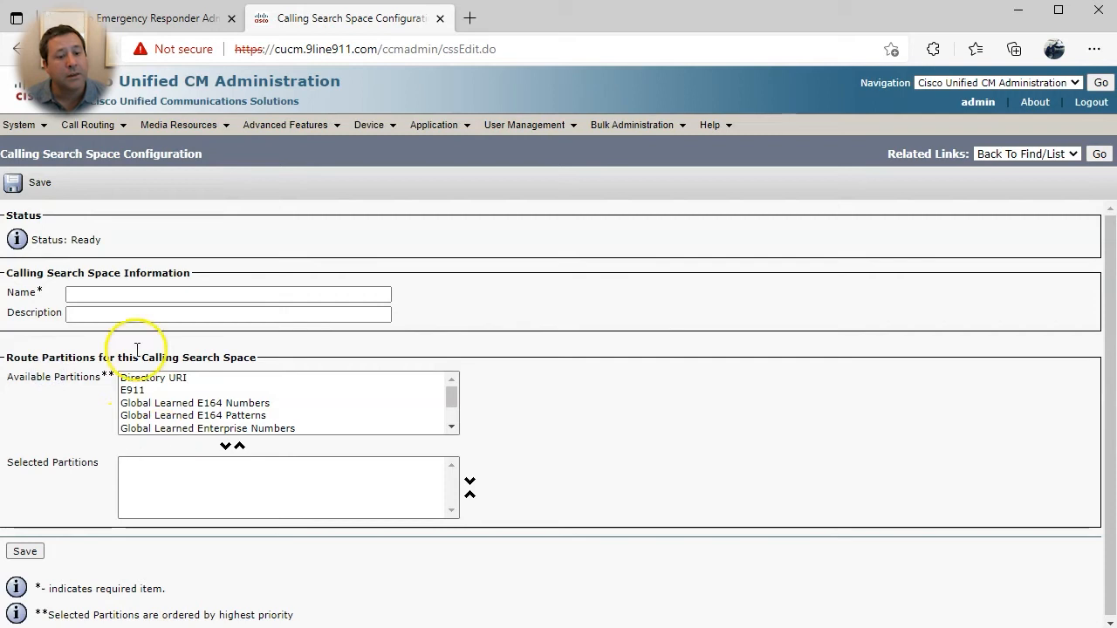
left_click(118, 296)
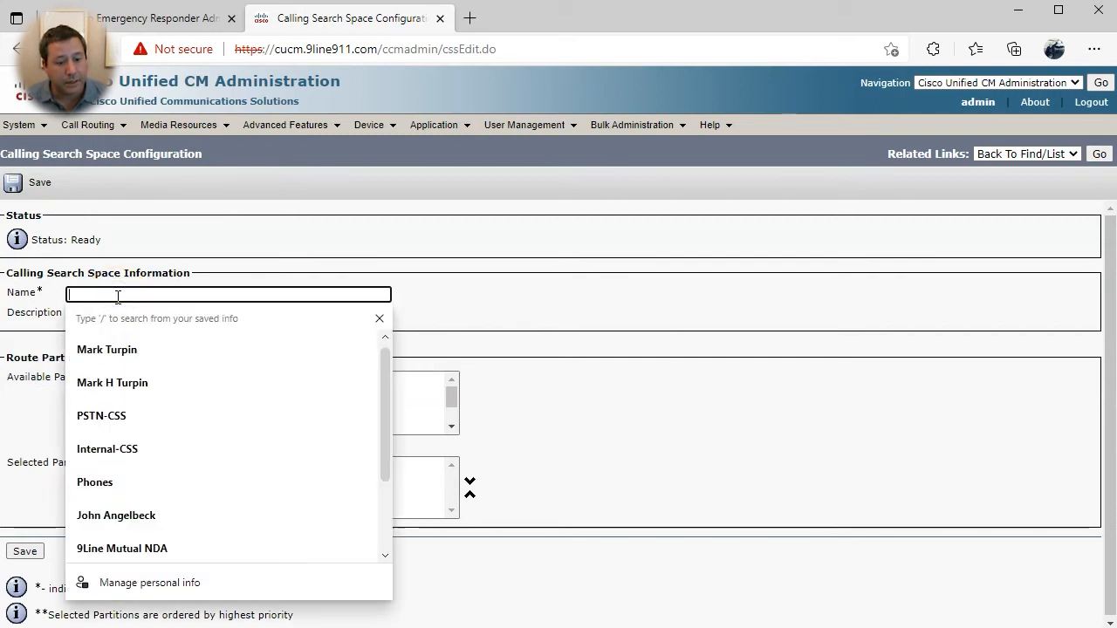
type("Internal-CSS")
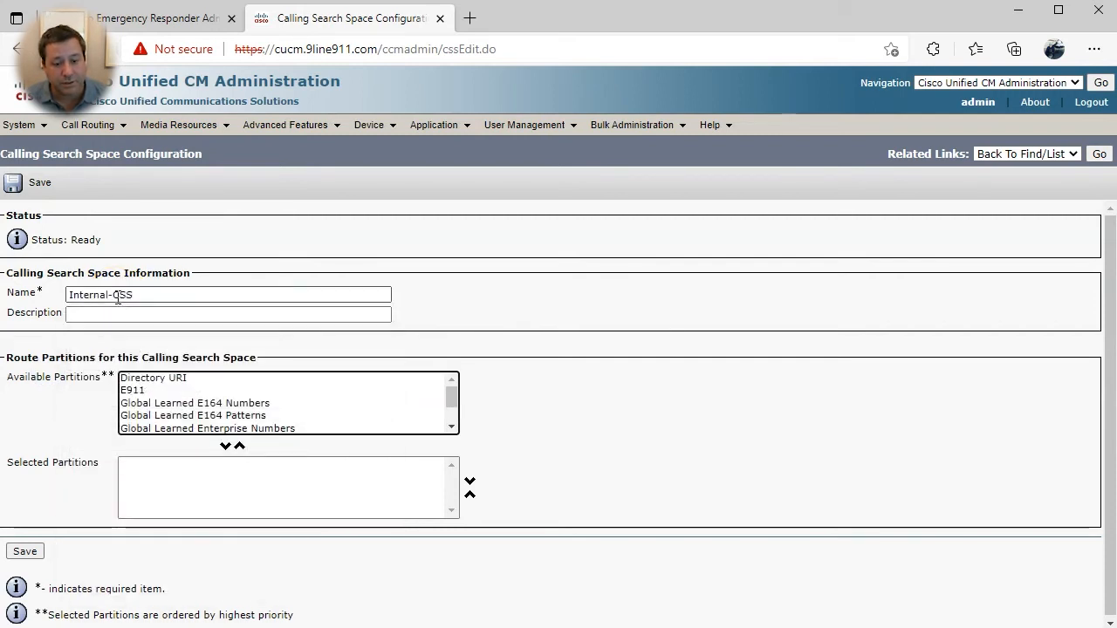
scroll(234, 417, "down", 1)
left_click(157, 415)
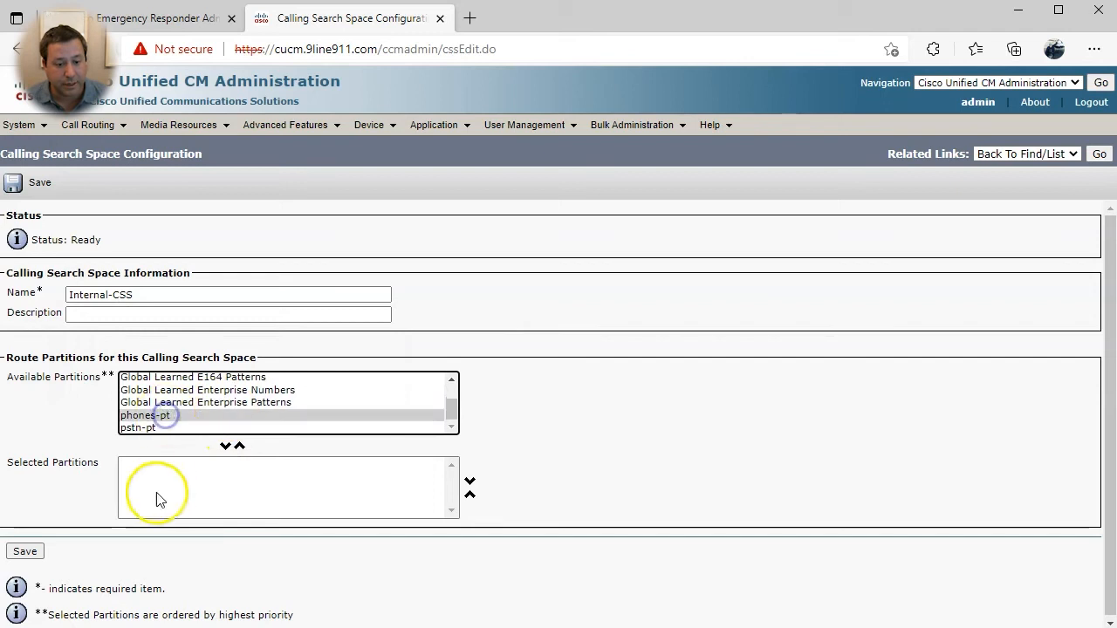
left_click(225, 446)
left_click(26, 553)
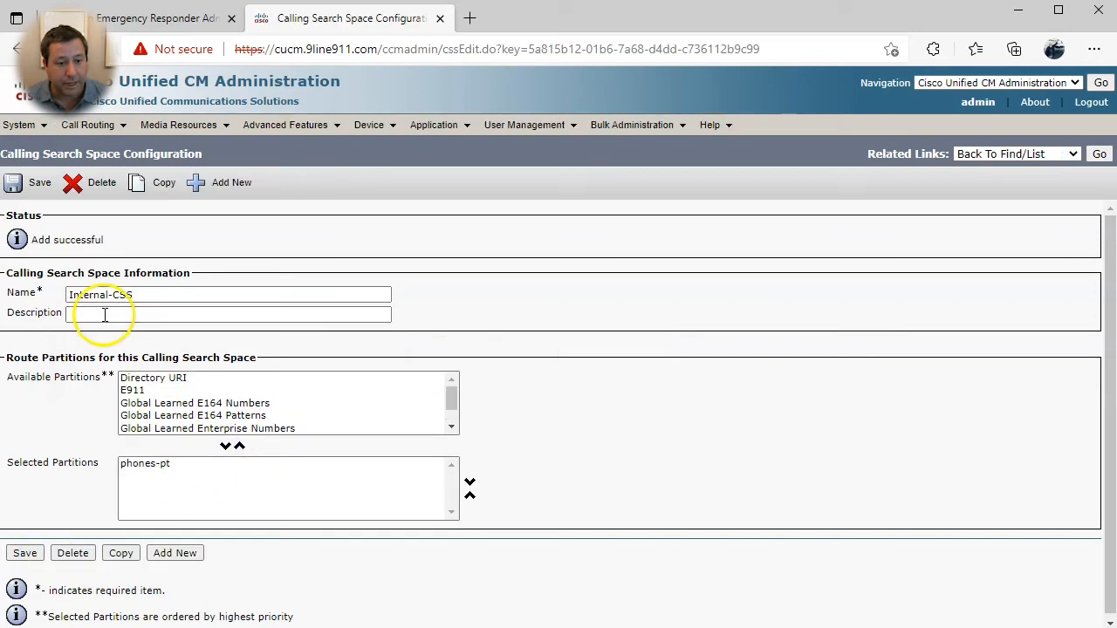
- Create calling search space PSTN-CSS containing partition pstn-pt
left_click(223, 185)
left_click(180, 293)
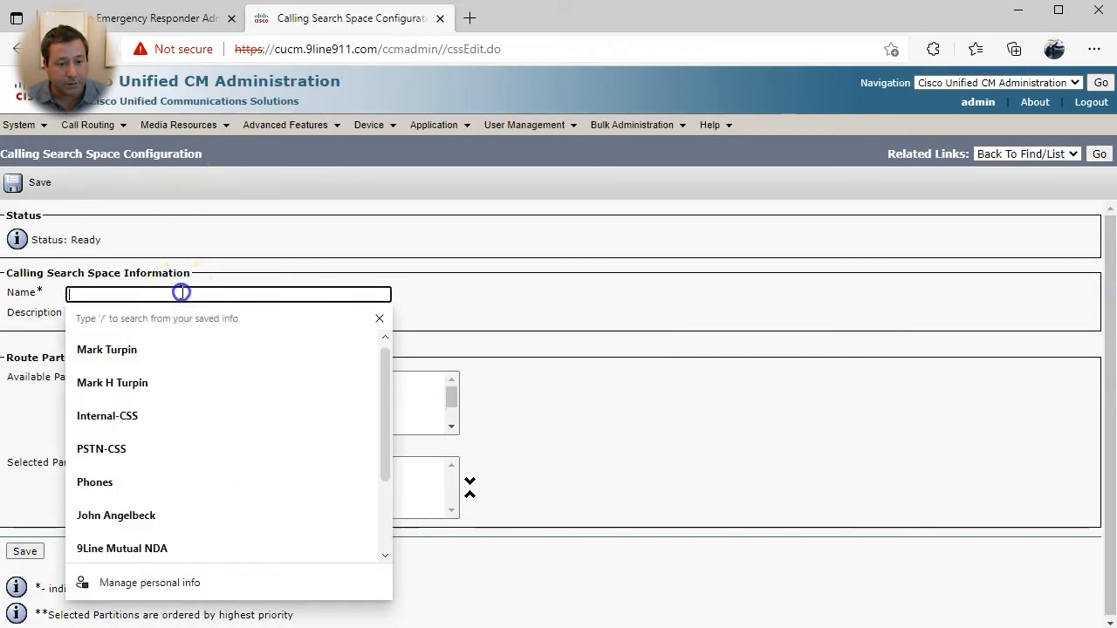
type("PSTN-CS")
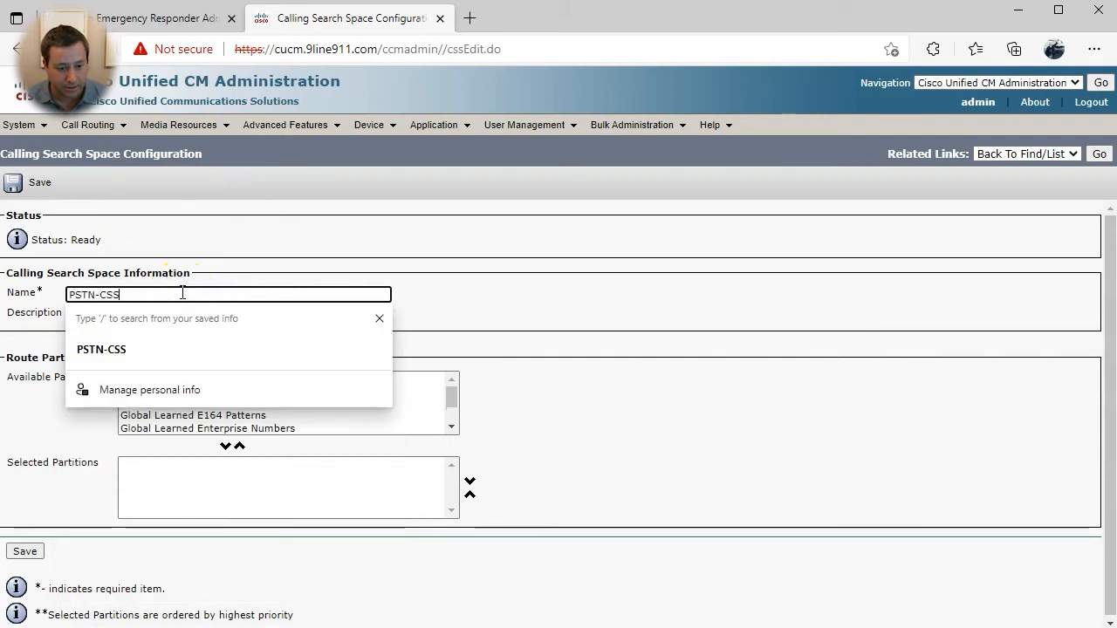
type("S")
scroll(171, 419, "down", 1)
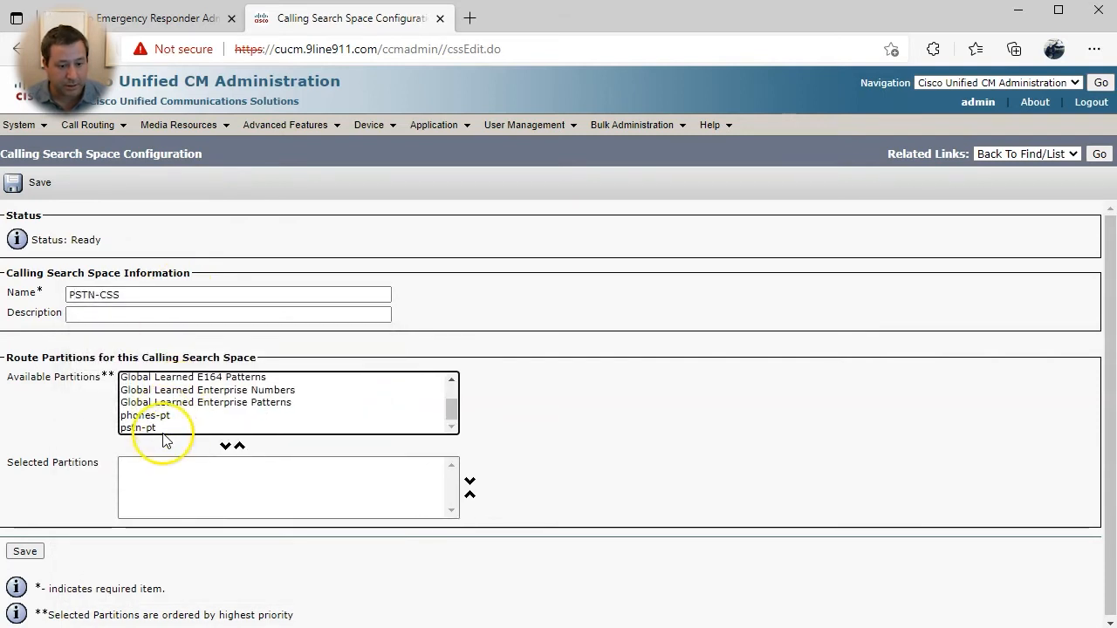
left_click(164, 428)
left_click(225, 446)
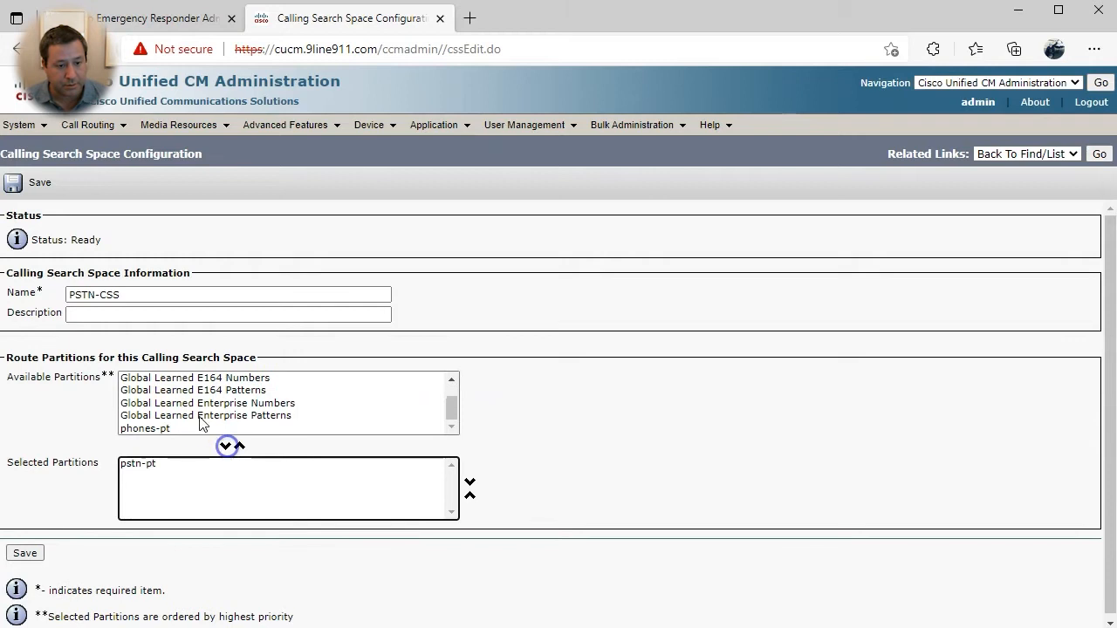
left_click(24, 557)
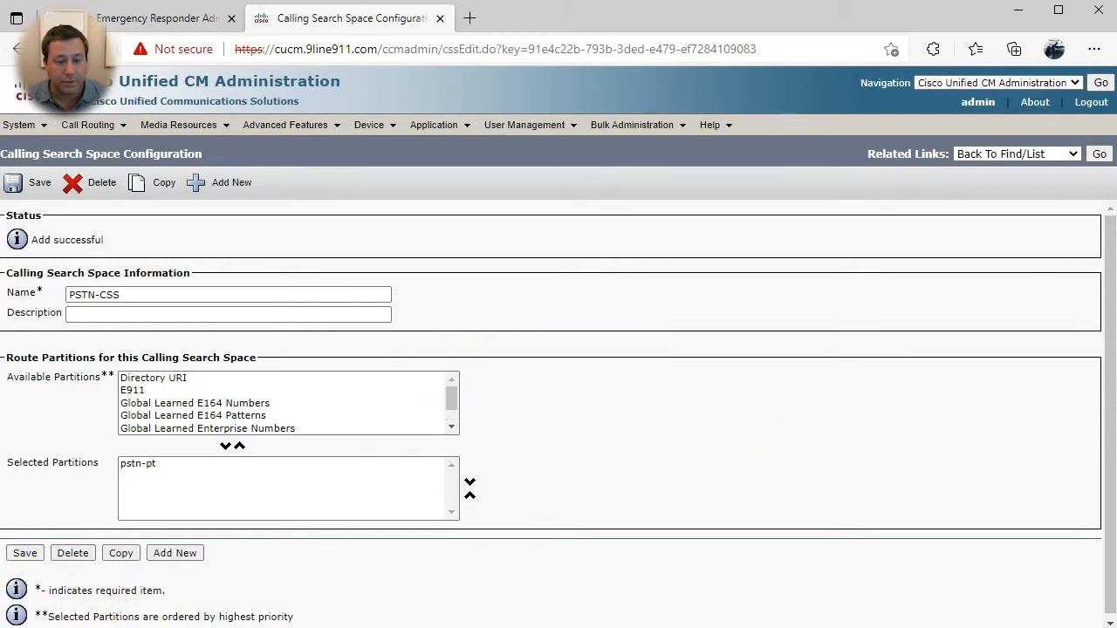
- Review the E911 partition inside E911CSS, then go to the Cisco Unified CM Groups list
left_click(1100, 154)
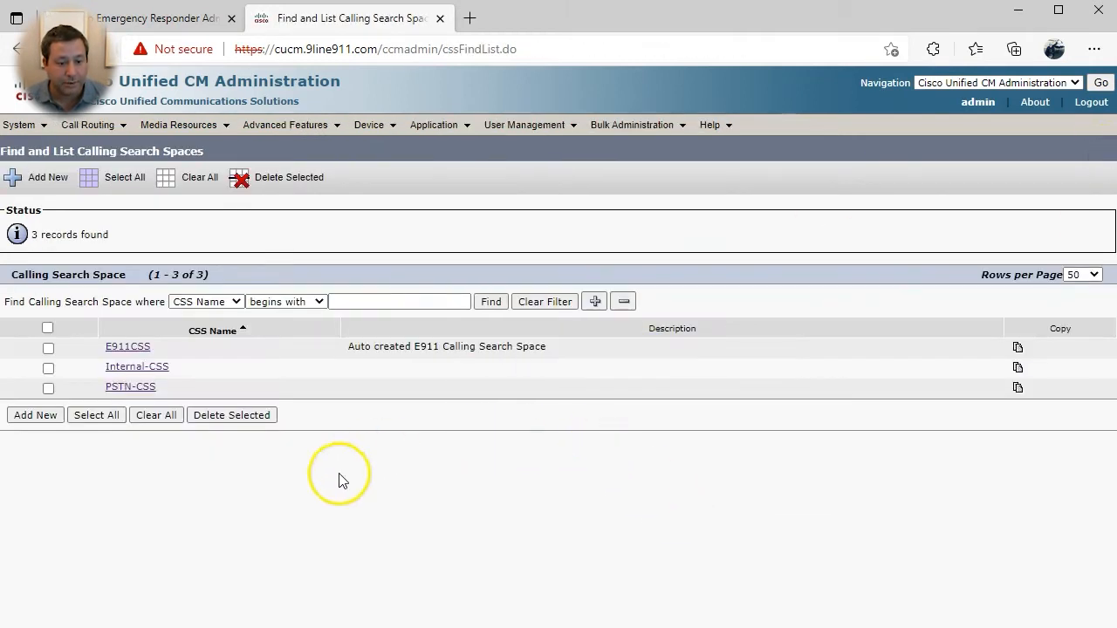
left_click(127, 345)
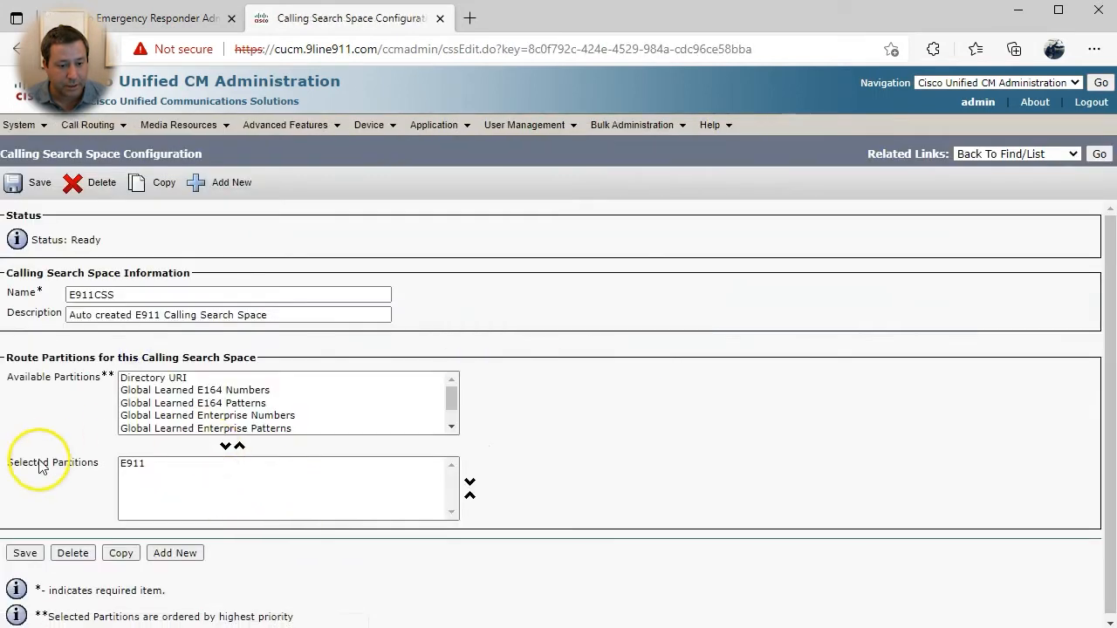
left_click(135, 463)
left_click(1099, 154)
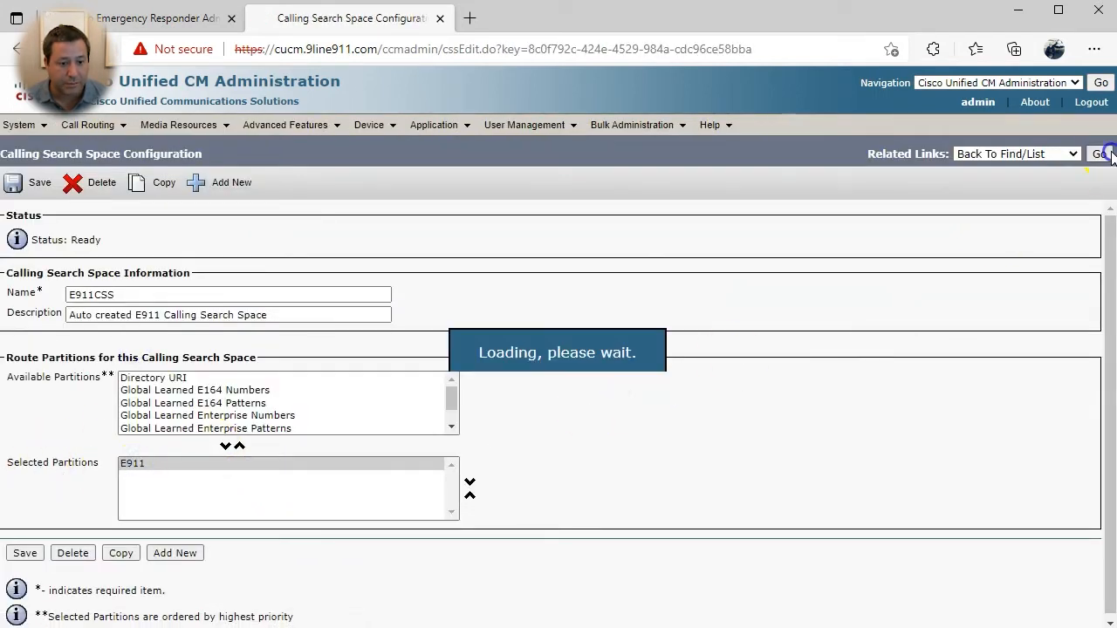
left_click(250, 503)
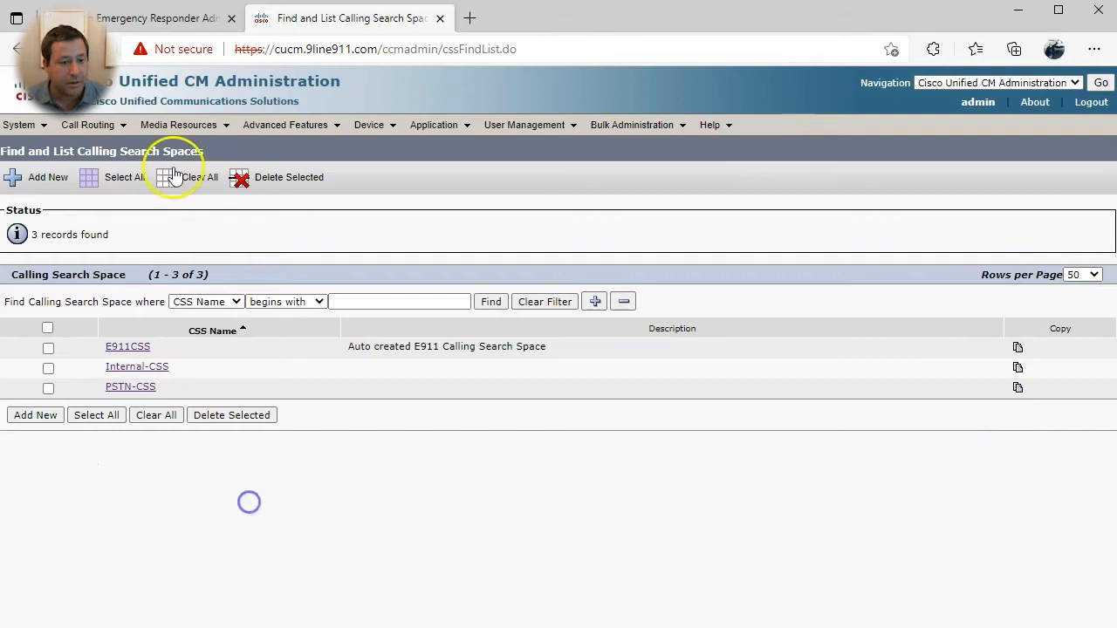
mouse_move(19, 124)
left_click(61, 114)
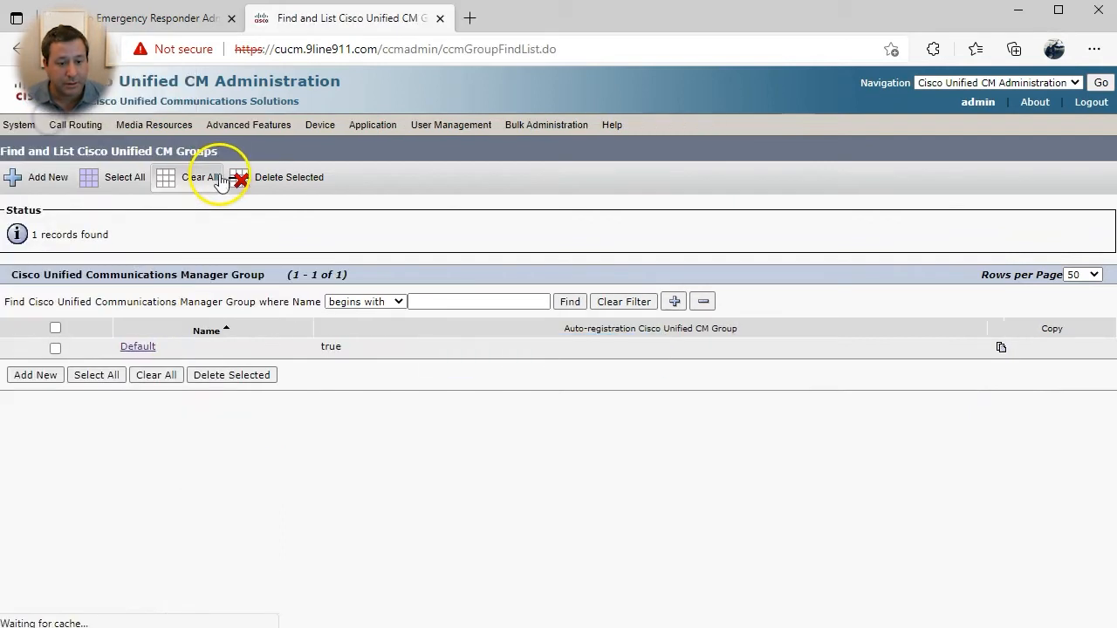
- Copy the Default CM group, rename the copy HQ with member CM_cucm, and save it
left_click(131, 346)
left_click_drag(27, 365, 217, 369)
left_click(218, 368)
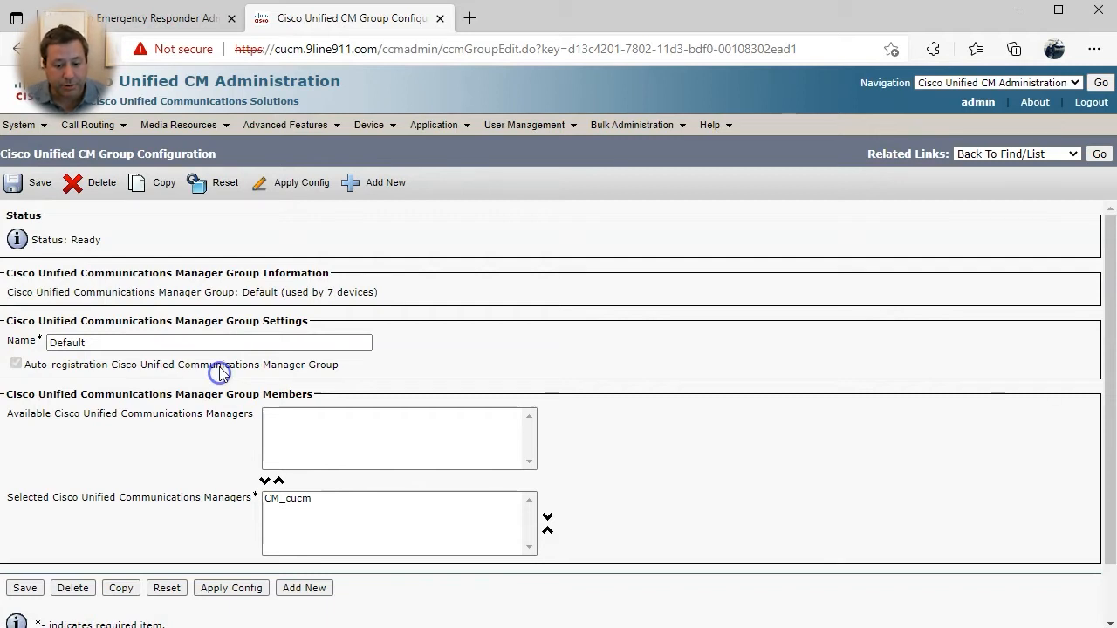
left_click(135, 183)
double_click(146, 342)
type("HQ")
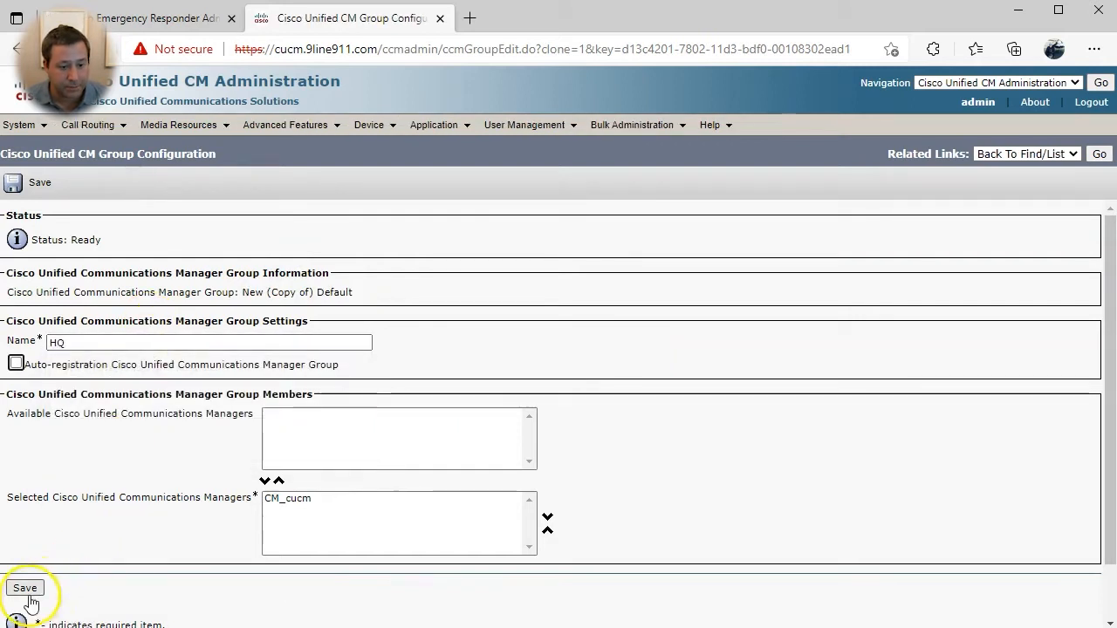
left_click(26, 590)
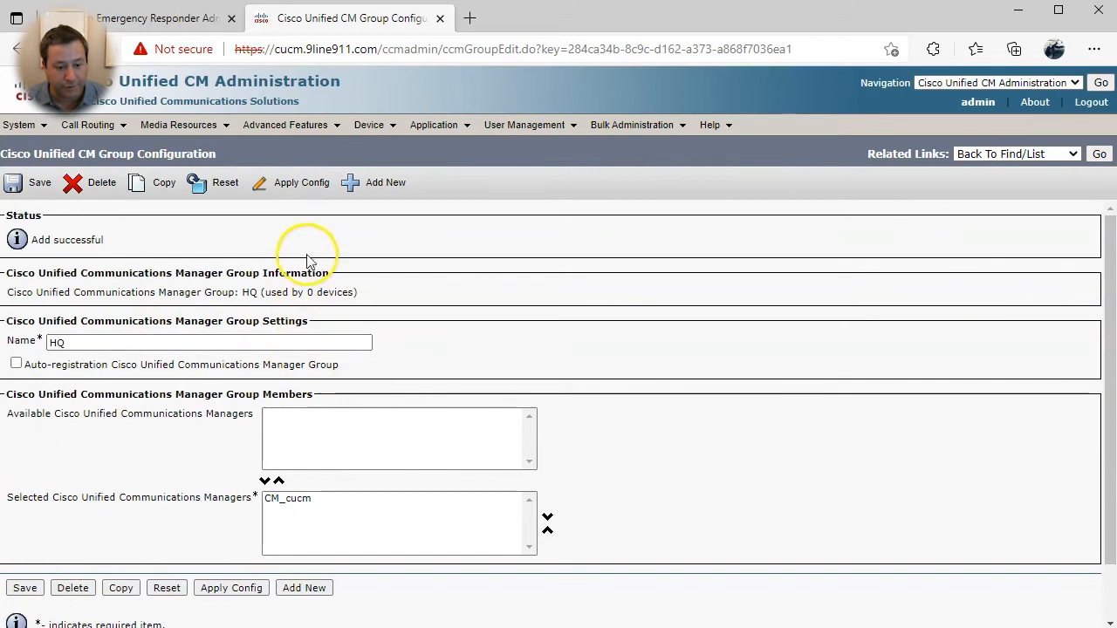
- Start a new device pool named HQ using Unified CM group HQ
left_click(35, 130)
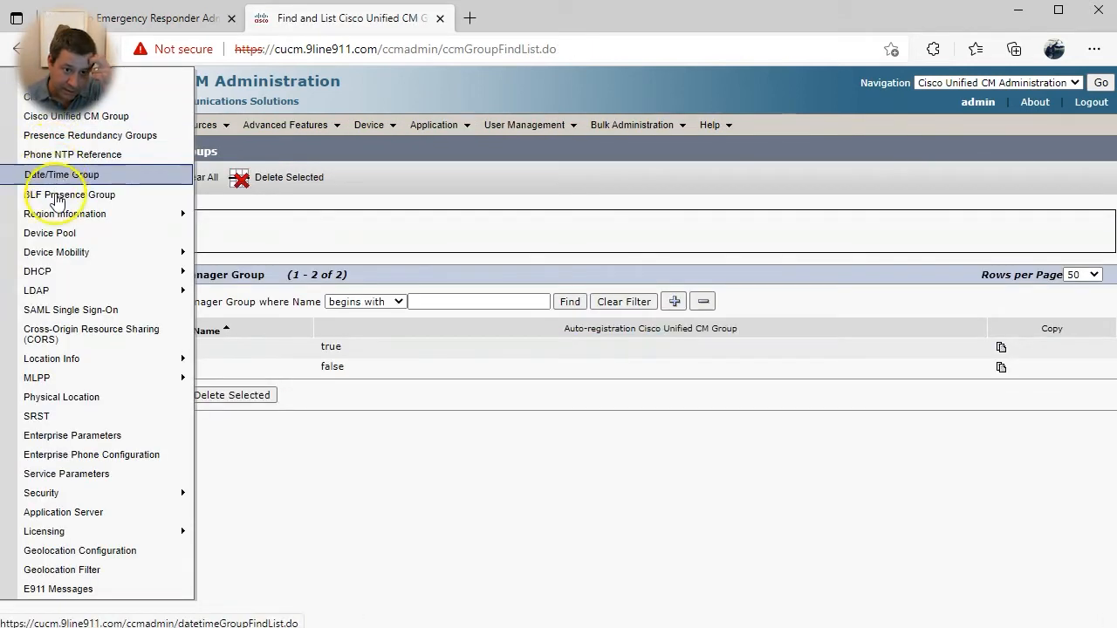
left_click(54, 234)
left_click(27, 377)
left_click(288, 341)
type("HQ")
left_click(343, 362)
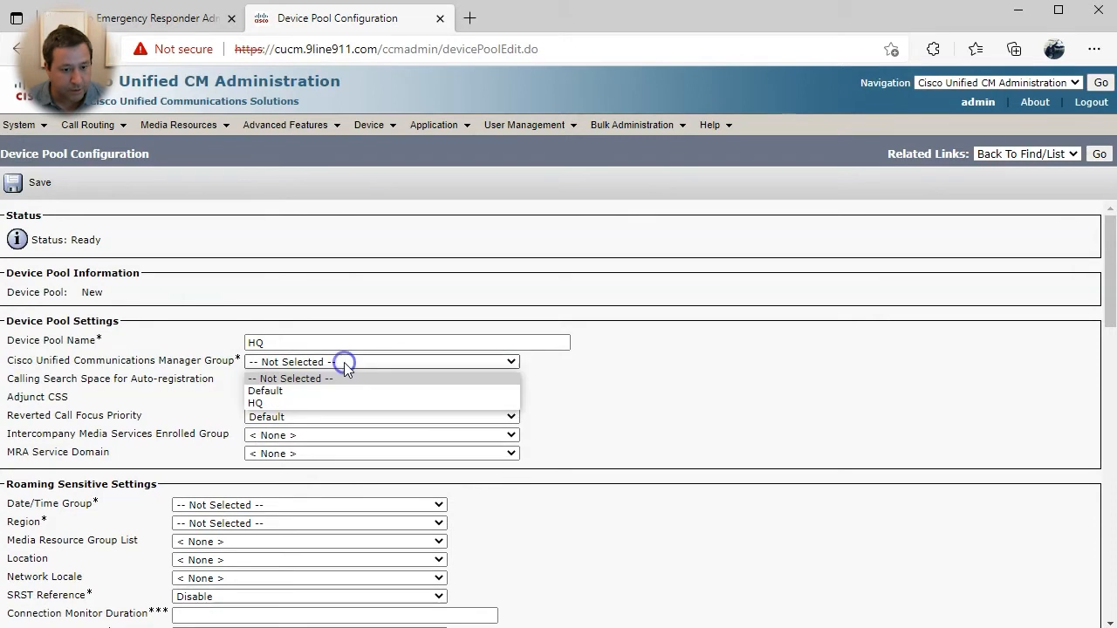
left_click(330, 403)
- Set date/time group CMLocal, region Default and location Hub_None, then save the pool
scroll(152, 399, "down", 2)
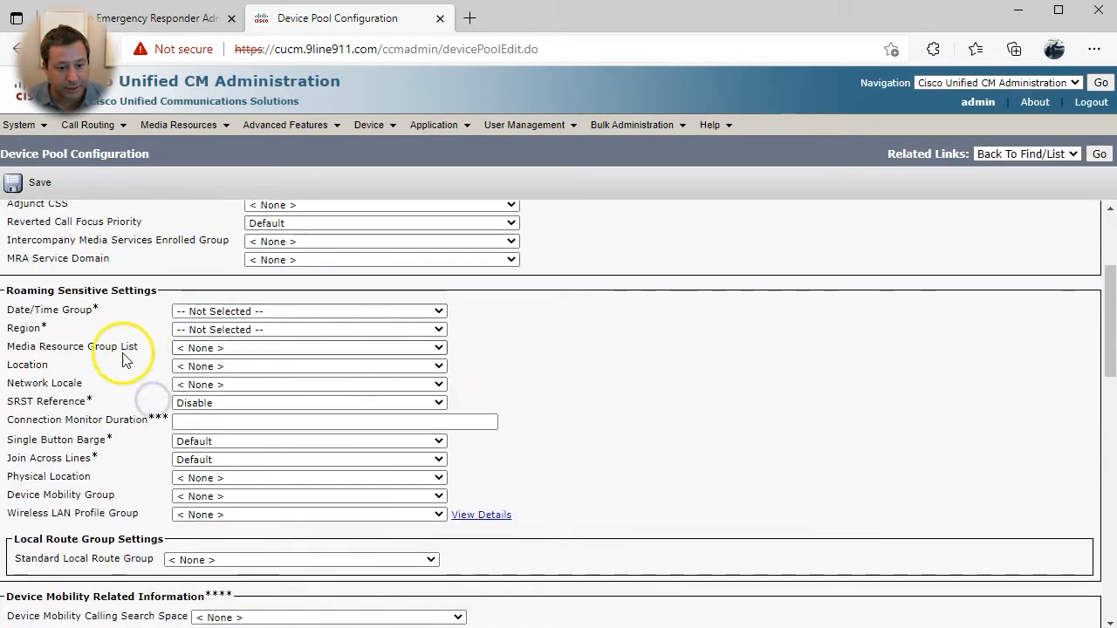
left_click(224, 313)
left_click(197, 338)
left_click(209, 330)
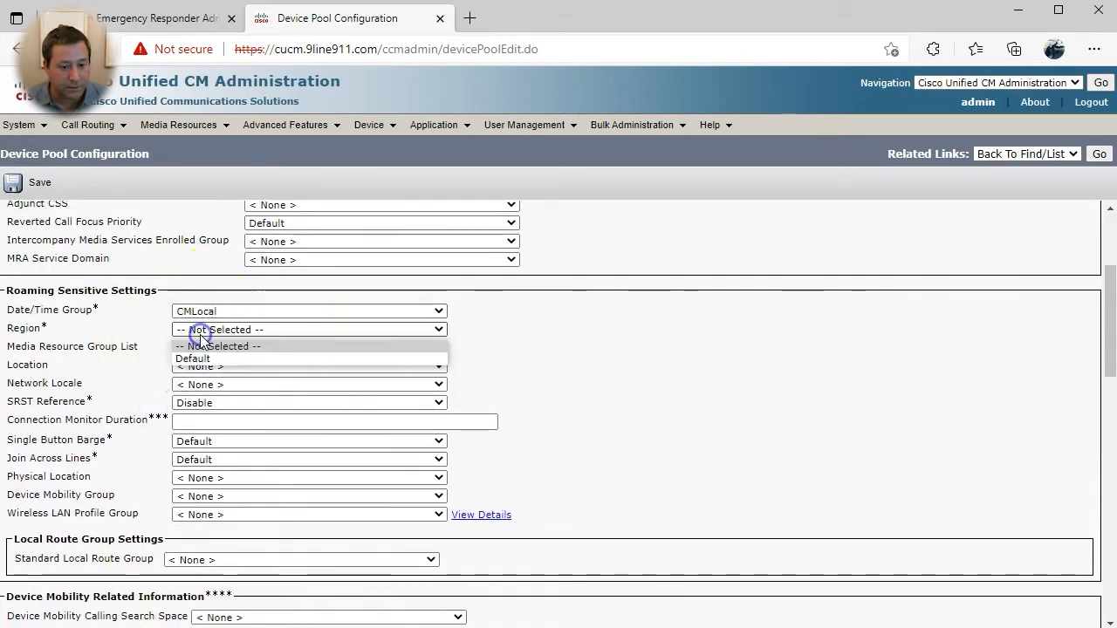
left_click(203, 359)
left_click(194, 366)
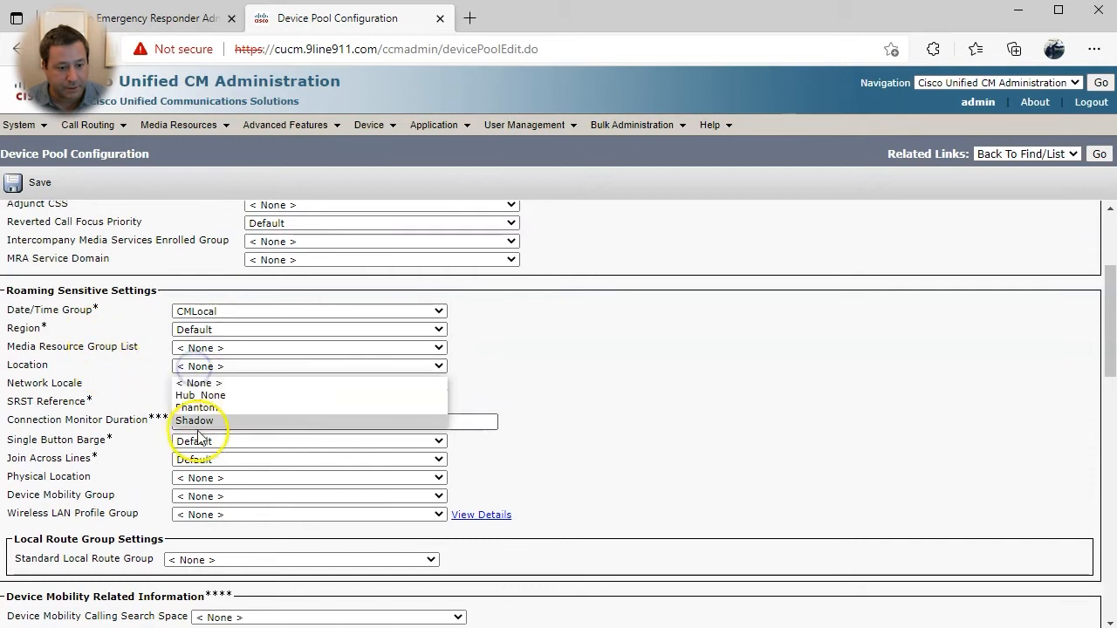
left_click(203, 395)
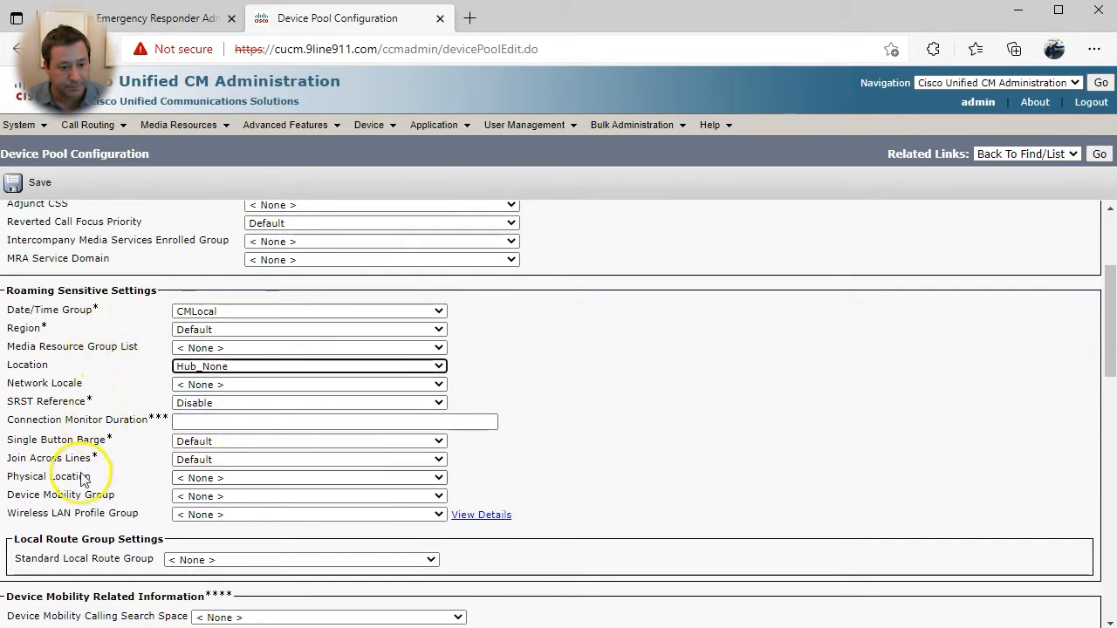
scroll(109, 463, "down", 1)
scroll(187, 327, "down", 1)
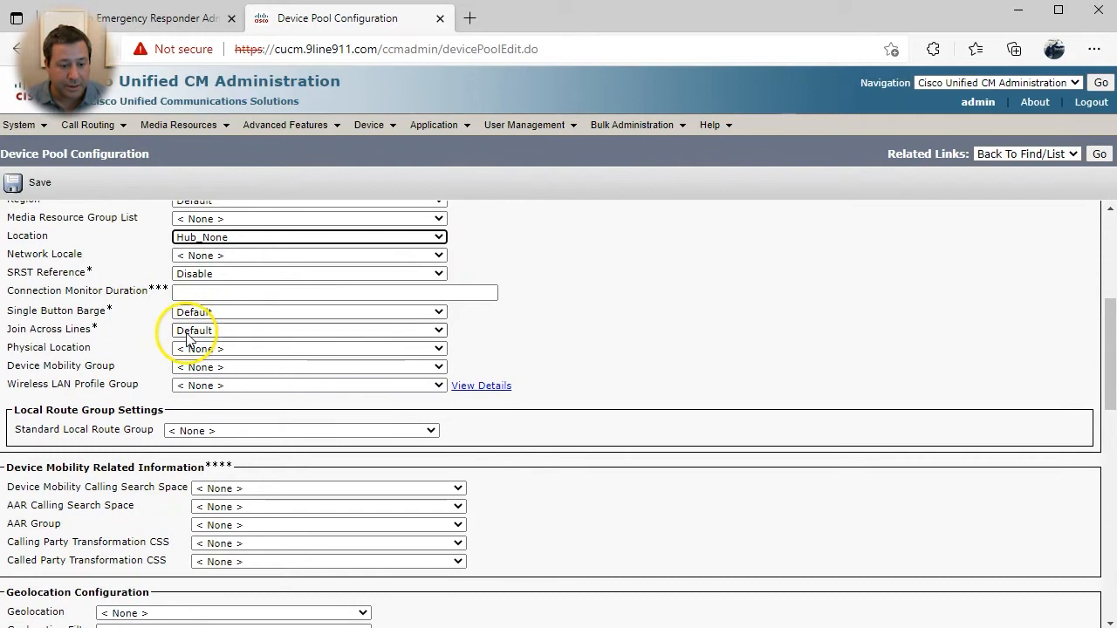
scroll(163, 322, "up", 5)
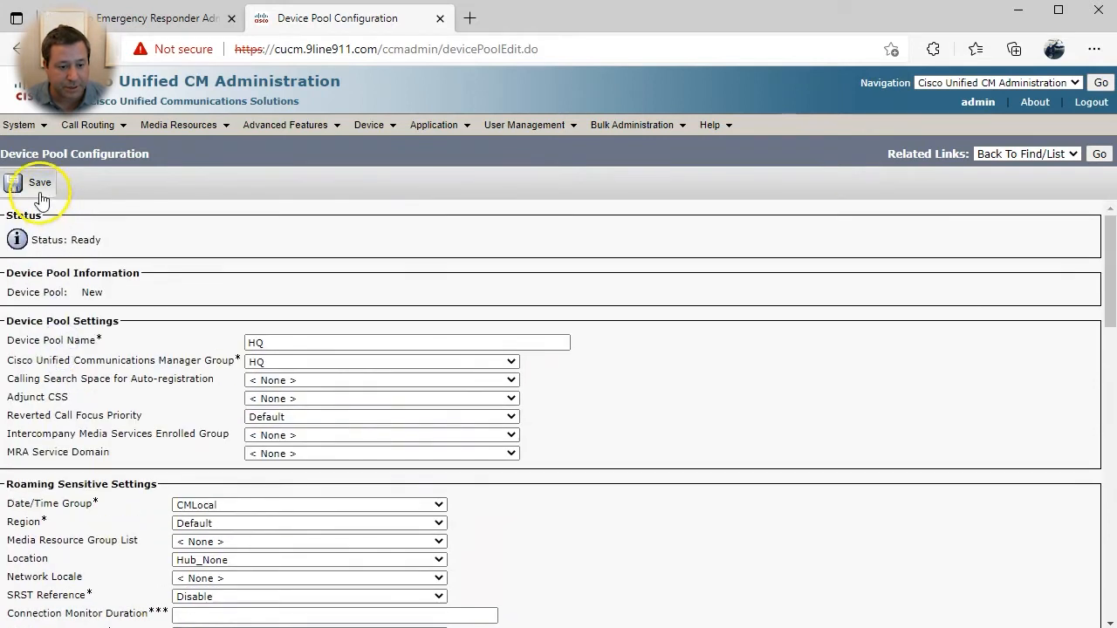
left_click(33, 185)
left_click_drag(382, 270, 386, 265)
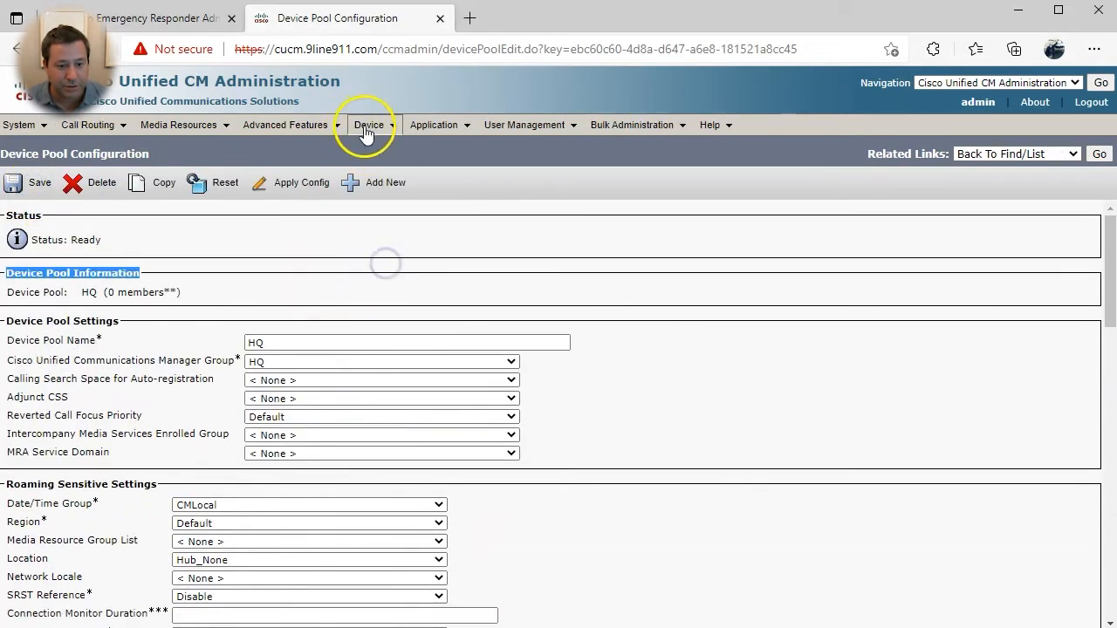
- Create CTI route point RP911 with device pool HQ and calling search space E911CSS
mouse_move(369, 129)
left_click(372, 148)
left_click(54, 363)
left_click(239, 314)
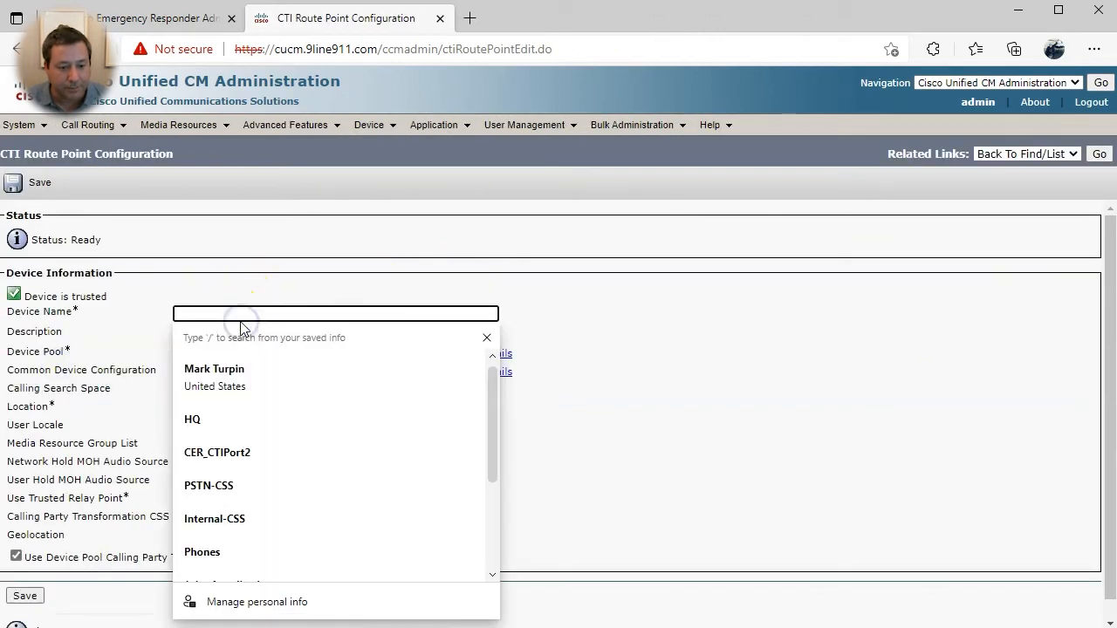
type("RP911")
key("Tab")
key("Tab")
left_click(230, 353)
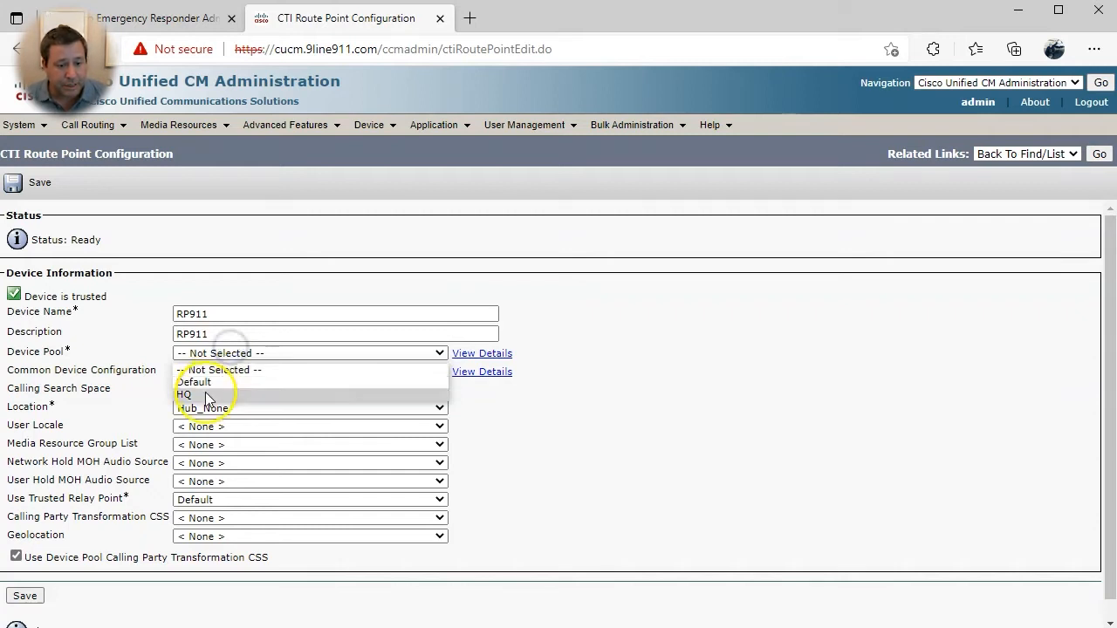
left_click(205, 394)
left_click(203, 394)
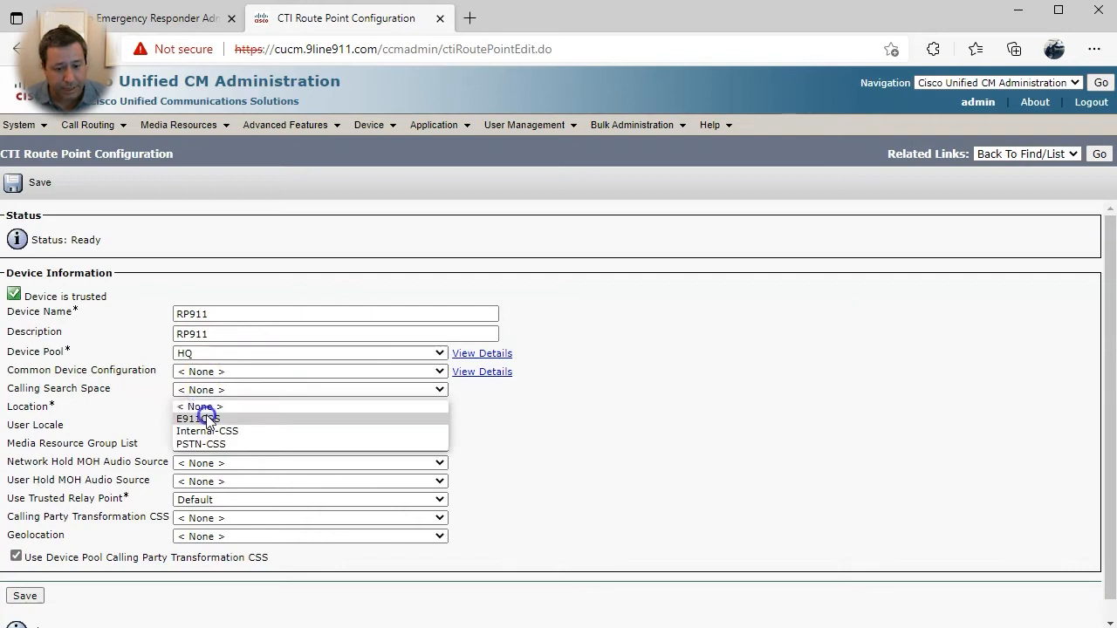
left_click(208, 417)
scroll(193, 470, "down", 1)
left_click(24, 576)
- Add directory number 911 on RP911 line 1 in partition phones-pt
scroll(48, 349, "down", 2)
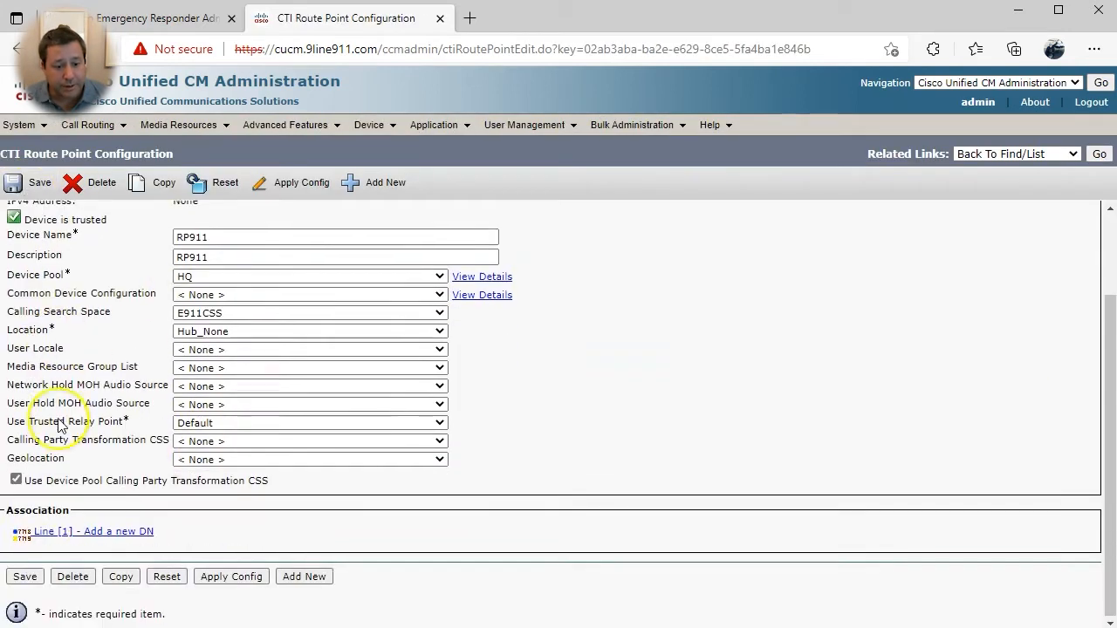
left_click(112, 531)
left_click(185, 296)
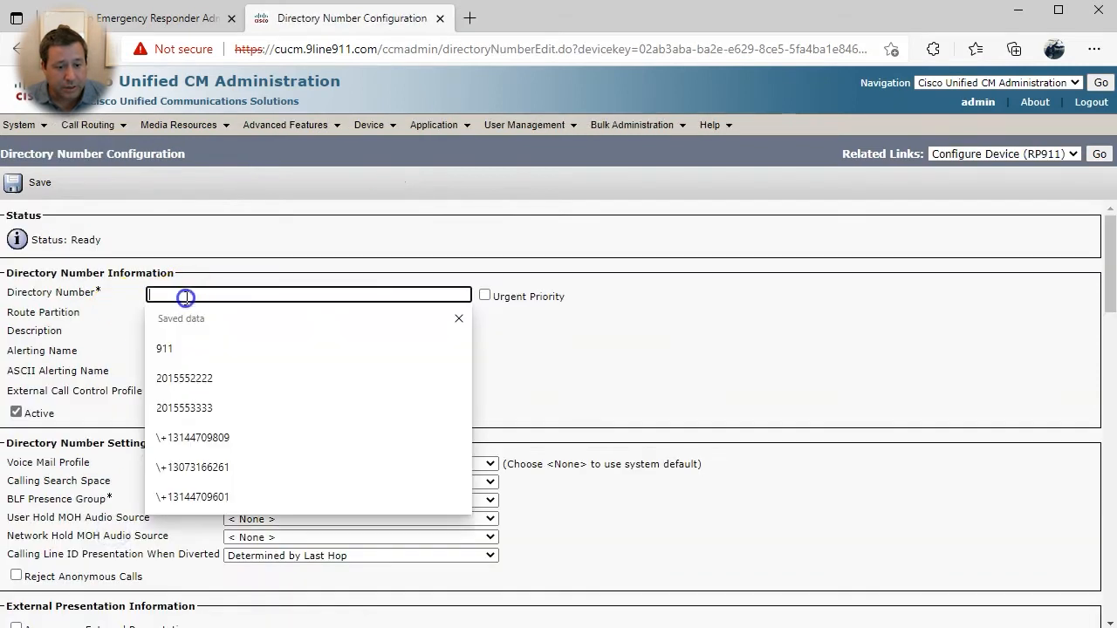
type("911")
key("Tab")
left_click(186, 312)
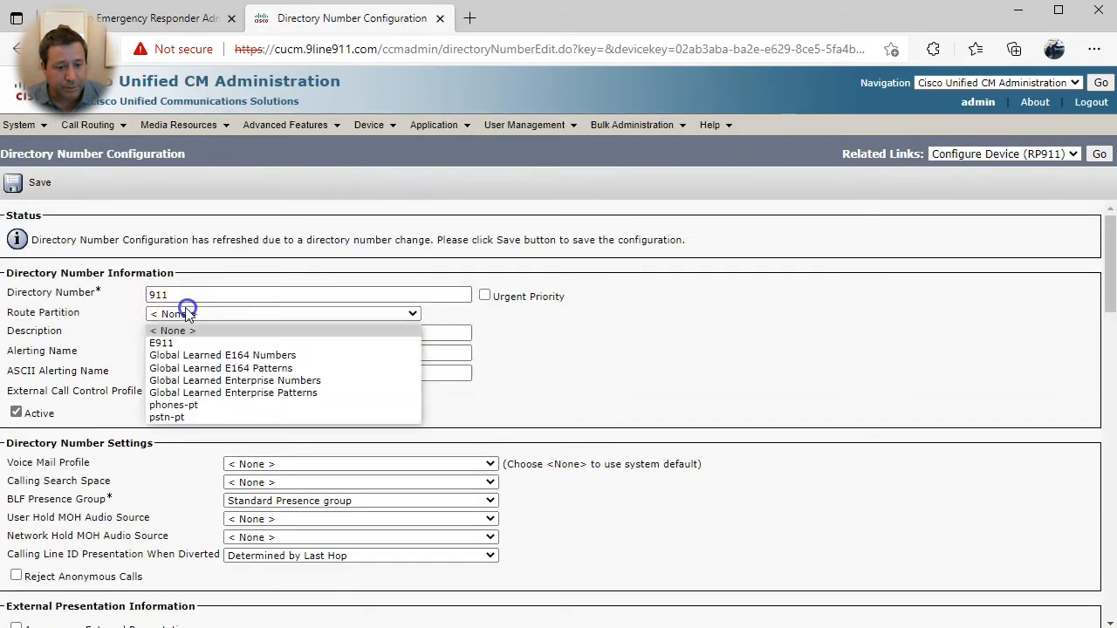
left_click(194, 405)
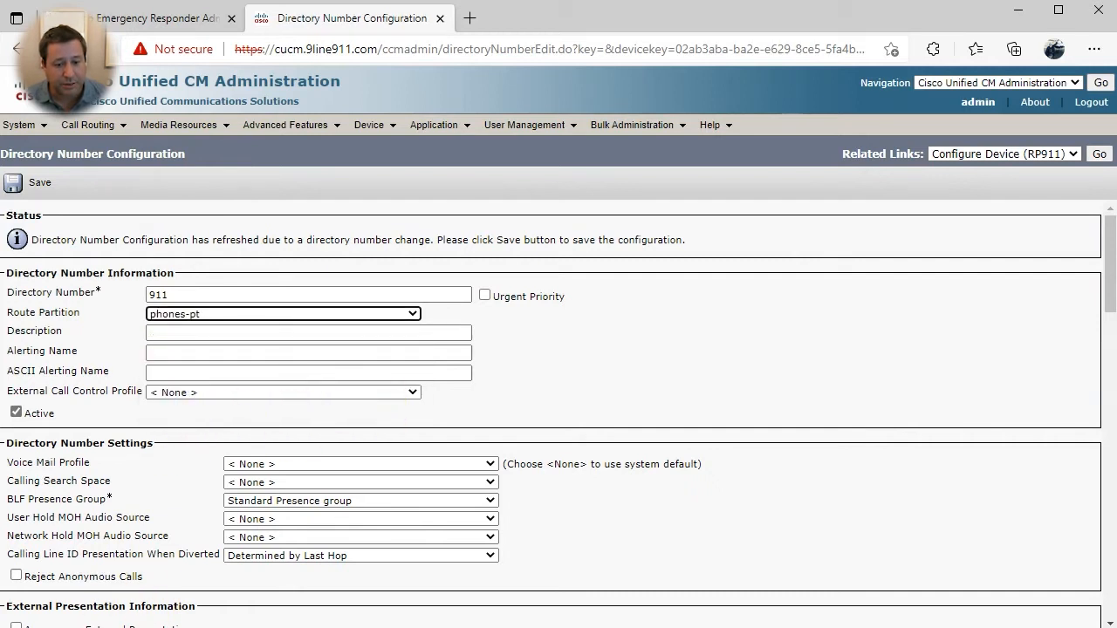
- Set the line's caller ID display to 'CER 911 Call', save, and return to RP911
scroll(576, 503, "down", 2)
scroll(571, 504, "down", 9)
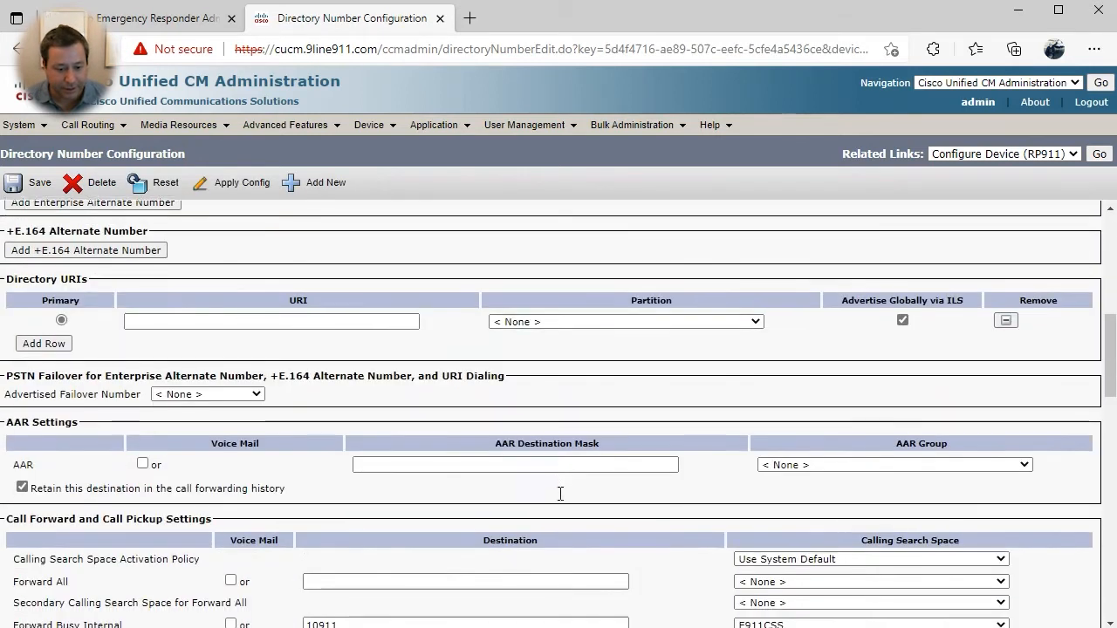
scroll(354, 541, "down", 10)
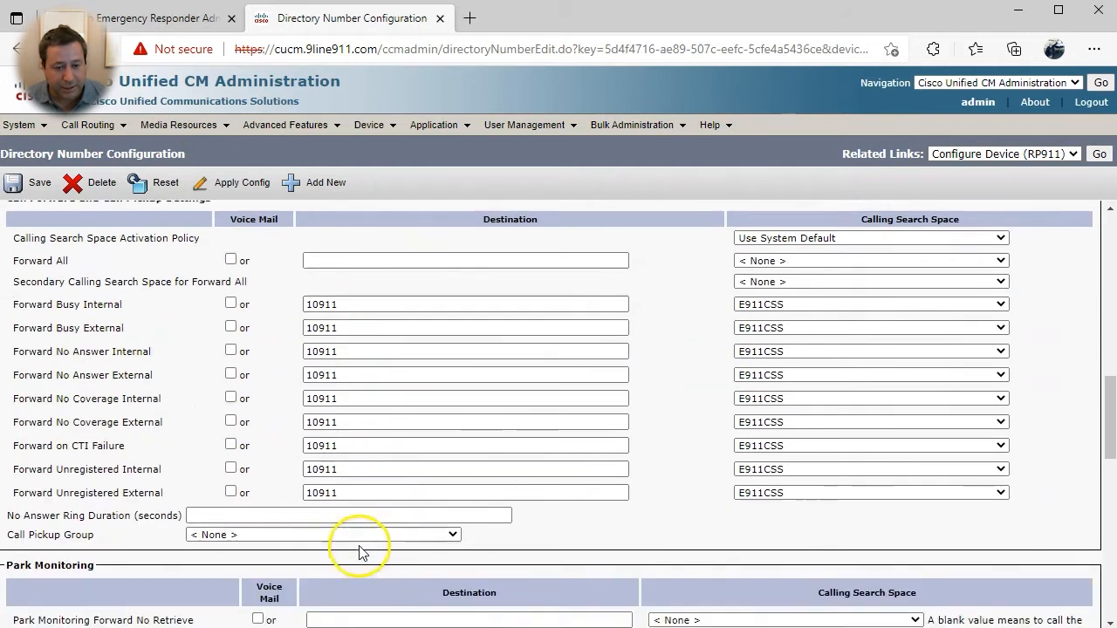
scroll(342, 517, "down", 2)
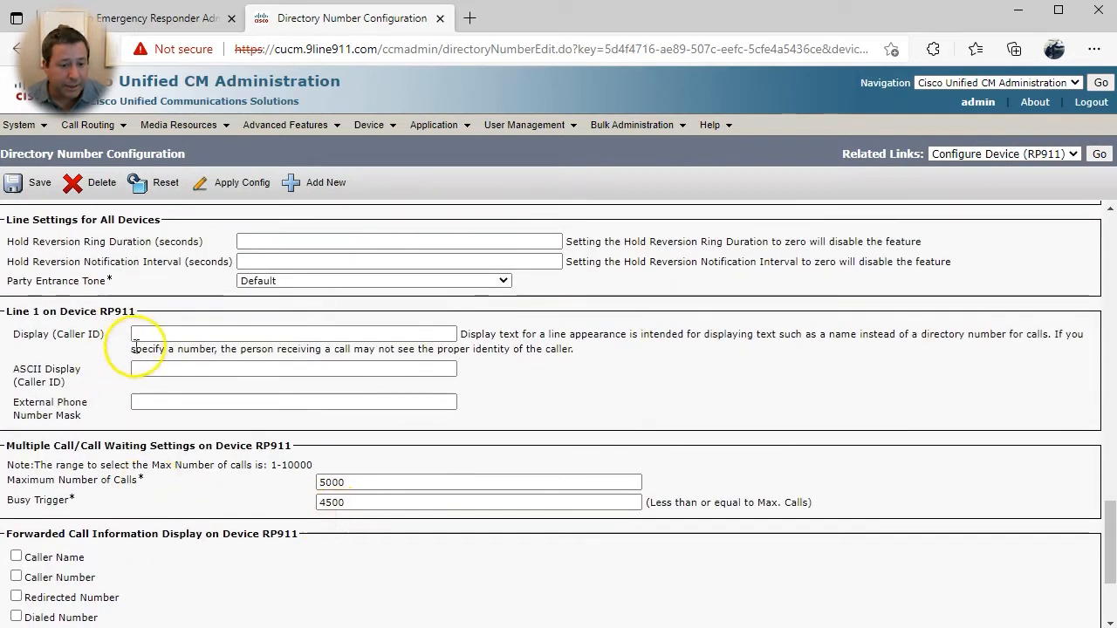
left_click(171, 335)
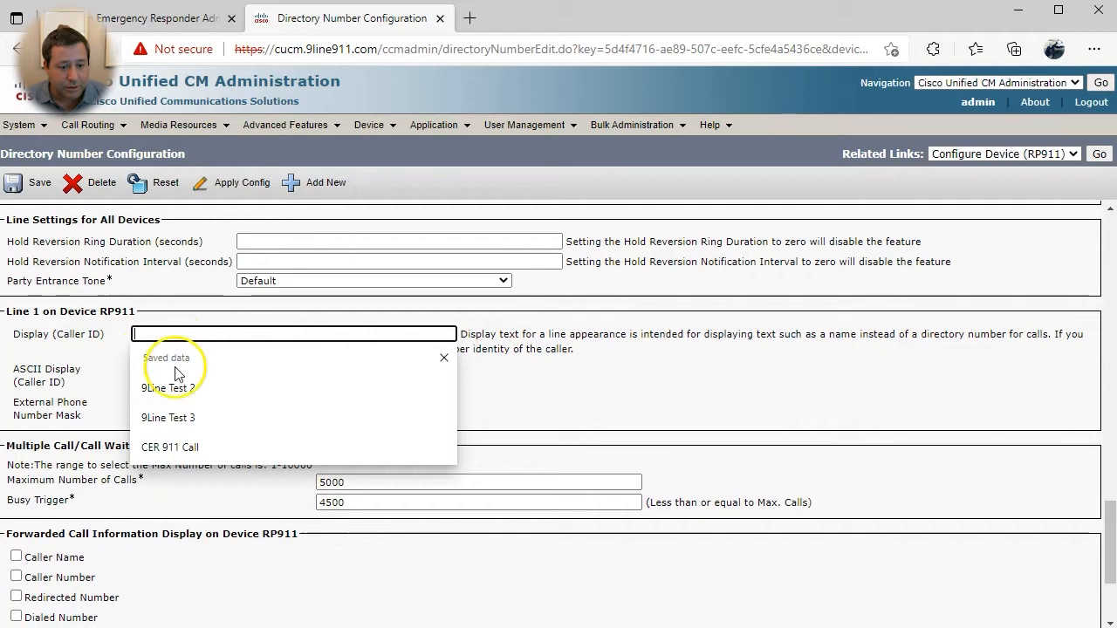
left_click(202, 449)
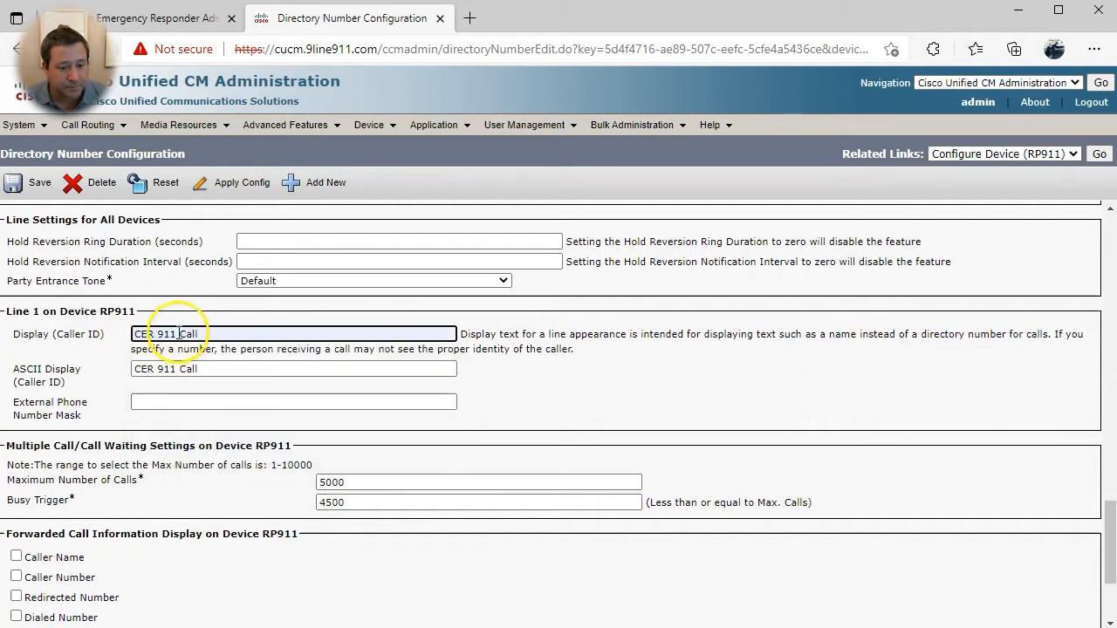
scroll(192, 342, "down", 1)
scroll(262, 440, "down", 2)
left_click(25, 550)
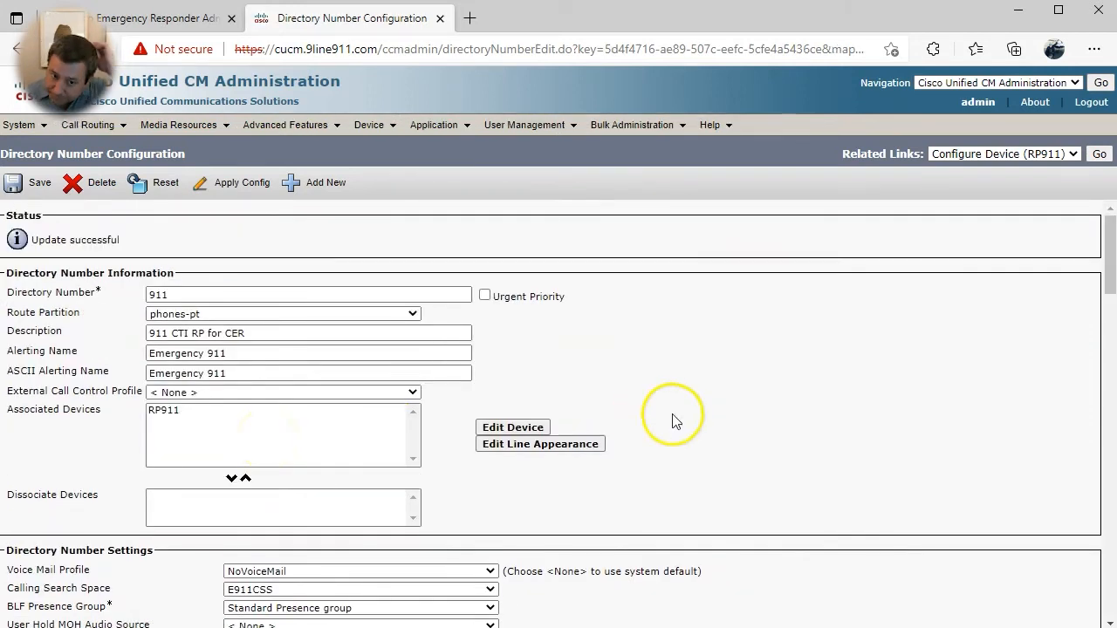
scroll(87, 498, "down", 1)
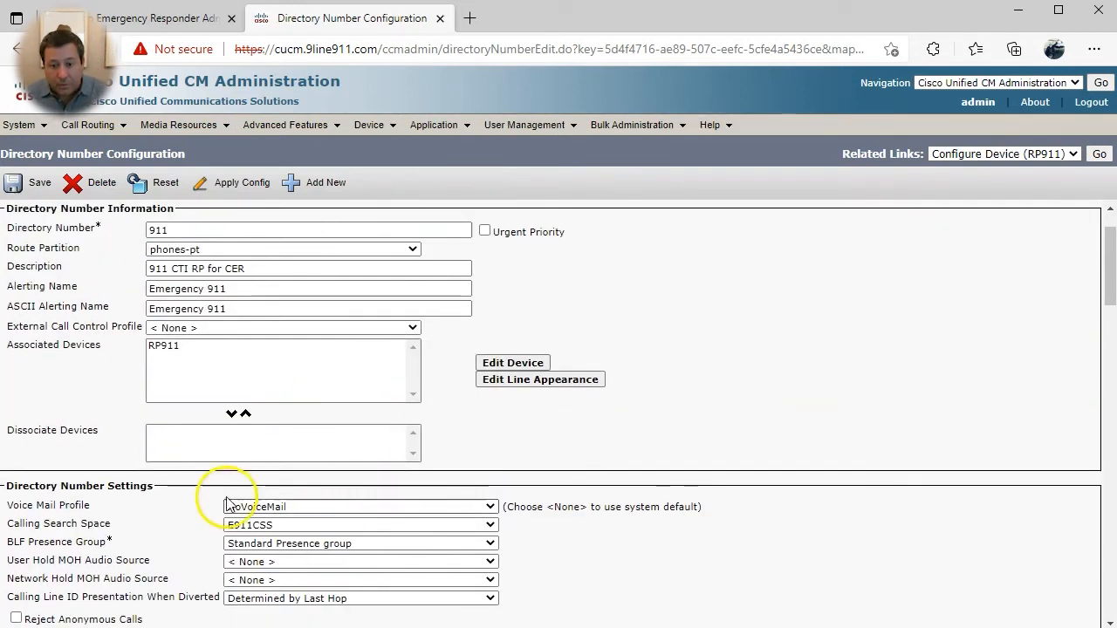
left_click(1100, 153)
- Begin adding a new phone of type CTI Port
scroll(244, 275, "down", 2)
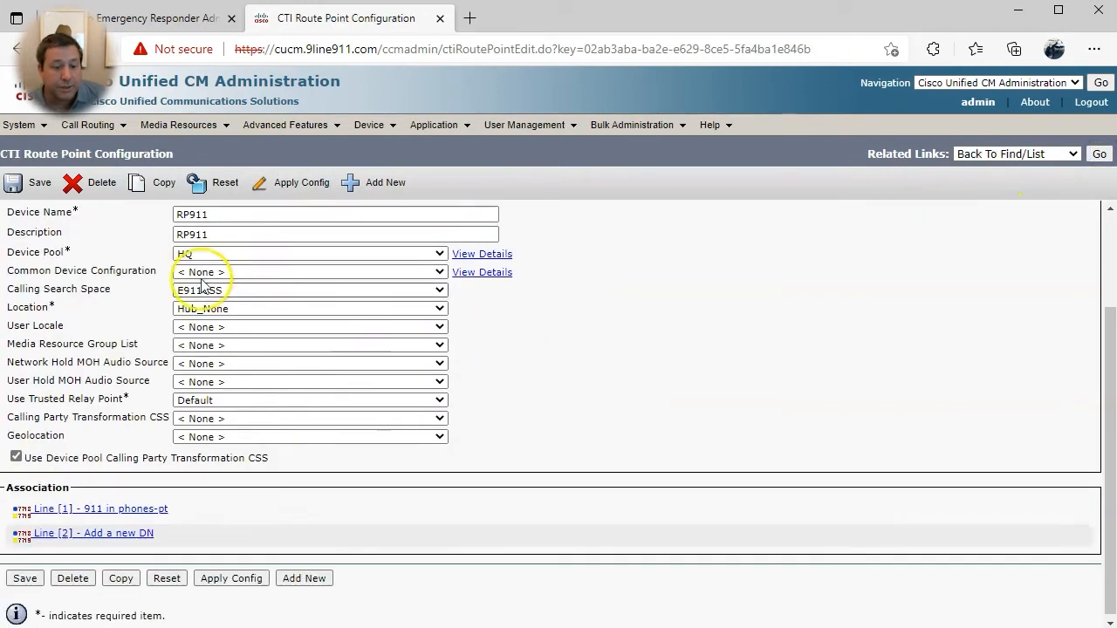
scroll(736, 445, "up", 2)
mouse_move(368, 124)
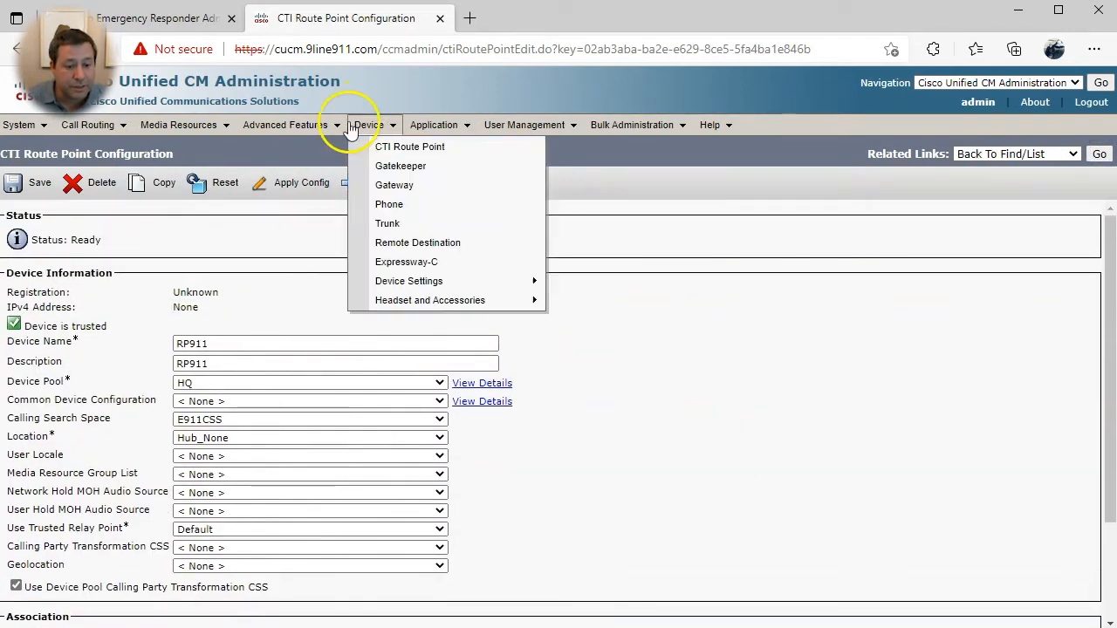
left_click(388, 206)
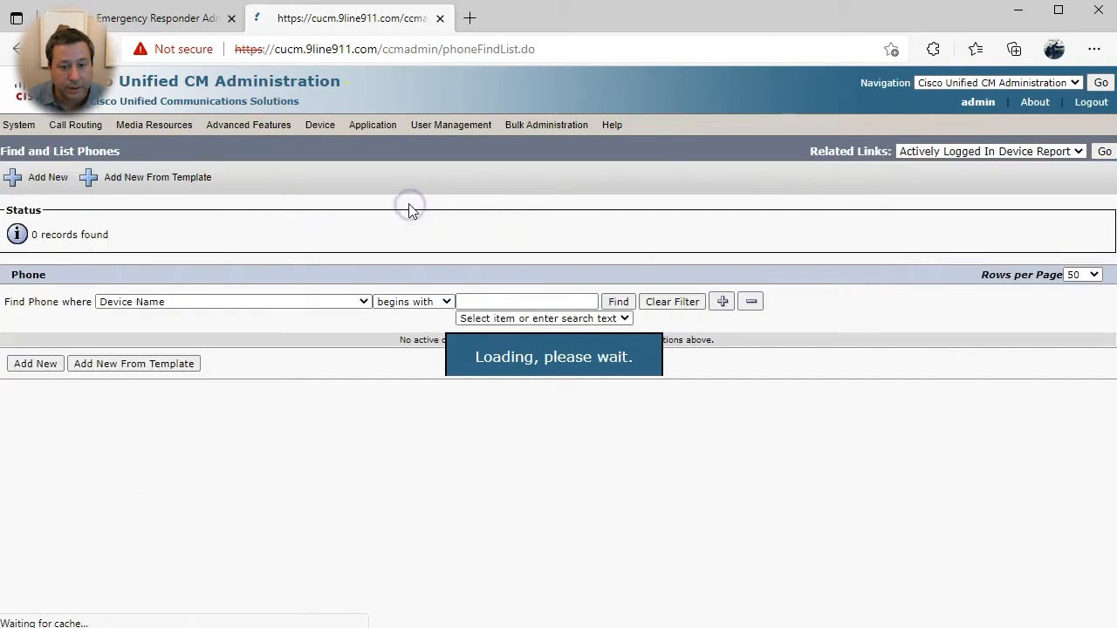
left_click(13, 176)
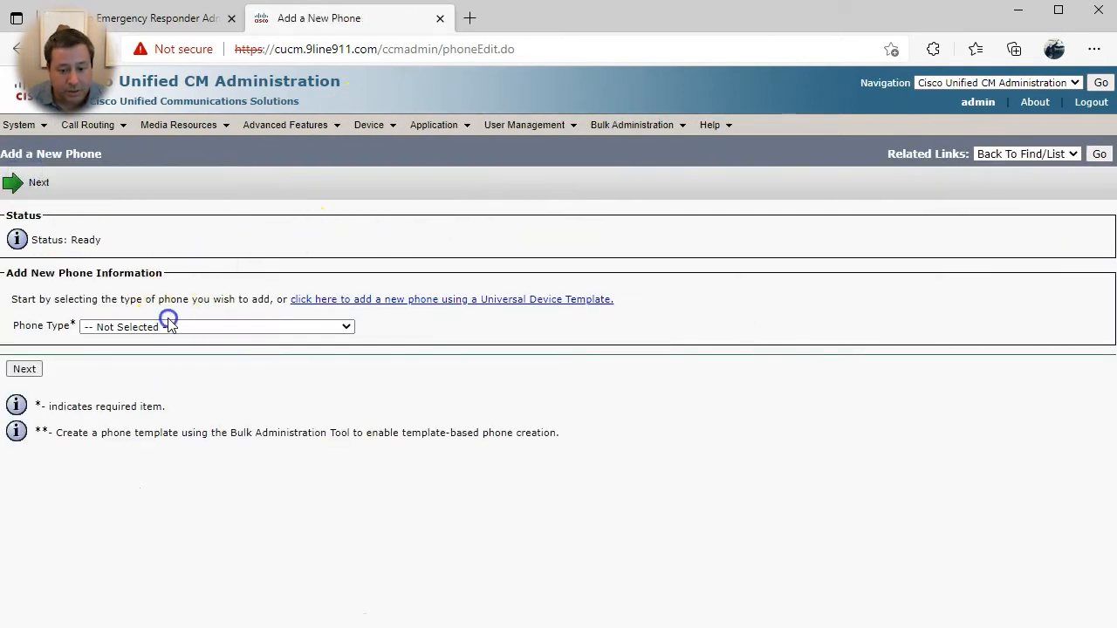
left_click(166, 325)
left_click(161, 355)
left_click(24, 369)
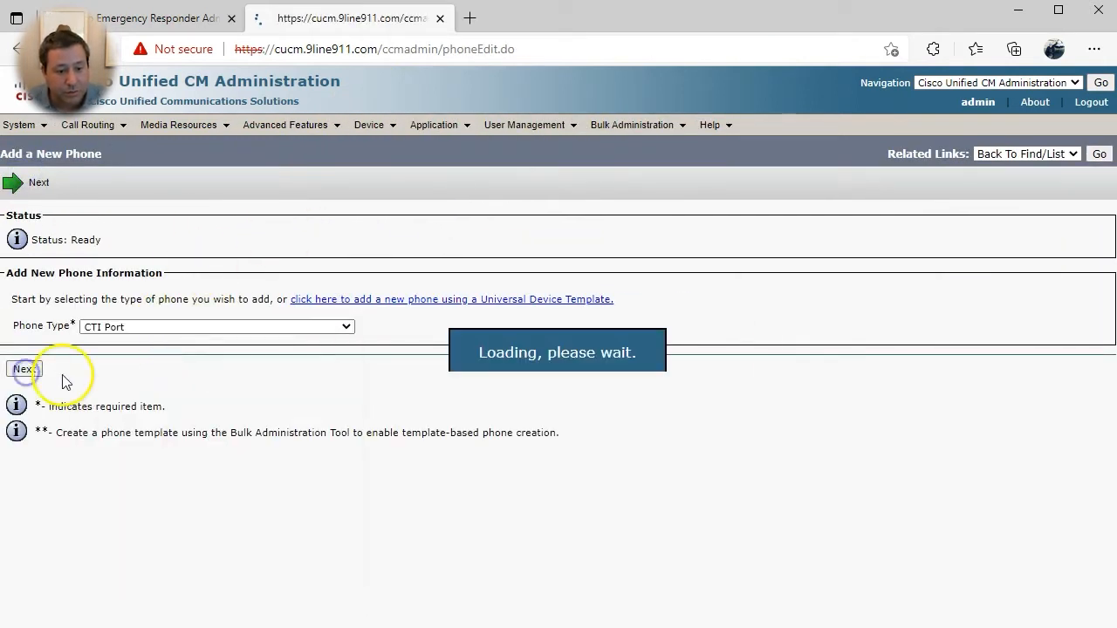
- Name it CER_CTIPort1, description 'CER CTI Port for notification call', device pool HQ, Internal-CSS
left_click(318, 372)
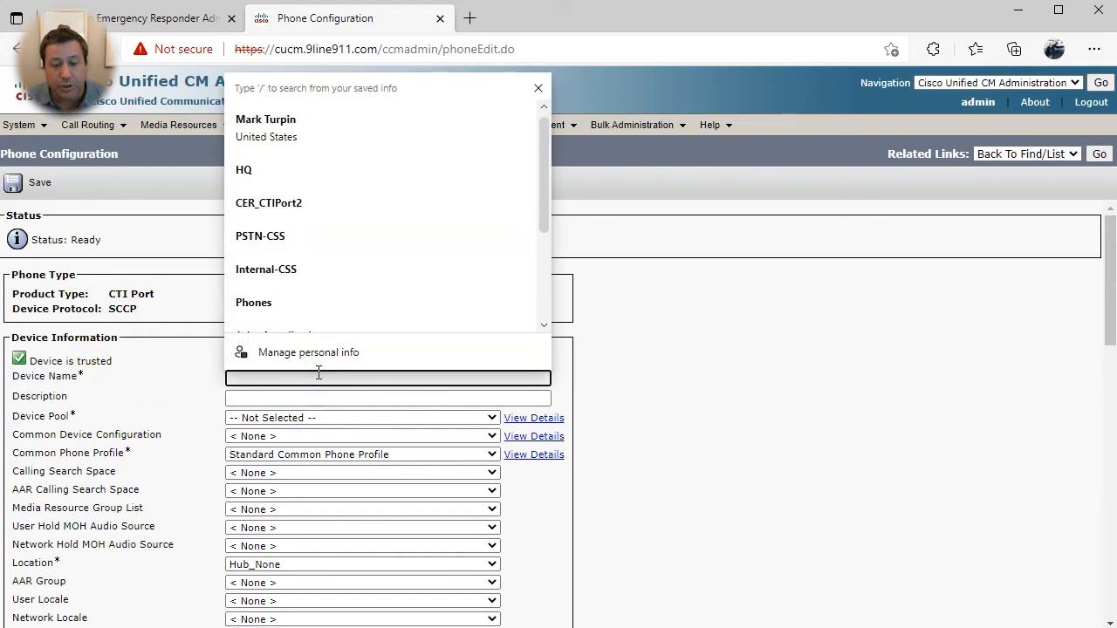
type("CER_")
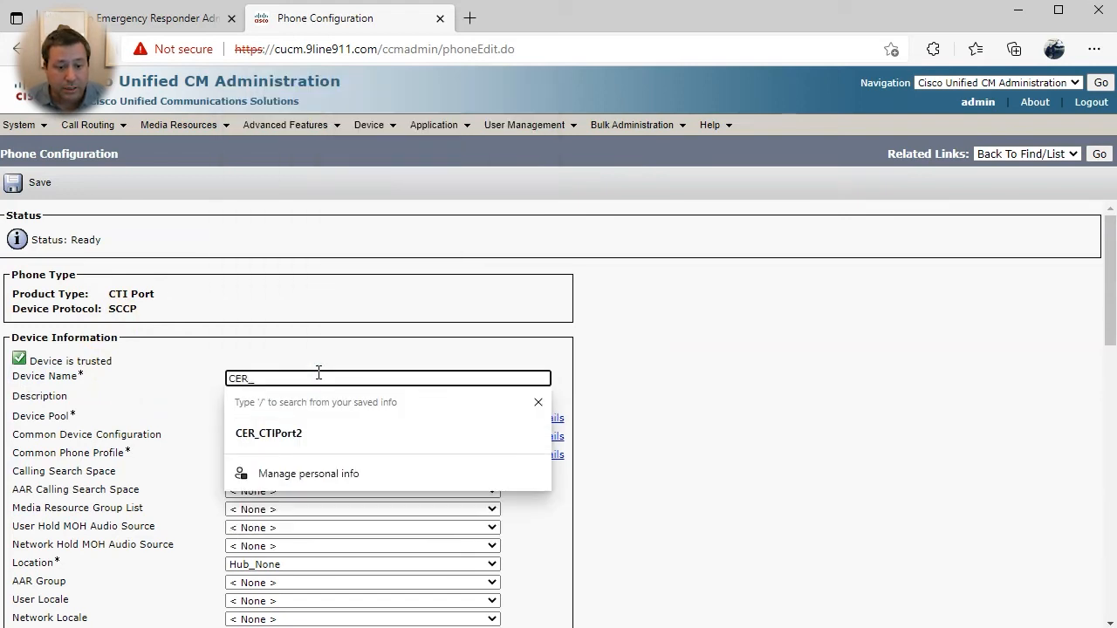
type("CTIPort1")
key("Tab")
type("CER ")
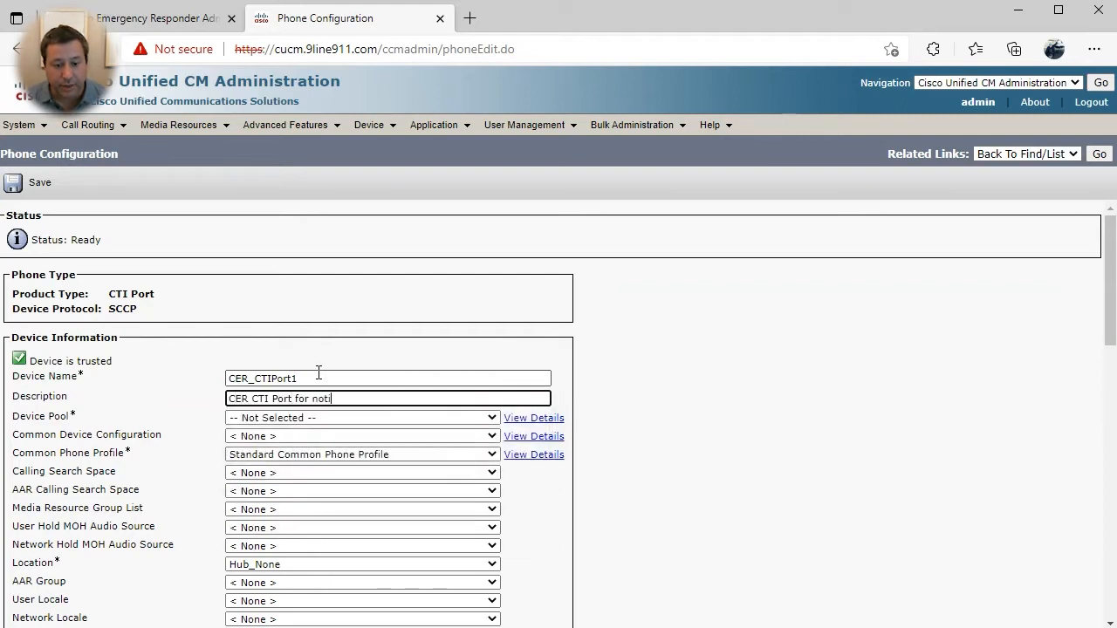
type("CTI Port for notification call")
key("Tab")
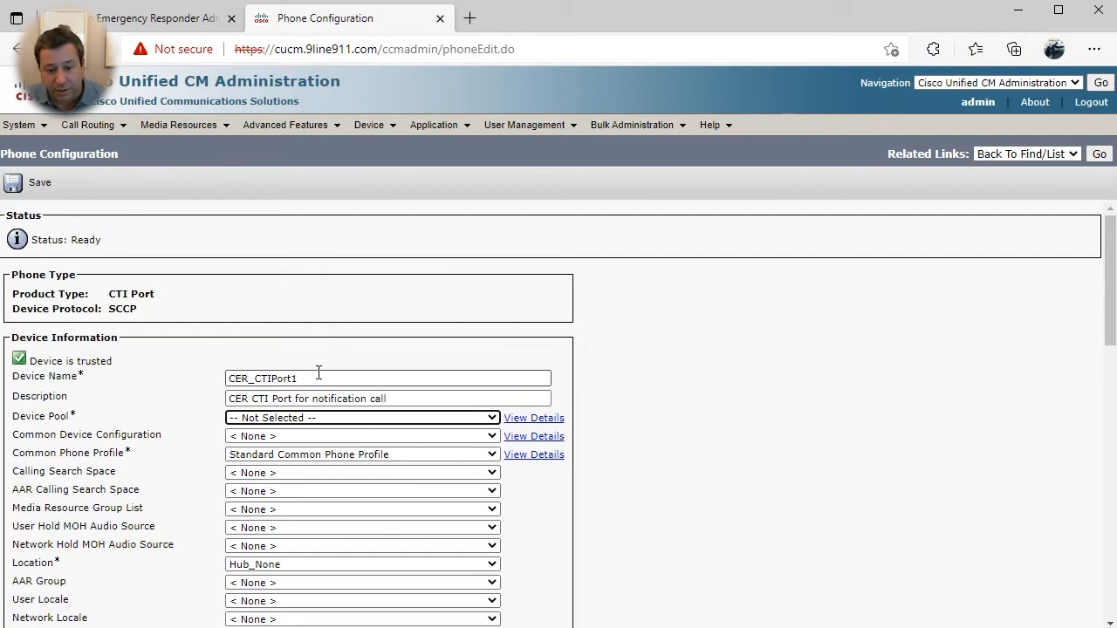
key("h")
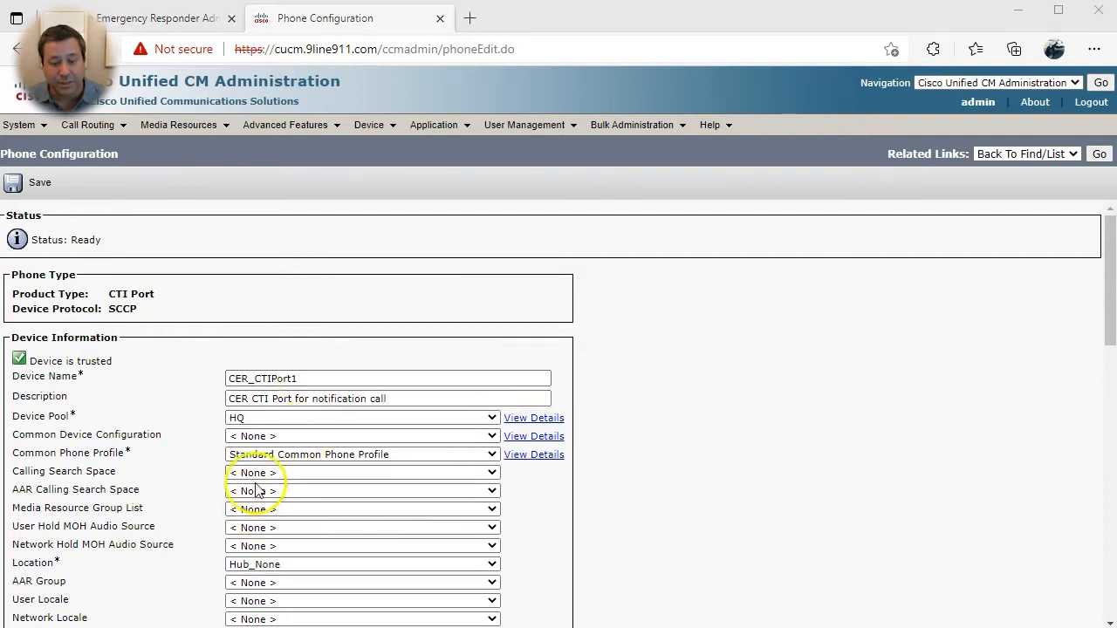
left_click(250, 473)
left_click(269, 511)
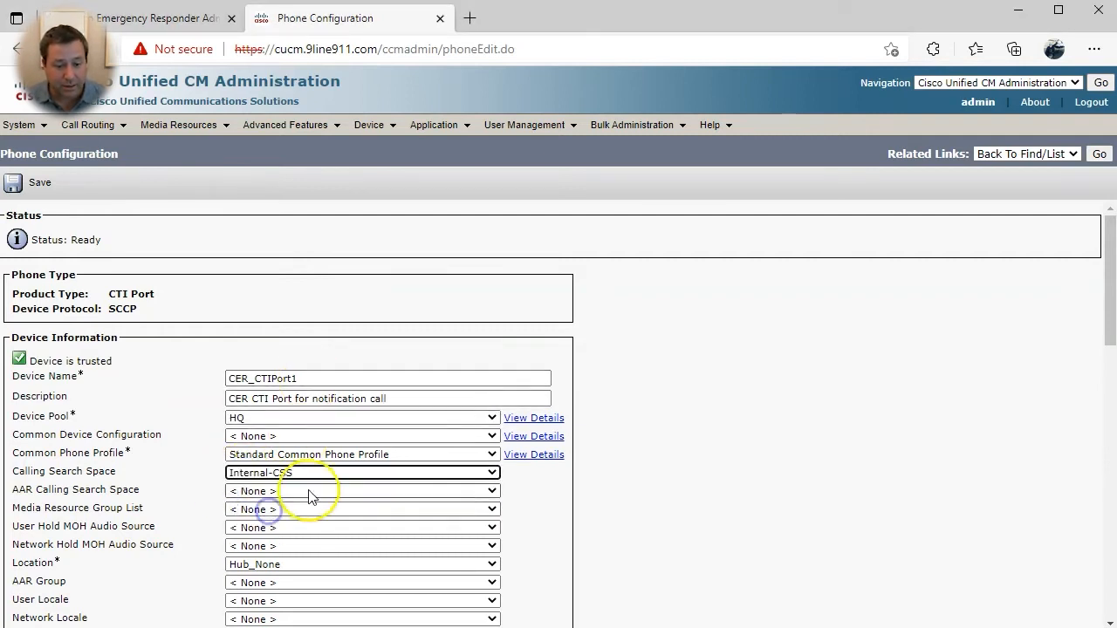
left_click(596, 542)
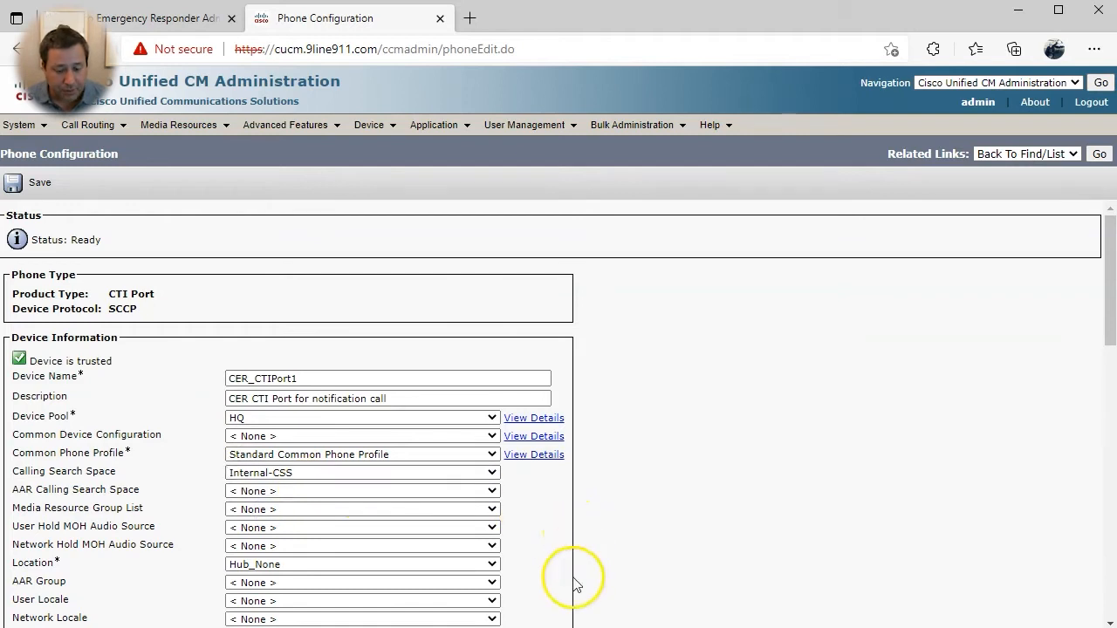
- Choose the standard SCCP non-secure CTI security profile and save the port
scroll(553, 579, "down", 3)
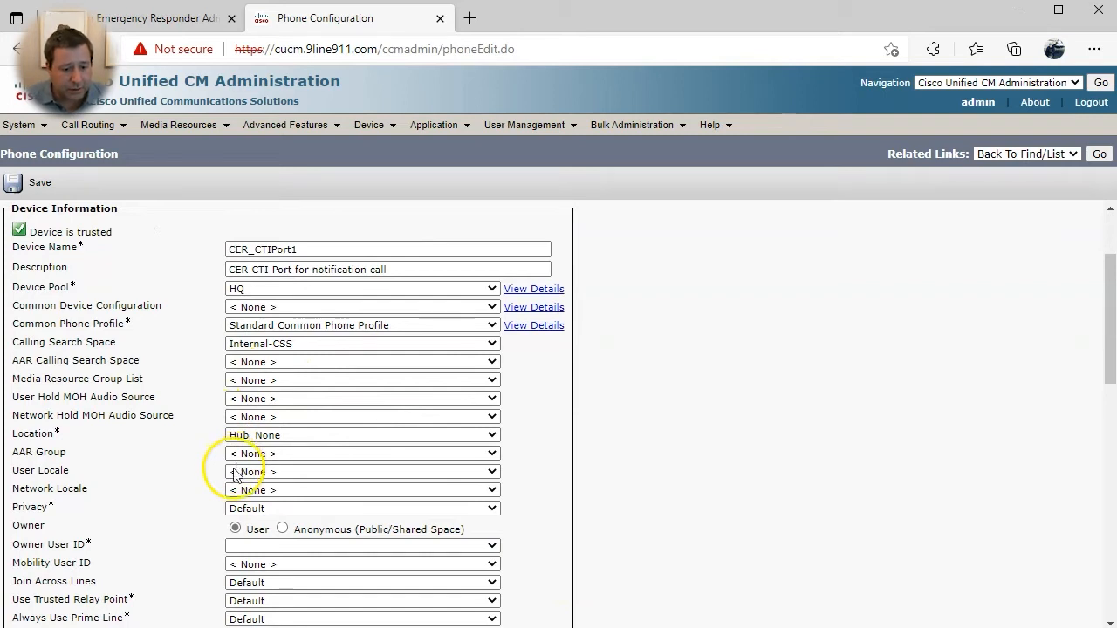
scroll(276, 409, "down", 2)
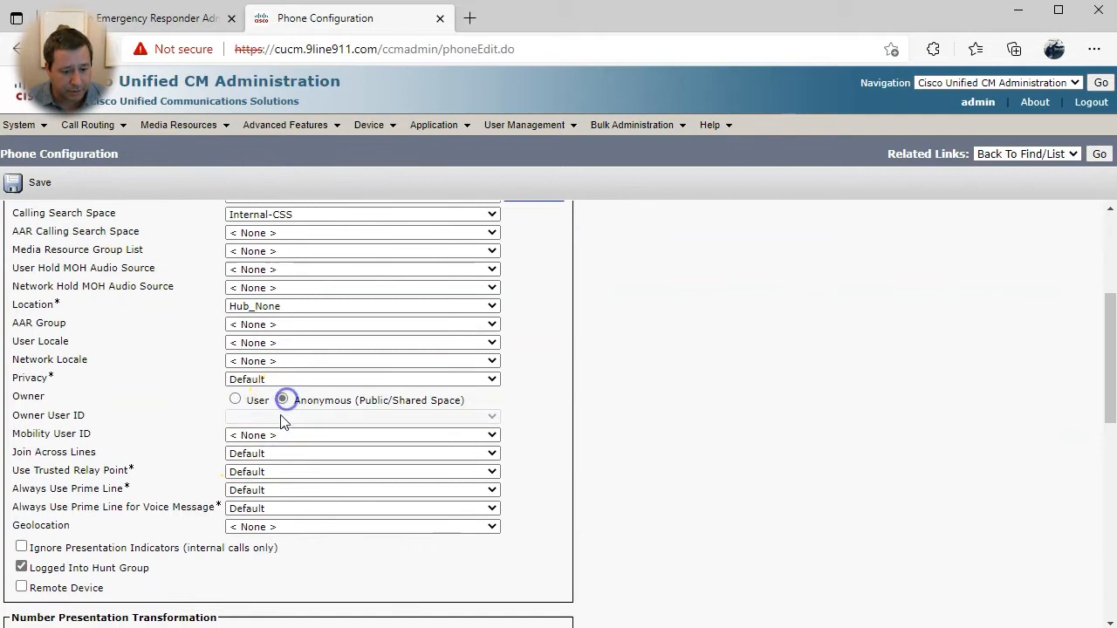
scroll(278, 419, "down", 5)
left_click(209, 508)
left_click(245, 537)
left_click(25, 180)
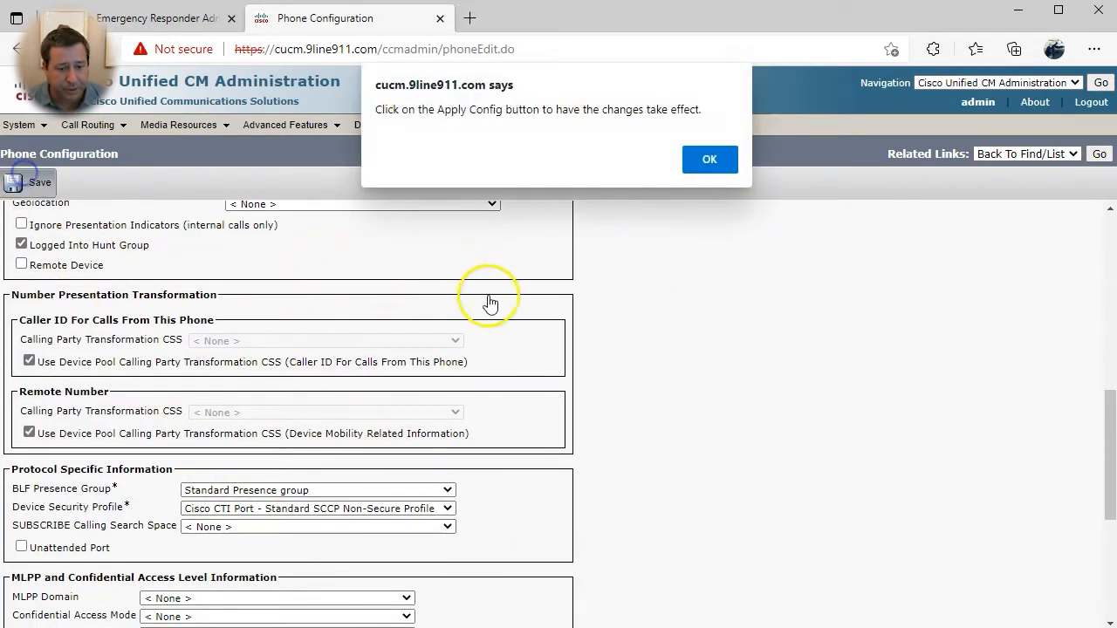
left_click(709, 161)
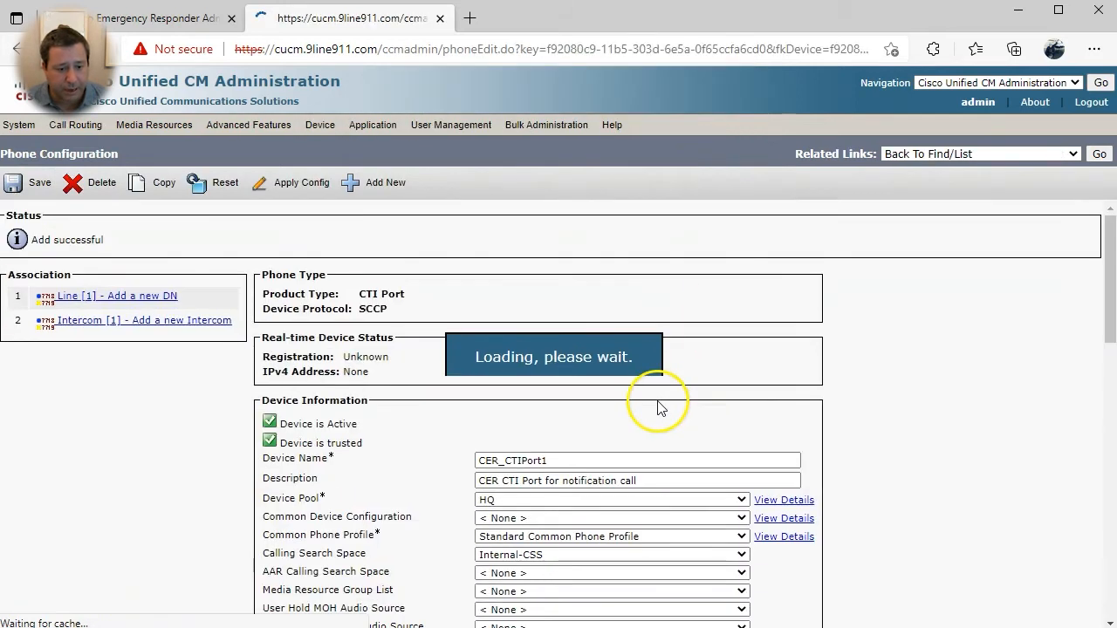
- Add directory number 6001 on CER_CTIPort1 line 1 in partition phones-pt
left_click(140, 293)
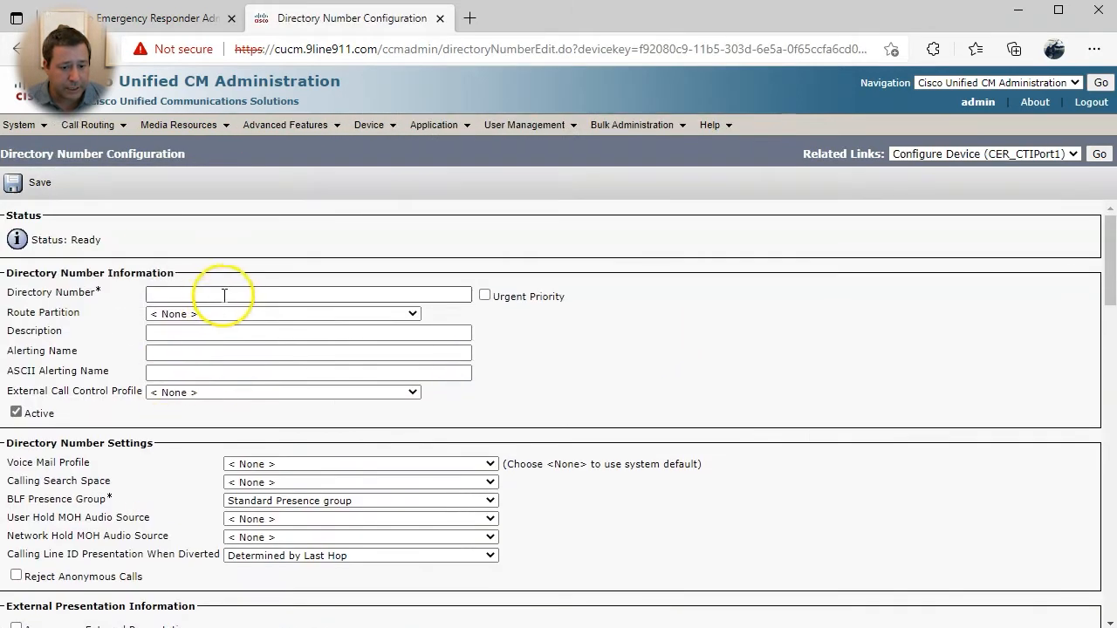
left_click(225, 294)
type("6001")
key("Tab")
left_click(204, 314)
left_click(177, 407)
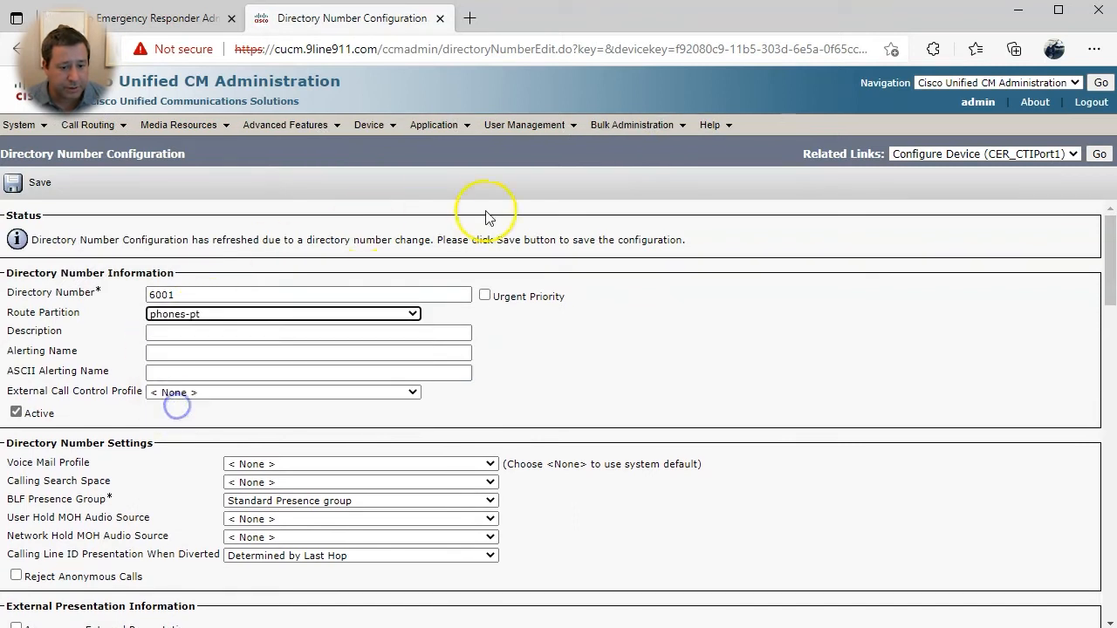
- Fill in the line description and set the alerting name to 'CER 911 Call'
left_click(288, 338)
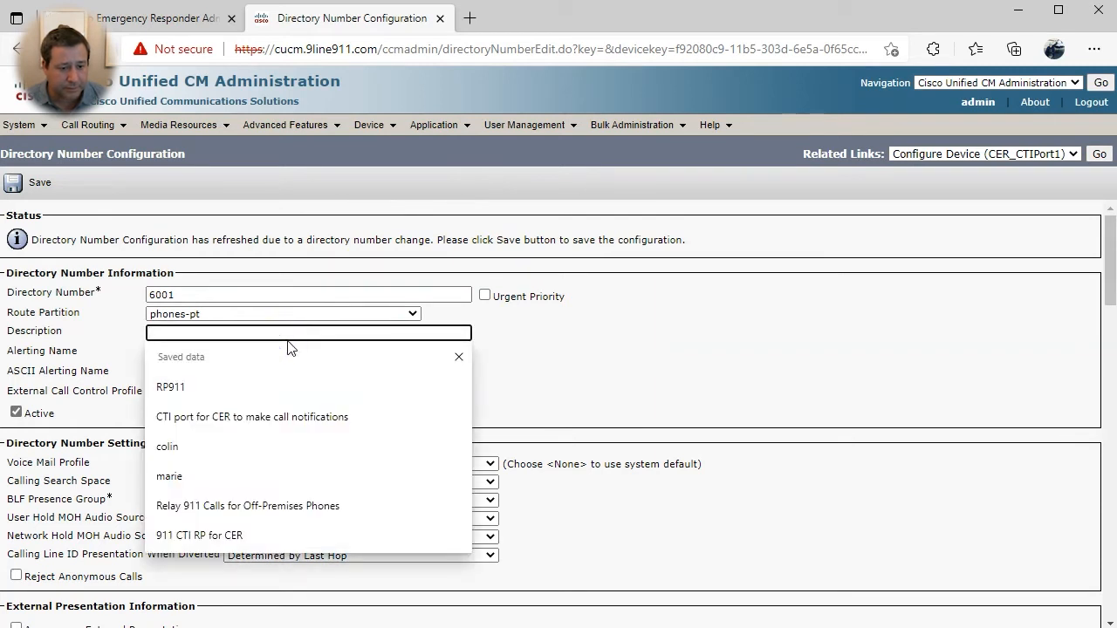
type("CER ")
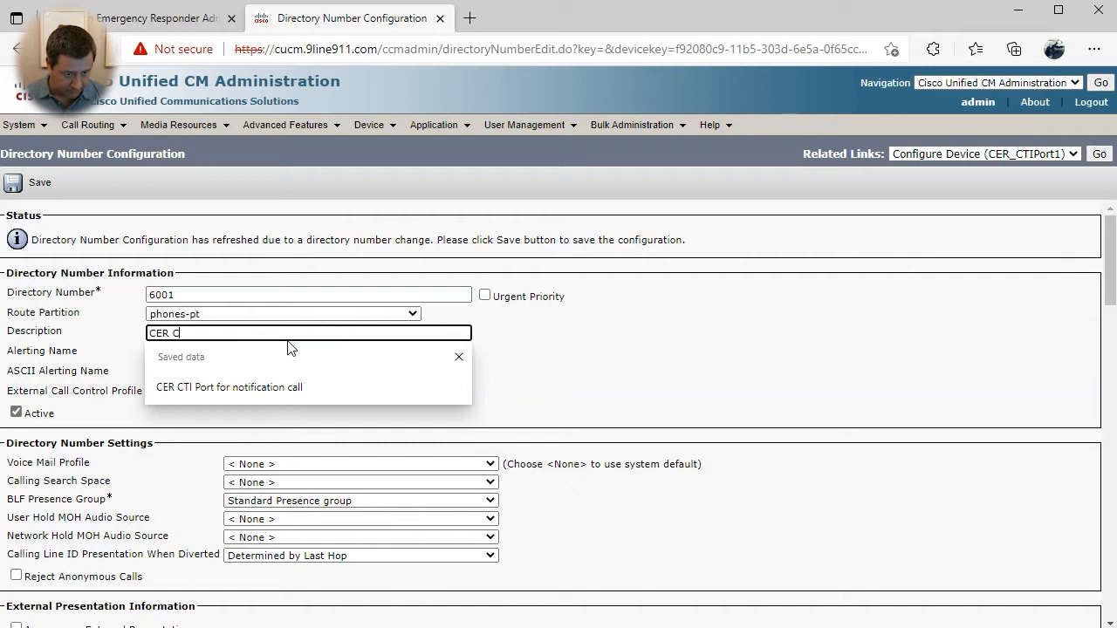
type("CTI")
key("Down")
key("Return")
key("Tab")
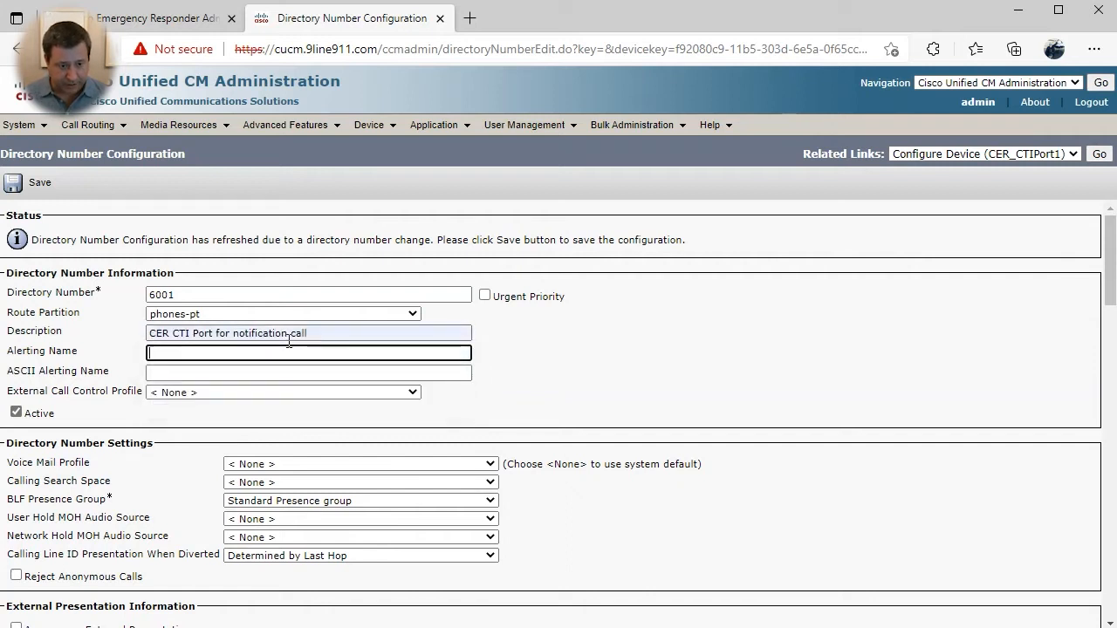
type("CER")
key("Down")
key("Return")
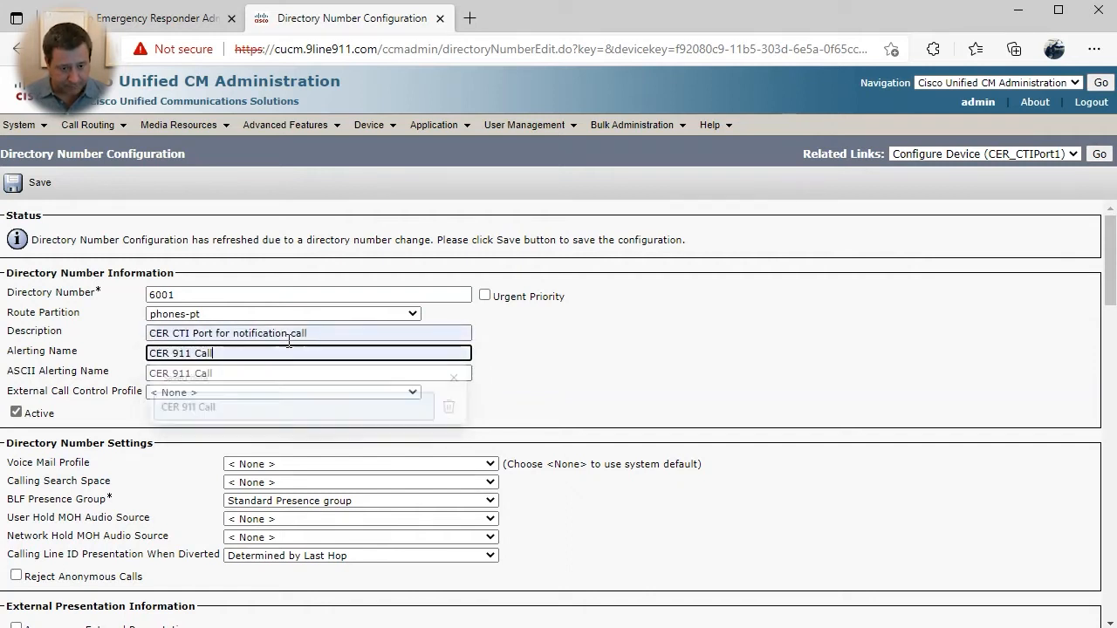
key("ctrl+a")
key("ctrl+c")
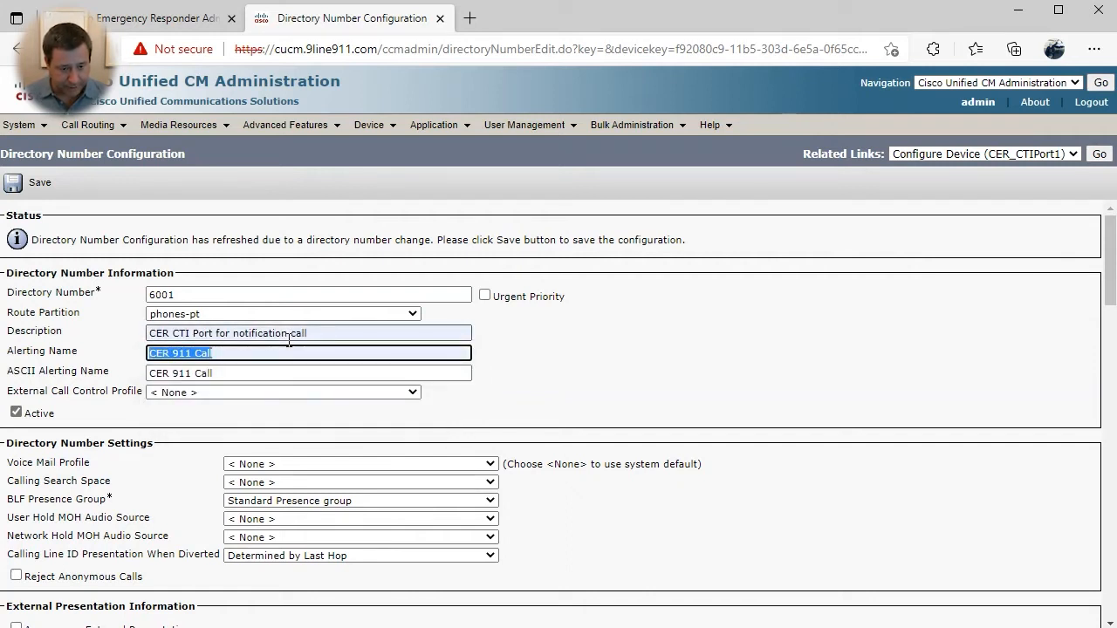
- Set line CSS Internal-CSS and caller ID display 'CER 911 Call', save, and return to the port
left_click(261, 482)
left_click(262, 523)
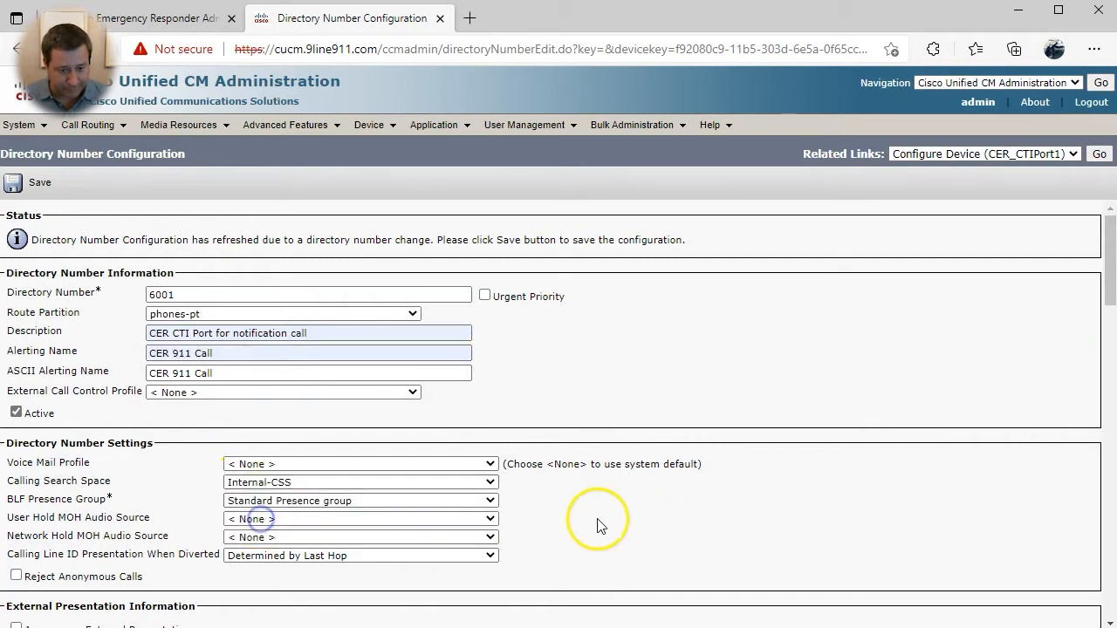
scroll(599, 518, "down", 8)
scroll(536, 472, "down", 7)
left_click(234, 349)
key("ctrl+v")
key("Tab")
key("Tab")
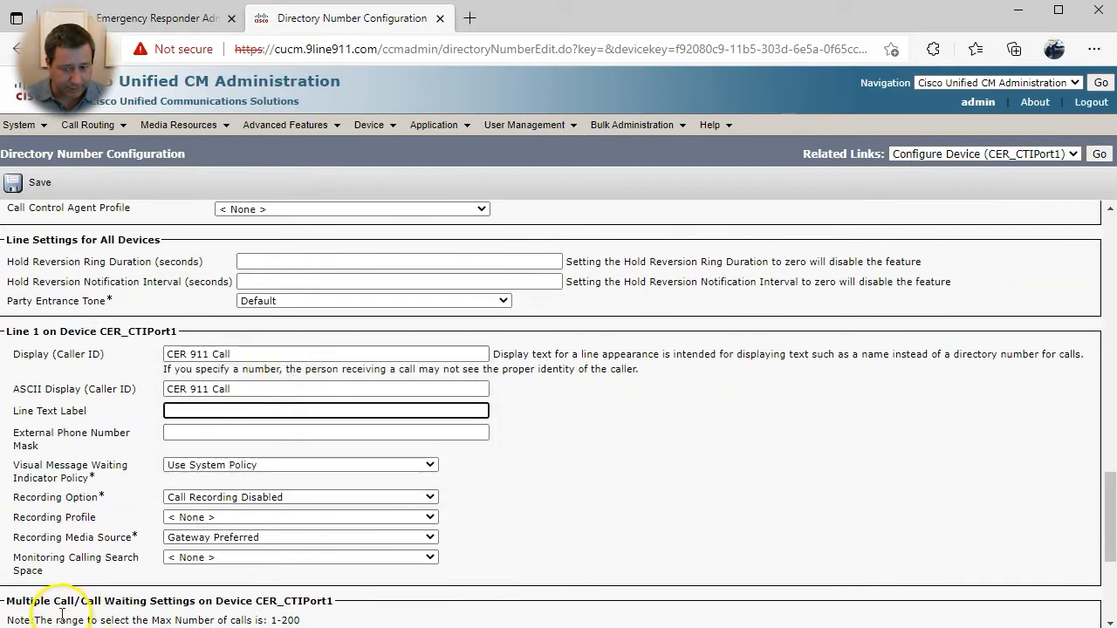
scroll(61, 616, "down", 3)
left_click(22, 547)
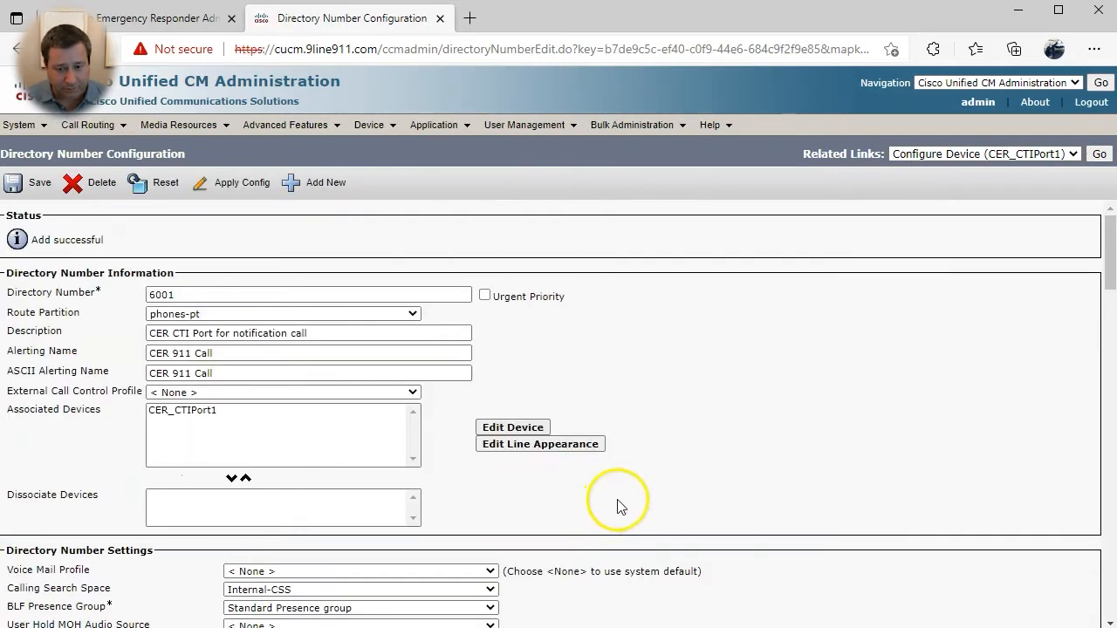
left_click(1100, 154)
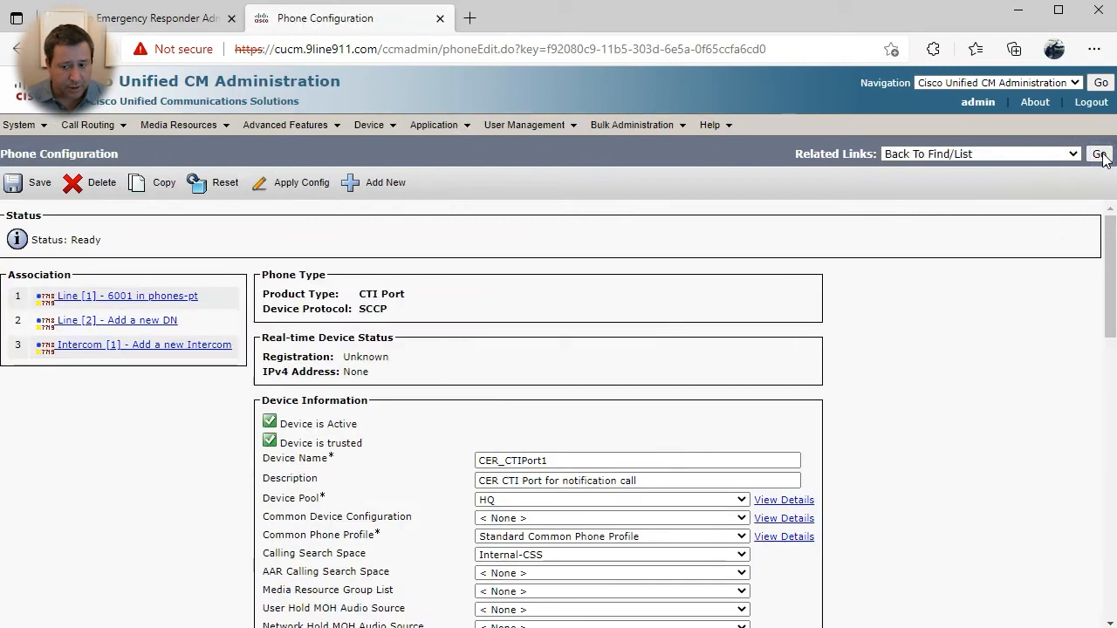
- Copy CTI port CER_CTIPort1 into a new port named CER_CTIPort2
left_click(1099, 155)
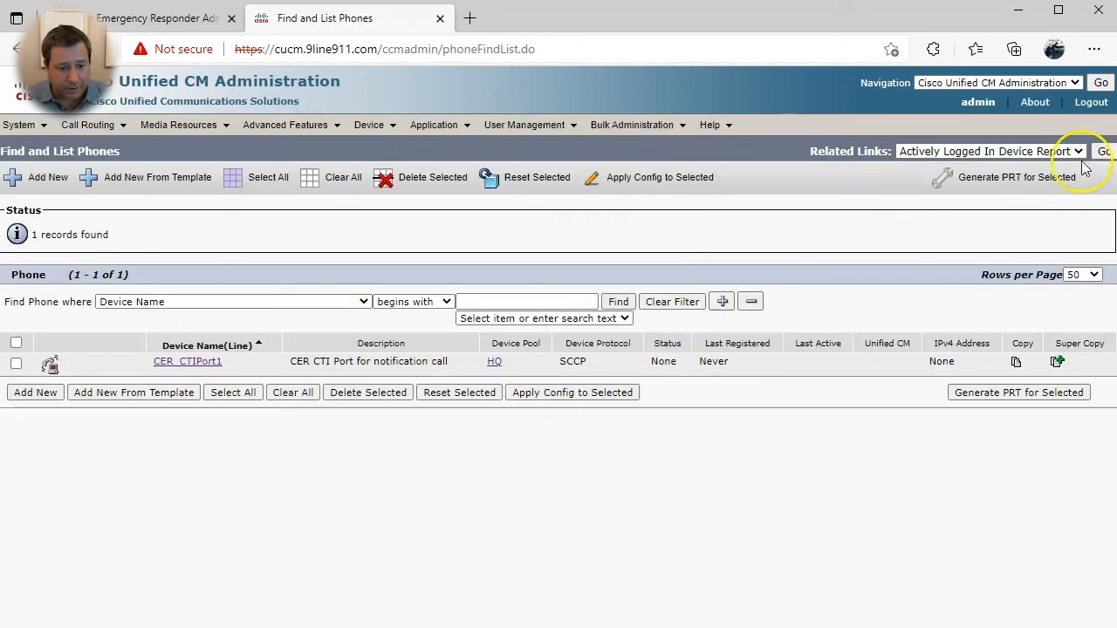
left_click(1058, 363)
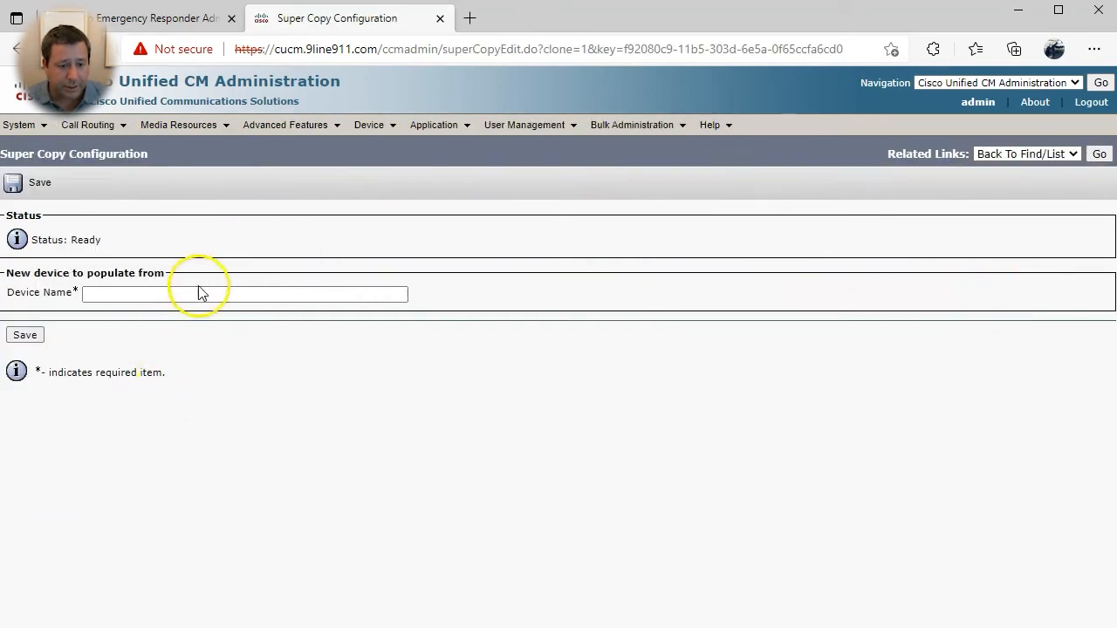
left_click(187, 297)
type("CER_")
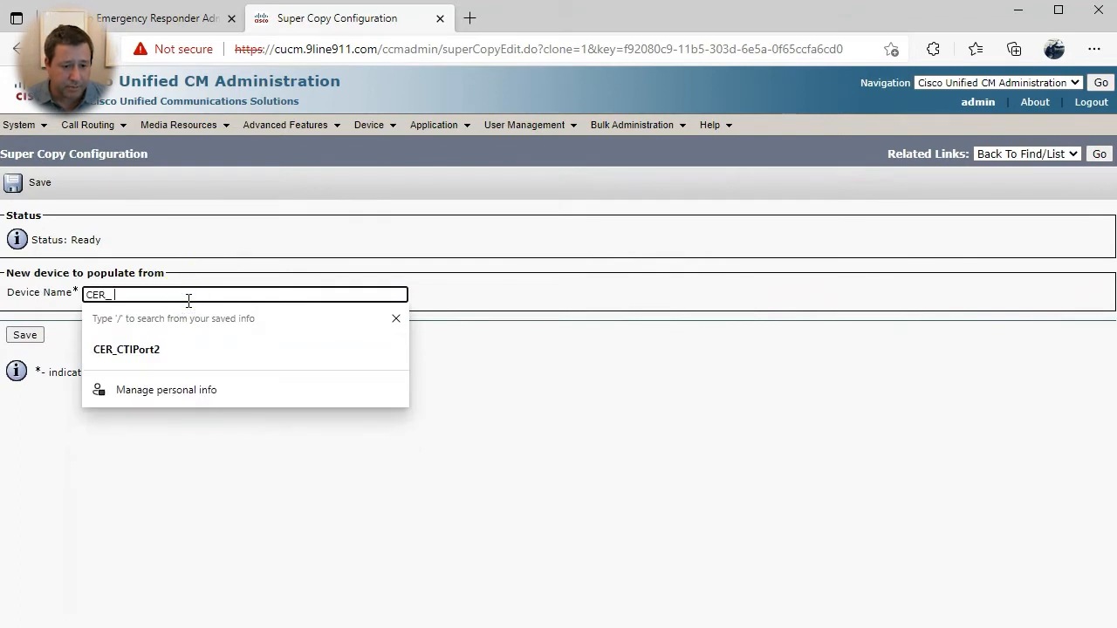
key("Down")
key("Return")
key("Tab")
key("Return")
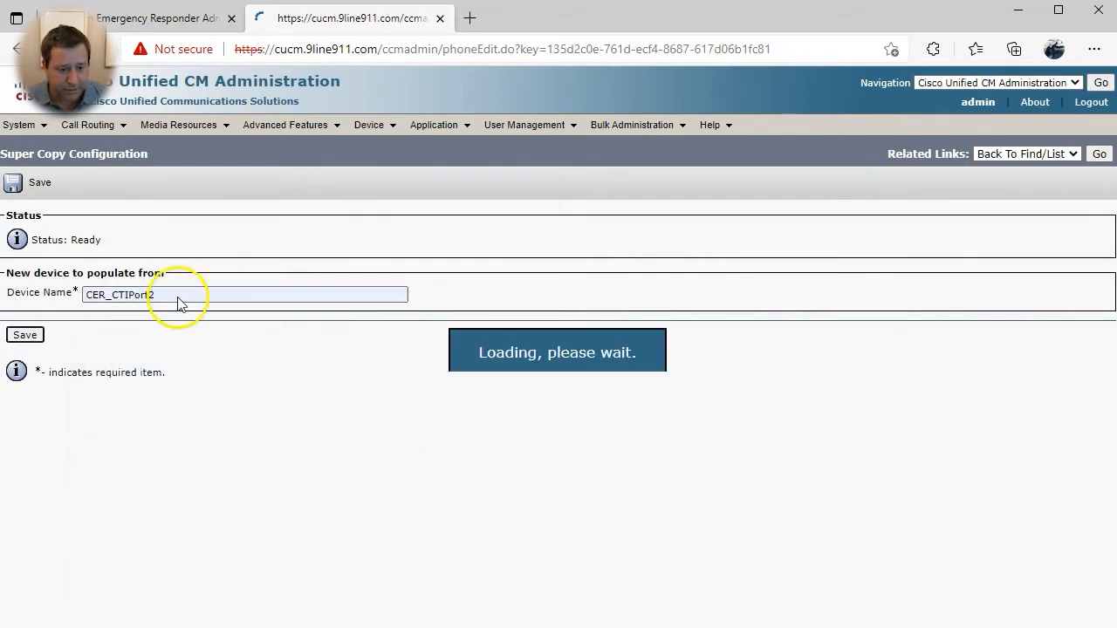
- Change CER_CTIPort2's line 1 directory number from 6001 to 6002 and save it
left_click(167, 295)
double_click(190, 295)
type("6002")
key("Tab")
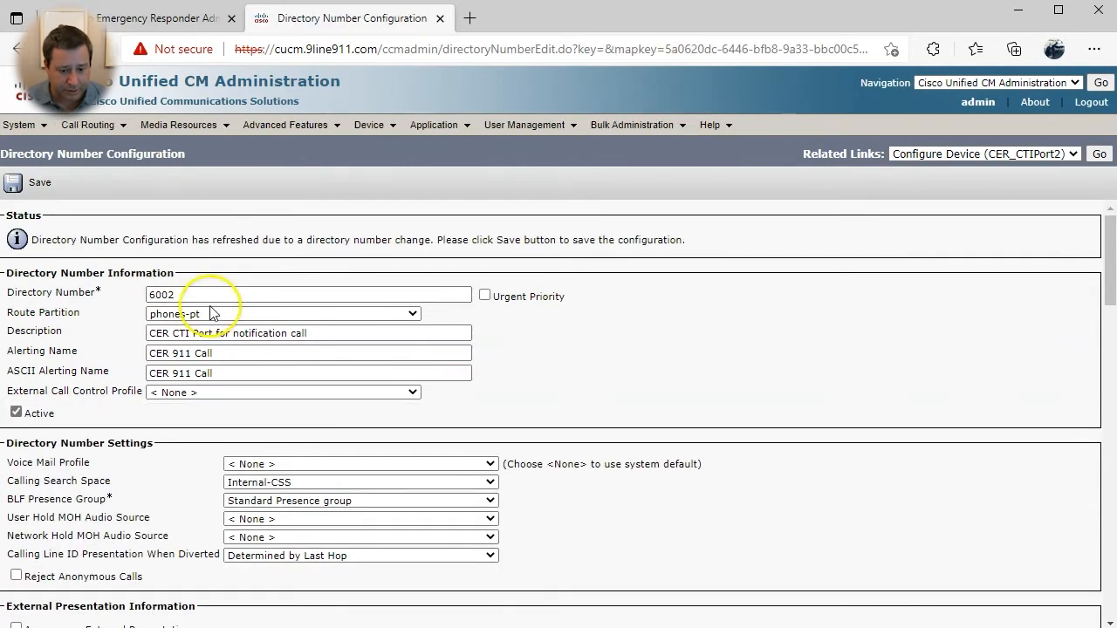
left_click(39, 185)
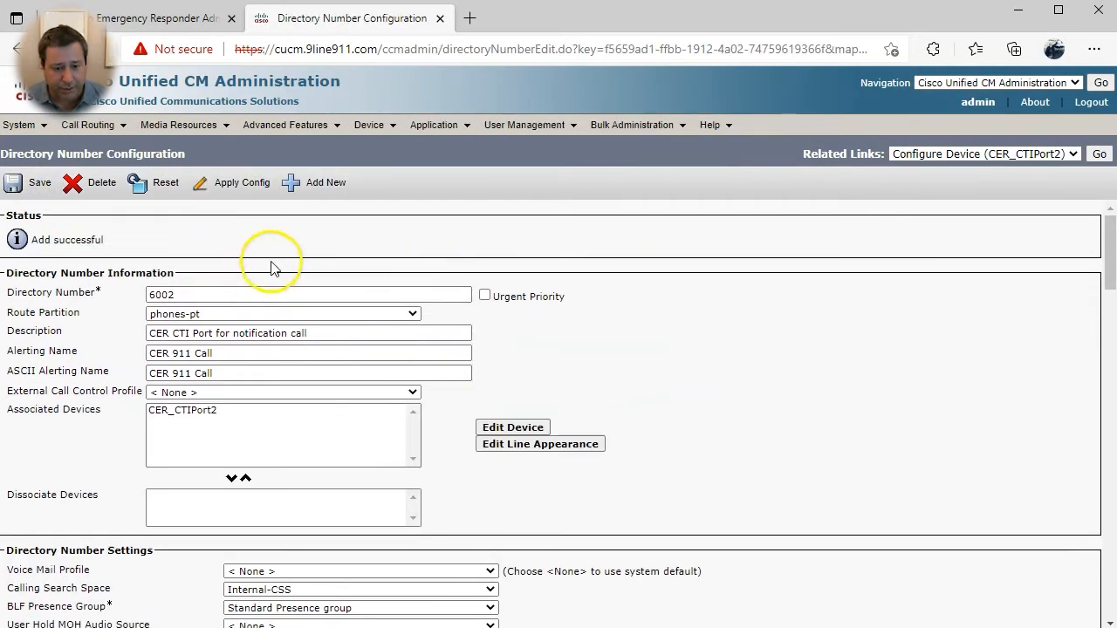
- Review the saved 6002 line, then return through CER_CTIPort2's device page to the phone list
scroll(300, 331, "down", 5)
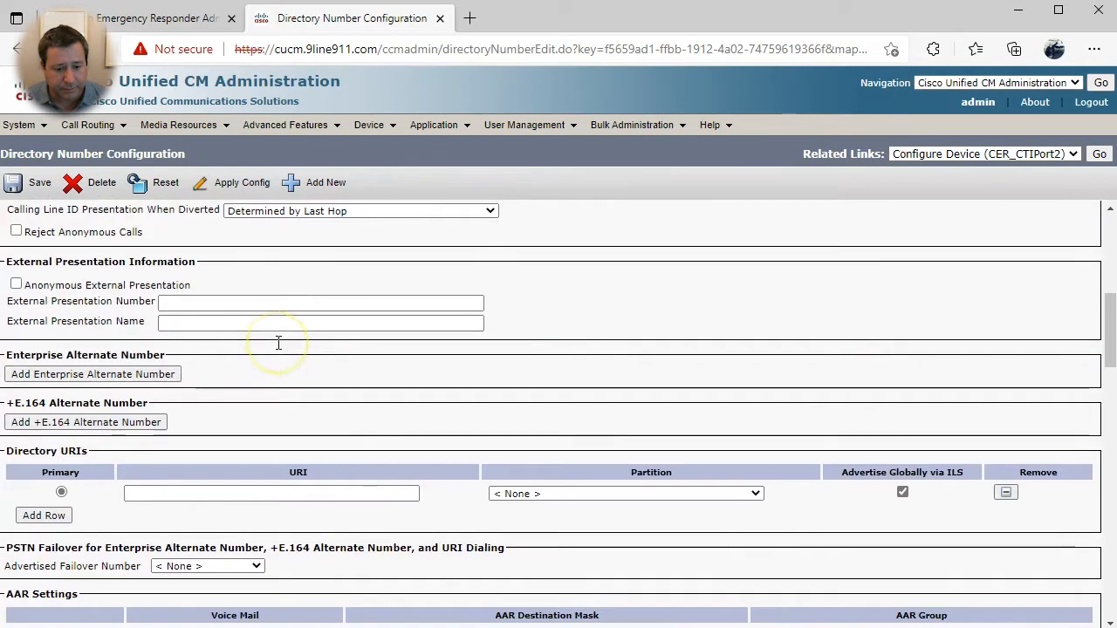
scroll(279, 342, "down", 15)
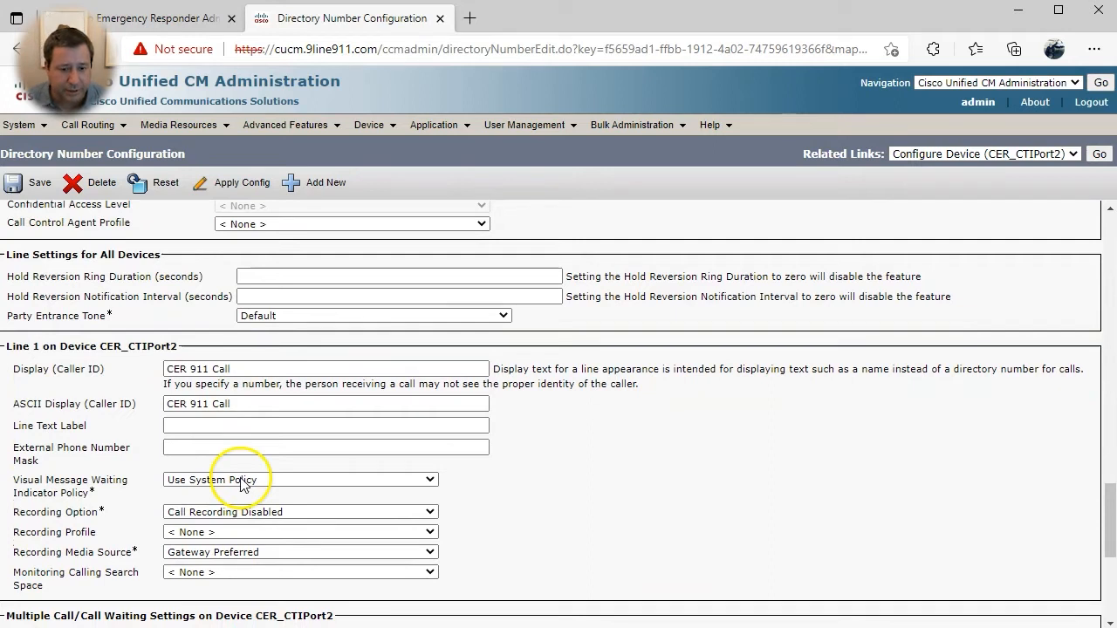
scroll(242, 486, "down", 5)
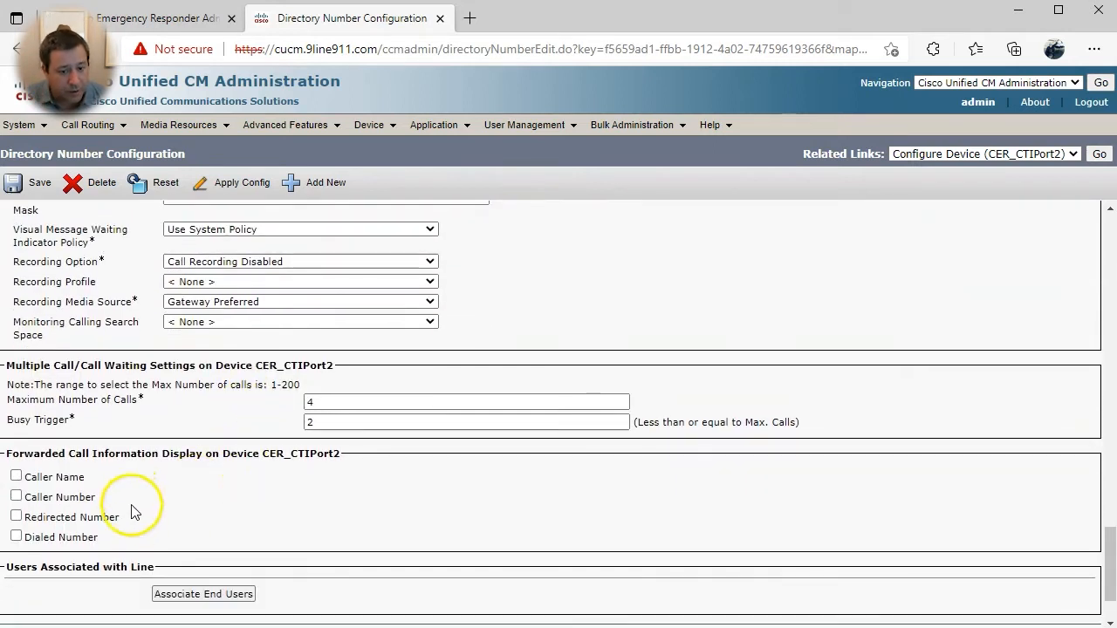
scroll(838, 349, "up", 20)
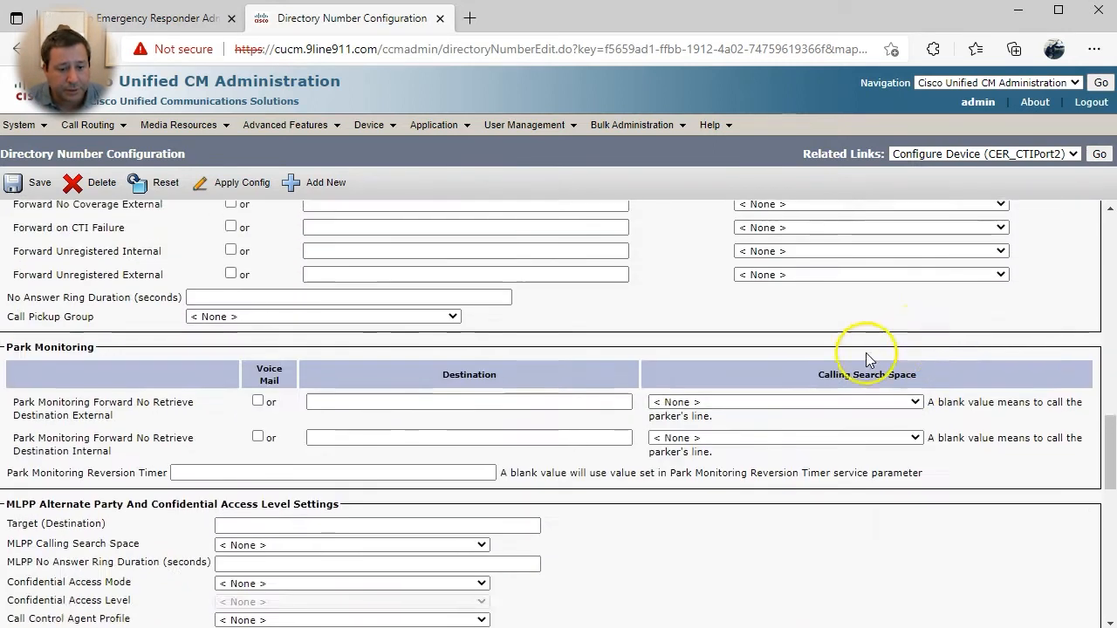
scroll(596, 402, "up", 5)
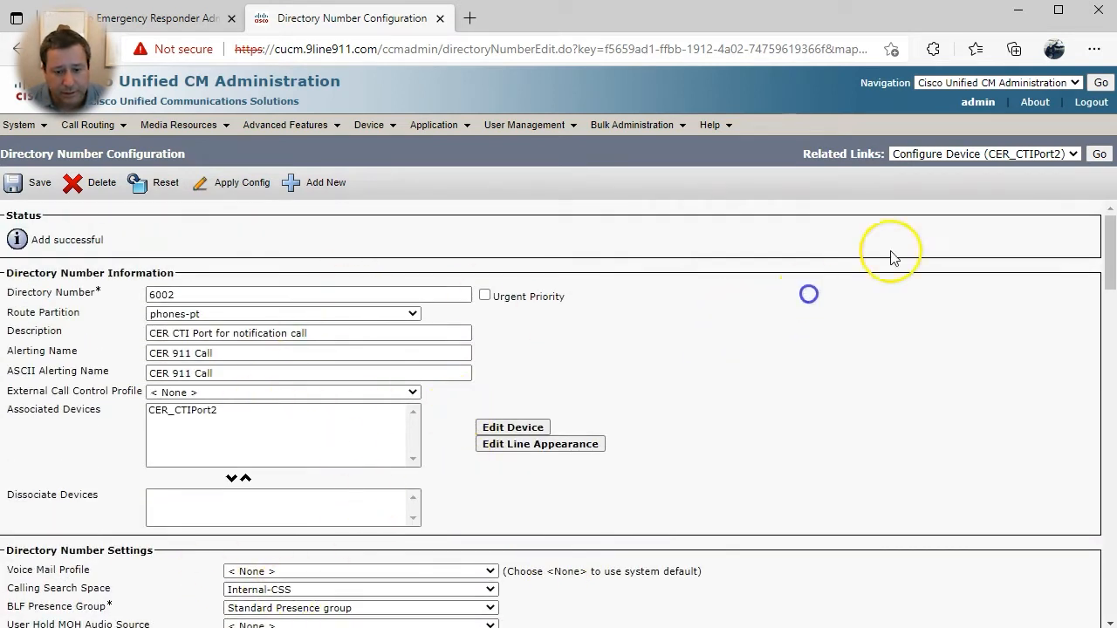
left_click(1098, 154)
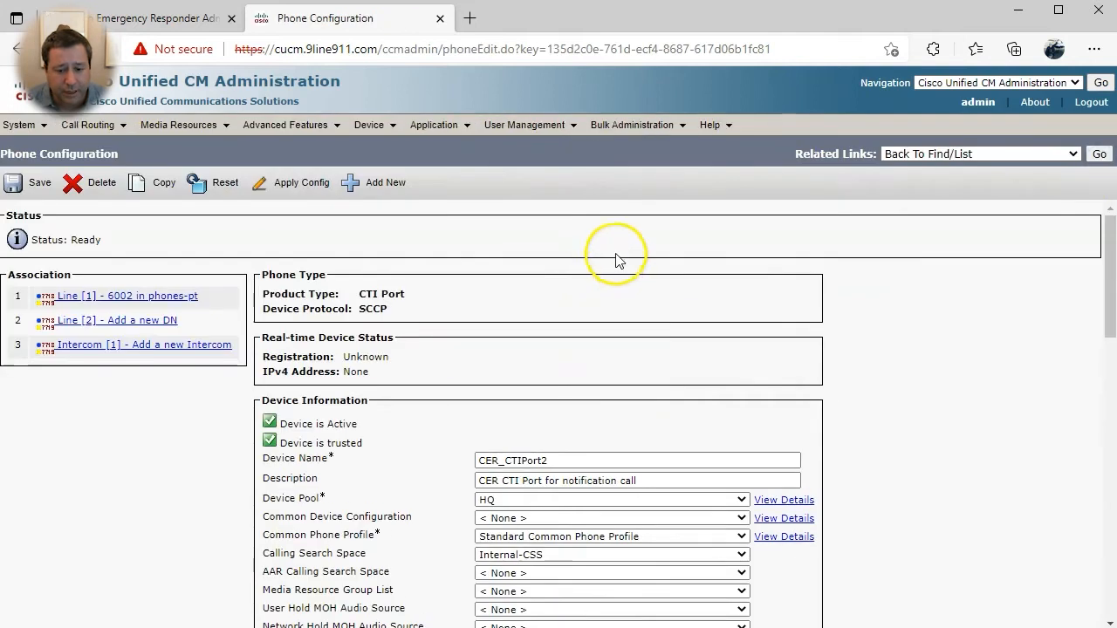
left_click(1099, 153)
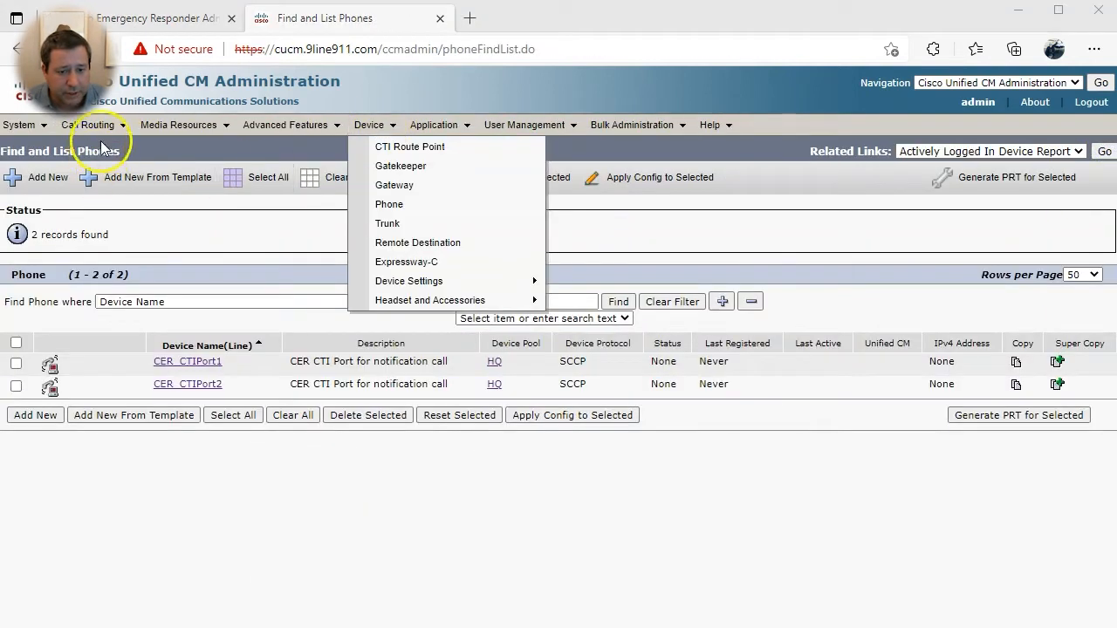
- Add partition incoming-pt with description 'Incoming calls translations'
mouse_move(87, 125)
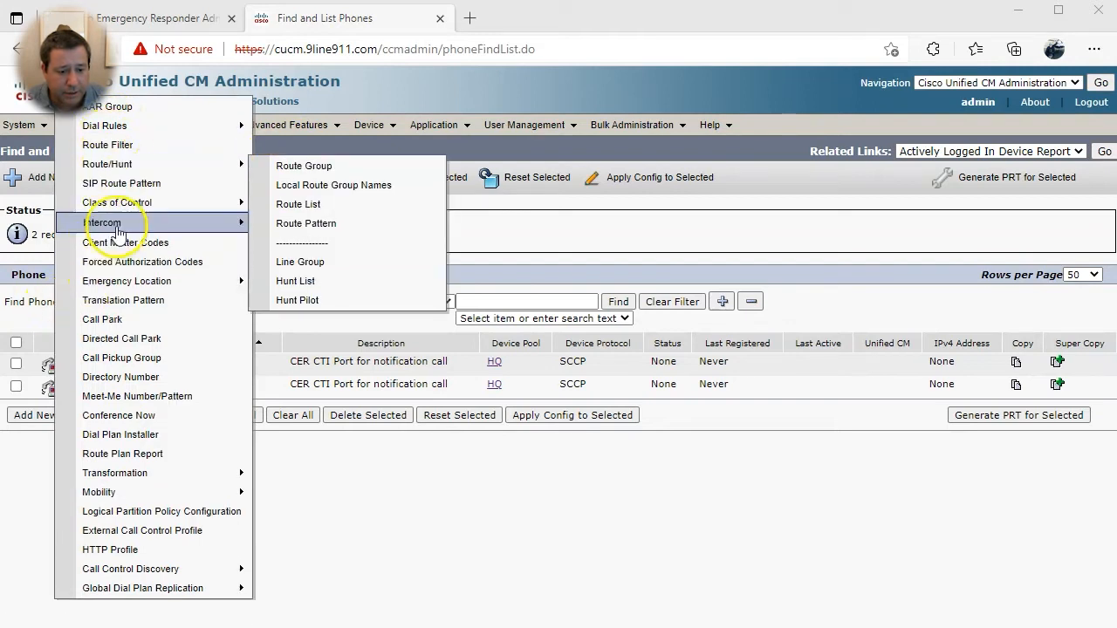
mouse_move(247, 200)
left_click(300, 262)
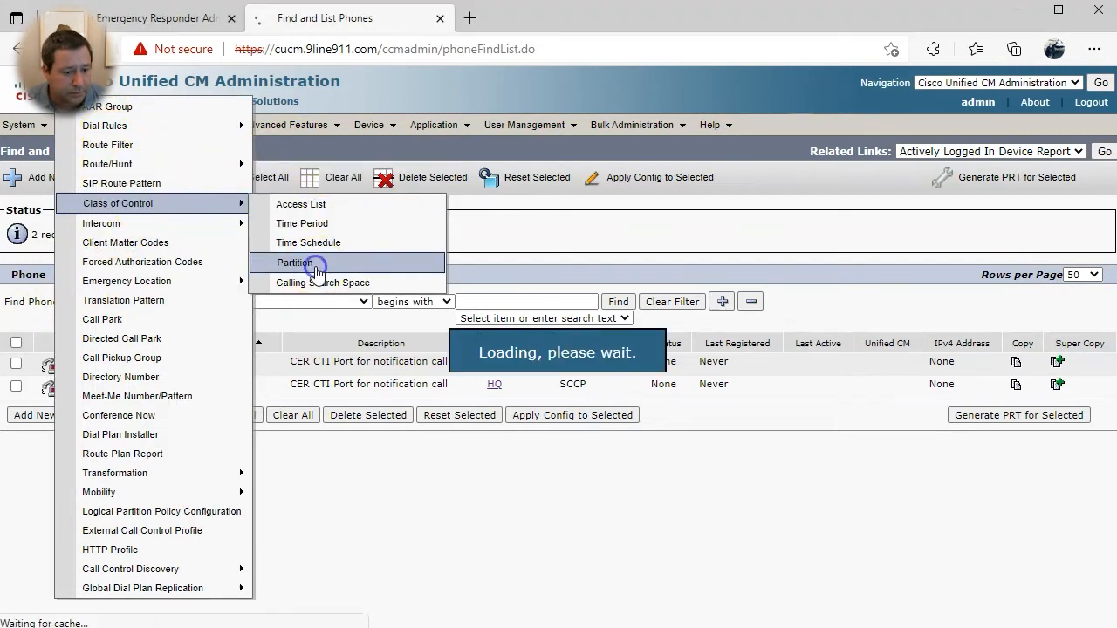
left_click(39, 515)
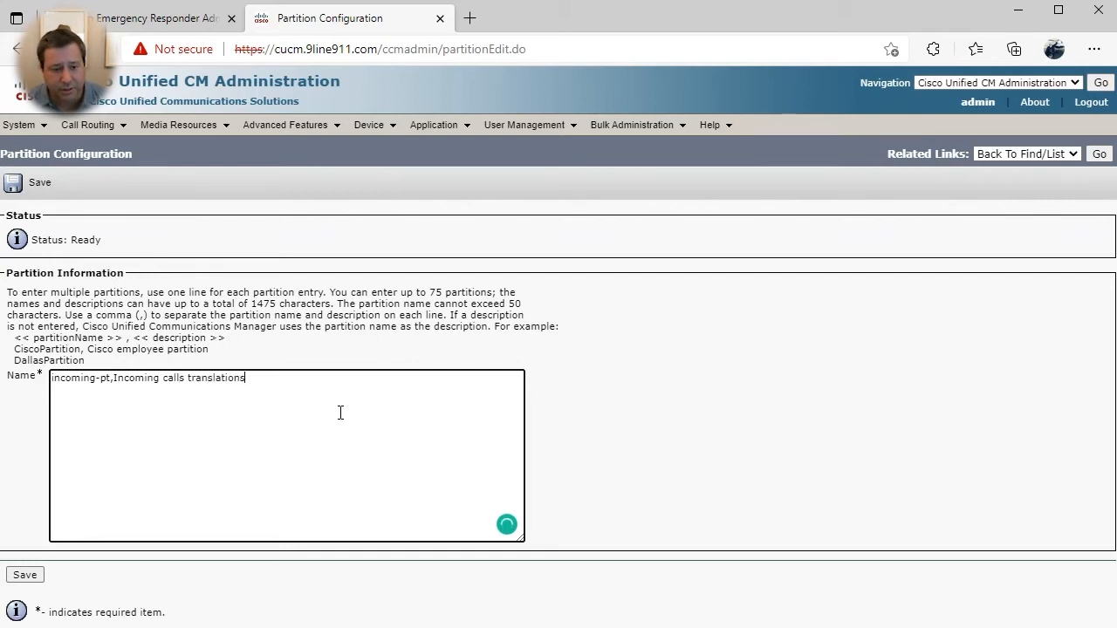
left_click(25, 575)
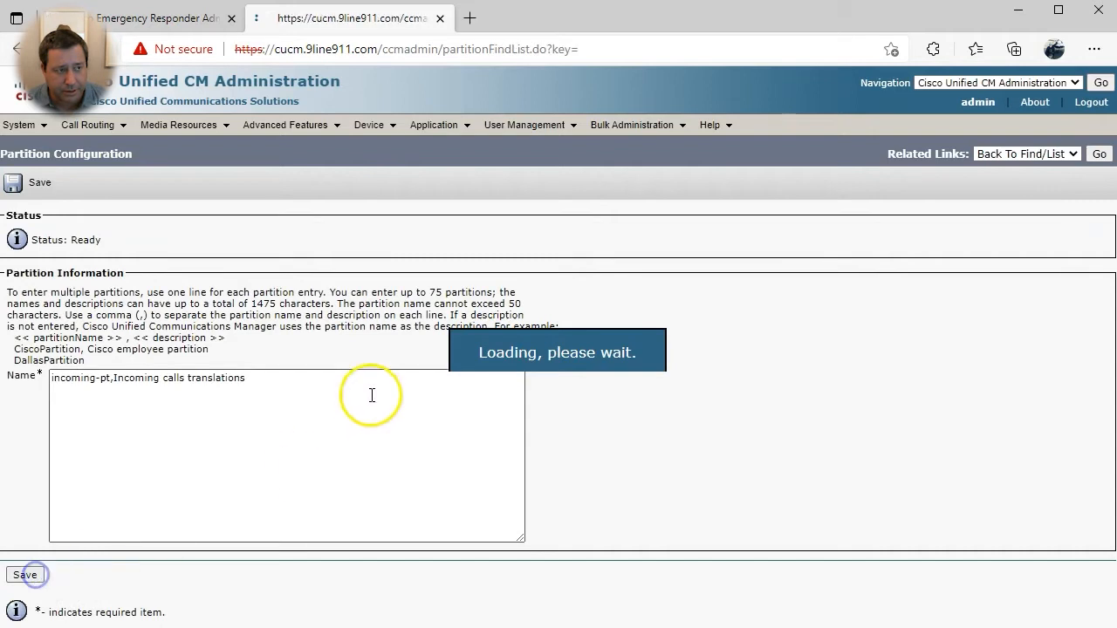
- Go to the Calling Search Space list under Class of Control
left_click(87, 125)
mouse_move(192, 203)
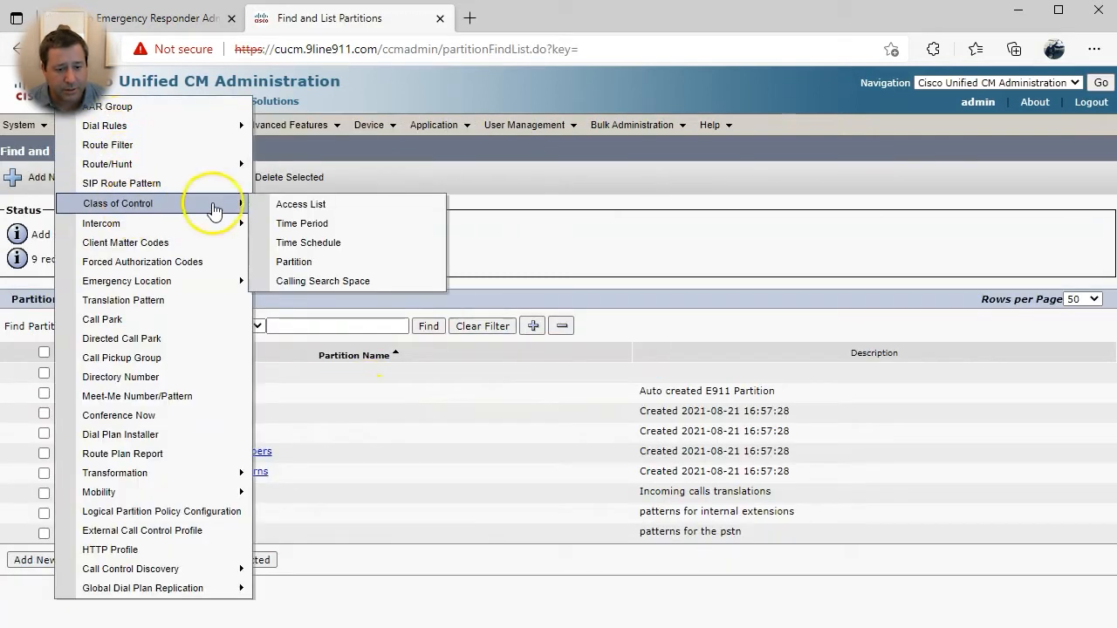
left_click(316, 281)
- Create calling search space Trunk-CSS with incoming-pt as its selected partition and save it
left_click(35, 415)
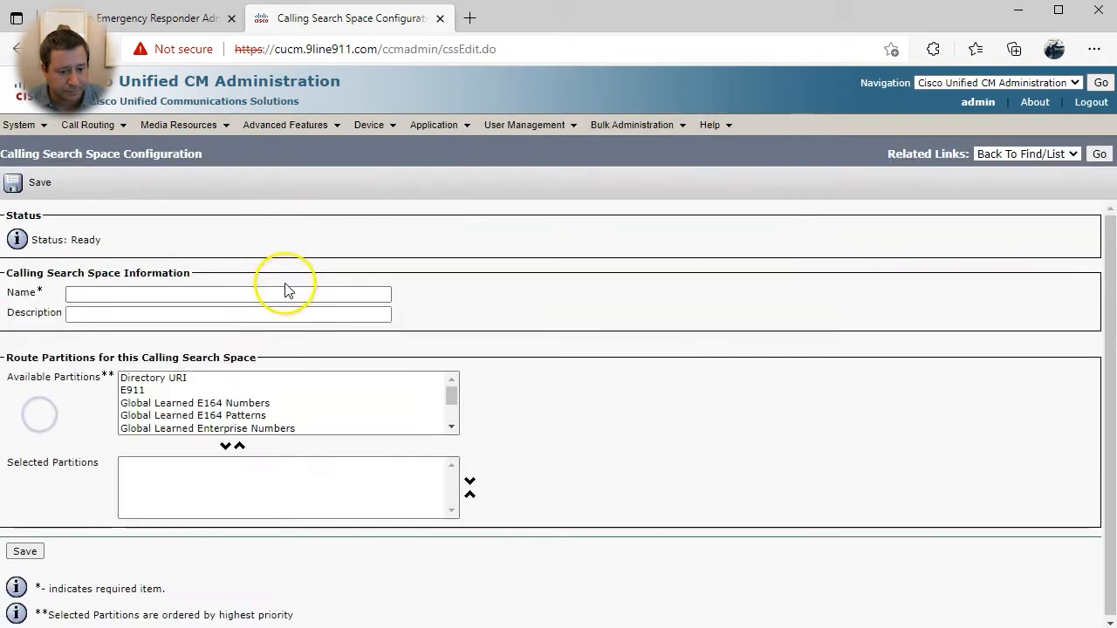
left_click(133, 297)
type("Trunk-CSS")
left_click(250, 404)
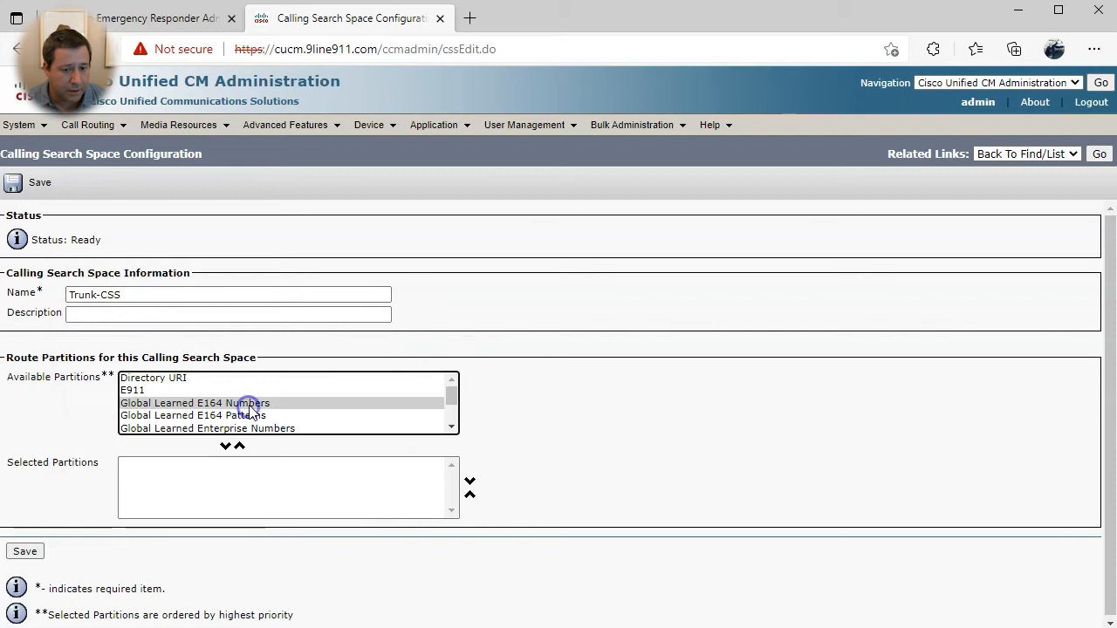
scroll(250, 410, "down", 1)
left_click(225, 446)
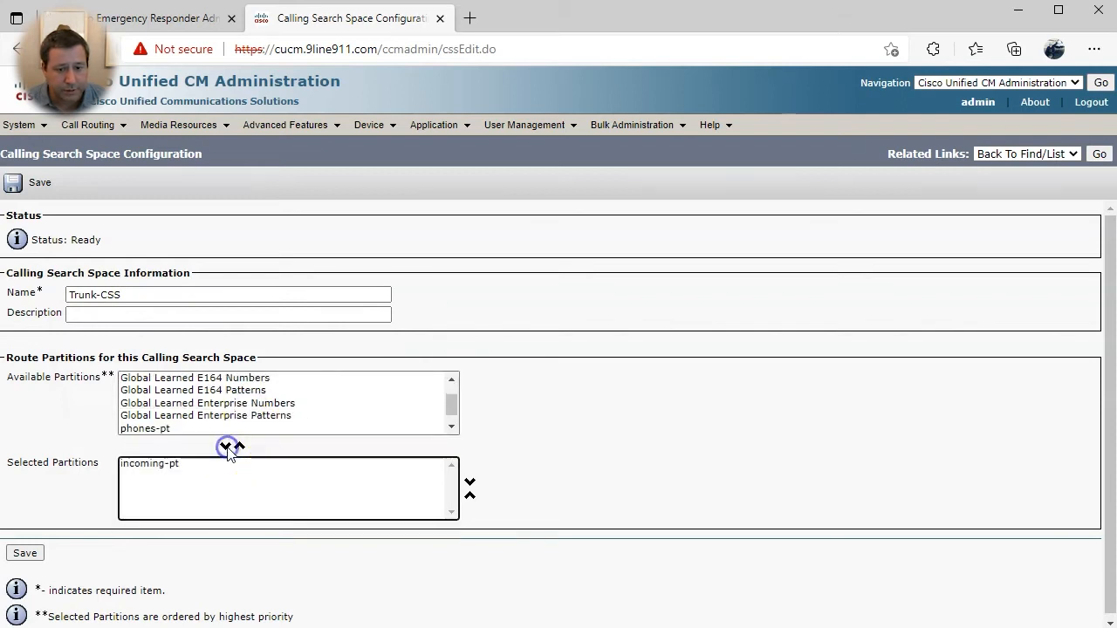
left_click(29, 558)
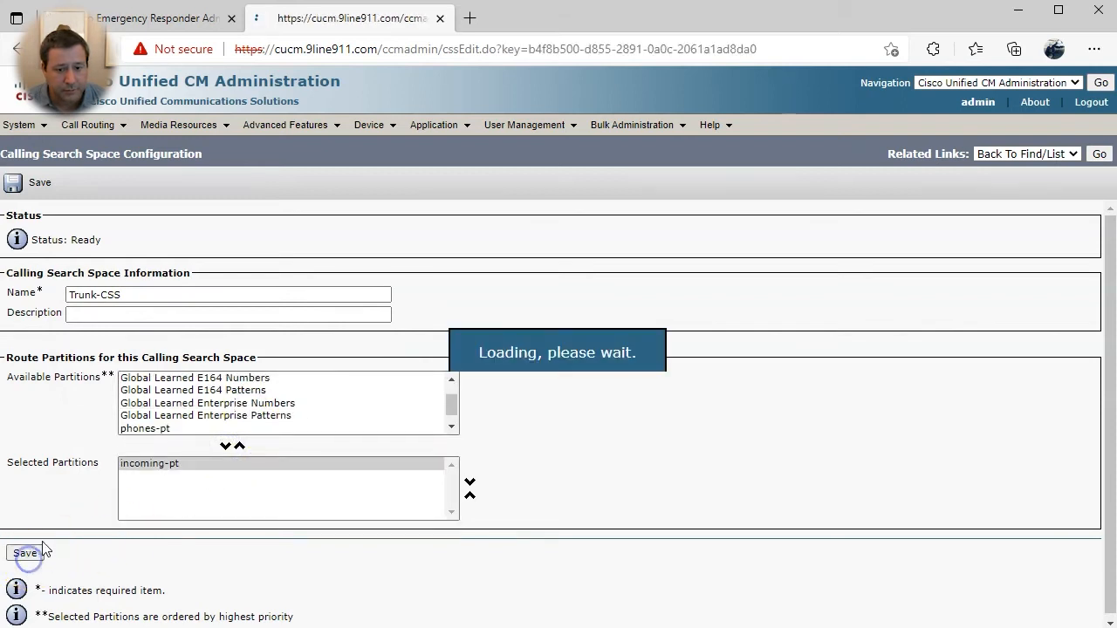
left_click(372, 131)
- Start a new trunk of type SIP Trunk from the trunk list
left_click(395, 221)
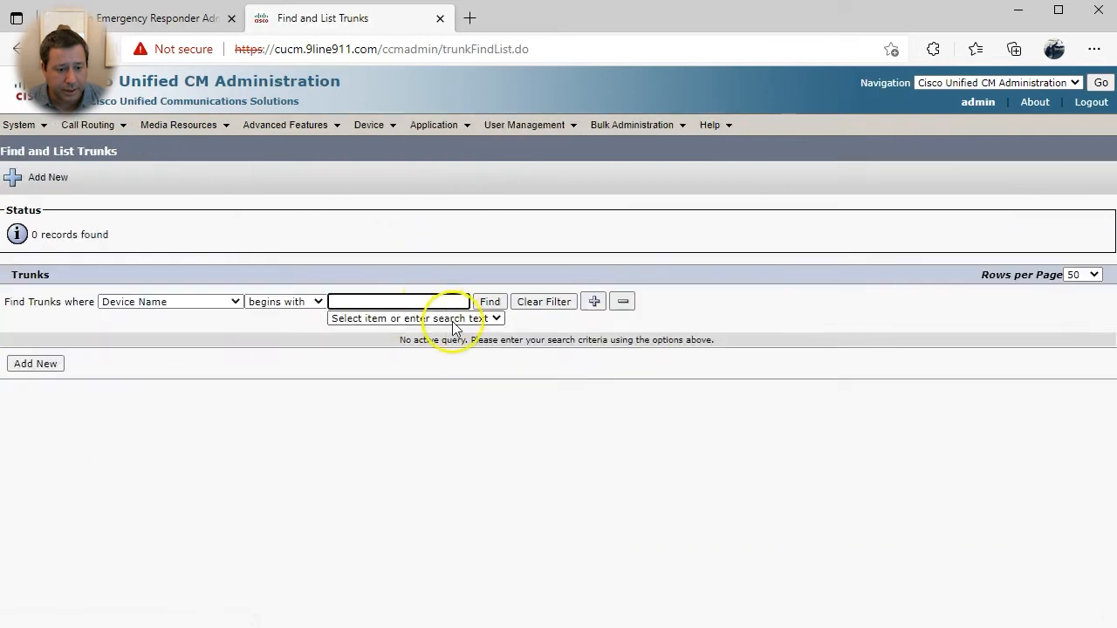
left_click(490, 302)
left_click(29, 364)
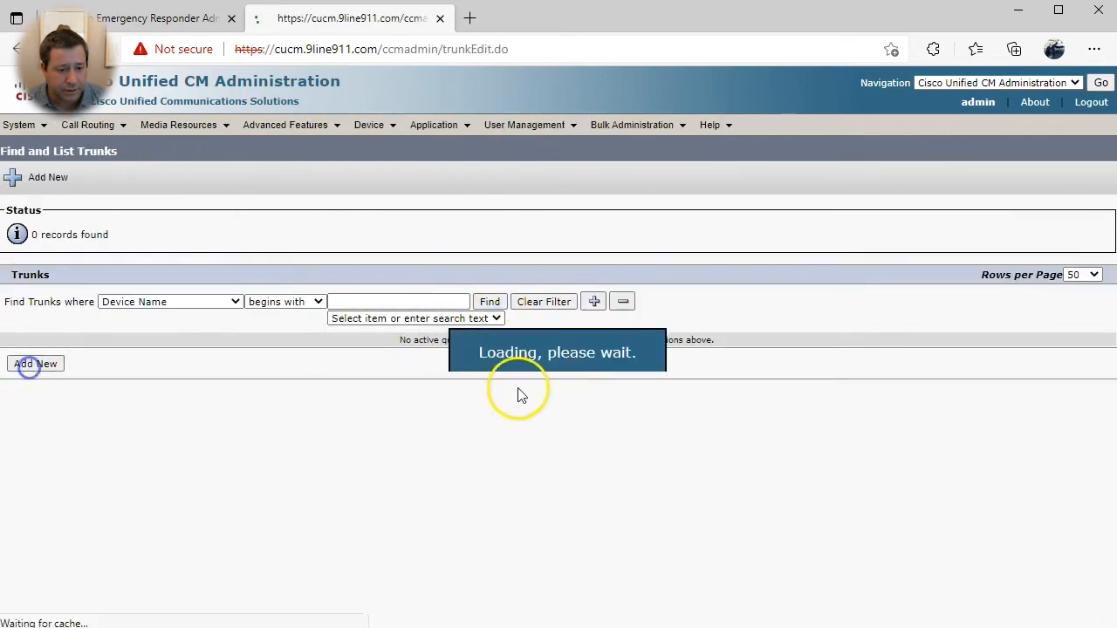
left_click(175, 294)
left_click(157, 361)
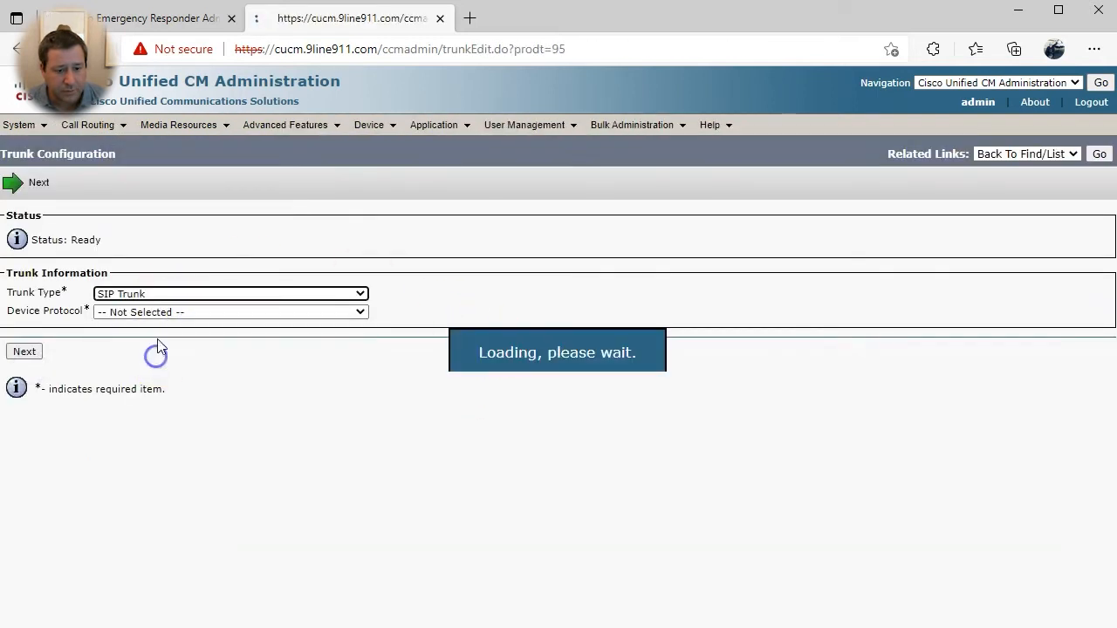
left_click(25, 369)
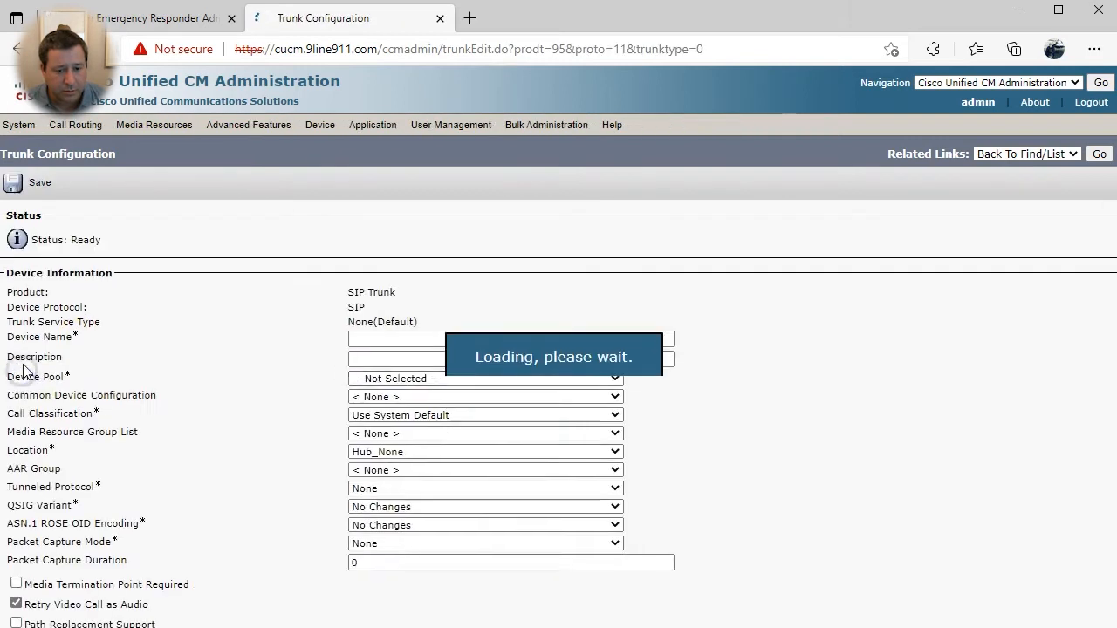
- Name the trunk CUBE, set device pool HQ, and run it on all active Unified CM nodes
left_click(400, 341)
type("CUBE")
key("Tab")
key("Tab")
key("h")
key("Tab")
key("Tab")
key("Tab")
key("Tab")
key("Tab")
scroll(217, 445, "down", 3)
scroll(202, 431, "down", 3)
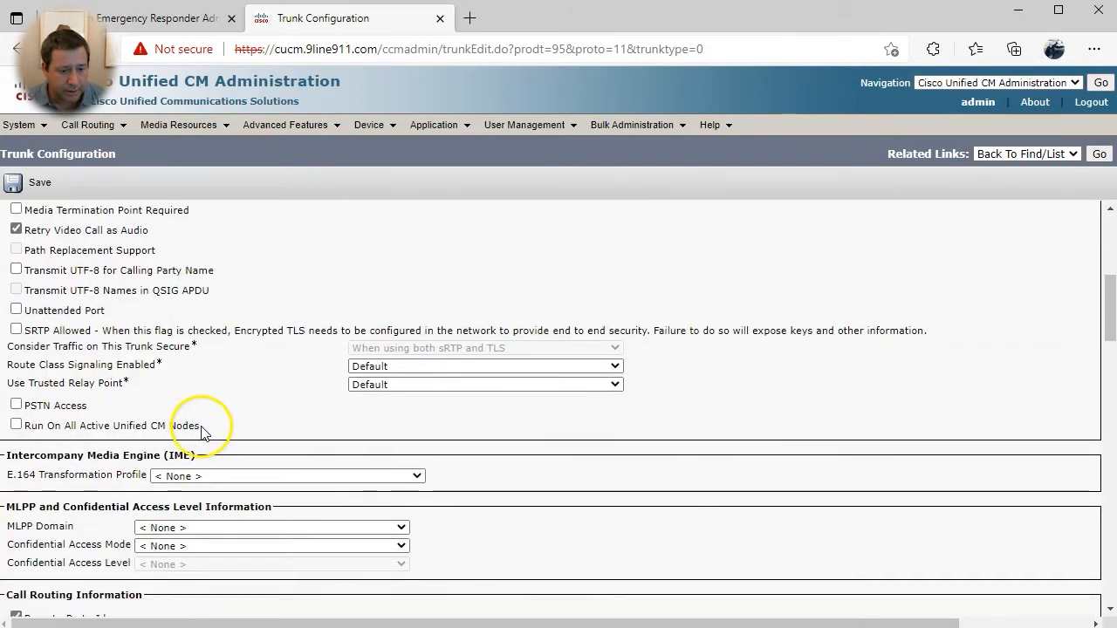
left_click(112, 362)
scroll(112, 376, "down", 1)
scroll(112, 377, "down", 3)
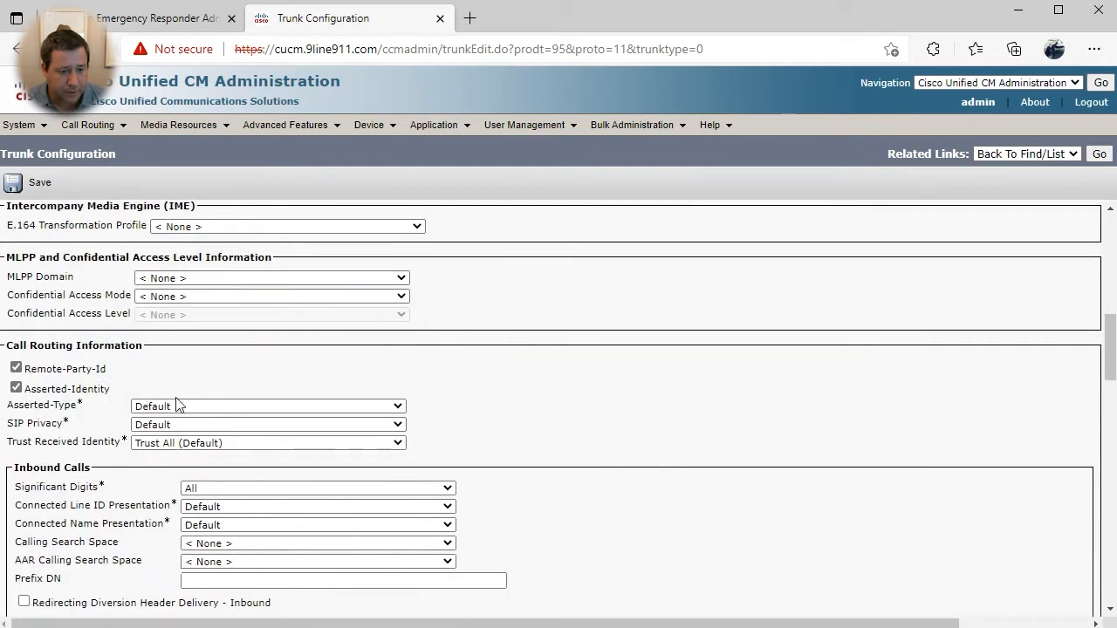
scroll(96, 349, "up", 3)
- Enable PSTN Access and use Trunk-CSS as the inbound calling search space
left_click(52, 282)
scroll(57, 305, "down", 3)
scroll(105, 328, "up", 1)
scroll(218, 349, "down", 1)
left_click(219, 419)
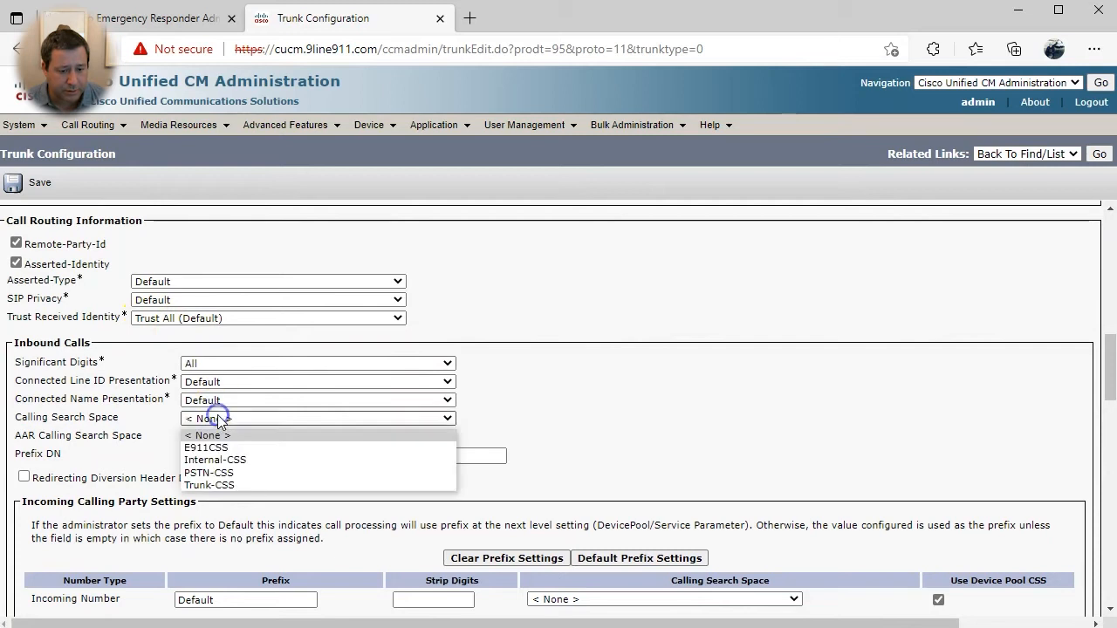
left_click(200, 486)
- Set destination cube.9line911.com, Non Secure SIP Trunk Profile, and Standard SIP Profile
scroll(601, 431, "down", 5)
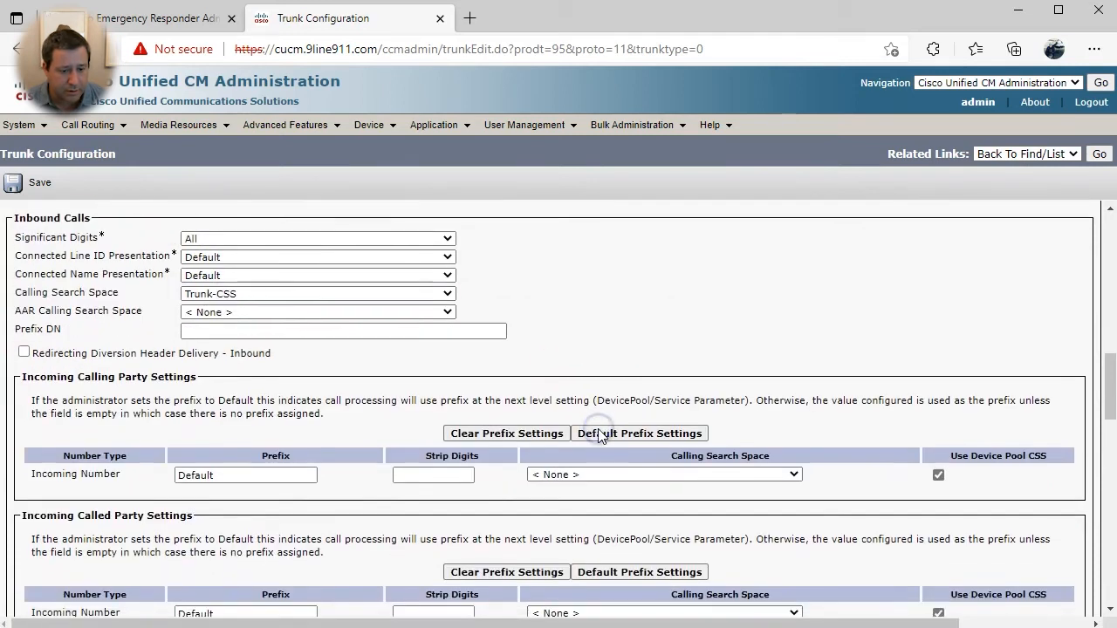
scroll(98, 419, "down", 6)
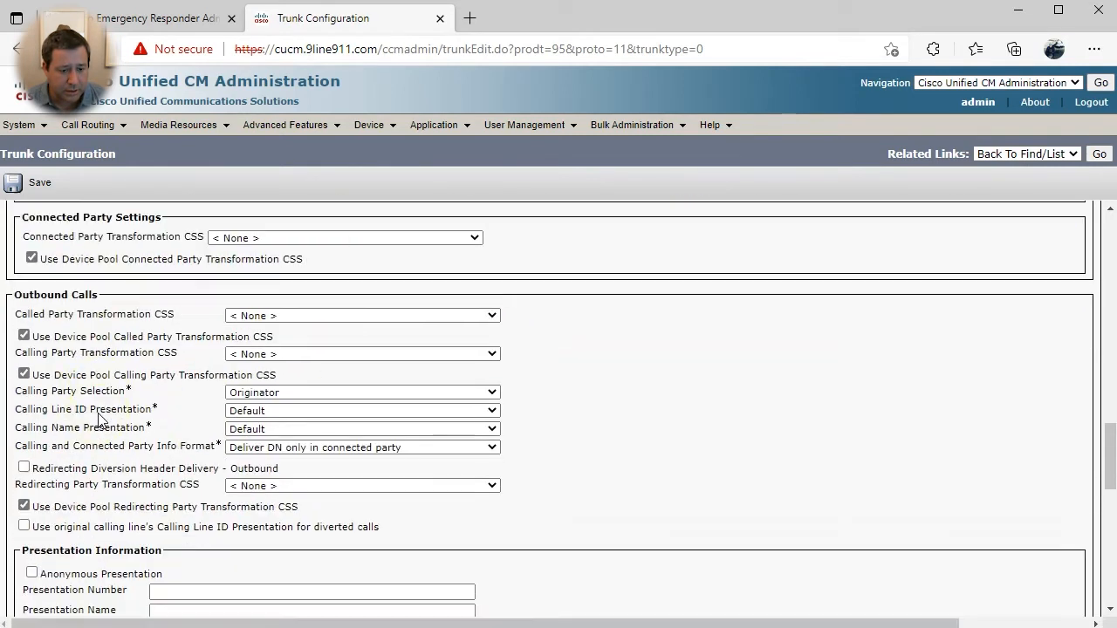
left_click(96, 447)
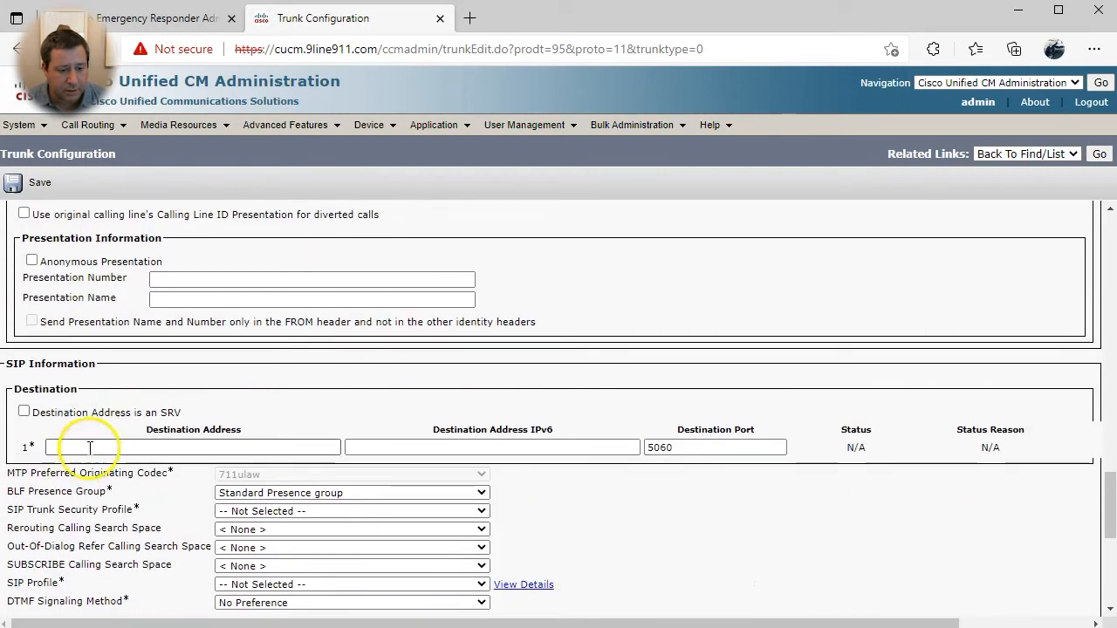
left_click(92, 496)
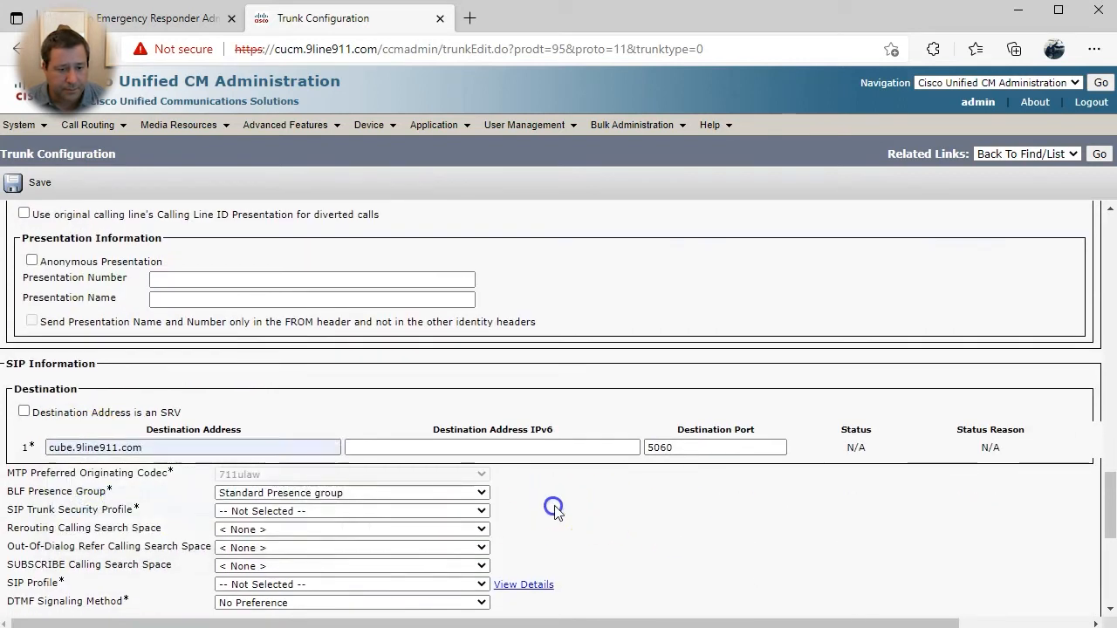
scroll(553, 507, "down", 3)
left_click(300, 261)
left_click(287, 291)
left_click(294, 335)
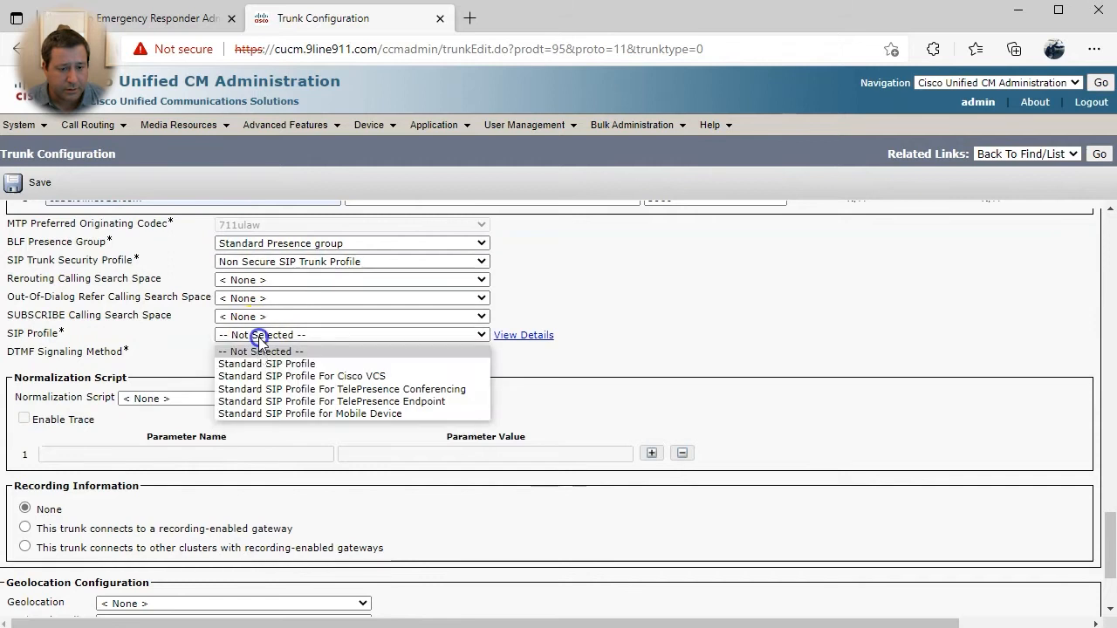
left_click(262, 361)
- Save the CUBE trunk and acknowledge the reset notice
scroll(328, 556, "down", 1)
scroll(327, 556, "down", 2)
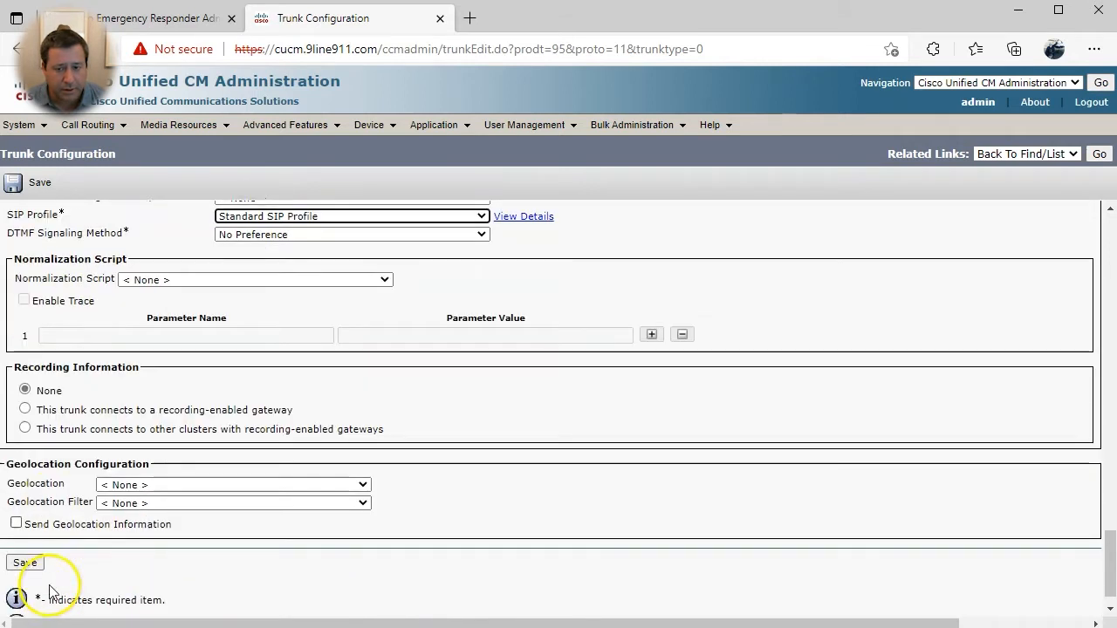
left_click(26, 535)
left_click(725, 174)
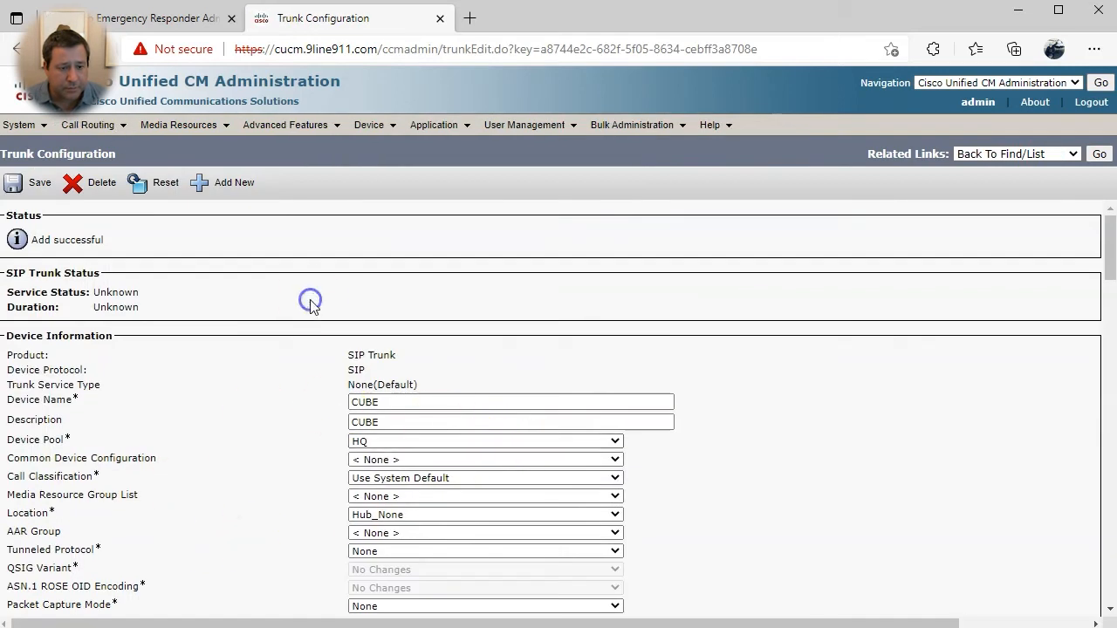
left_click(85, 127)
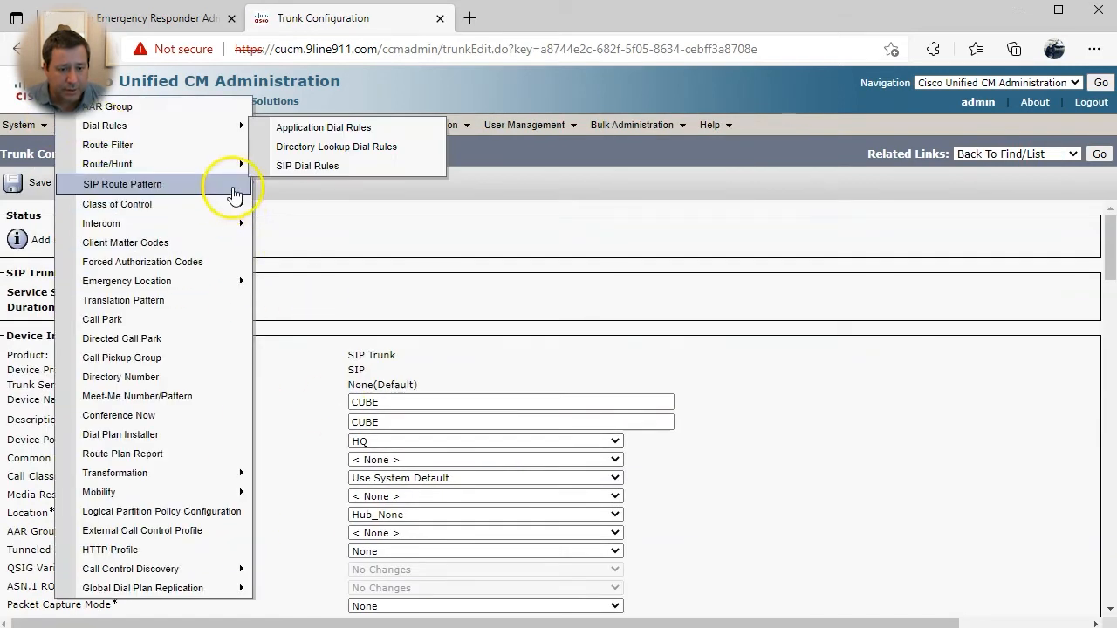
- Delete the 911 route pattern in E911, then begin a new route pattern
mouse_move(245, 162)
left_click(301, 227)
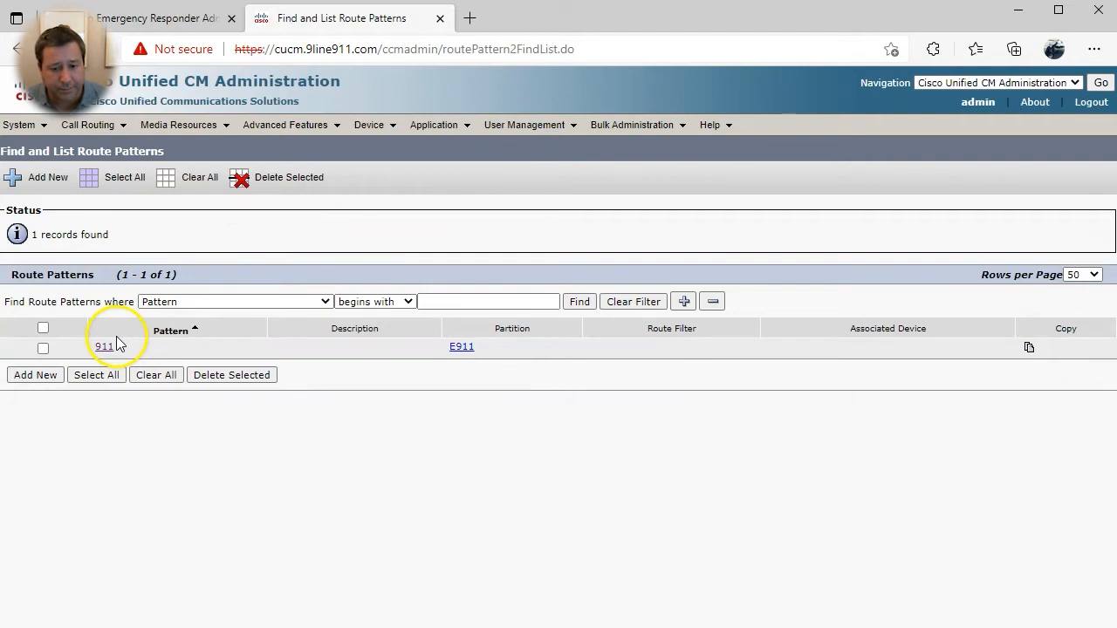
left_click(43, 348)
left_click(234, 375)
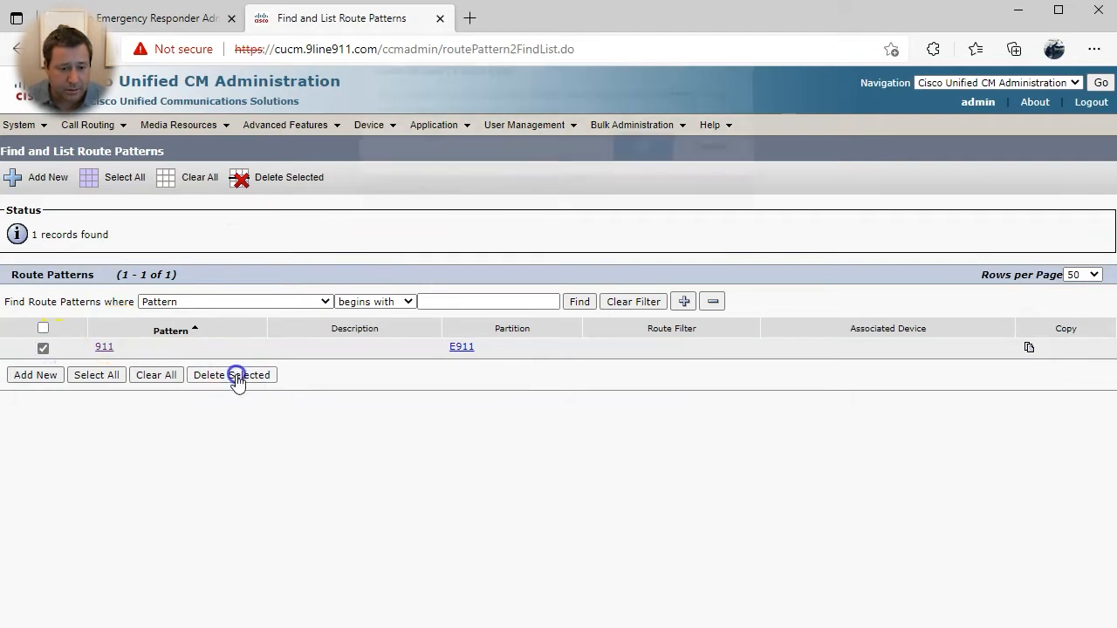
left_click(632, 166)
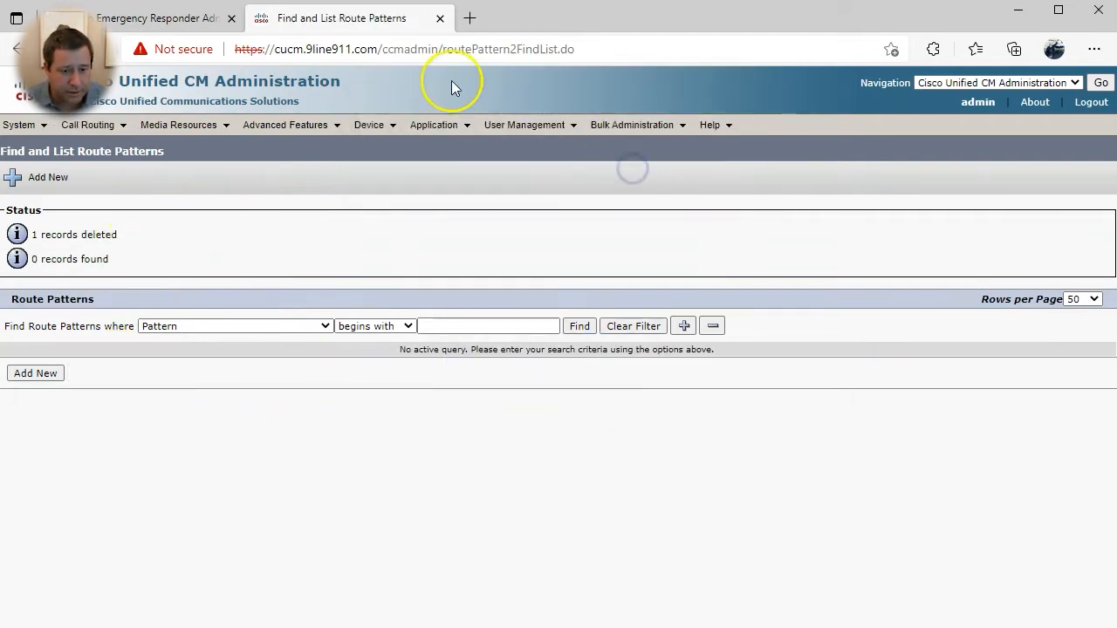
left_click(26, 377)
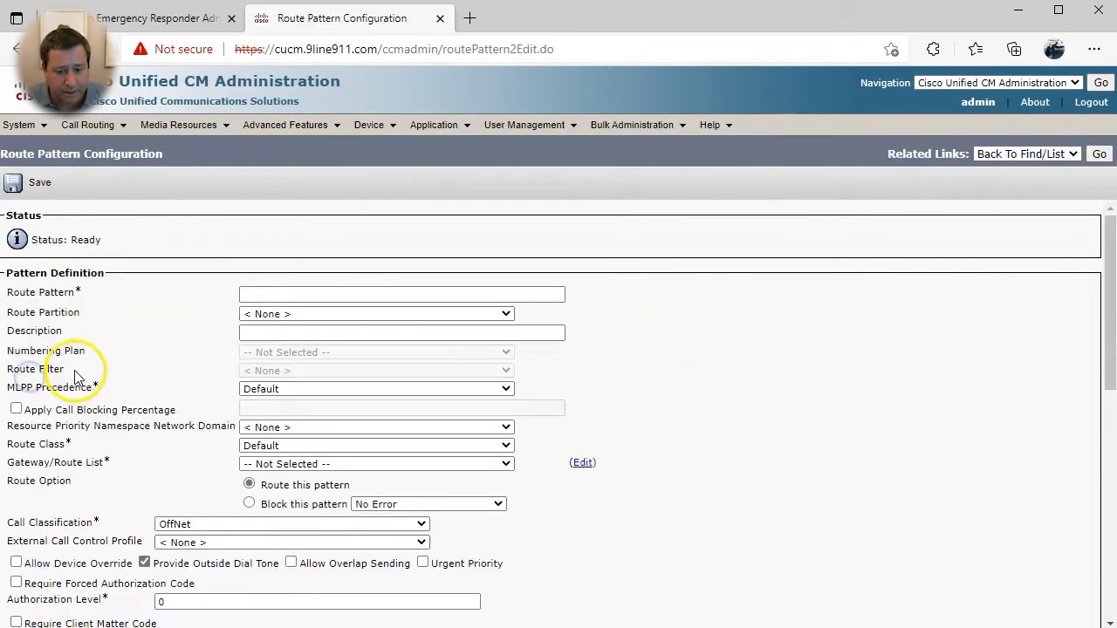
- Enter route pattern 10.911 in partition E911, described 'CUBE for CER', routed to gateway CUBE
left_click(315, 293)
type("10.9")
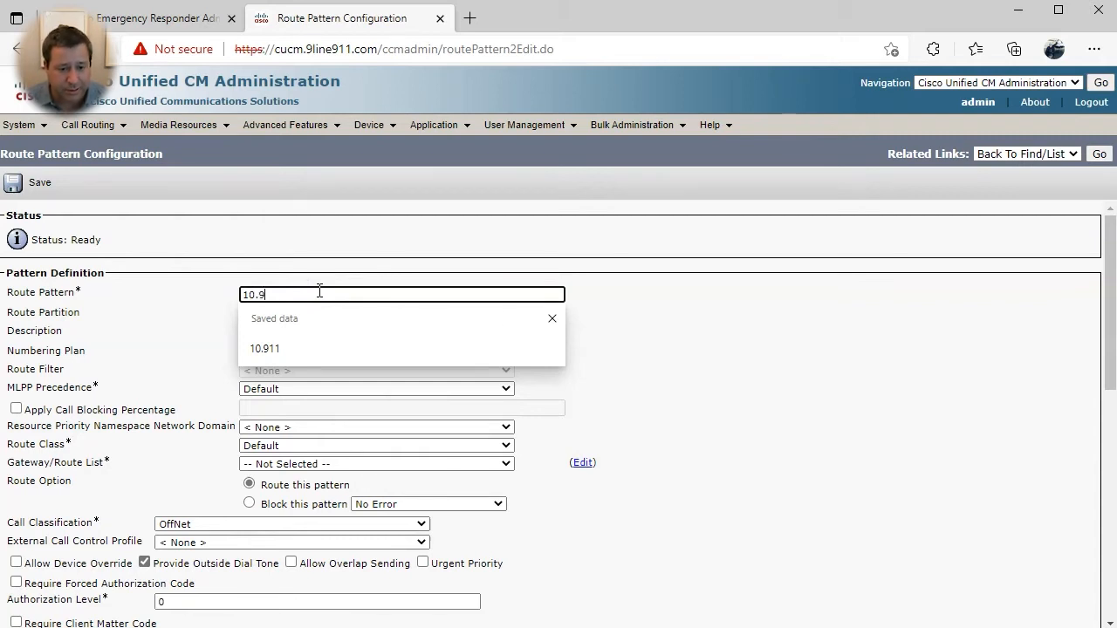
type("11")
key("Tab")
left_click(302, 313)
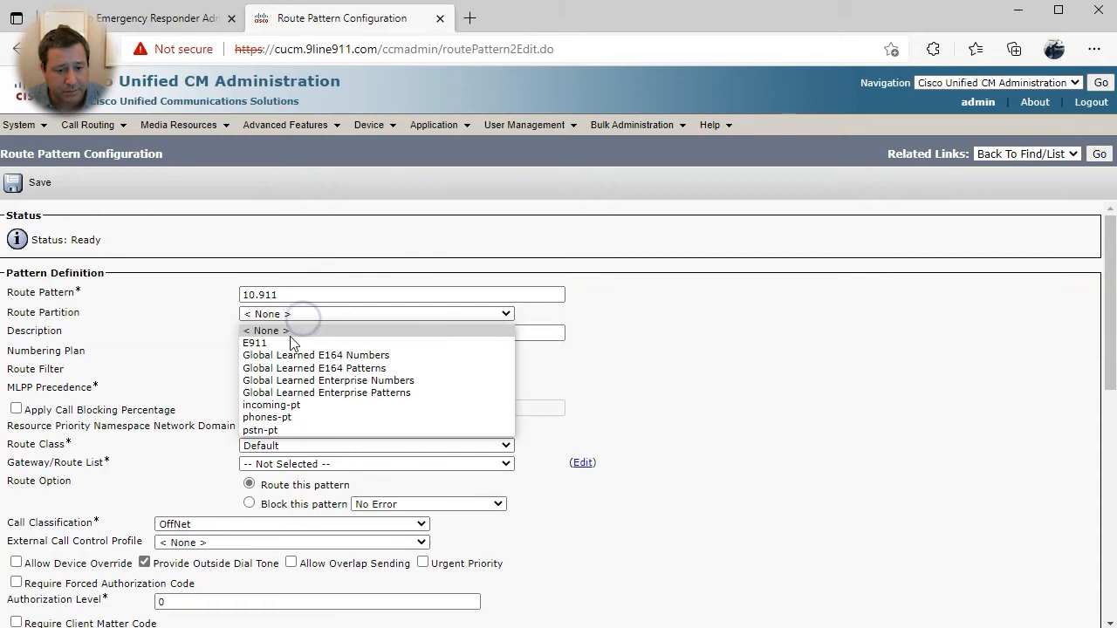
left_click(291, 344)
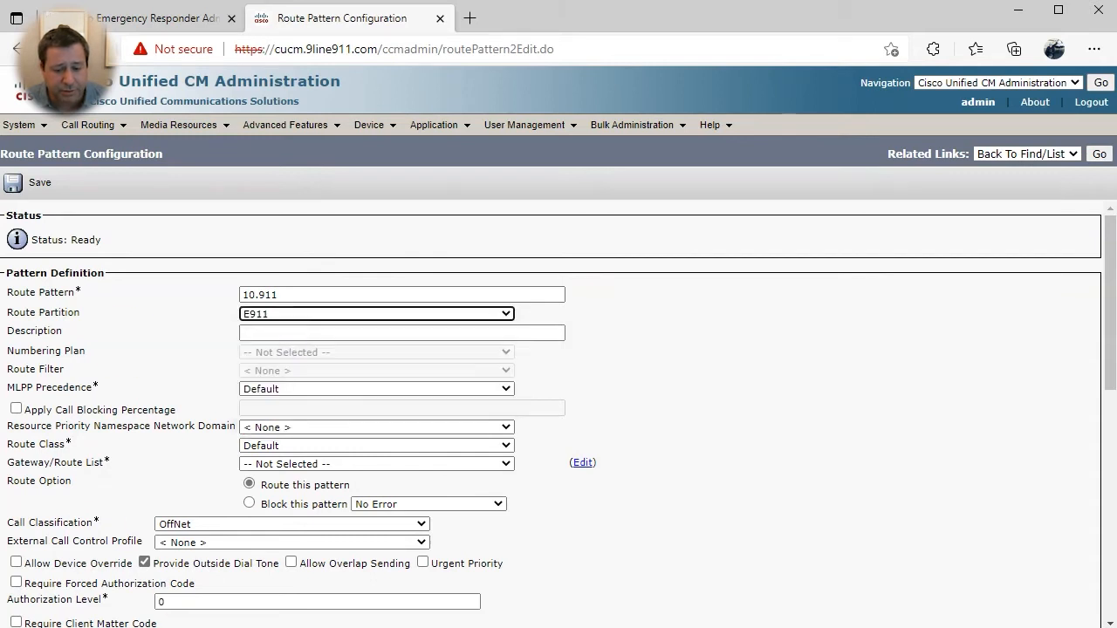
left_click(296, 331)
type("Rout")
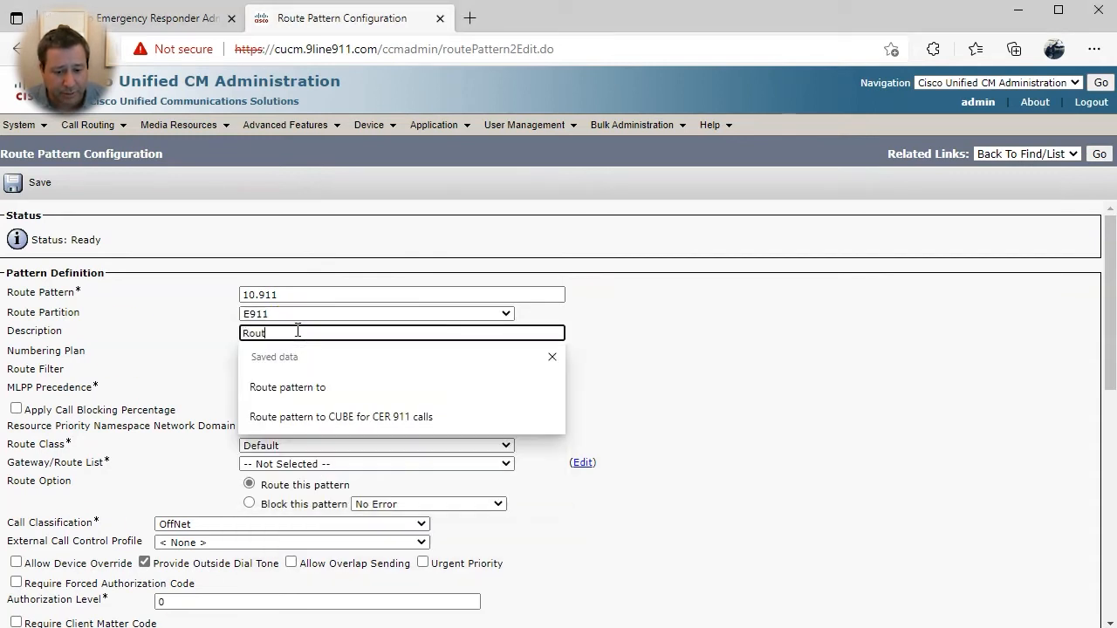
left_click(399, 419)
left_click(307, 464)
left_click(300, 492)
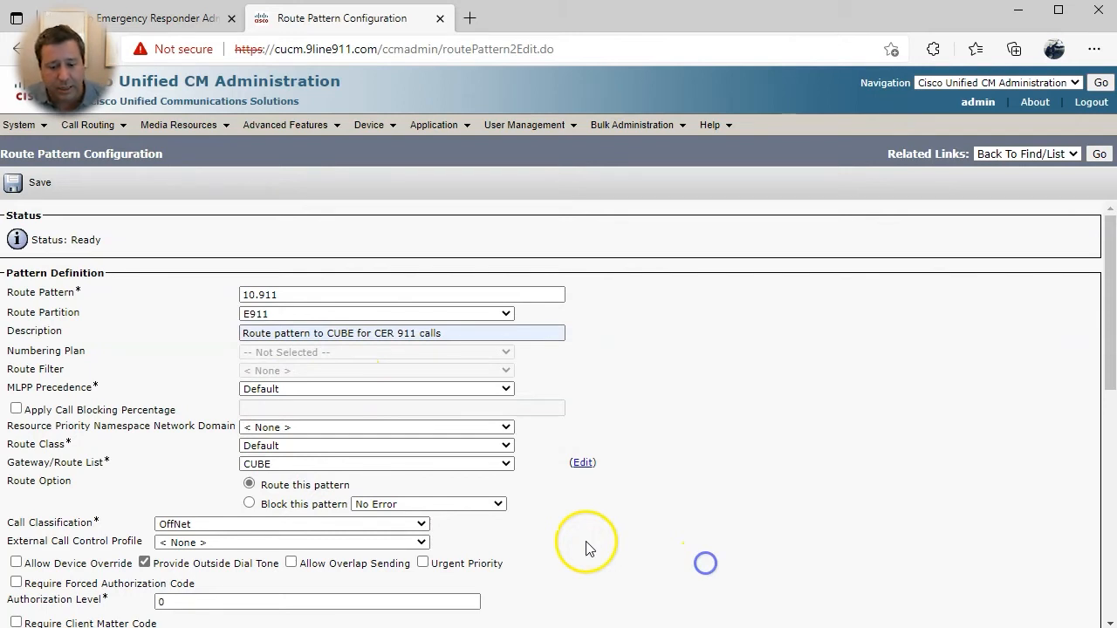
- Apply the external phone number mask, discard PreDot digits, and save the route pattern
scroll(586, 548, "down", 3)
left_click(16, 419)
scroll(466, 451, "down", 1)
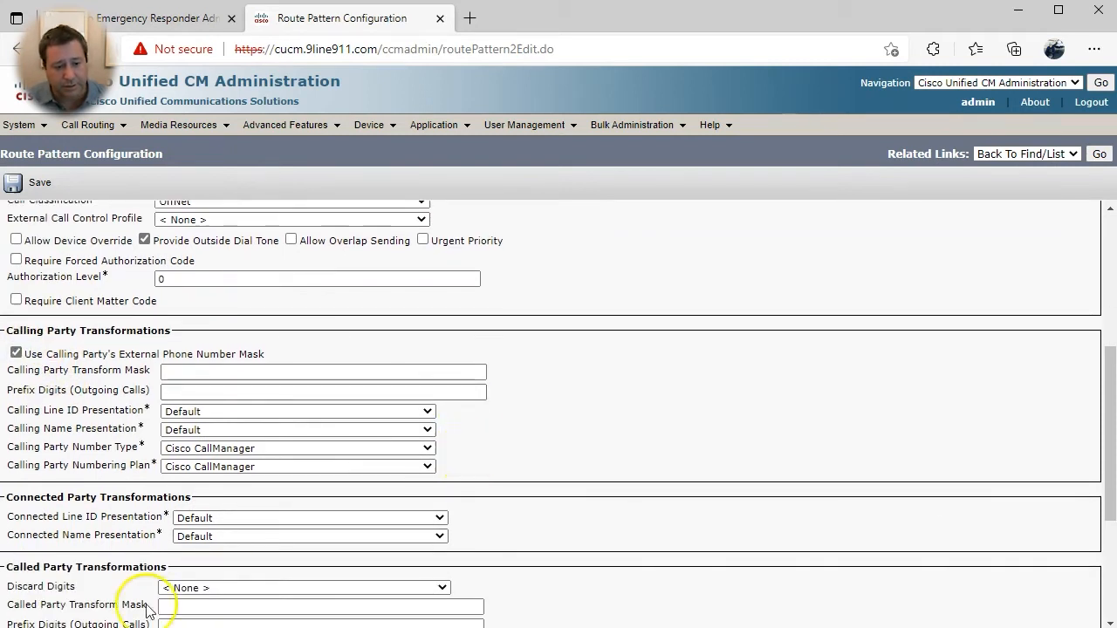
left_click(183, 588)
left_click(186, 623)
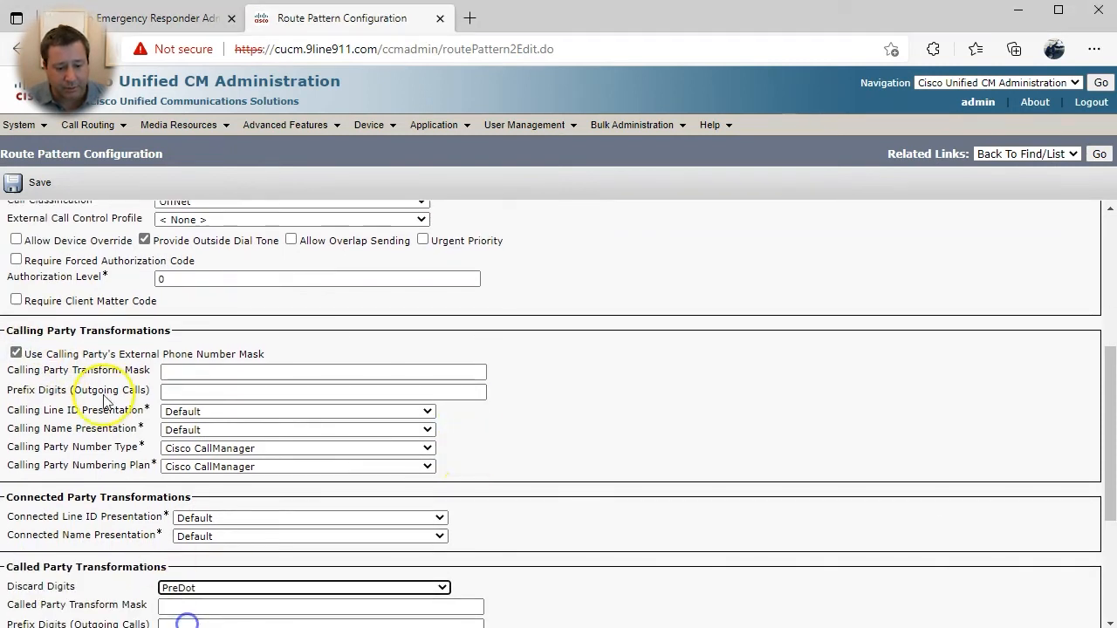
left_click(17, 183)
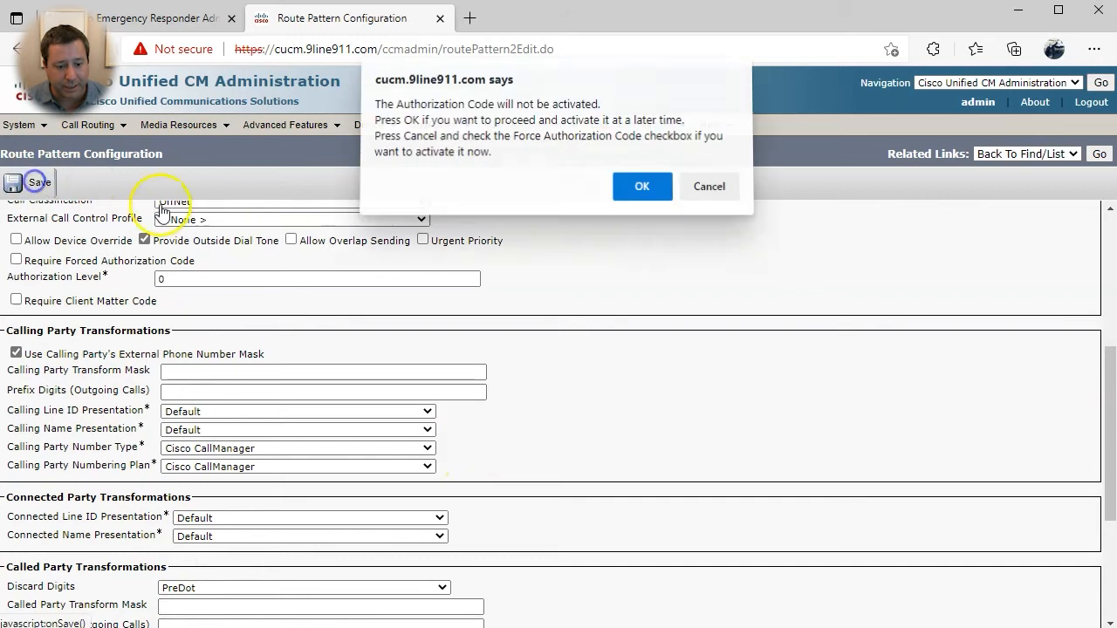
left_click(617, 189)
left_click(705, 159)
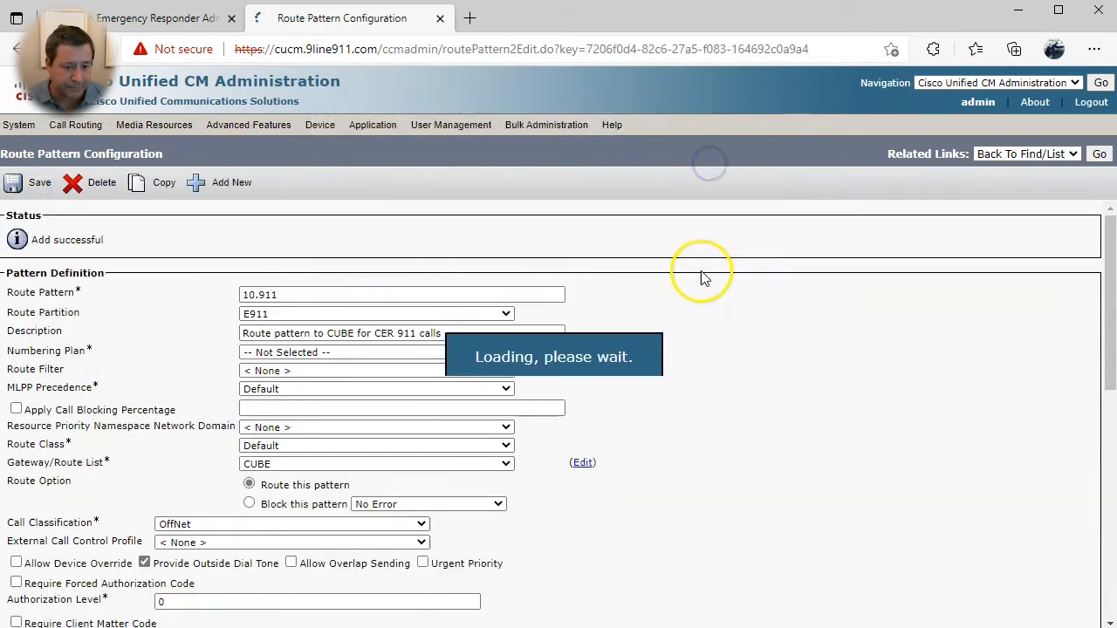
left_click(97, 126)
left_click(157, 306)
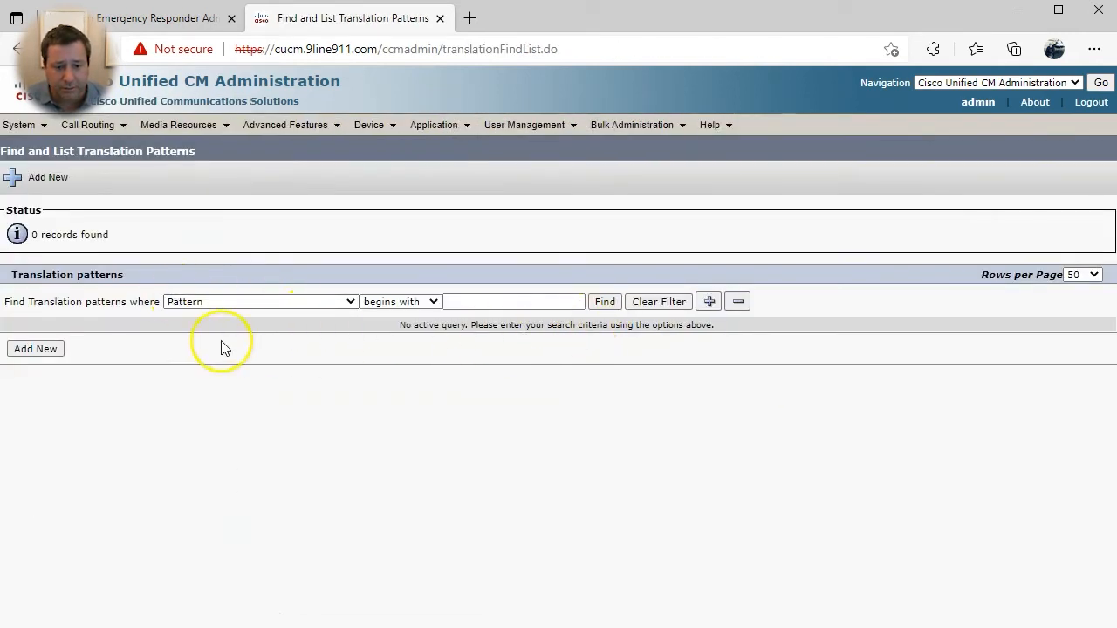
left_click(58, 349)
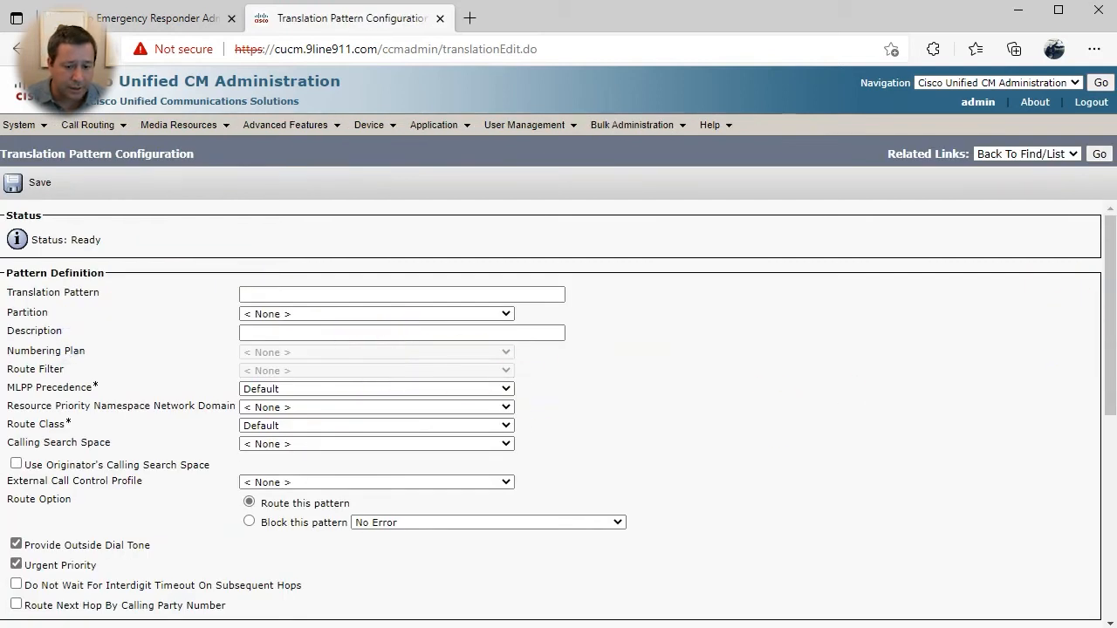
left_click(250, 294)
type("2015550000")
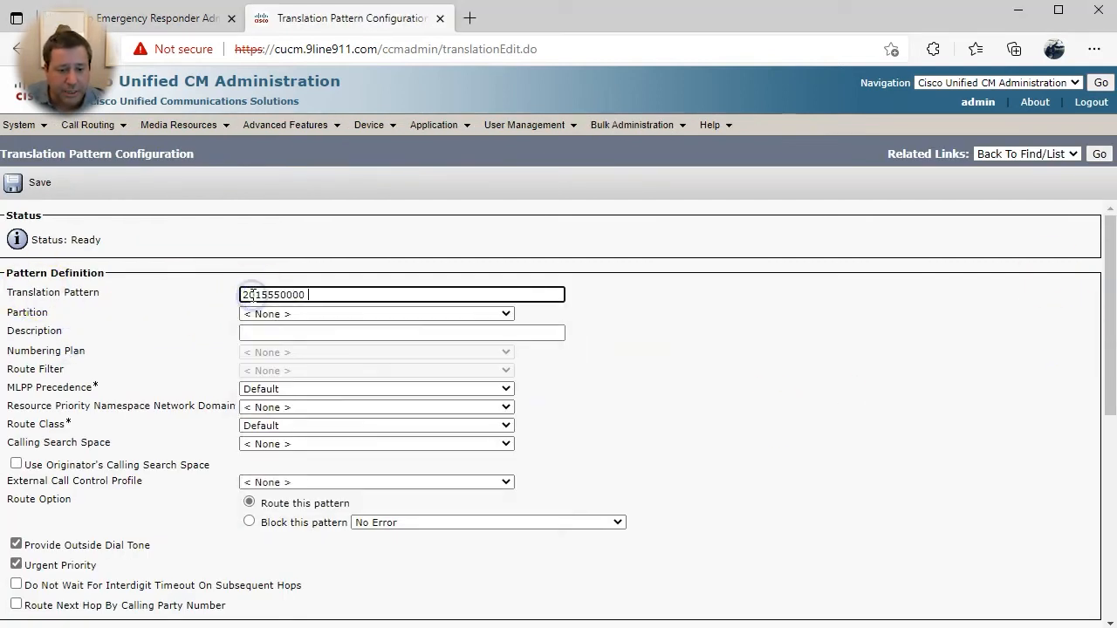
left_click(319, 314)
left_click(293, 407)
left_click(299, 334)
type("ELIN")
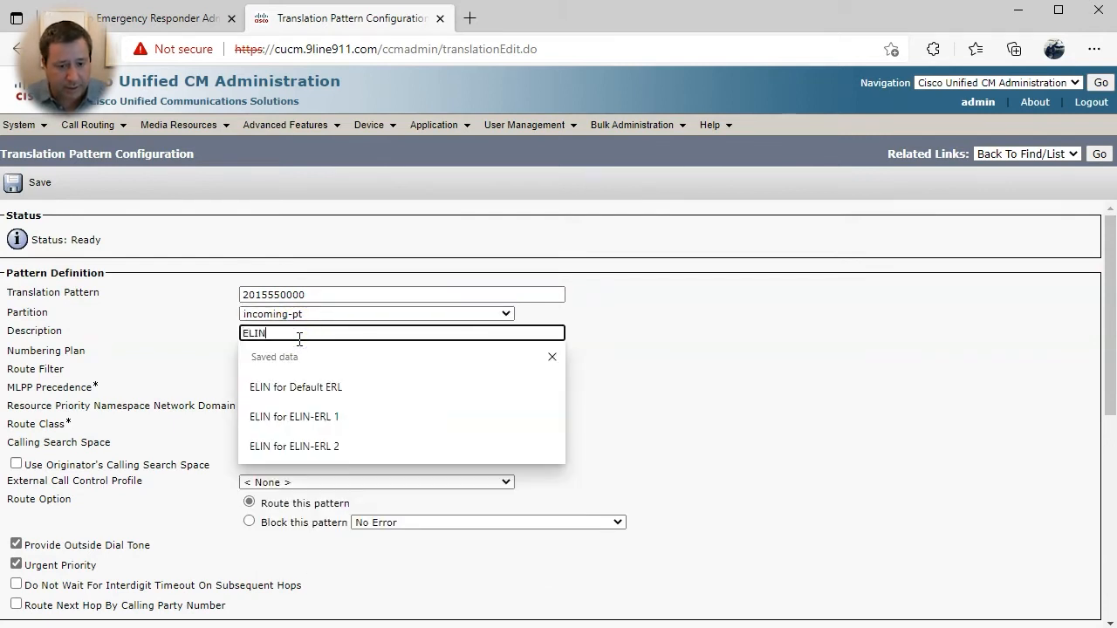
left_click(290, 379)
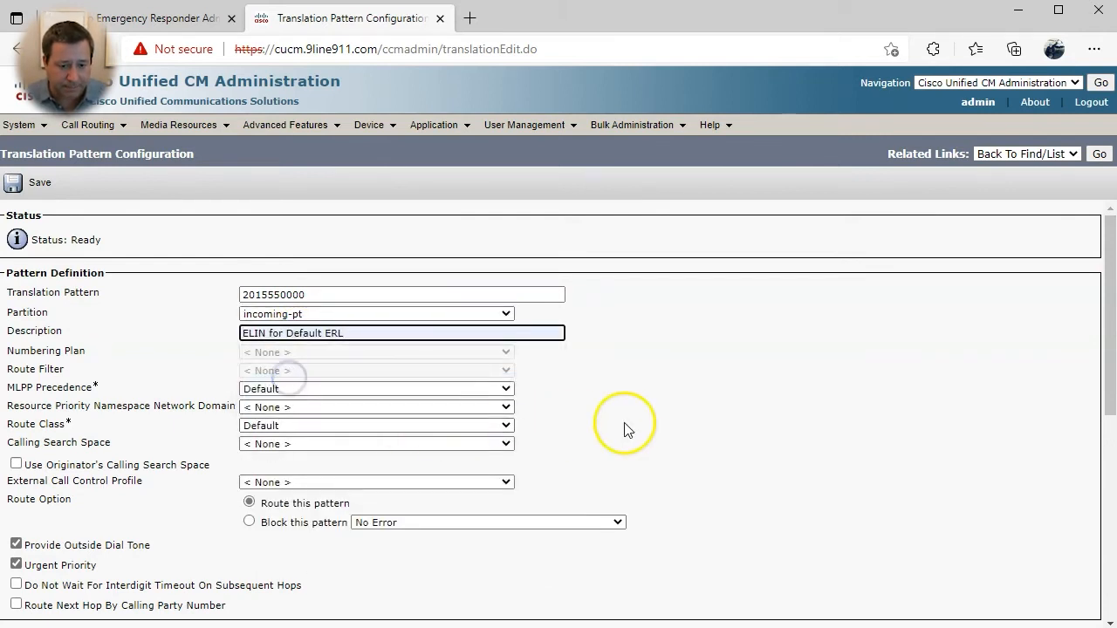
- Set the pattern's calling search space to E911CSS and prefix digits to 913
left_click(291, 443)
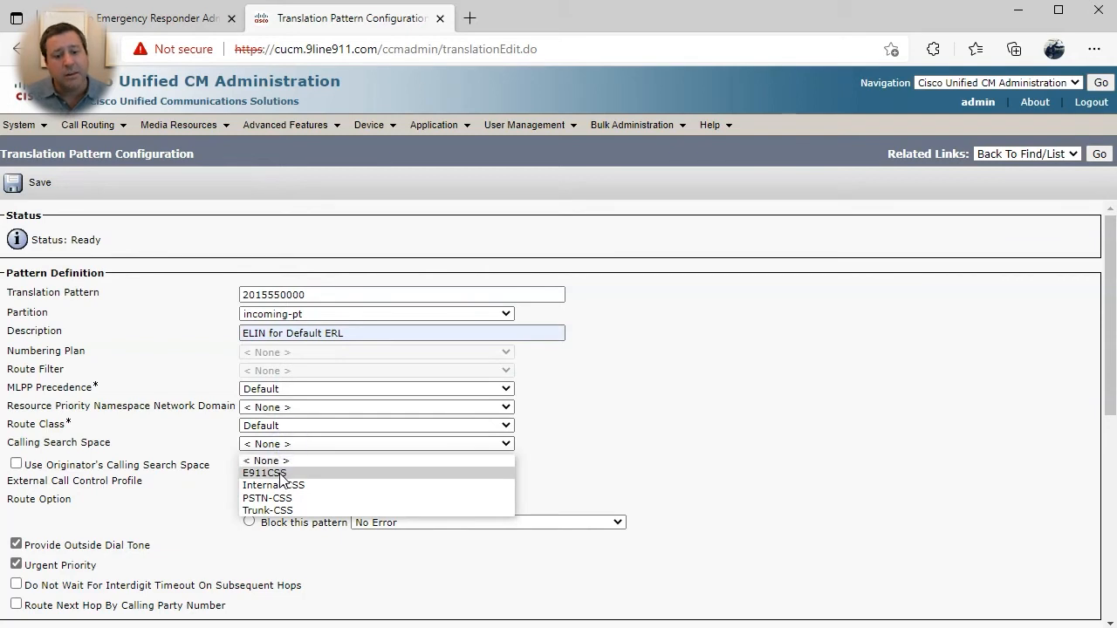
left_click(281, 474)
left_click(768, 426)
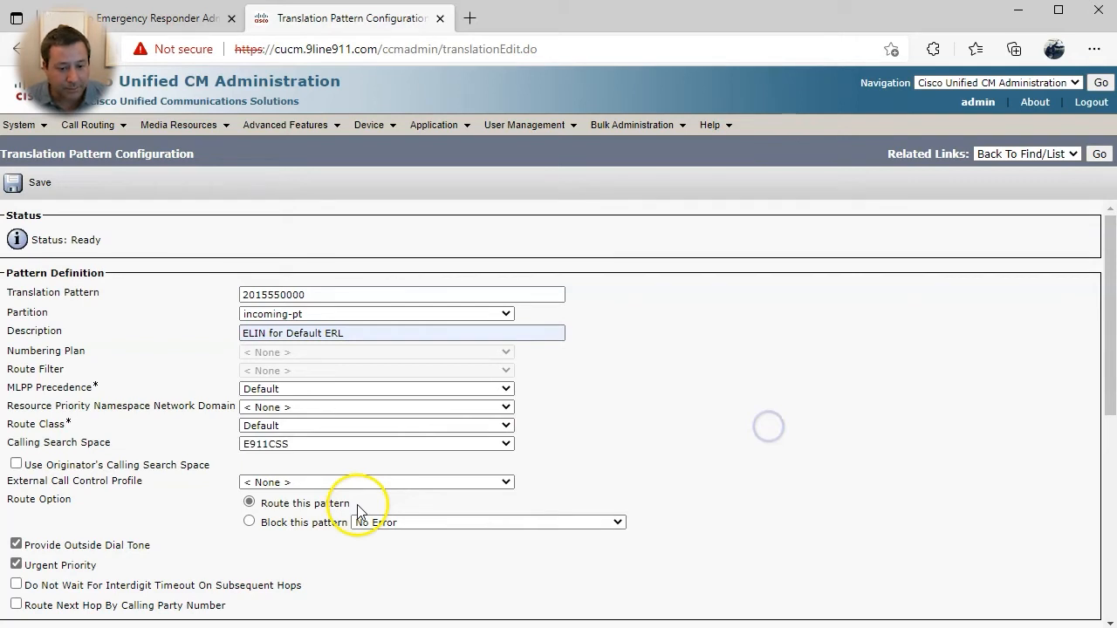
scroll(305, 533, "down", 2)
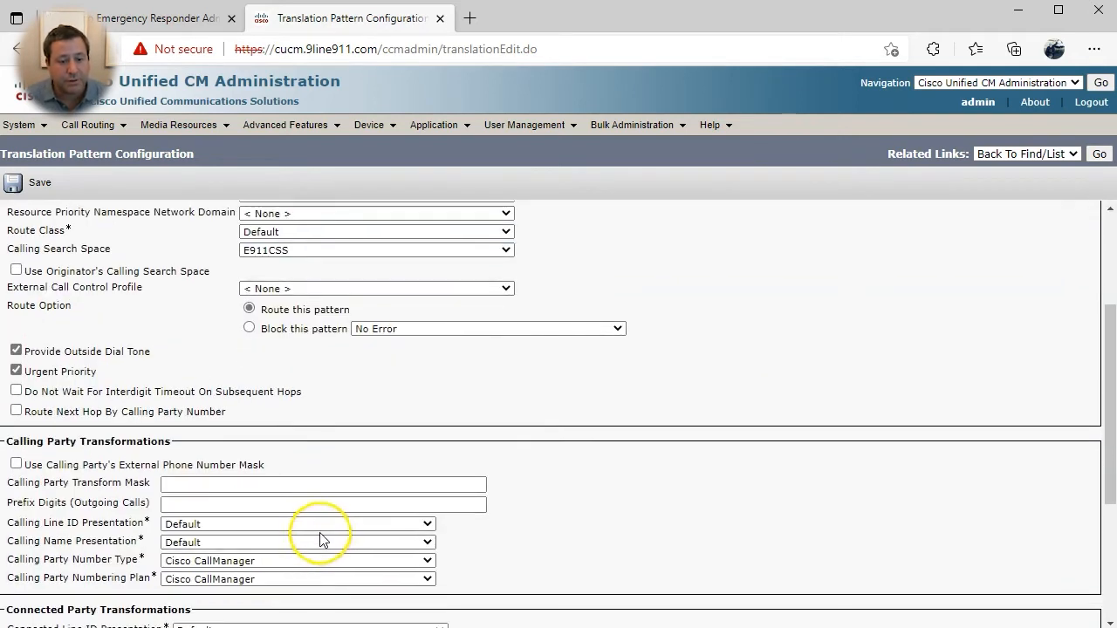
scroll(320, 539, "down", 3)
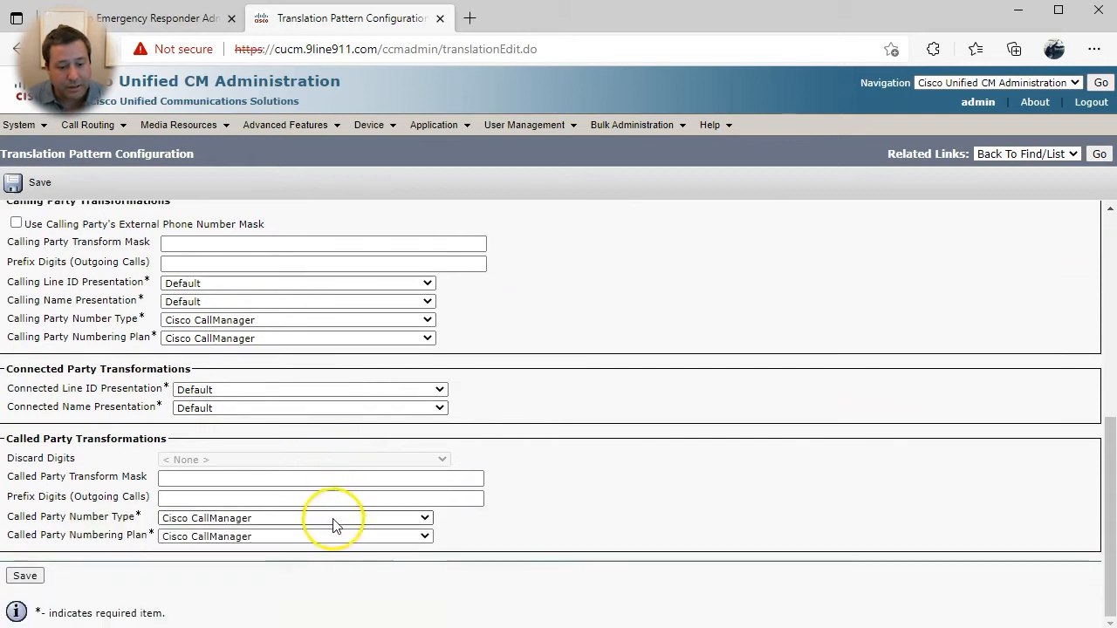
left_click(168, 499)
left_click(165, 551)
left_click(25, 576)
left_click(155, 181)
left_click(279, 295)
left_click_drag(281, 295, 339, 295)
type("1111")
key("Tab")
- Describe the copy as 'ELIN for ELIN-ERL 1' and save it
left_click(324, 329)
triple_click(324, 330)
type("EL")
key("Down")
key("Down")
key("Return")
scroll(484, 340, "down", 1)
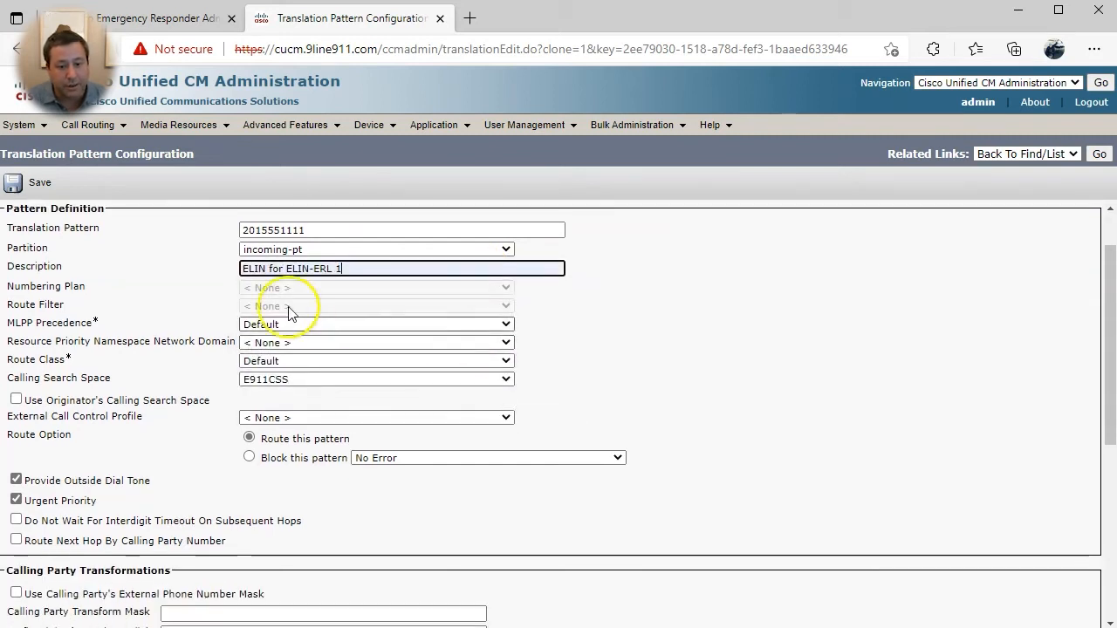
scroll(250, 505, "down", 5)
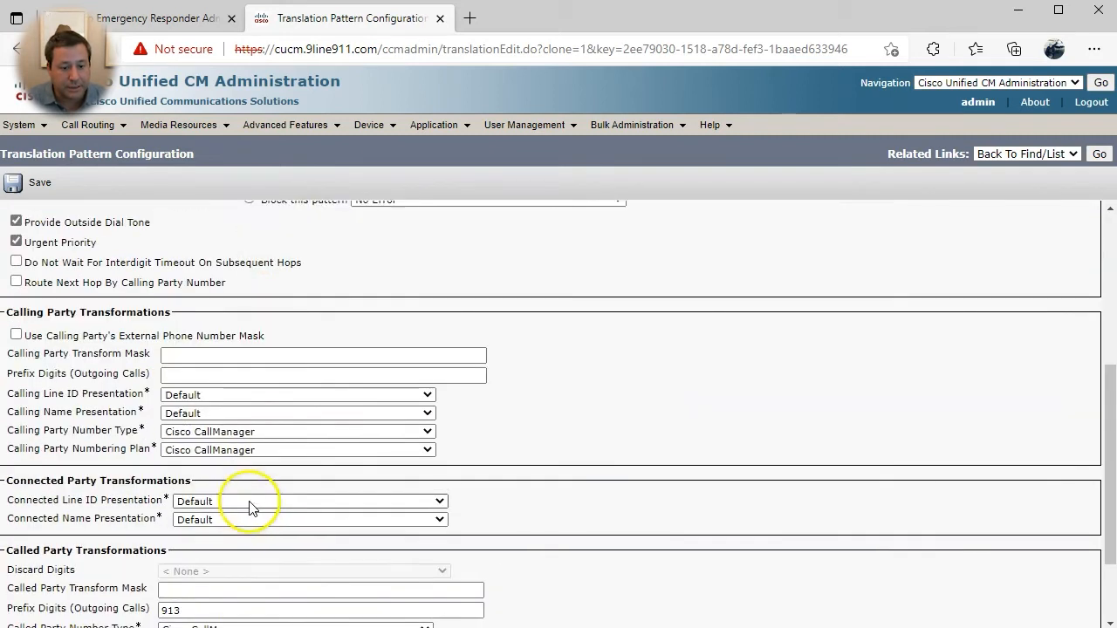
left_click(23, 575)
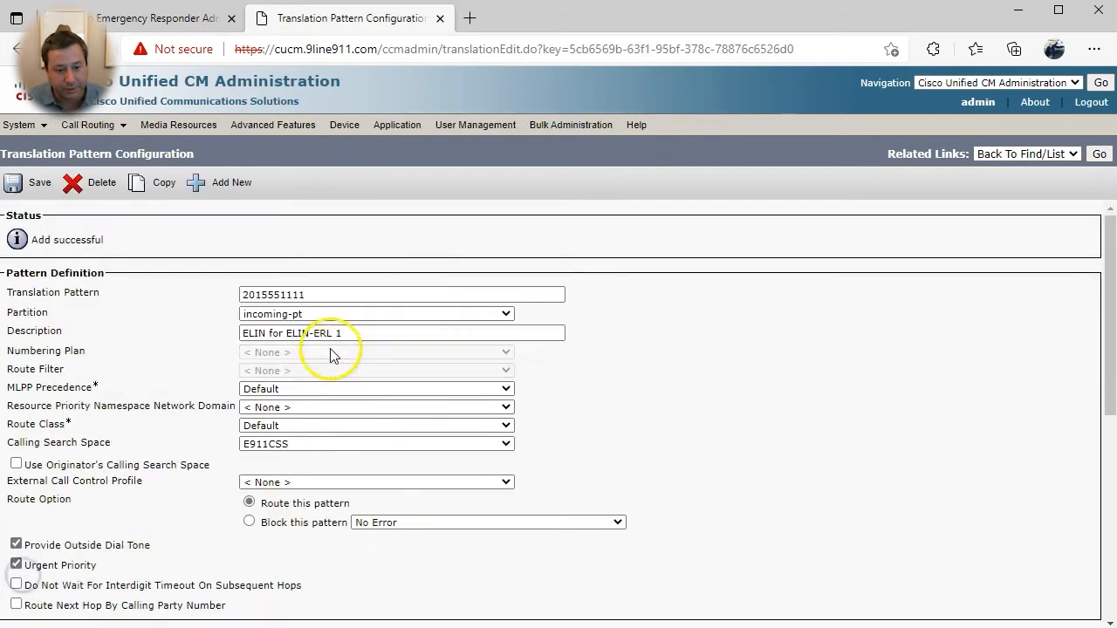
left_click(144, 185)
left_click_drag(280, 295, 349, 295)
type("2222")
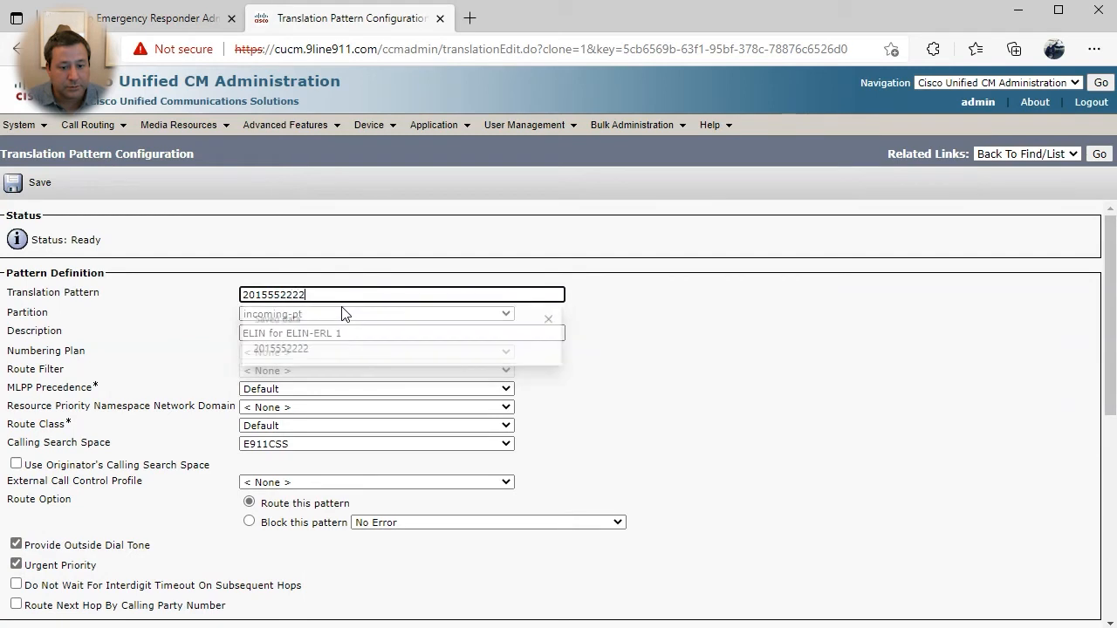
left_click(419, 332)
key("BackSpace")
type("2")
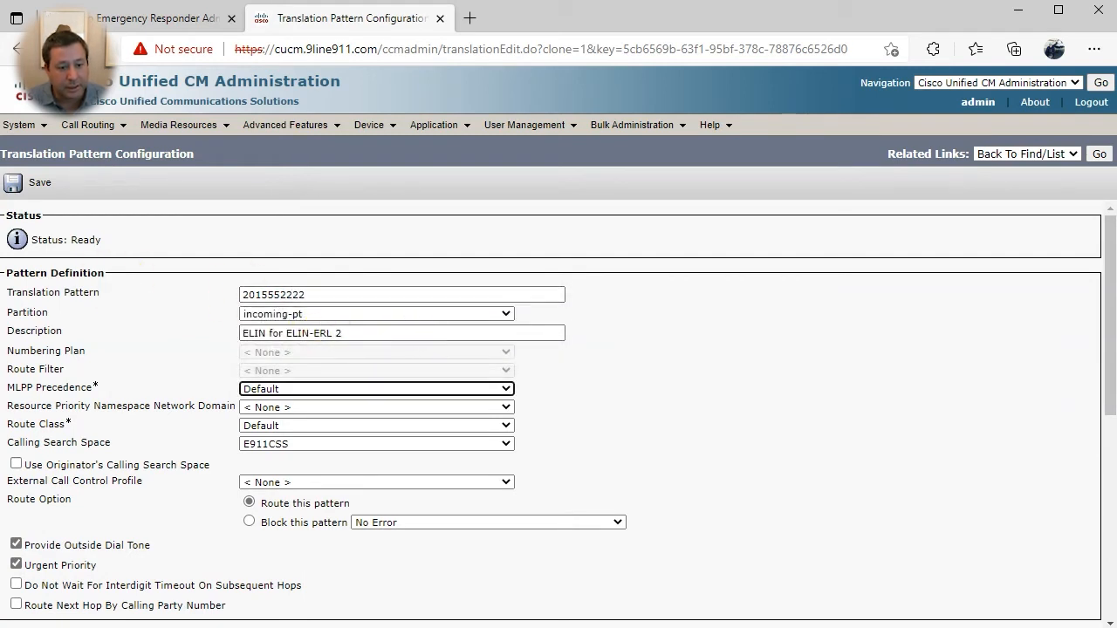
left_click(13, 184)
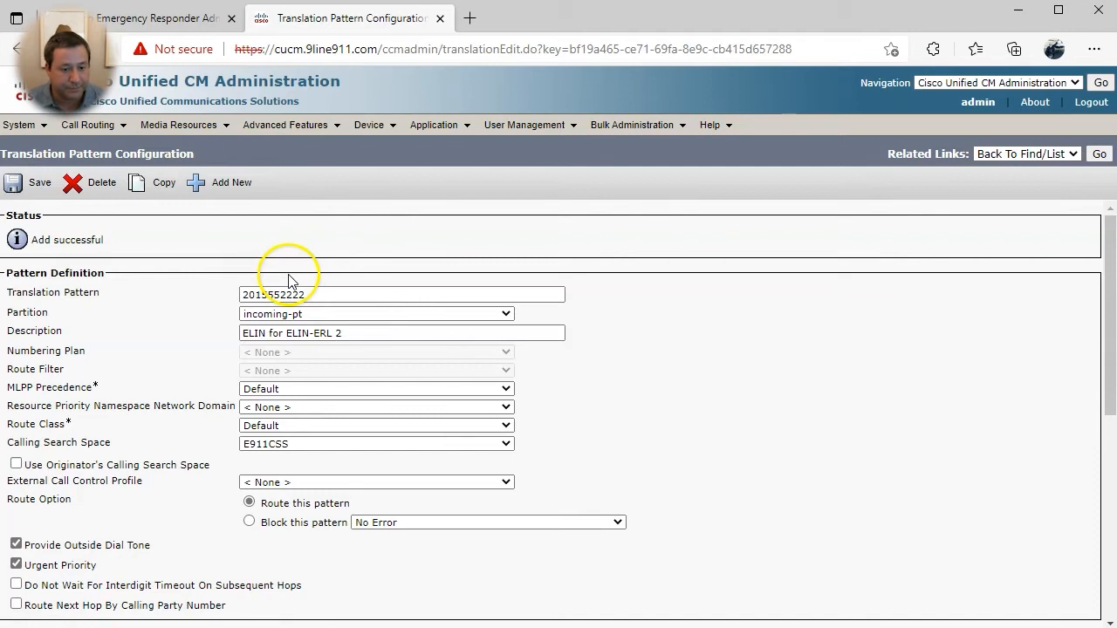
left_click(375, 127)
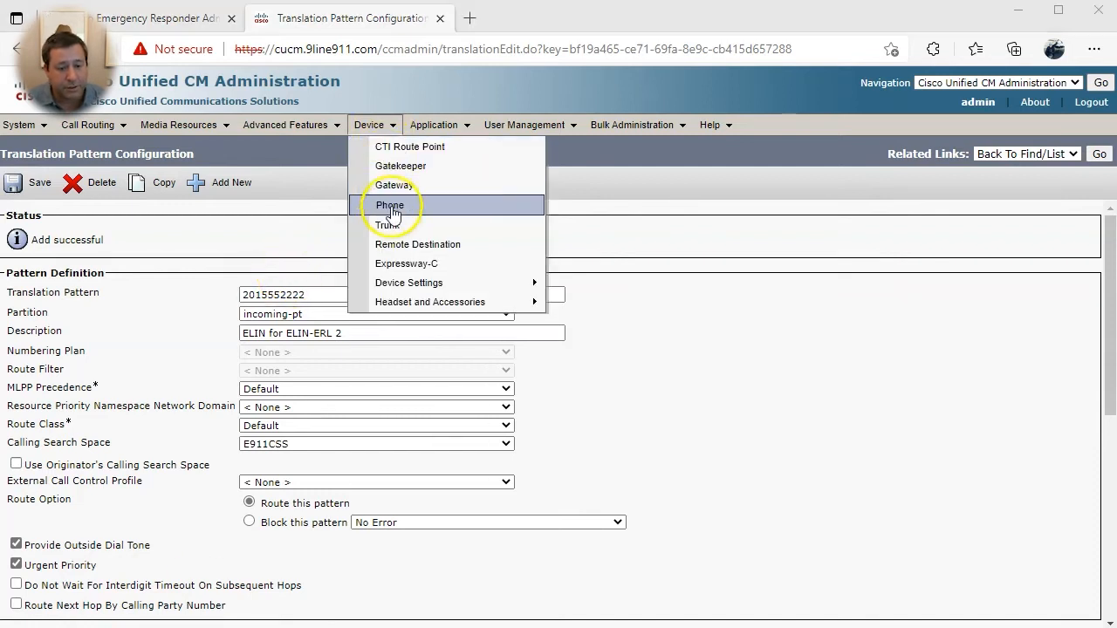
- Add a new CTI route point named RPELIN913, described 'Callback calls from the PSAP'
left_click(397, 146)
left_click(53, 179)
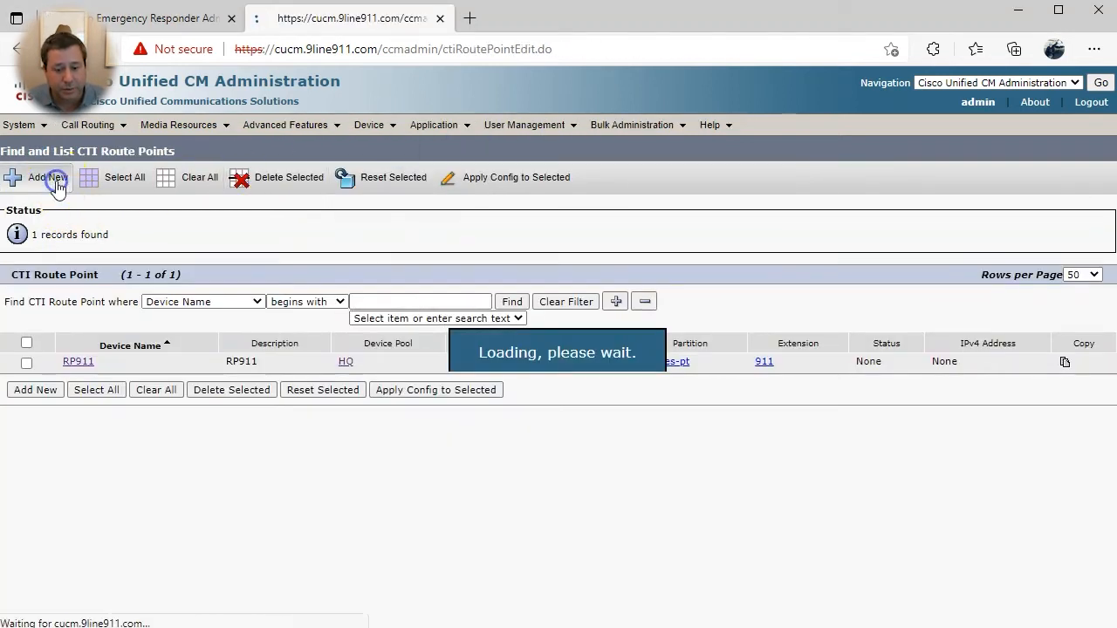
left_click(266, 314)
type("RPELIN91")
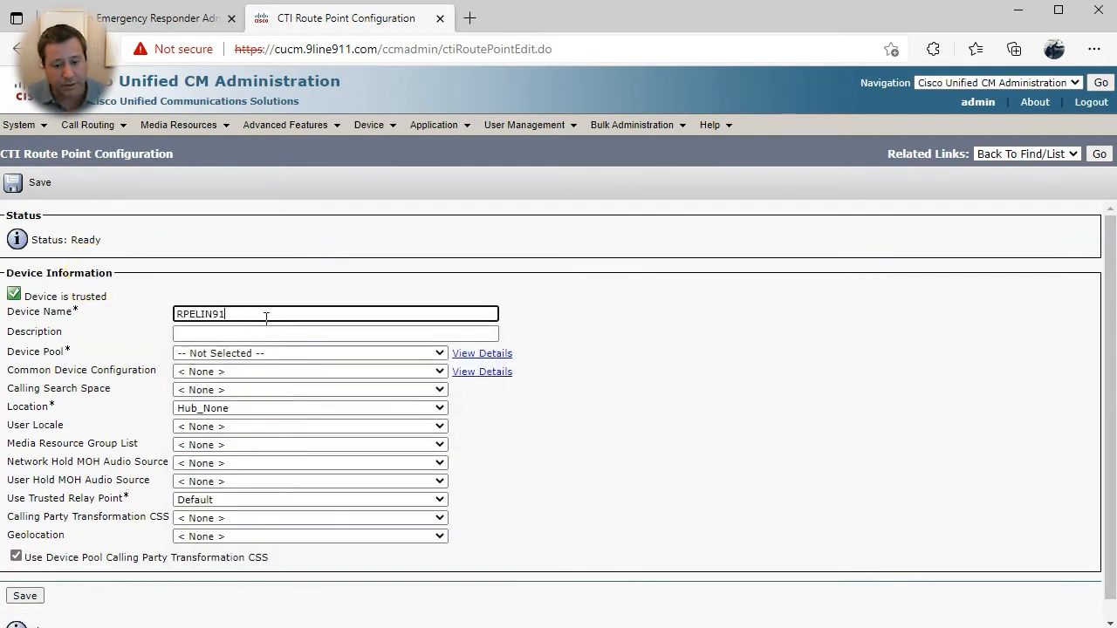
type("3")
key("Tab")
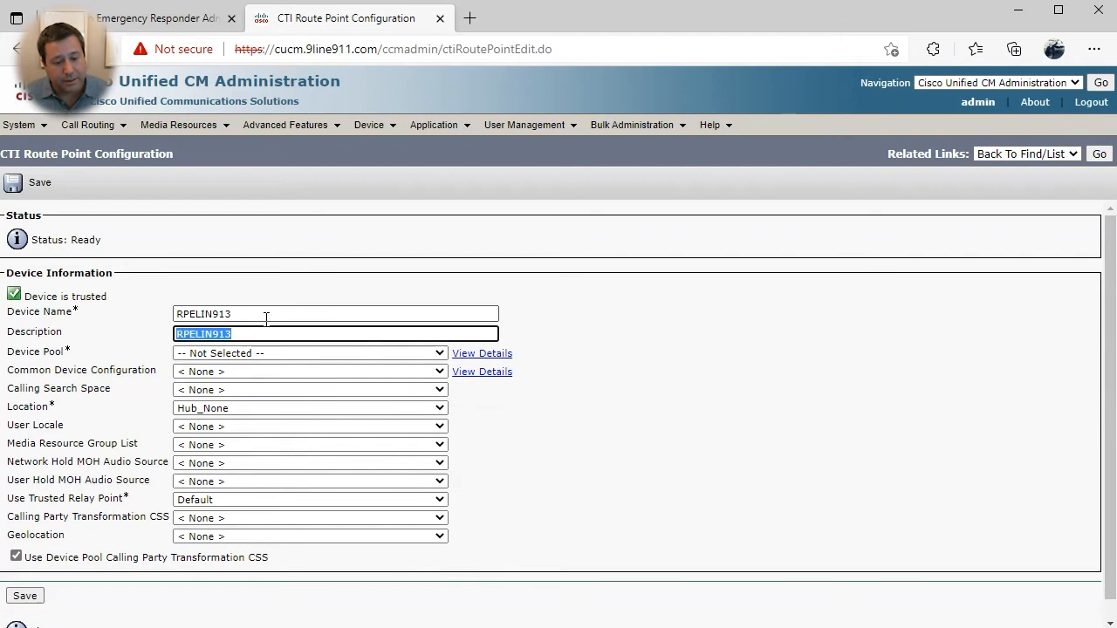
type("Callback calls fr")
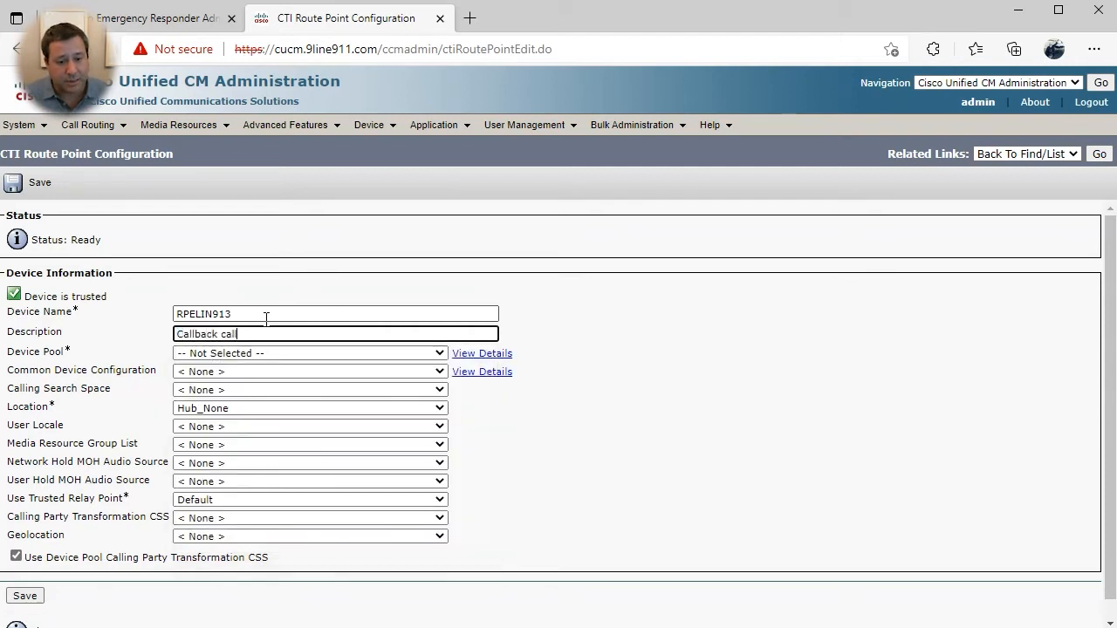
type("om the PSAP")
- Give the route point device pool HQ and calling search space E911CSS, and save it
left_click(266, 333)
left_click(273, 353)
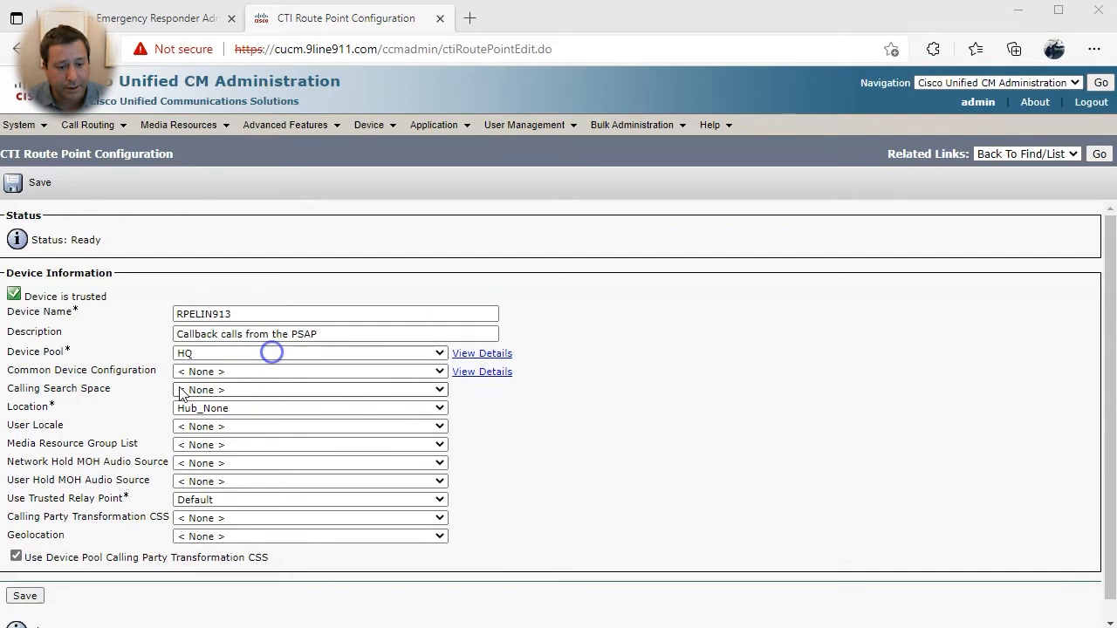
left_click(183, 390)
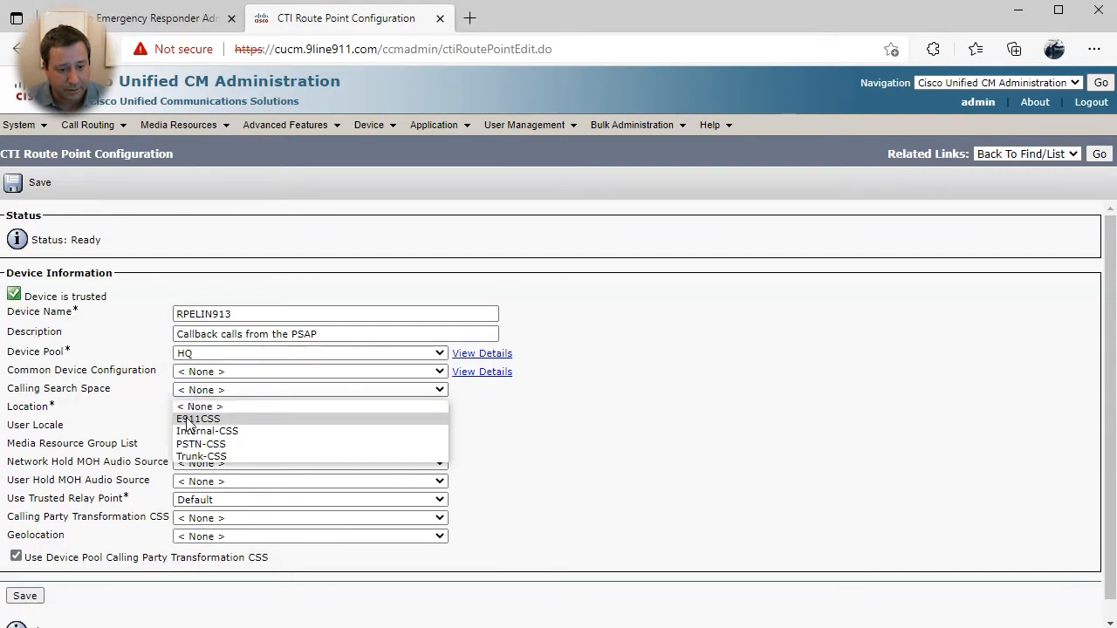
left_click(186, 418)
left_click(25, 596)
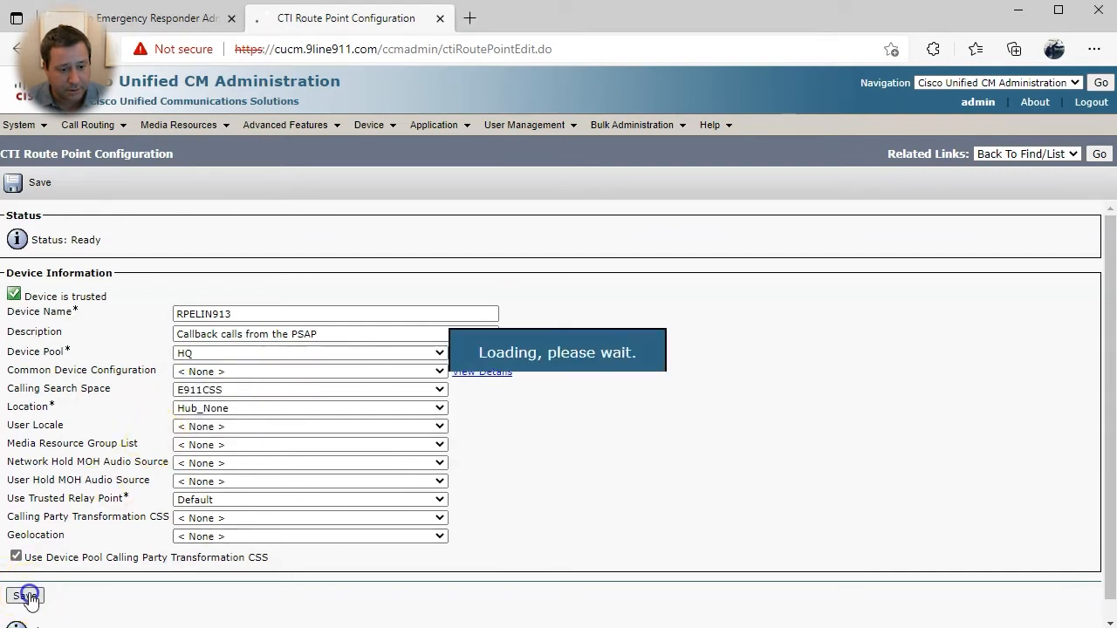
scroll(218, 523, "down", 2)
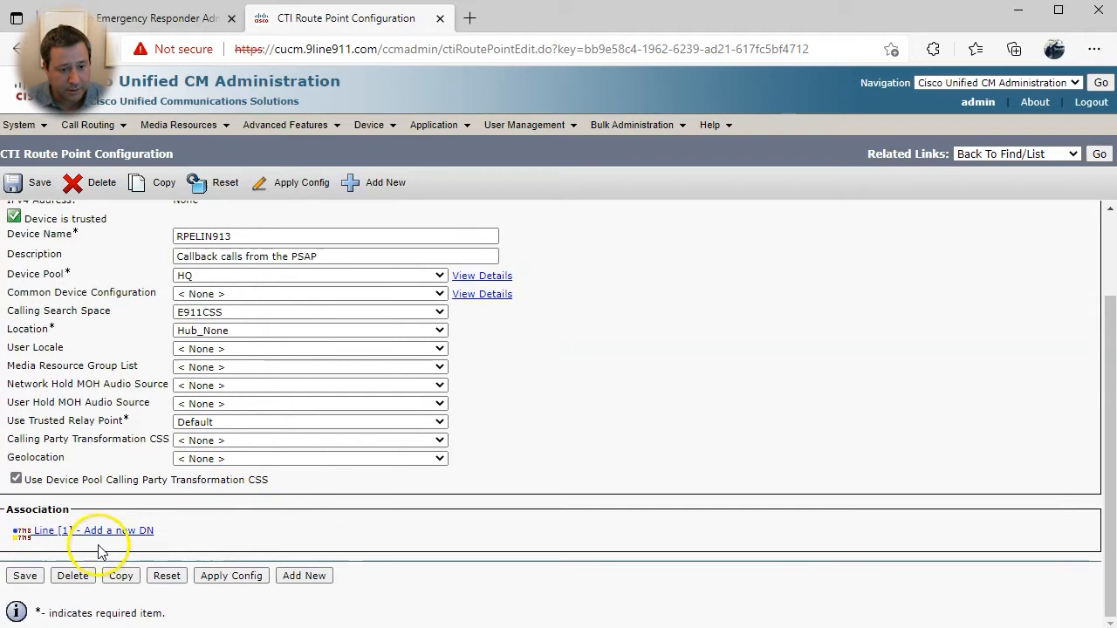
left_click(109, 534)
- Enter directory number 913XXXXXXXXXX for line 1 in route partition E911
left_click(155, 294)
type("913XXXXXXXXXX")
left_click(199, 314)
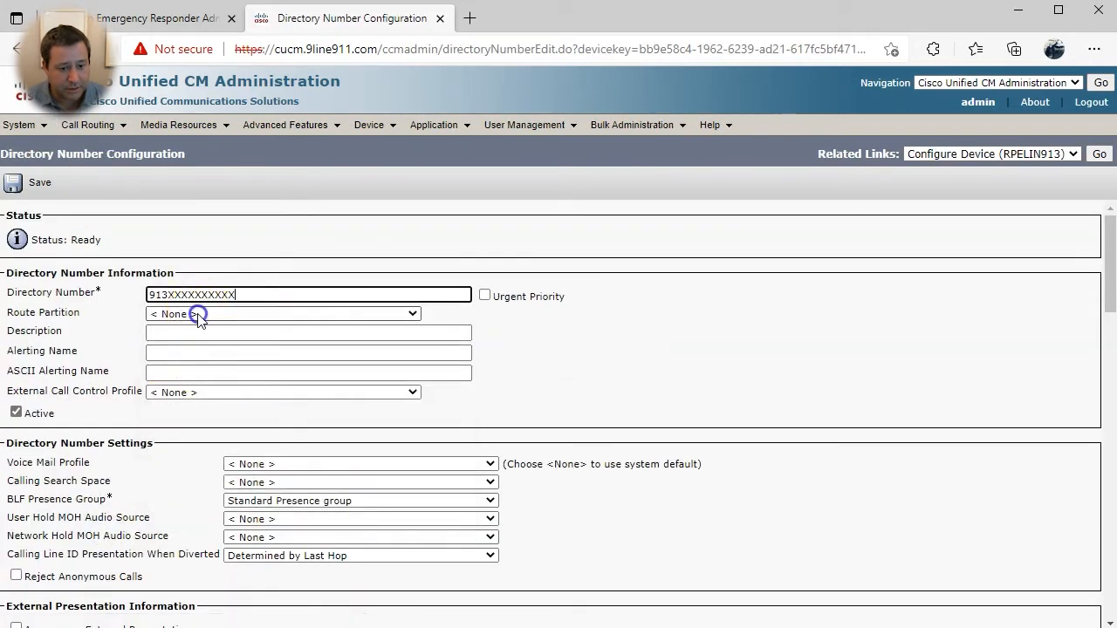
left_click(201, 313)
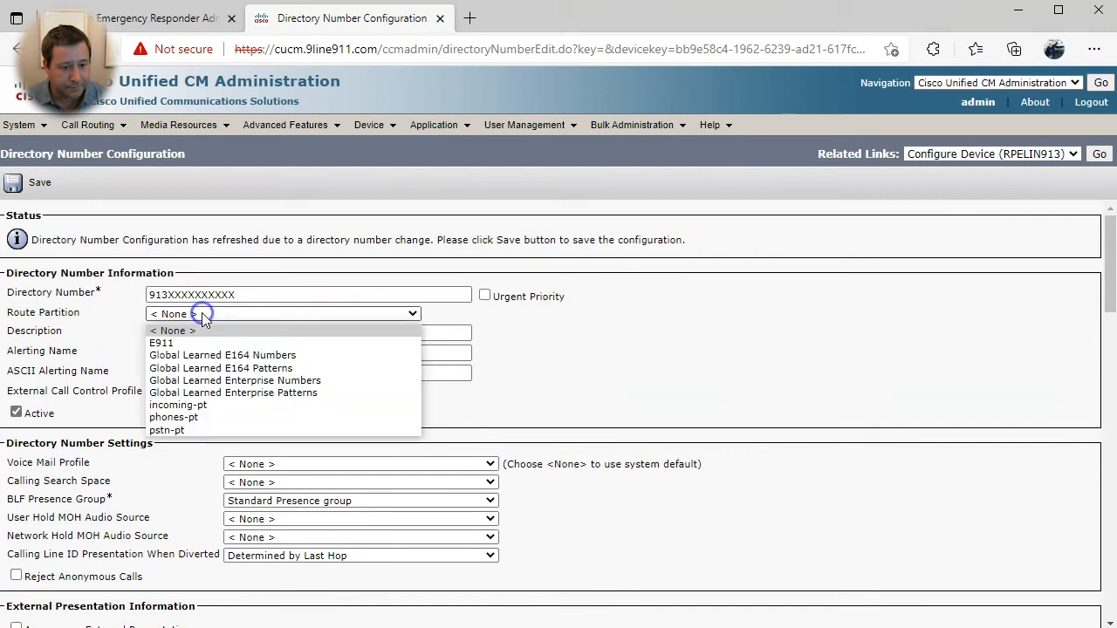
left_click(192, 342)
- Set line description 'RP for Ps', alerting name 'Callback 911 Call', and voice mail profile NoVoiceMail
left_click(172, 333)
type("RP for ")
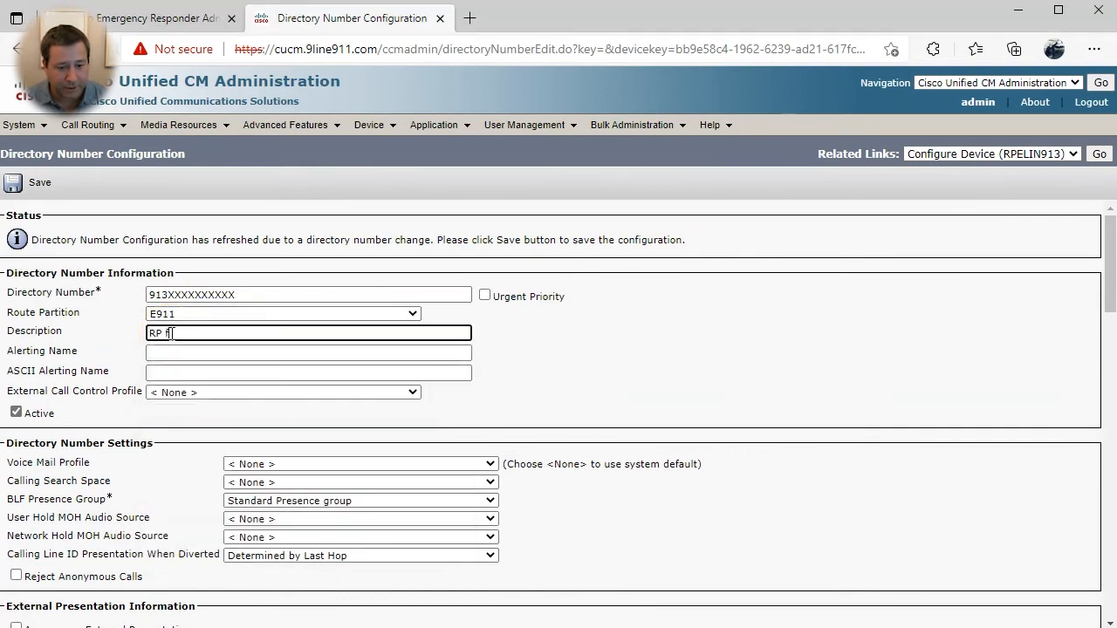
type("PSAP Callb")
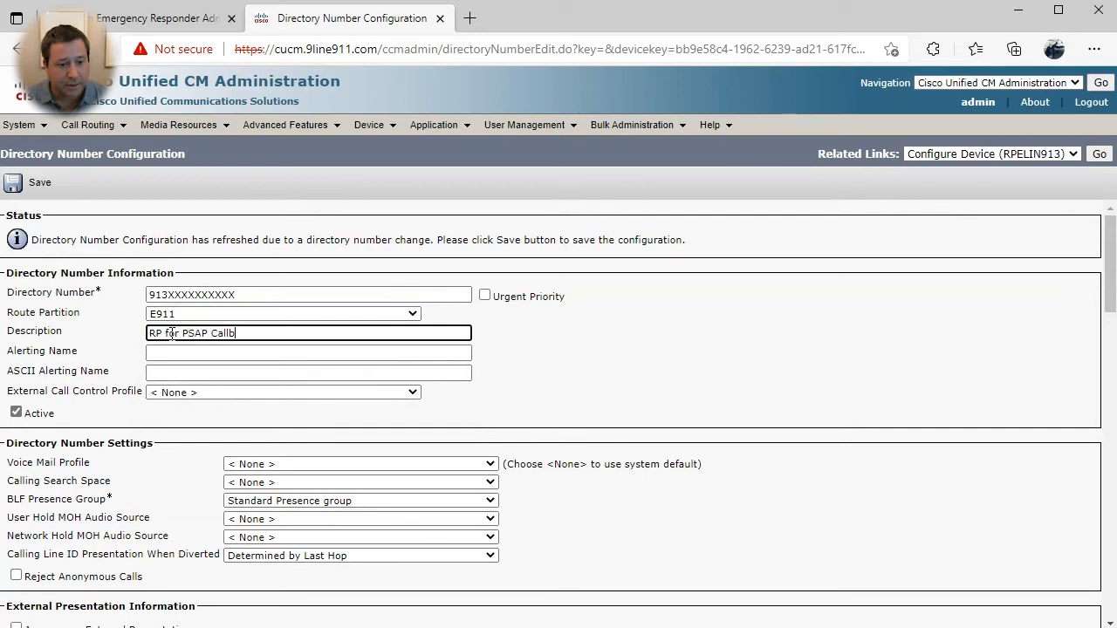
type("s")
key("Tab")
type("Cal")
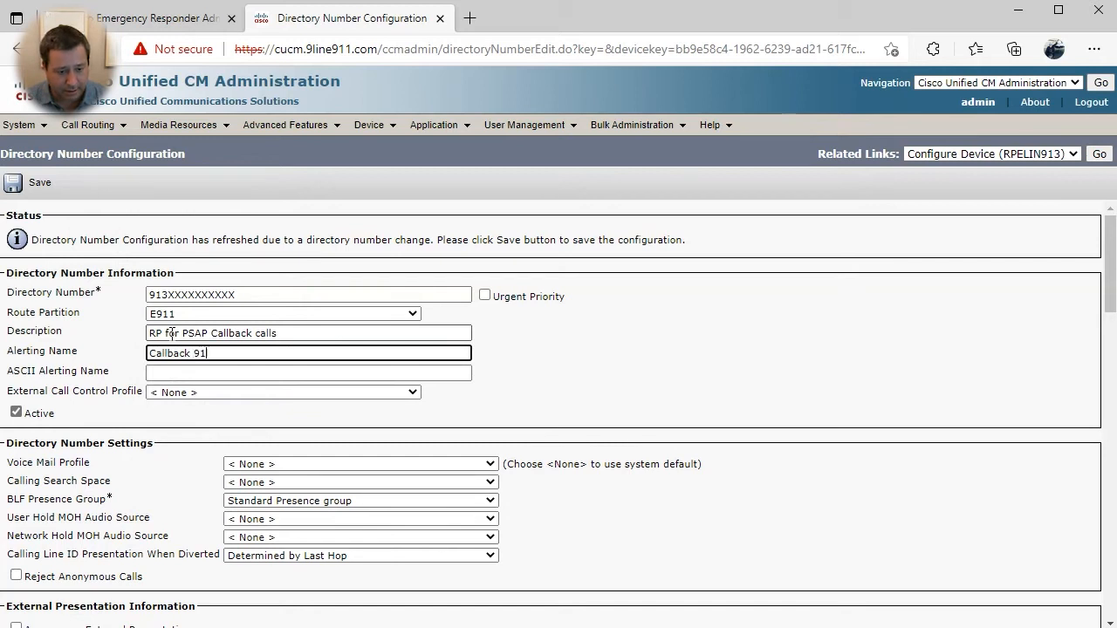
type("lback 911 Call")
key("Tab")
key("Tab")
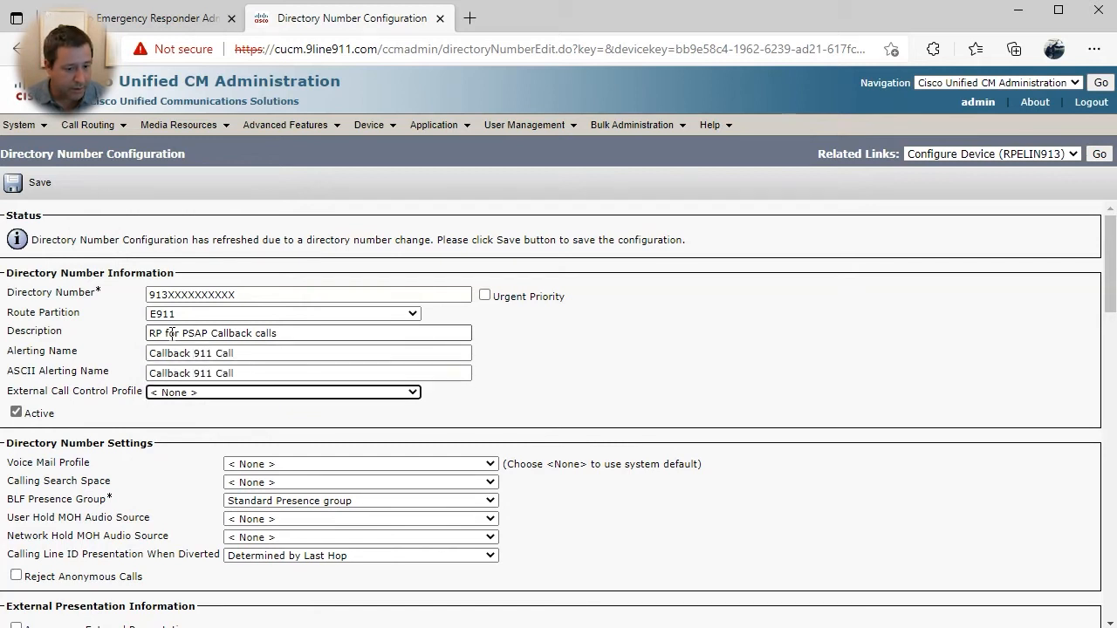
left_click(287, 460)
left_click(274, 502)
- Set both caller ID display names to 'Callback 911 Call', save the line, and return to RPELIN913
scroll(593, 515, "down", 1)
scroll(592, 515, "down", 6)
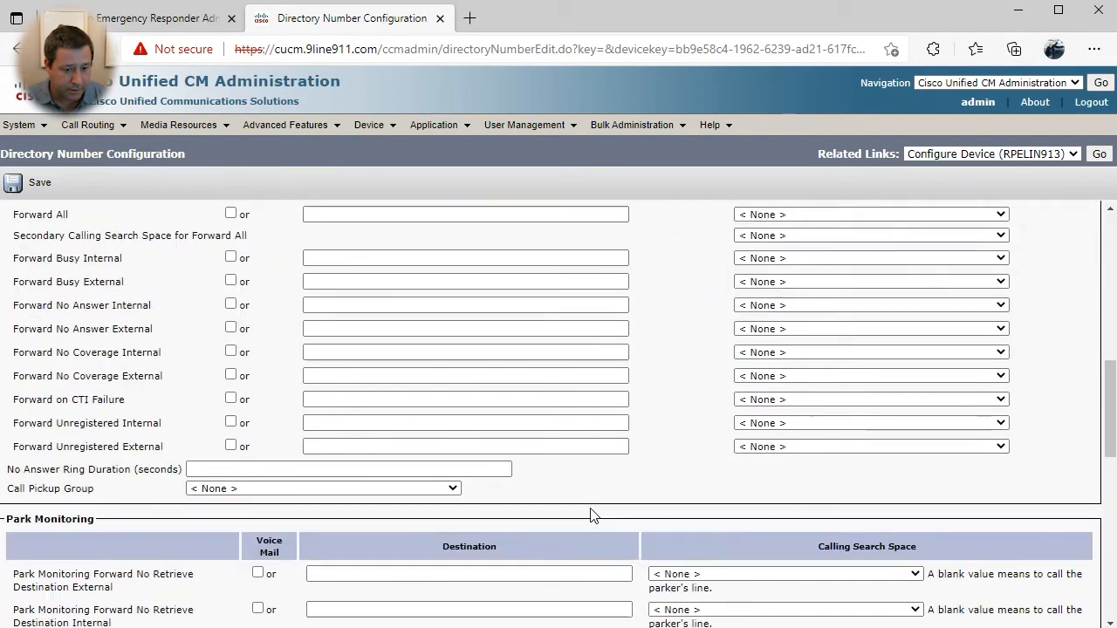
scroll(591, 510, "up", 10)
left_click(76, 368)
scroll(534, 524, "down", 15)
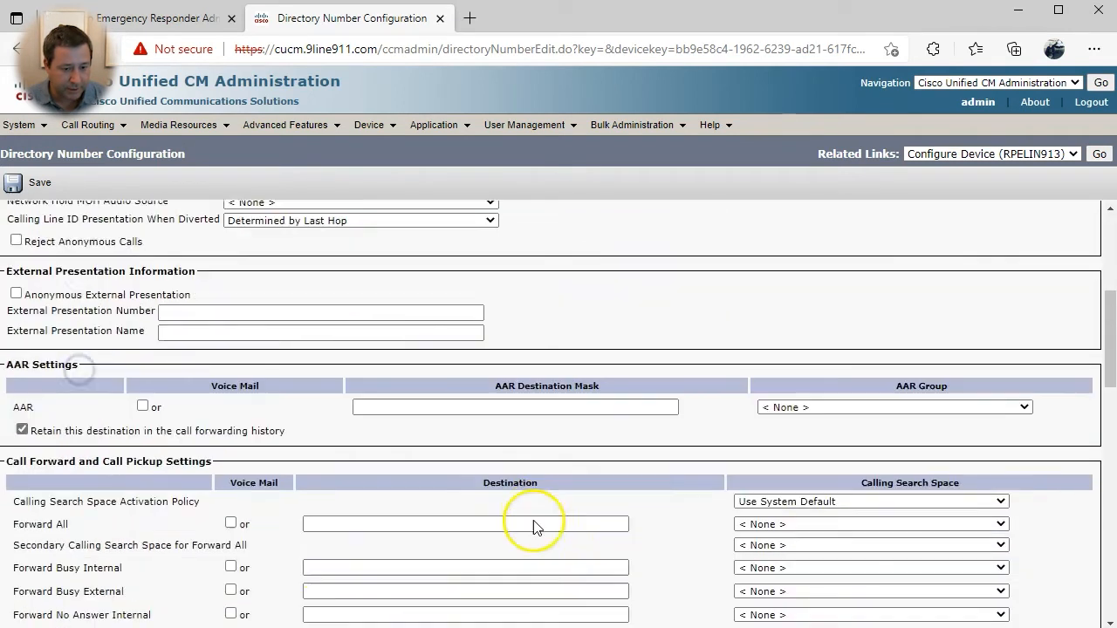
scroll(250, 526, "down", 5)
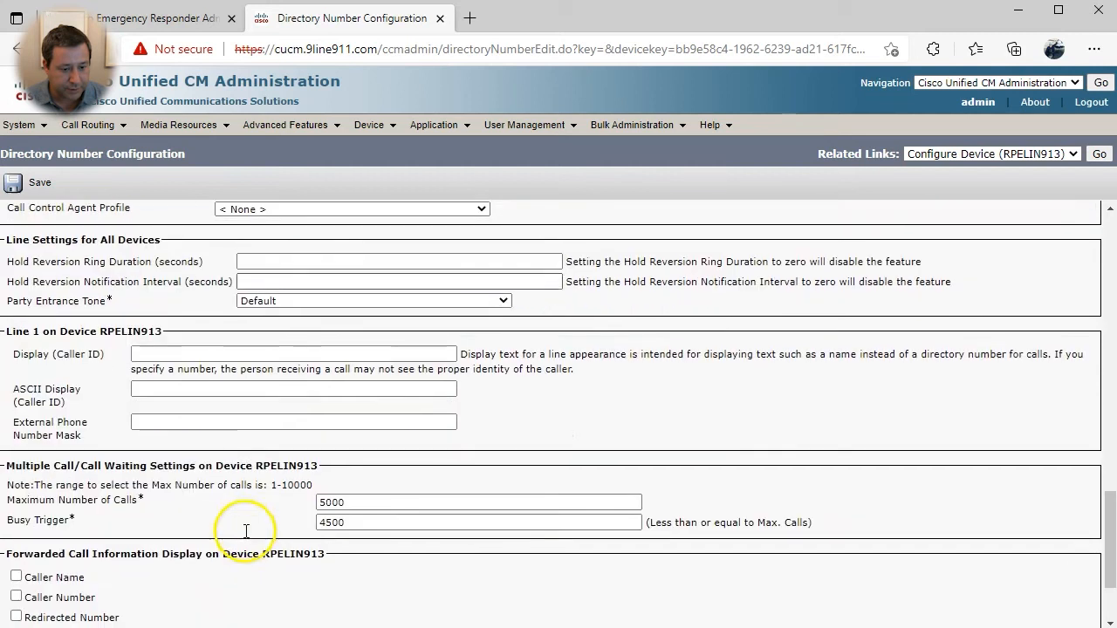
left_click(194, 356)
key("ctrl+v")
left_click(119, 512)
scroll(120, 512, "down", 3)
left_click(26, 549)
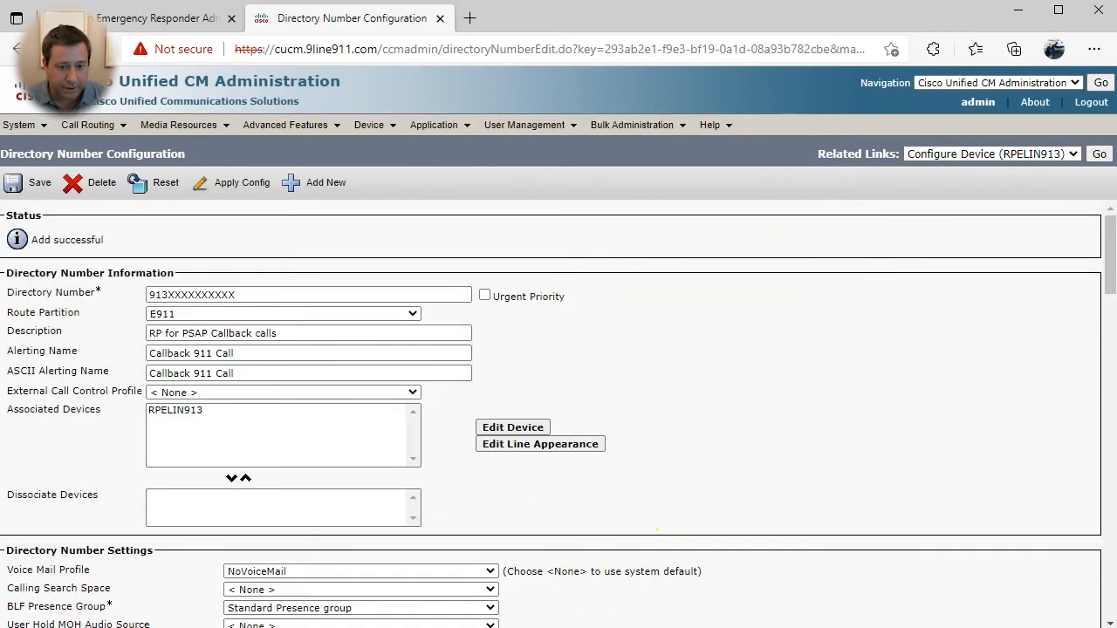
left_click(1099, 154)
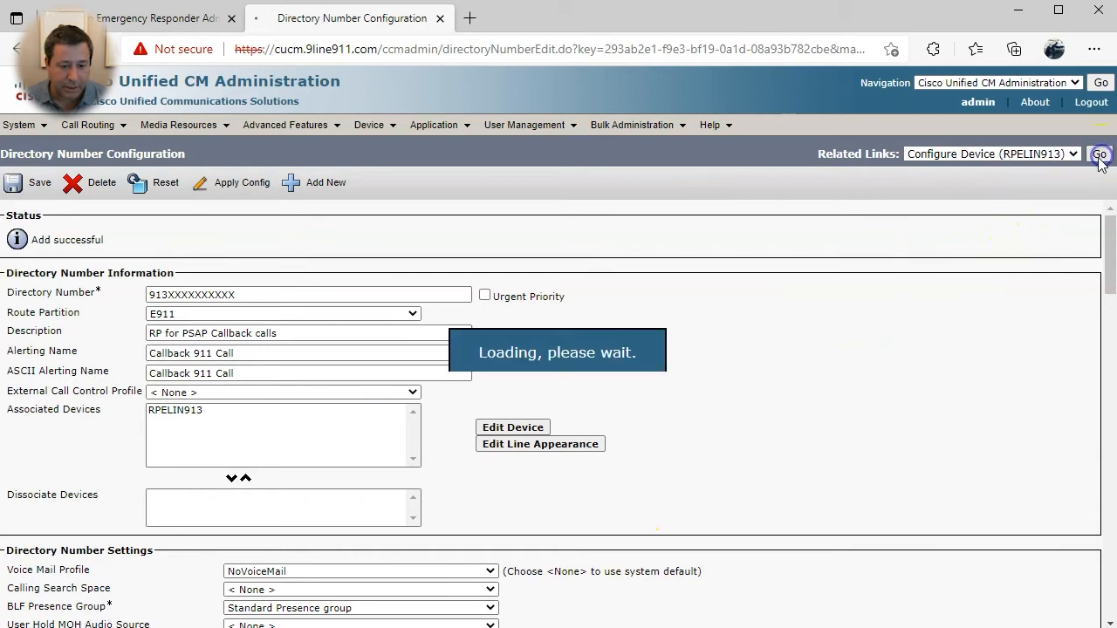
scroll(569, 408, "down", 2)
scroll(569, 408, "down", 1)
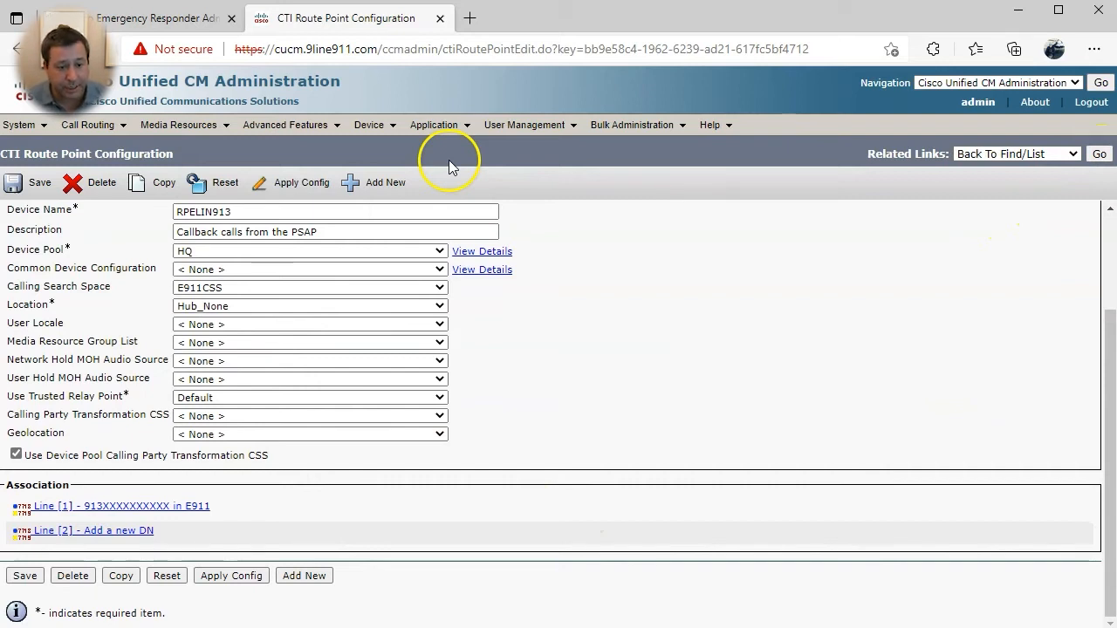
- Create application user cercti with its password and save it
mouse_move(523, 125)
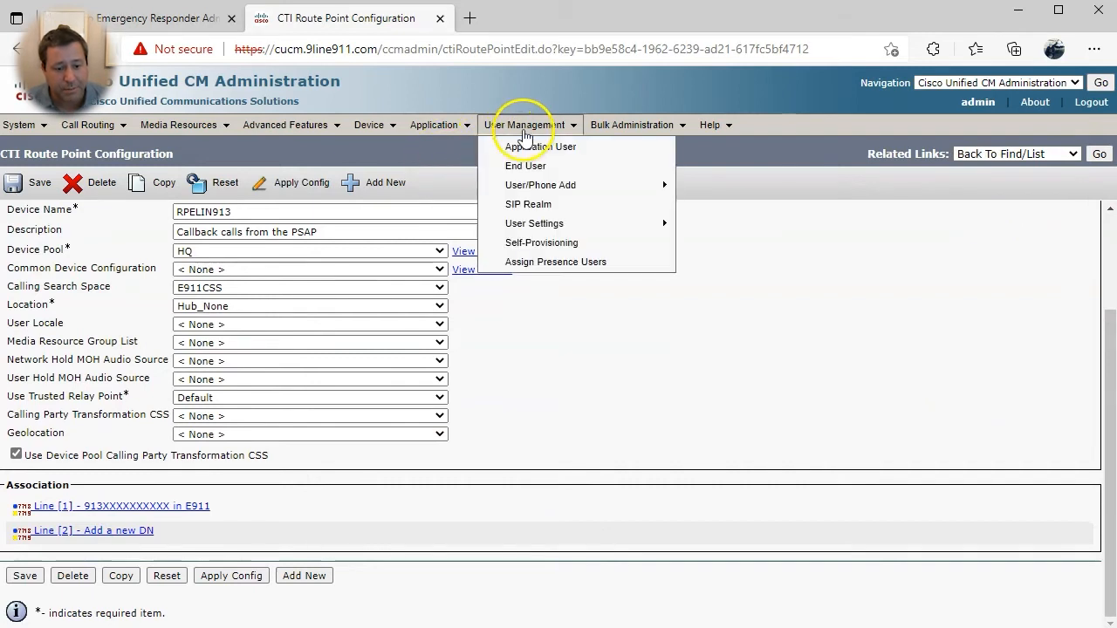
left_click(515, 144)
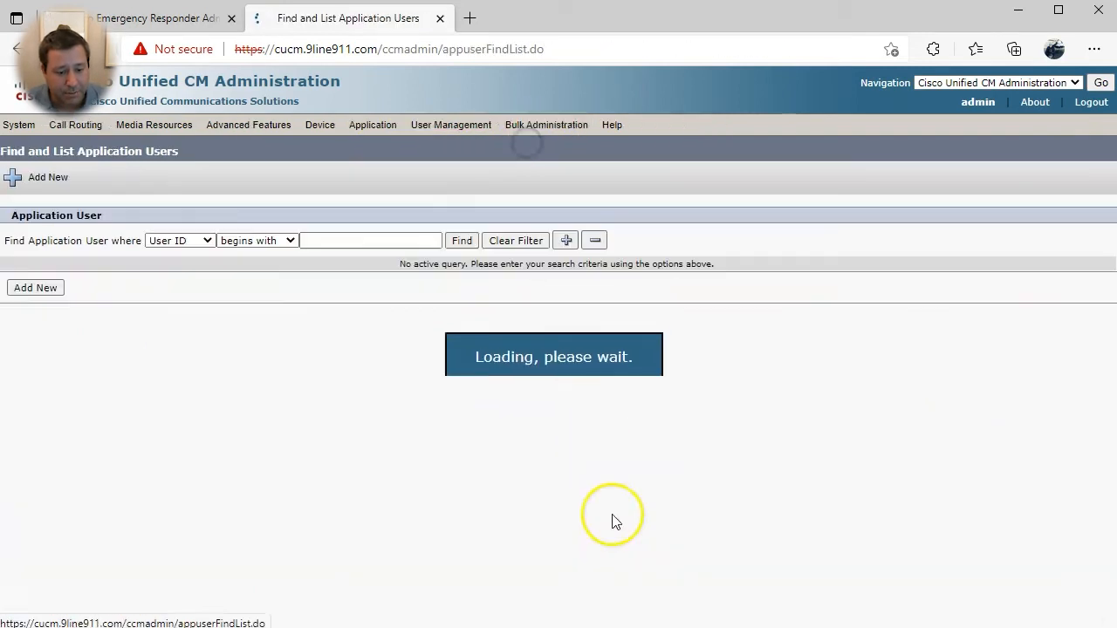
left_click(45, 290)
left_click(155, 294)
type("cercti")
key("Tab")
type("•••••")
key("Tab")
type("•••••")
key("Tab")
left_click(50, 209)
left_click(48, 188)
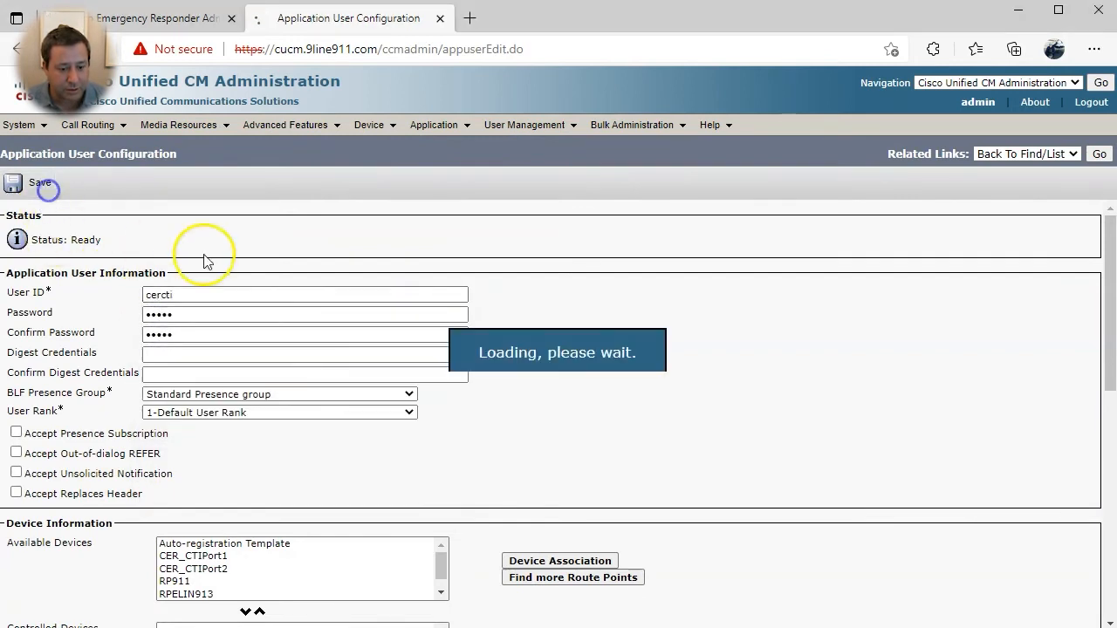
- Make CER_CTIPort1, CER_CTIPort2, RP911 and RPELIN913 controlled devices of cercti and save
left_click(218, 557)
left_click(218, 568, "shift")
left_click(205, 592, "shift")
left_click(245, 611)
scroll(244, 611, "down", 3)
scroll(161, 591, "down", 4)
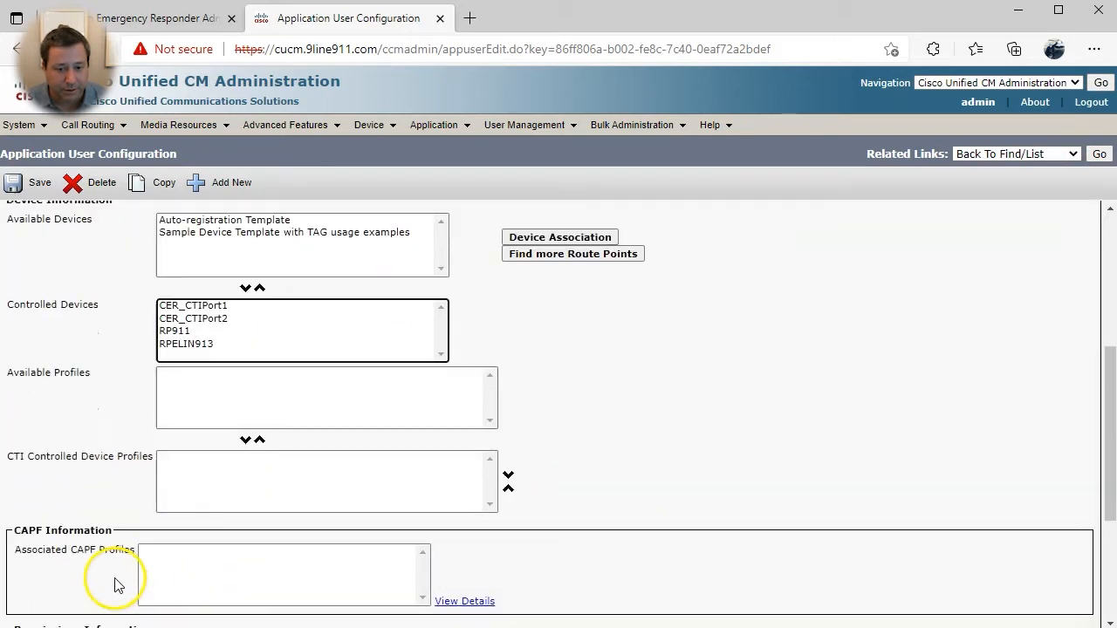
left_click(26, 575)
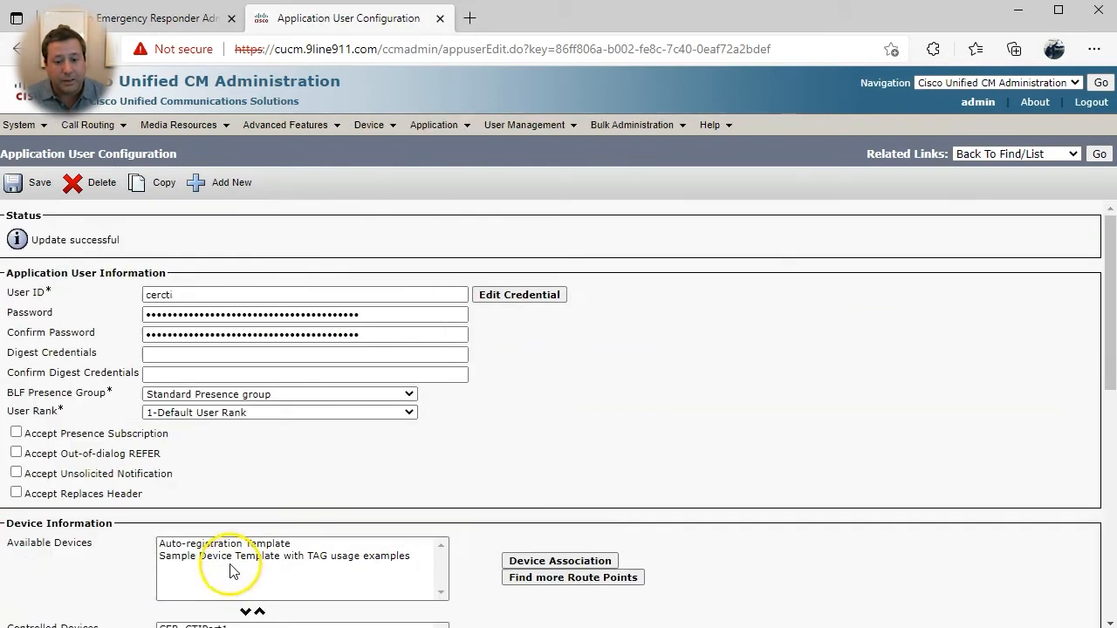
- Add cercti to Standard CTI Enabled and Standard CTI Allow Calling Number Modification, then save
scroll(248, 506, "down", 10)
left_click(460, 432)
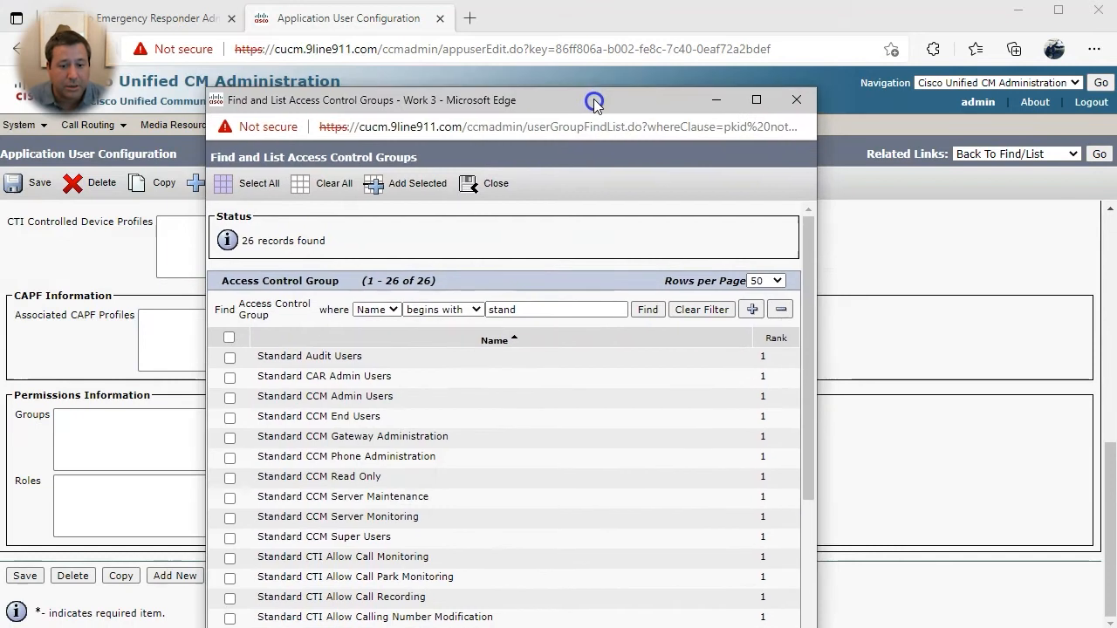
left_click_drag(594, 102, 588, 53)
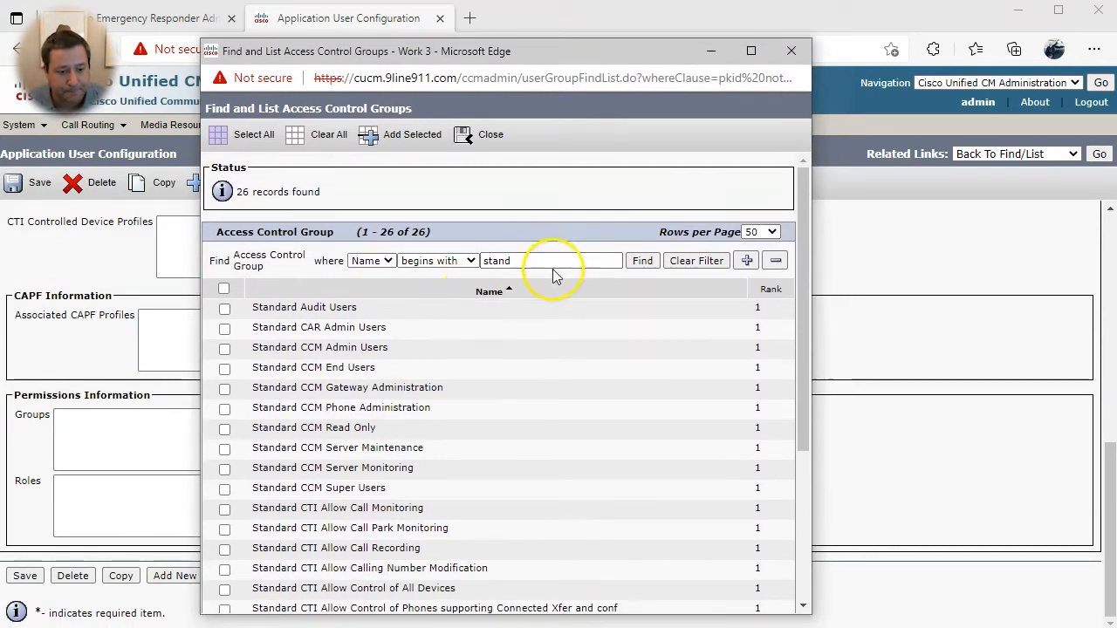
left_click(650, 265)
scroll(540, 350, "down", 1)
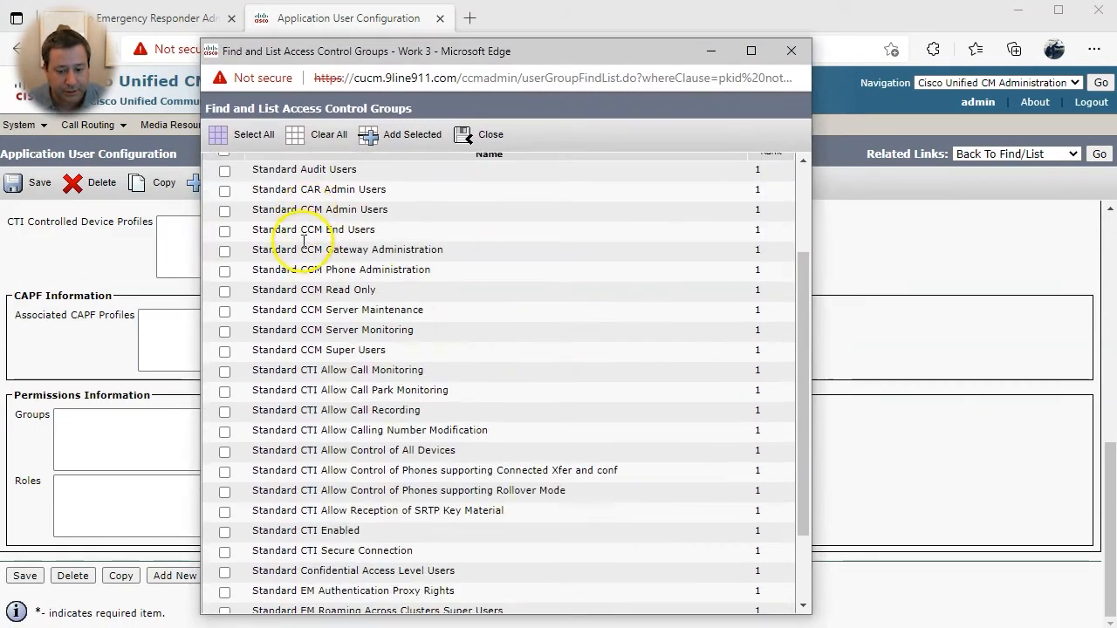
scroll(295, 227, "down", 1)
left_click(225, 430)
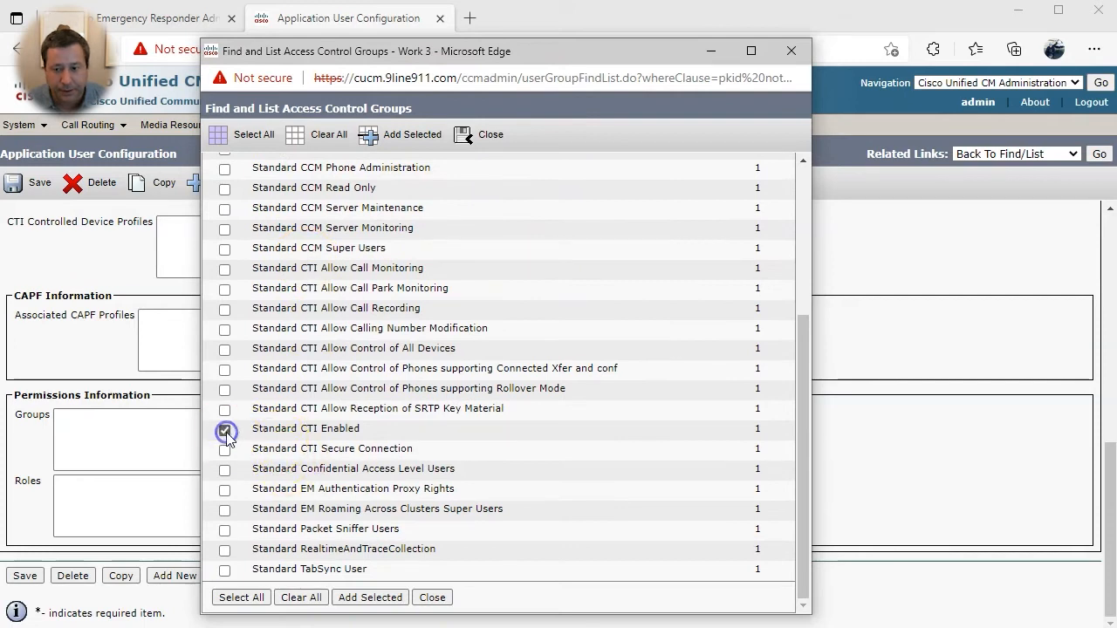
left_click_drag(363, 330, 305, 329)
left_click(224, 329)
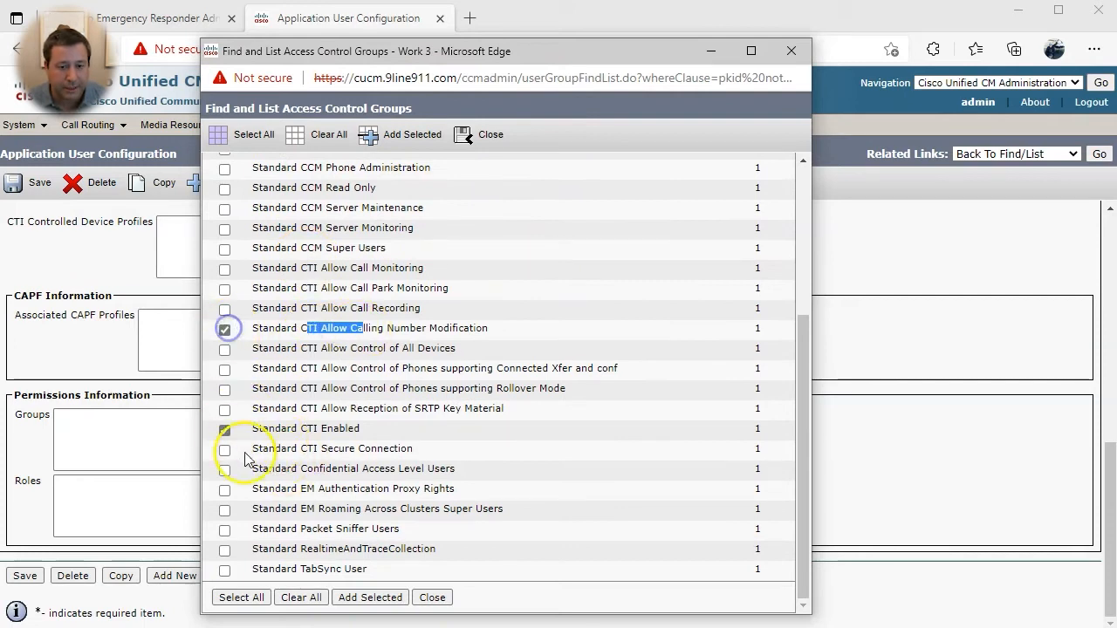
left_click(370, 598)
left_click(24, 576)
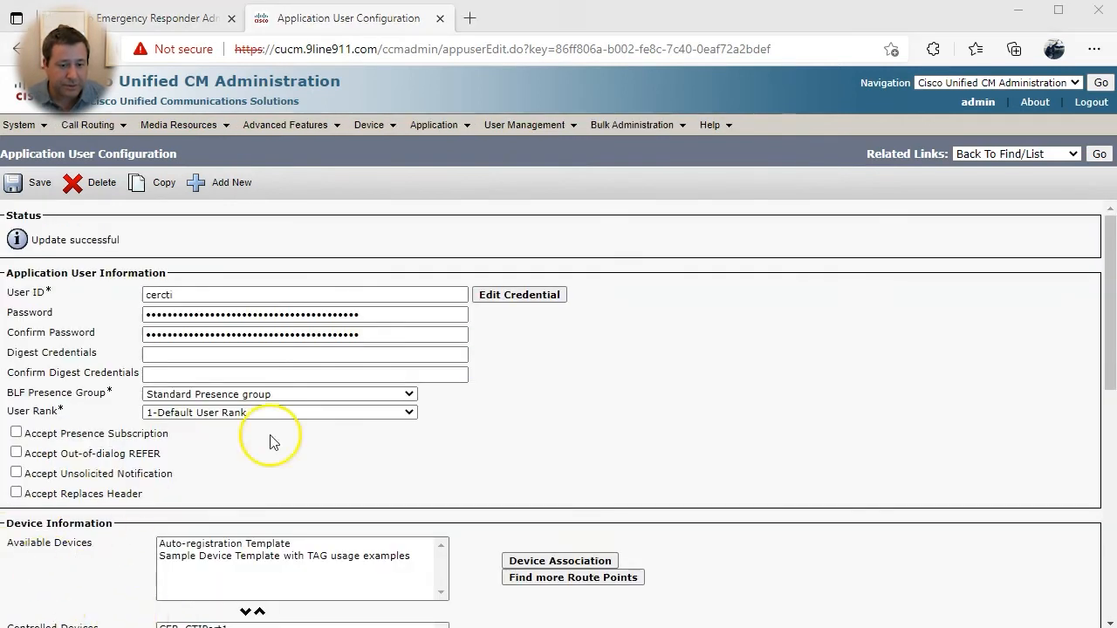
left_click(530, 251)
- Create and save a new access control group named AXL Access
mouse_move(522, 127)
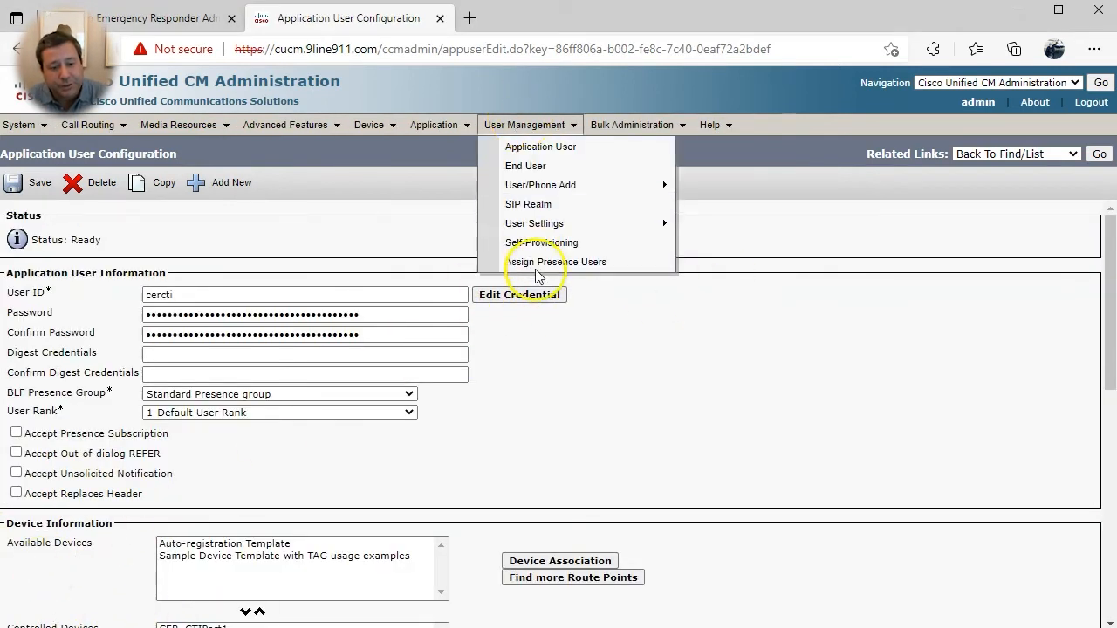
mouse_move(535, 224)
left_click(728, 283)
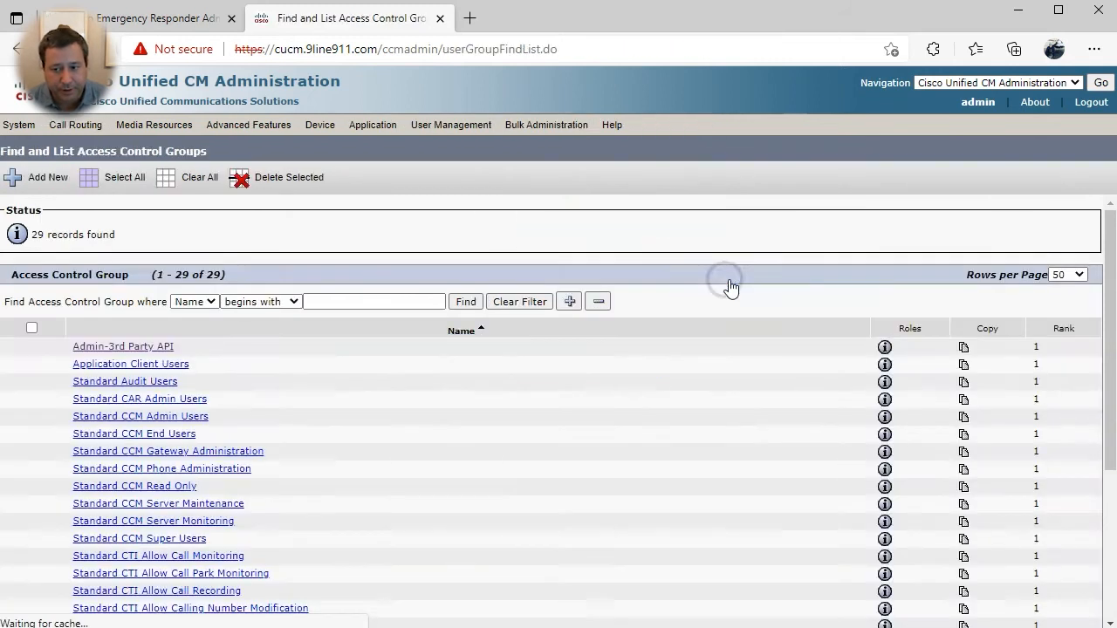
left_click(39, 179)
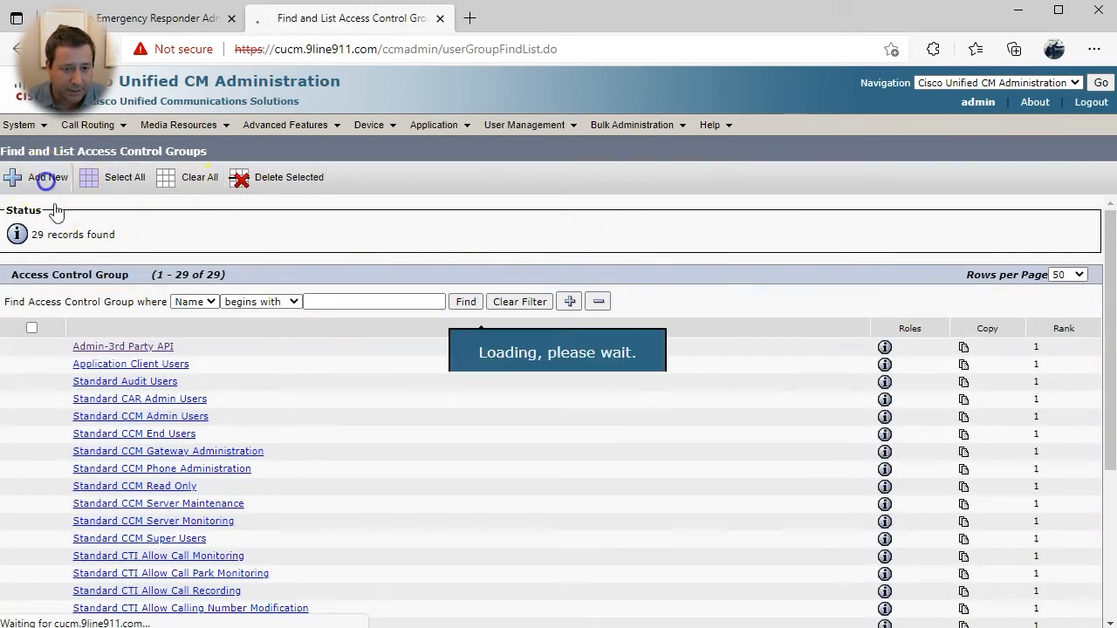
left_click(240, 292)
type("AXL Access")
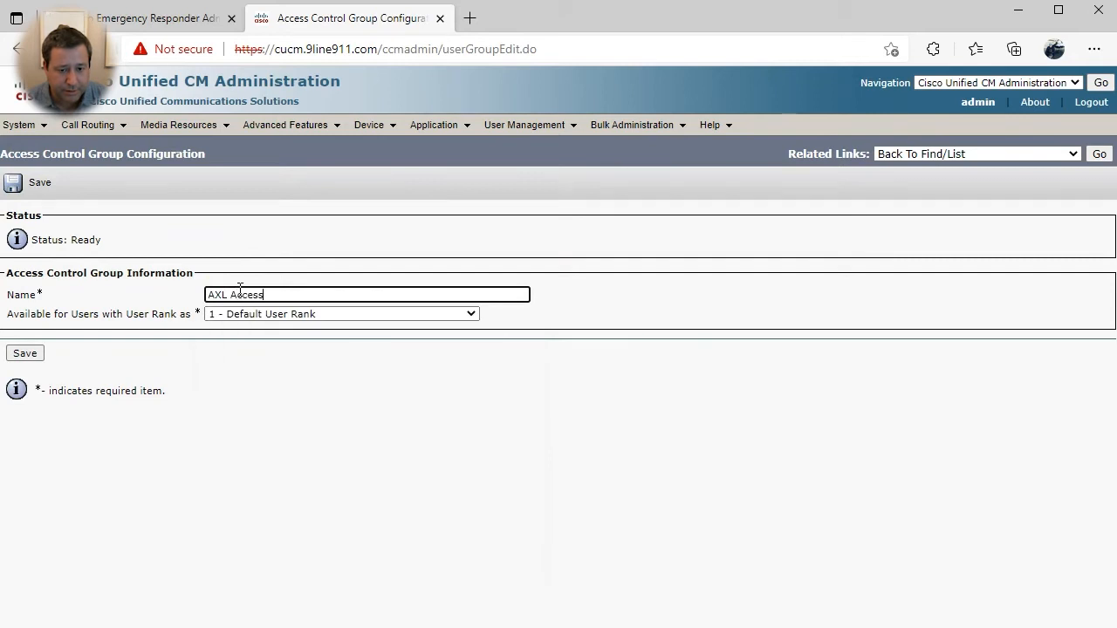
left_click(25, 353)
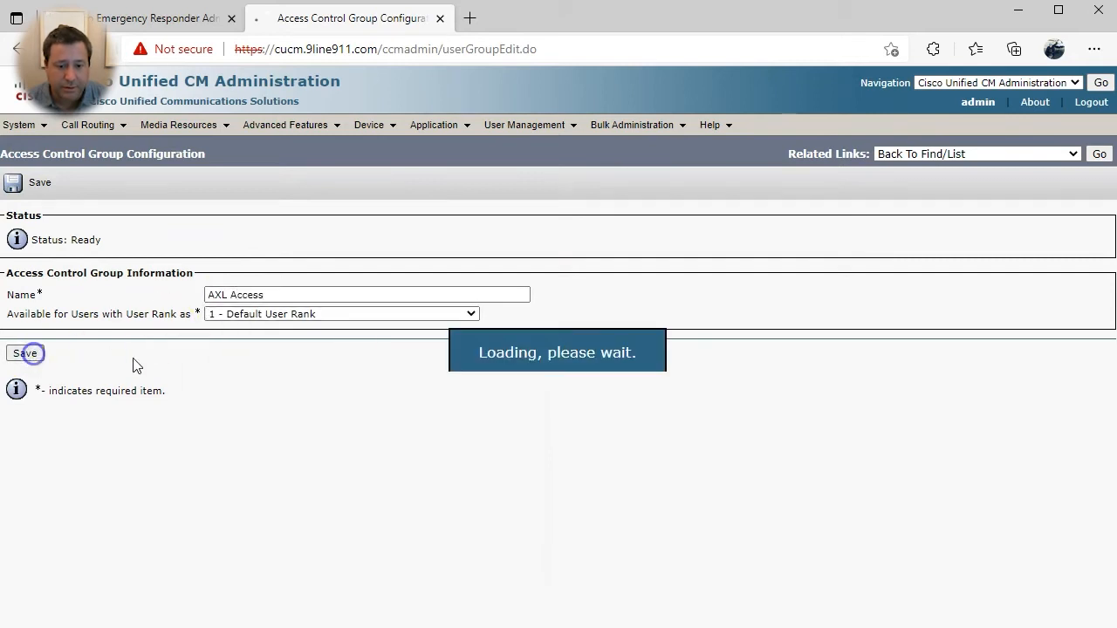
- Assign the Standard AXL API Access role to the AXL Access group and save
left_click(925, 154)
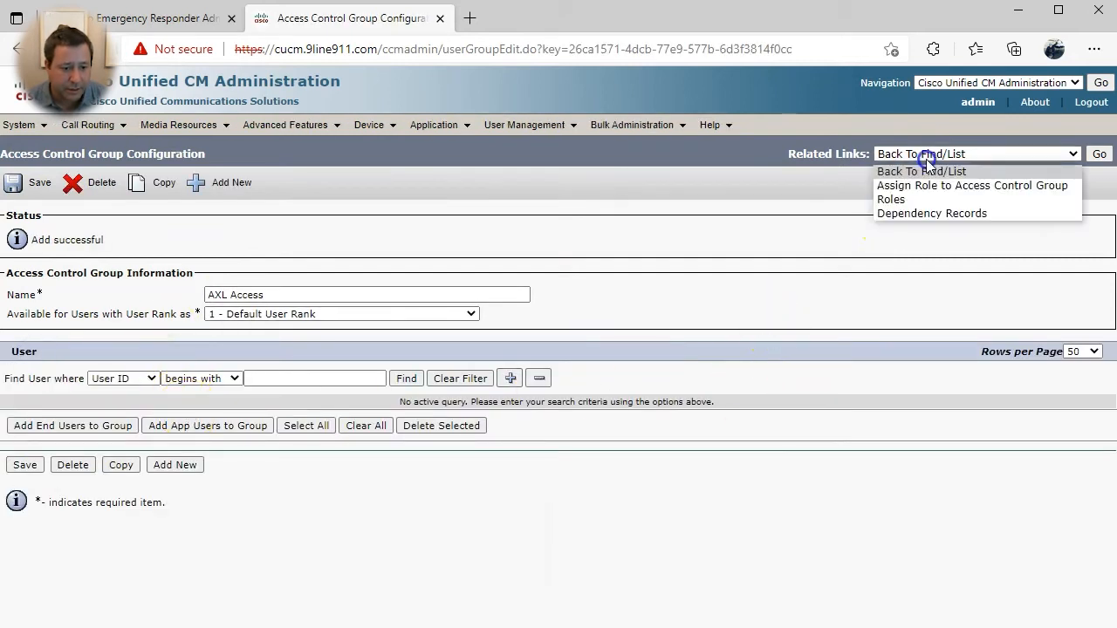
left_click(929, 184)
left_click(1100, 154)
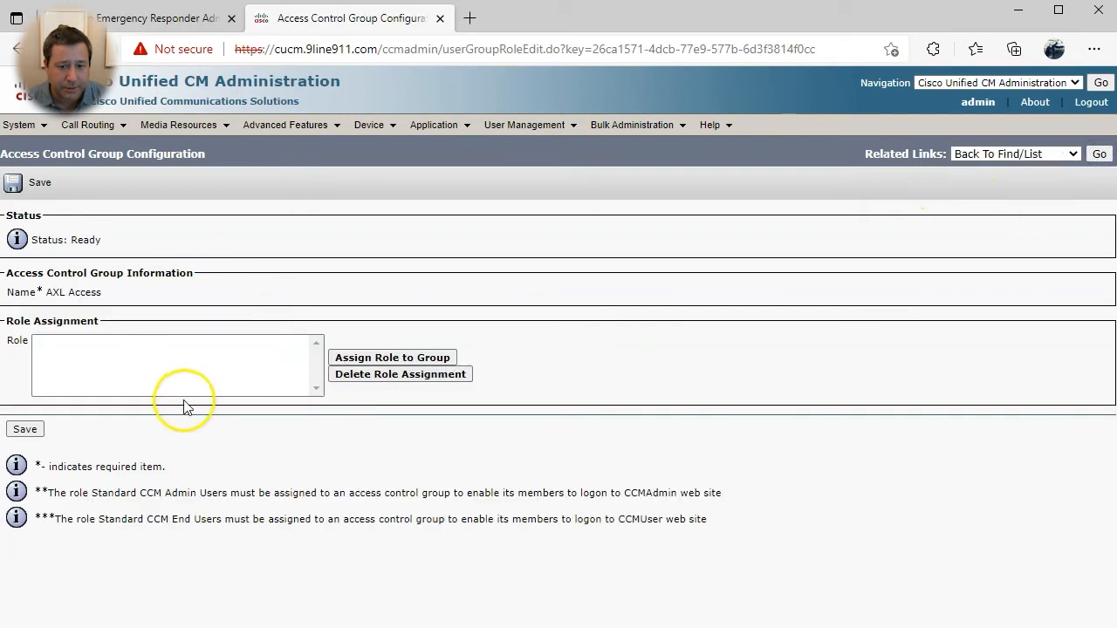
left_click(395, 357)
left_click_drag(114, 2, 630, 47)
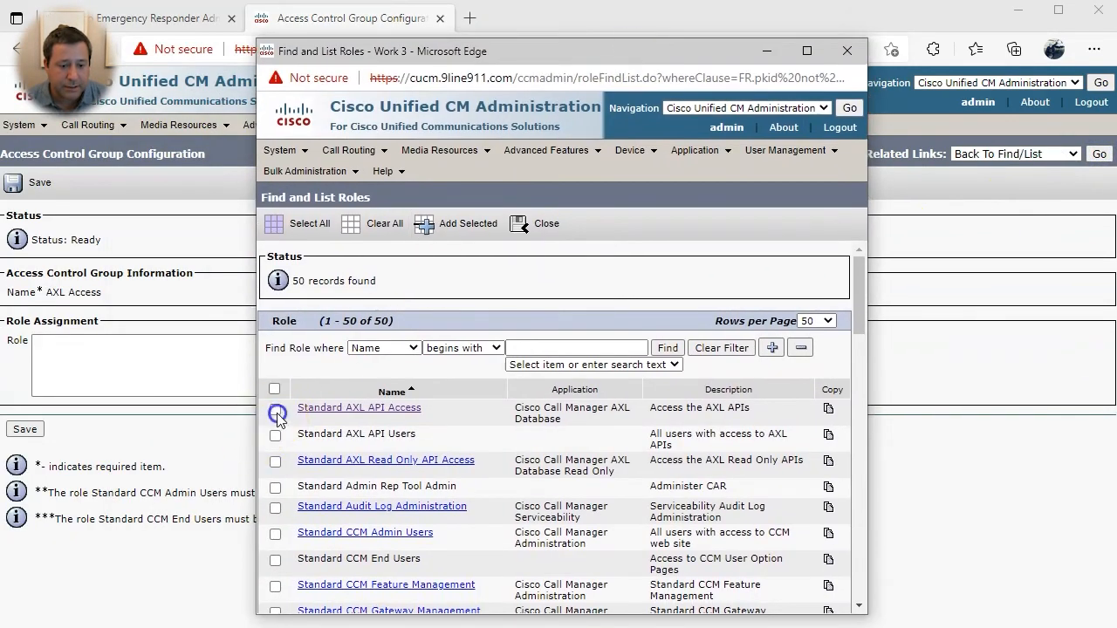
left_click(470, 229)
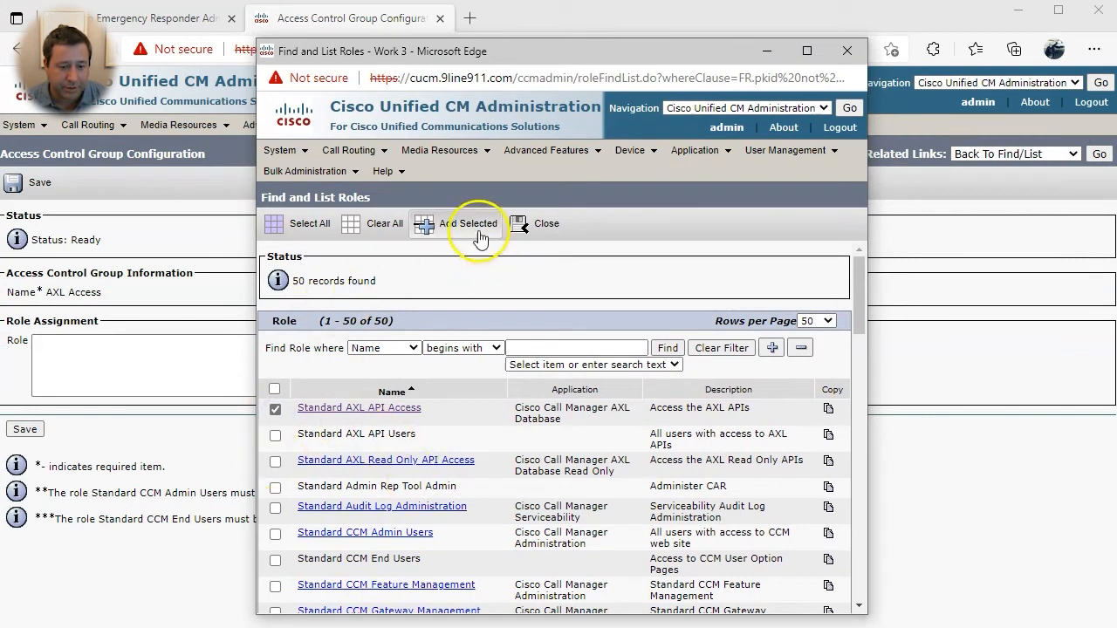
left_click(25, 430)
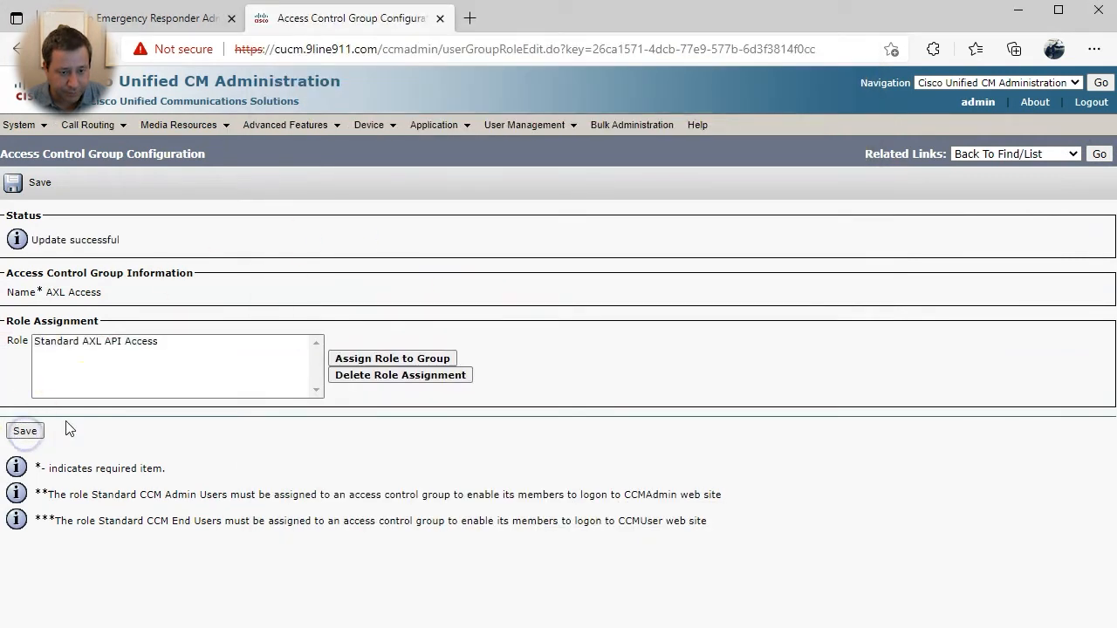
- Create application user ceraxl with its password and save it
left_click(502, 147)
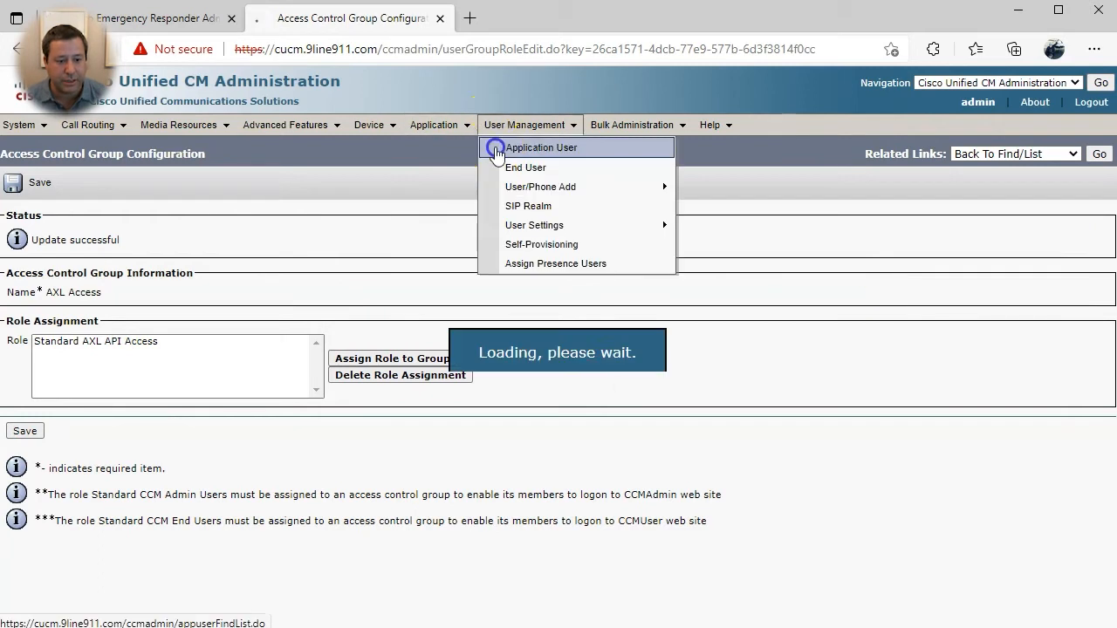
left_click(30, 569)
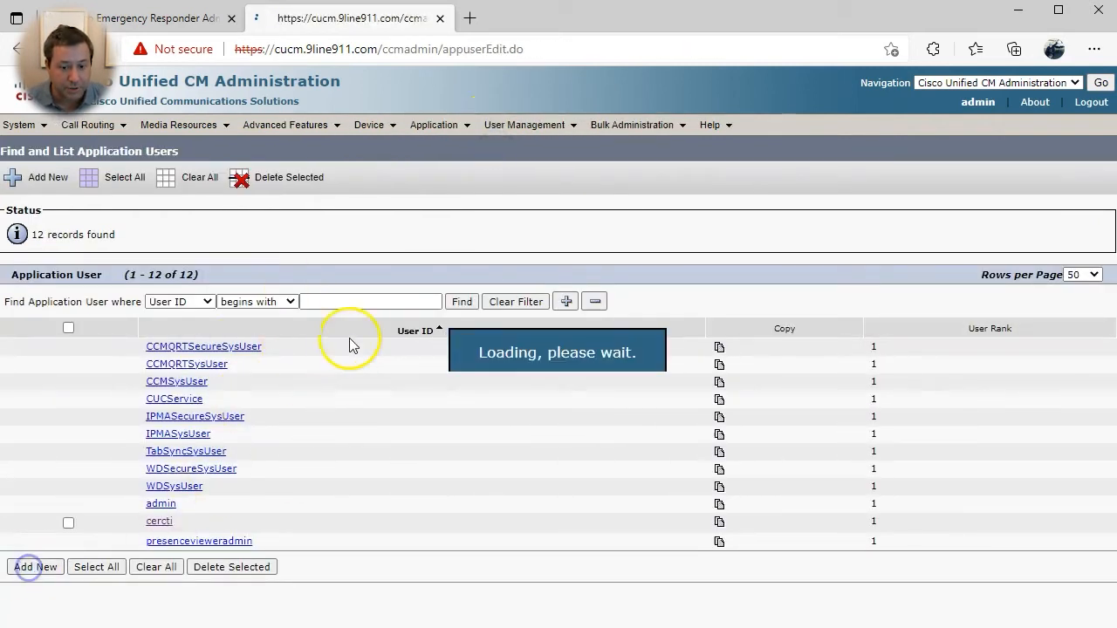
left_click(242, 294)
type("ceraxl")
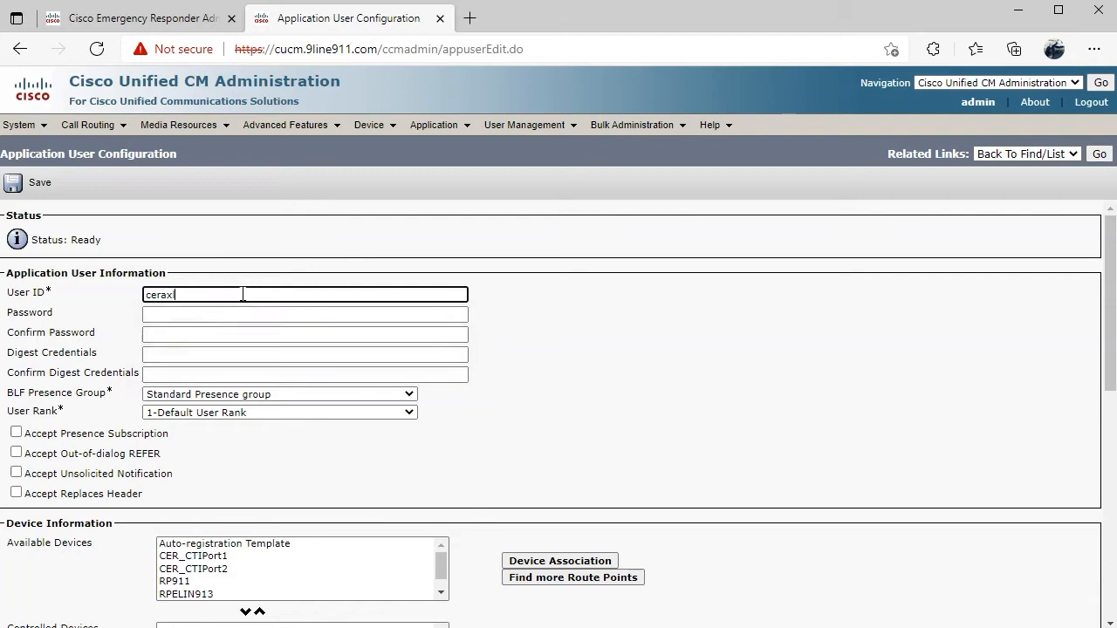
key("Tab")
type("cisco")
key("Tab")
type("cisco")
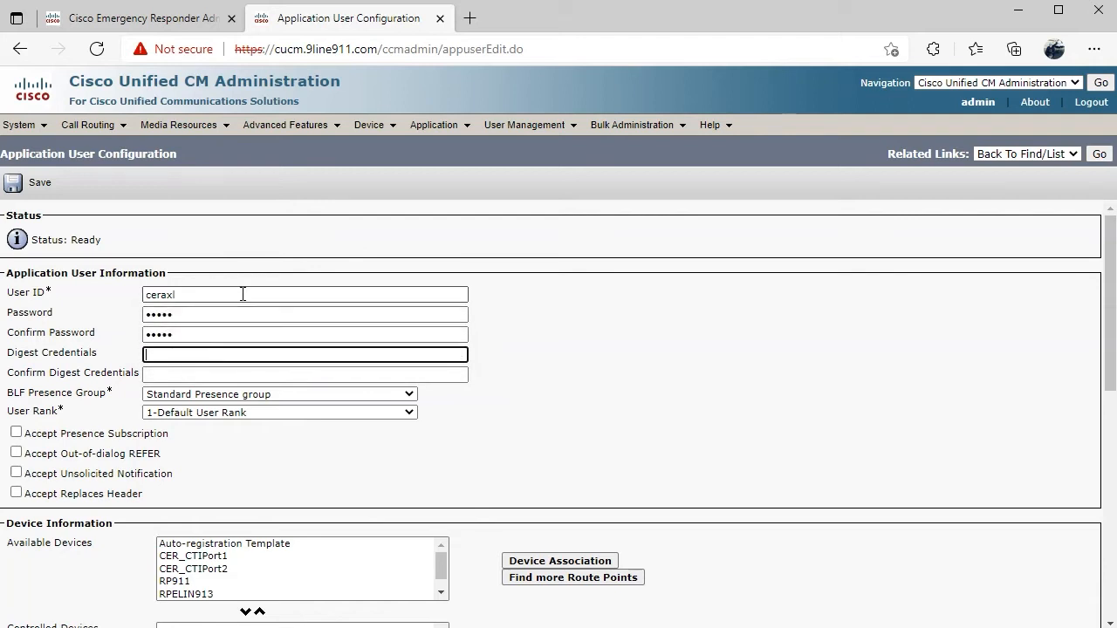
left_click(14, 183)
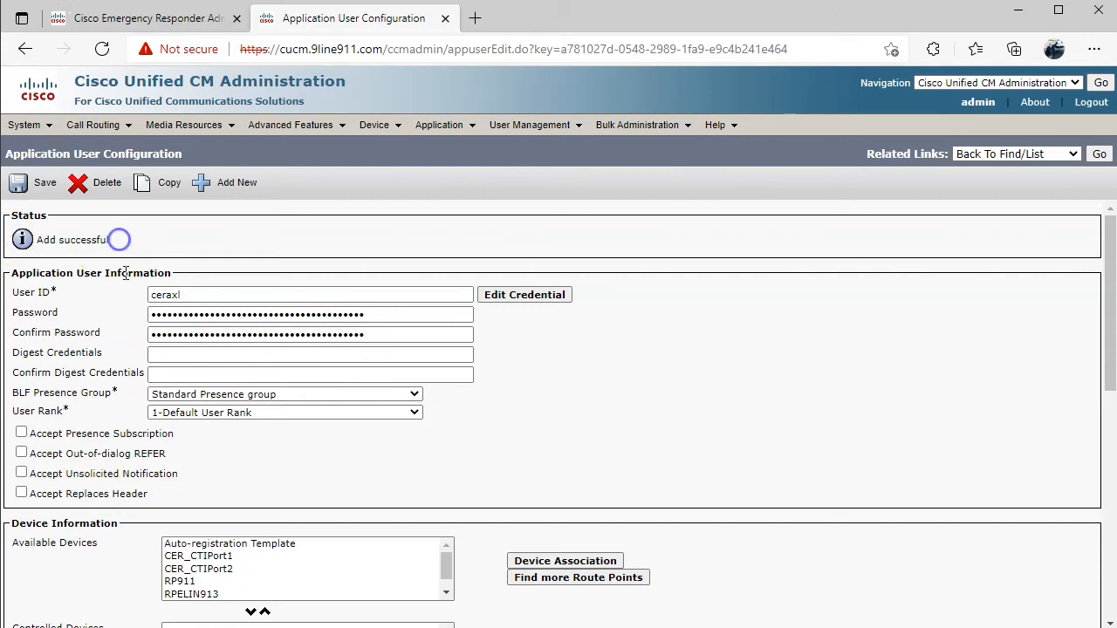
- Add ceraxl to AXL Access, Standard CCM Admin Users, RealtimeAndTraceCollection and CCM End Users, then save
scroll(80, 344, "down", 10)
left_click(491, 429)
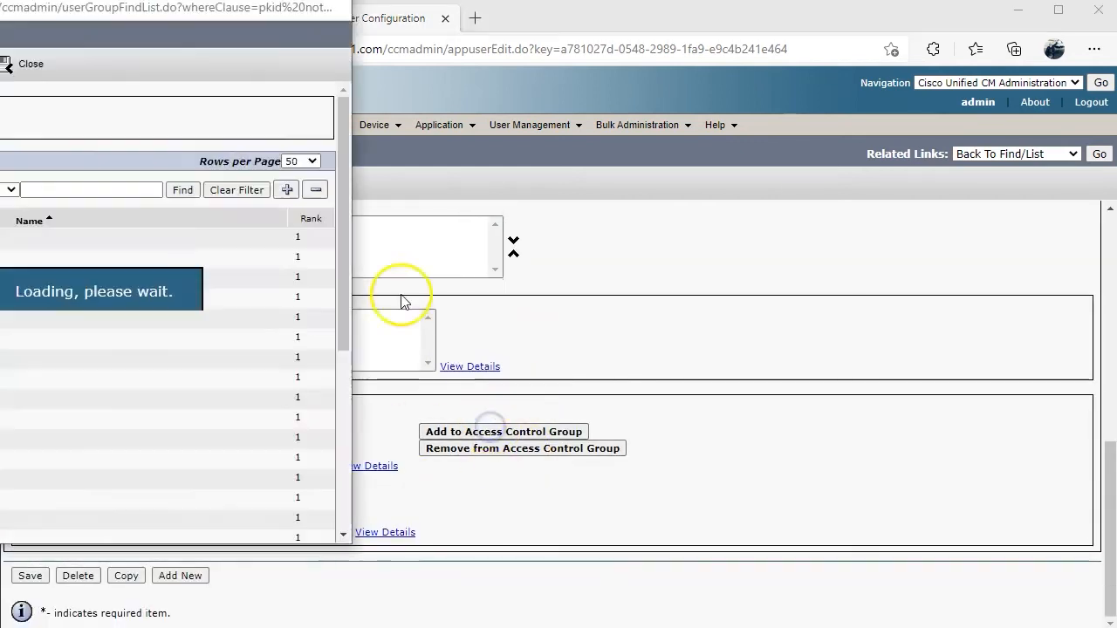
left_click_drag(87, 0, 551, 38)
left_click(229, 294)
scroll(357, 375, "down", 1)
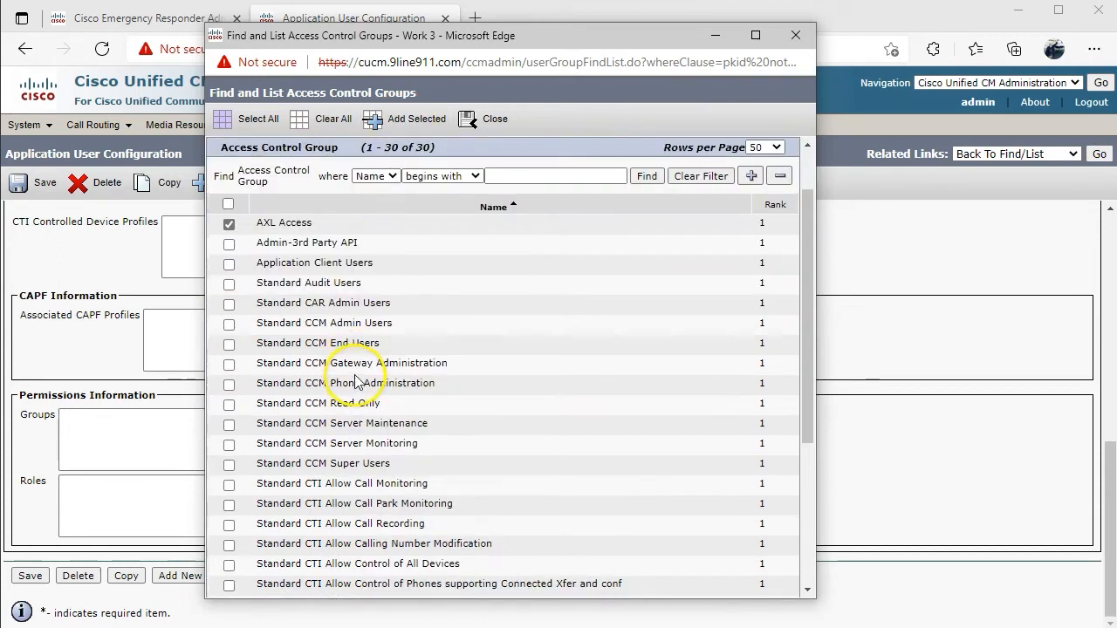
scroll(355, 381, "down", 1)
left_click(328, 253)
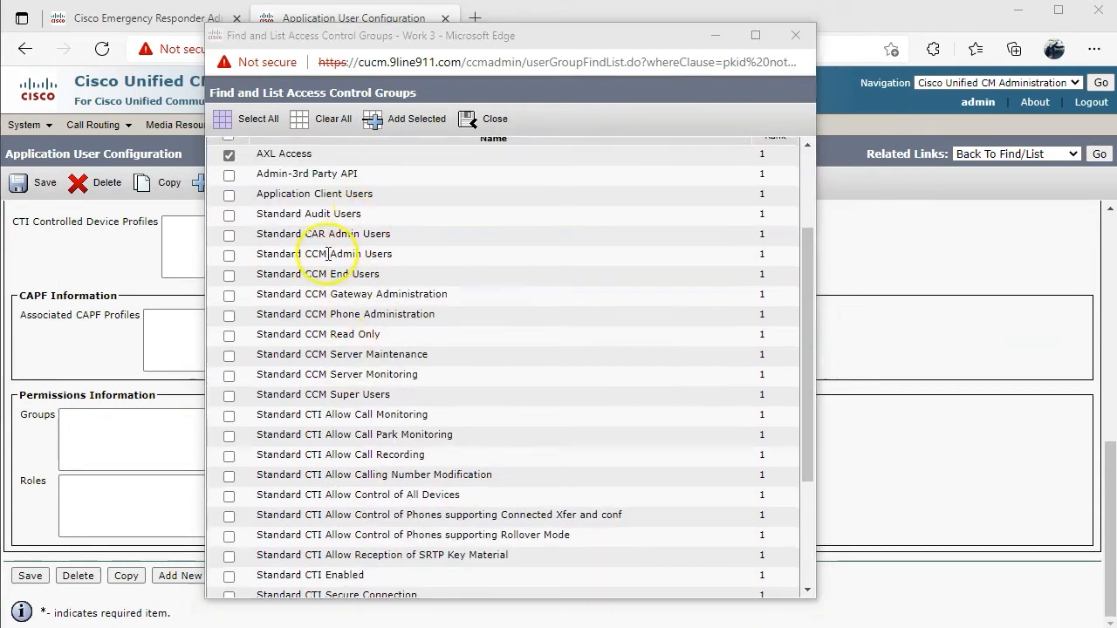
left_click(228, 256)
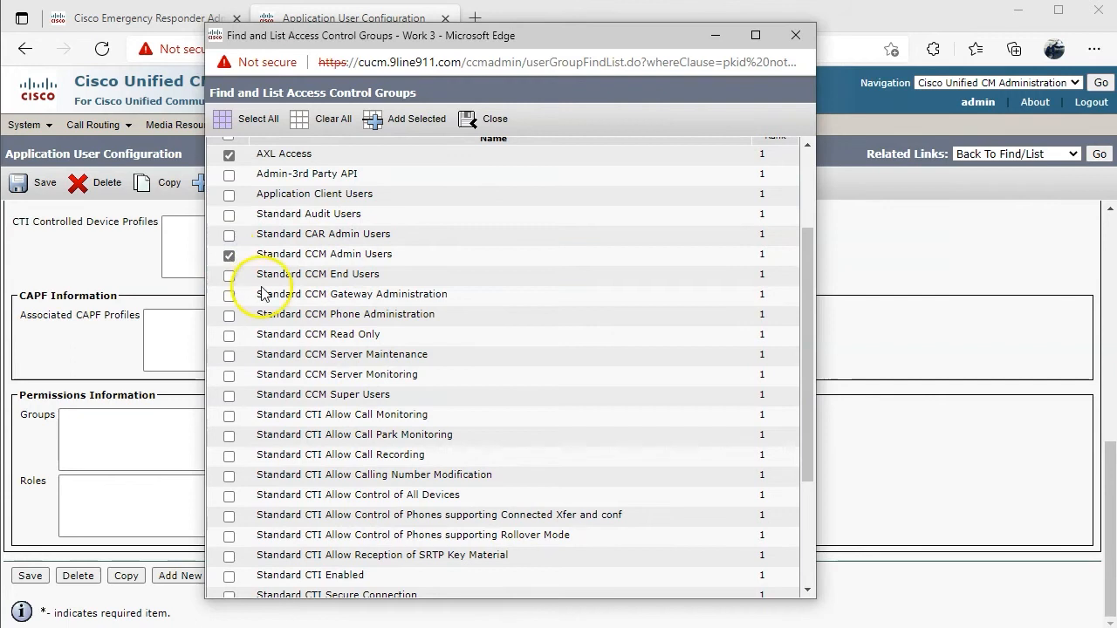
scroll(230, 462, "down", 1)
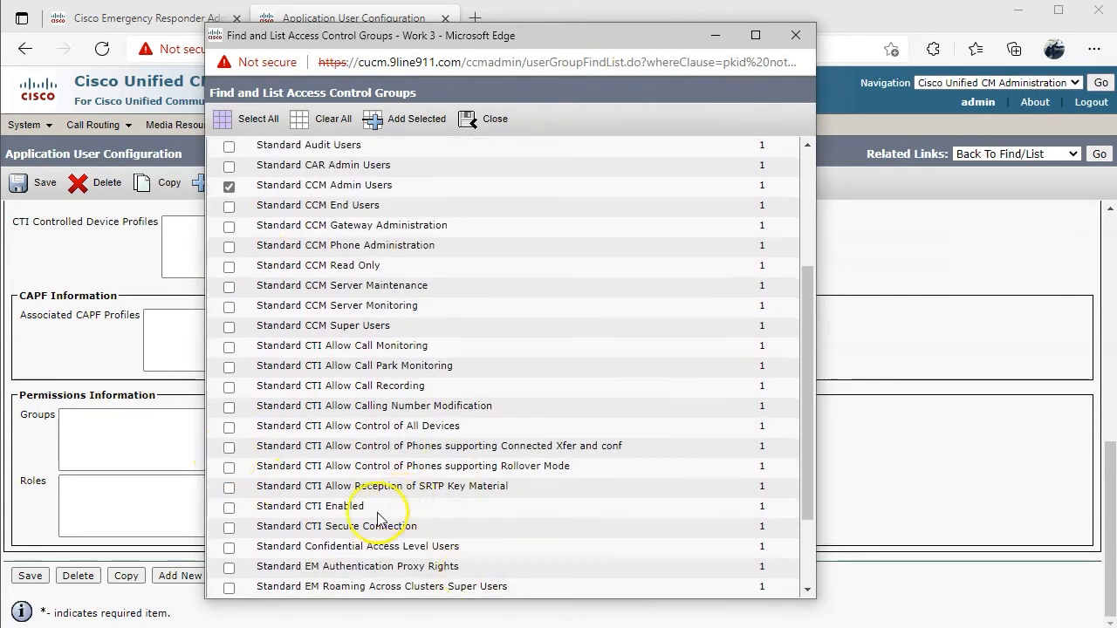
scroll(374, 549, "down", 1)
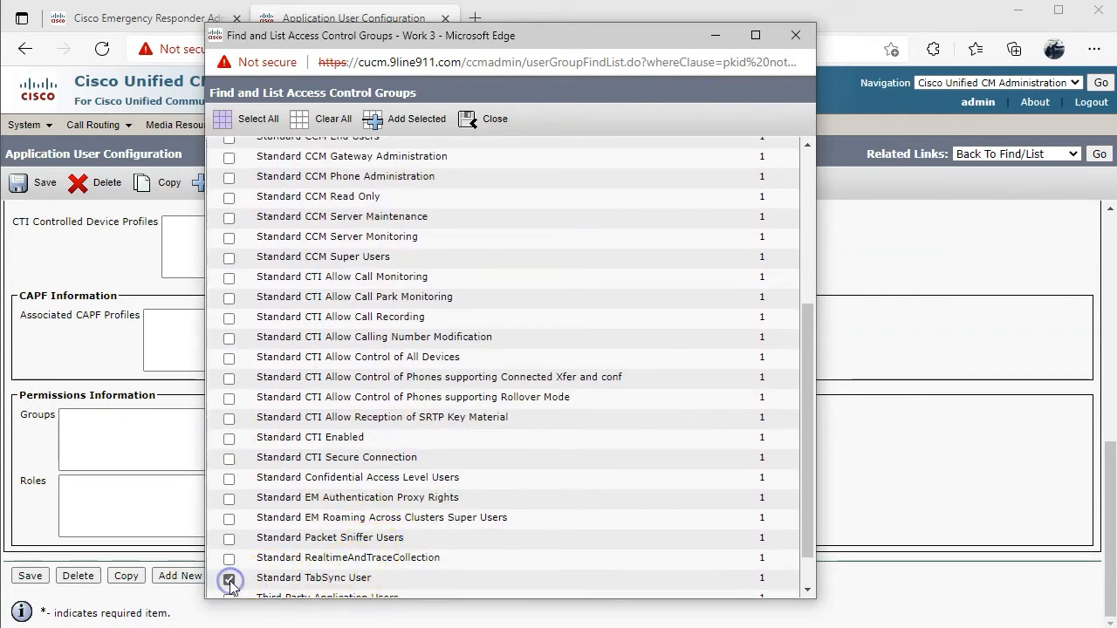
scroll(310, 561, "down", 1)
left_click(229, 514)
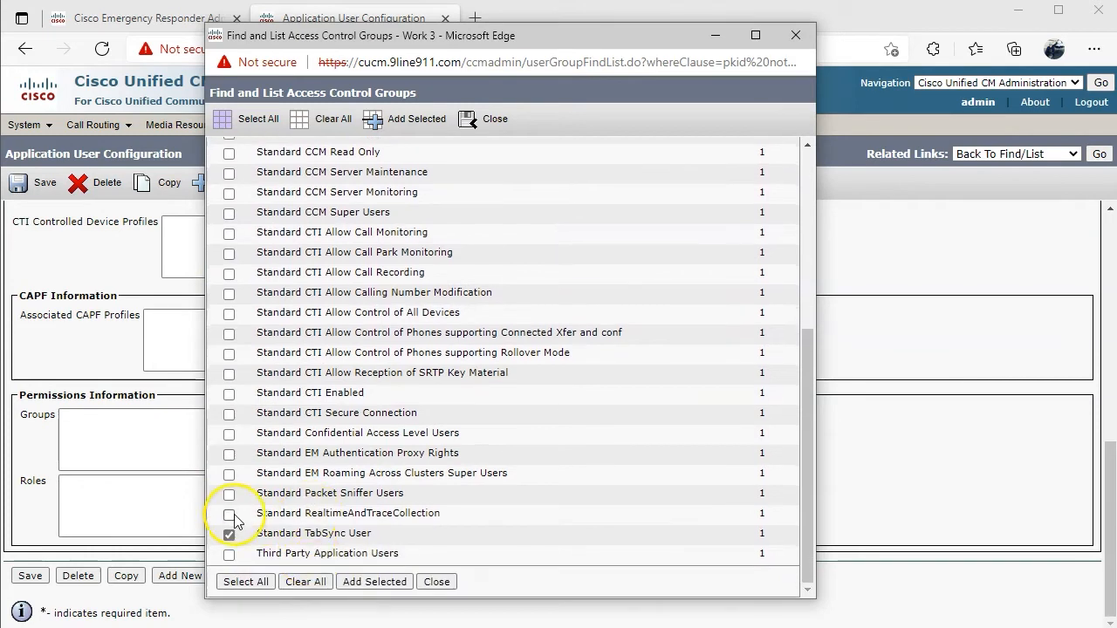
scroll(349, 447, "up", 4)
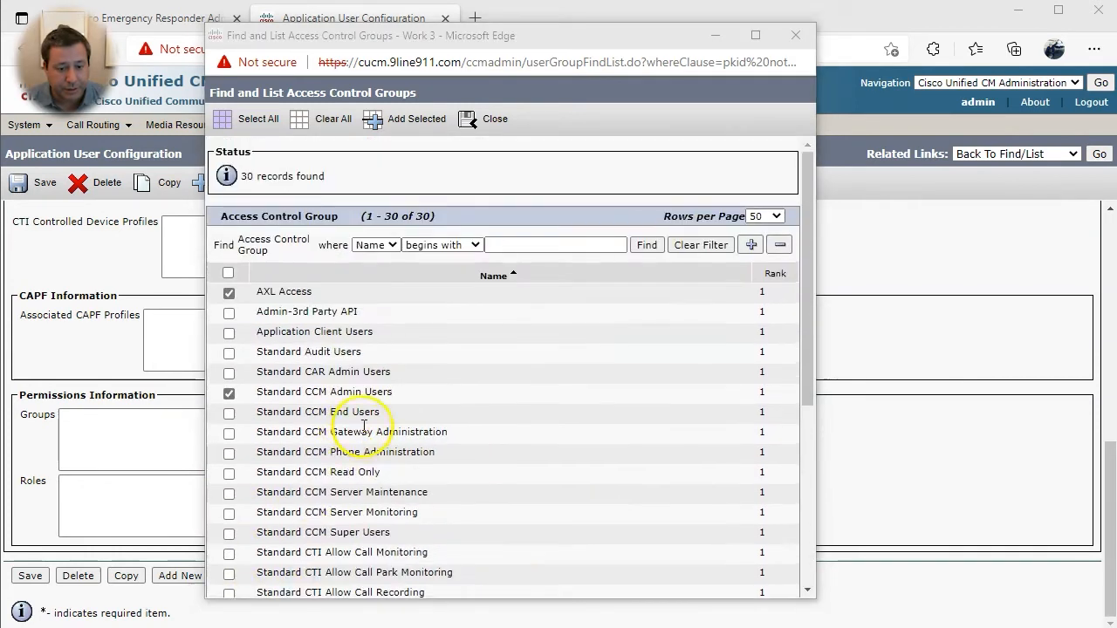
scroll(229, 397, "down", 1)
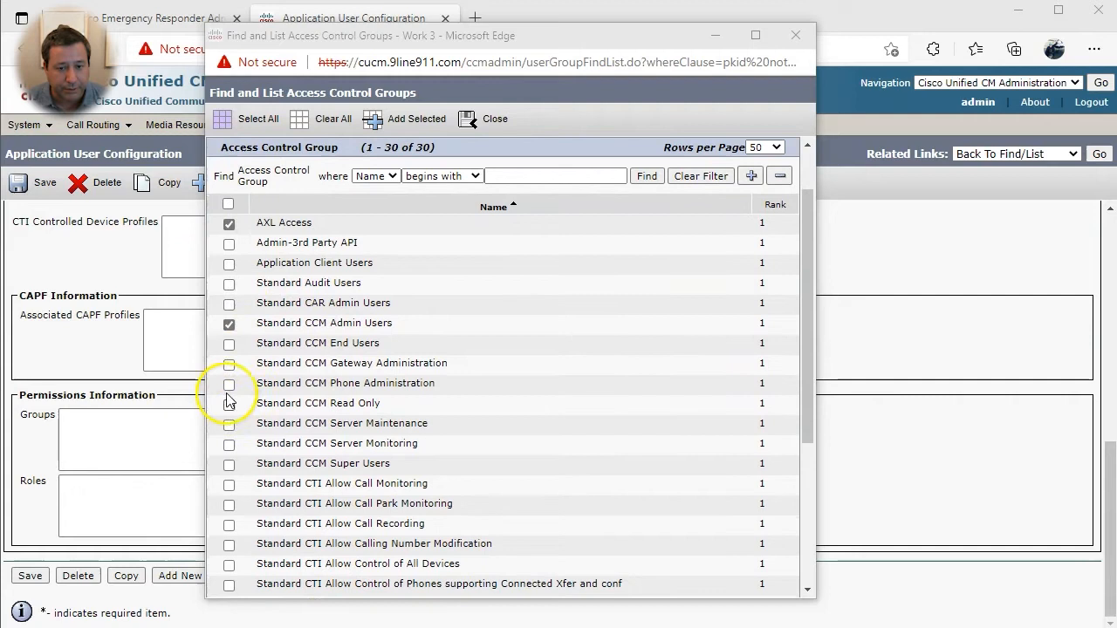
left_click(229, 343)
left_click(417, 119)
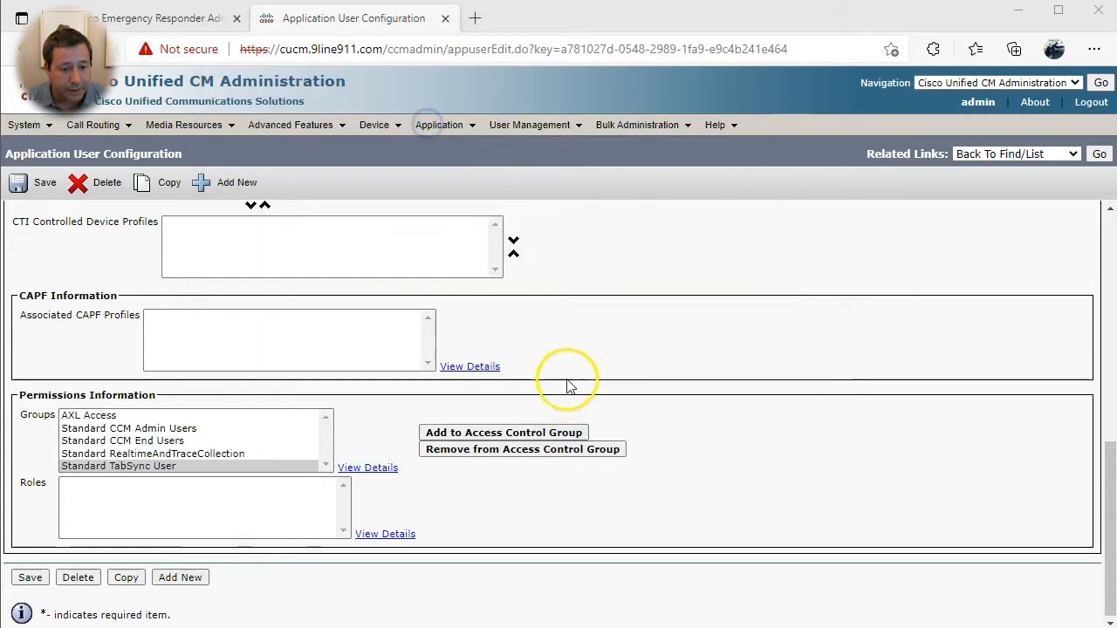
left_click(30, 578)
scroll(661, 554, "down", 10)
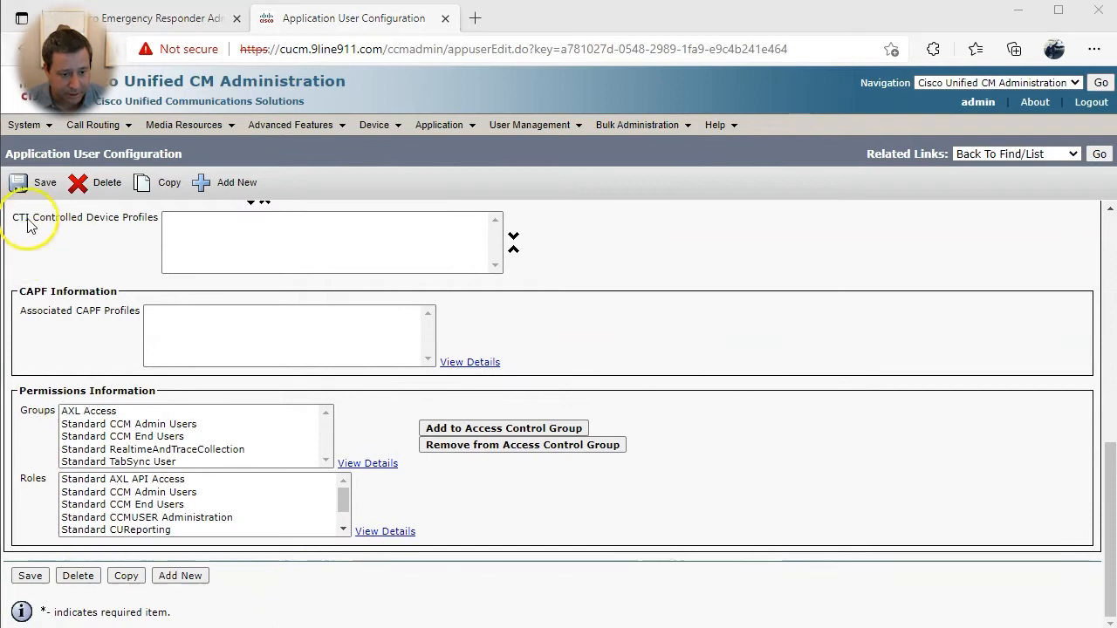
- Start a new application server of type CER Location Management
left_click(38, 117)
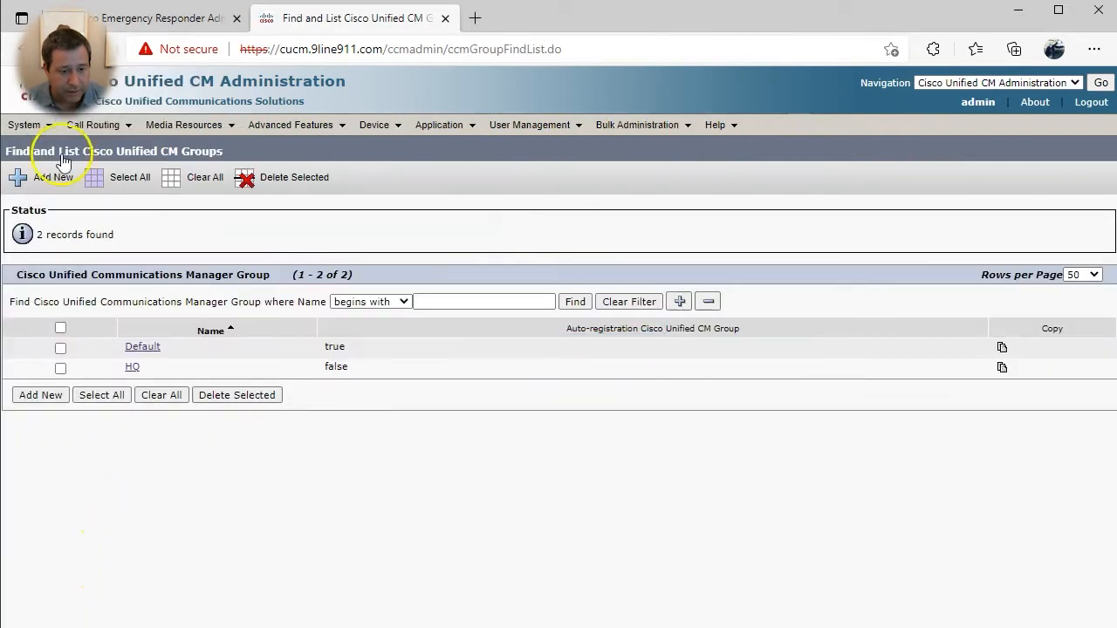
mouse_move(42, 129)
left_click(87, 512)
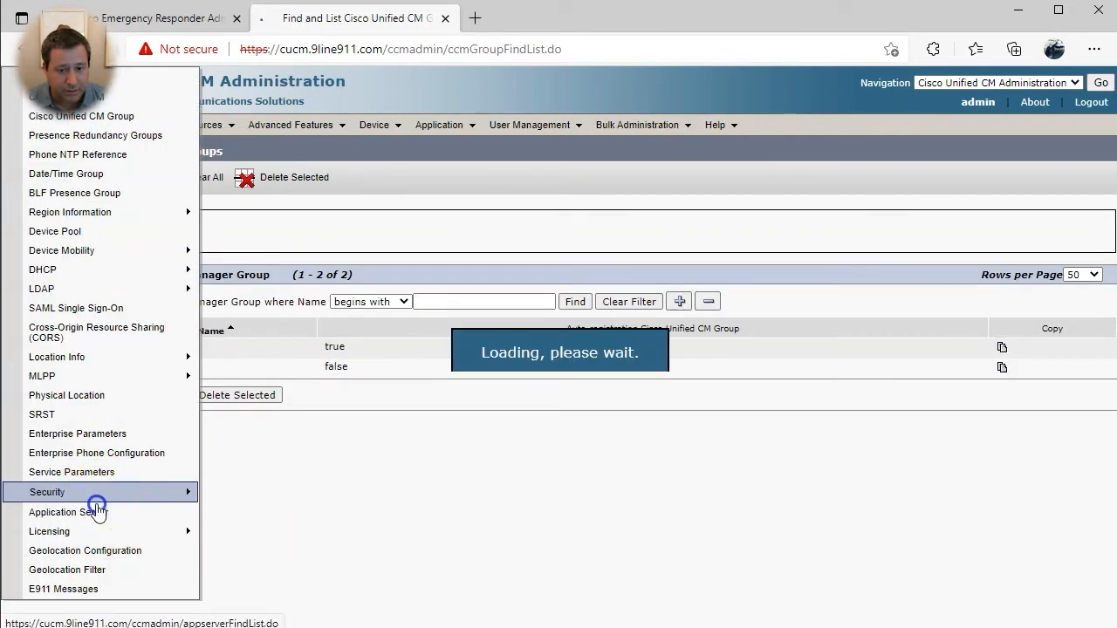
left_click(485, 240)
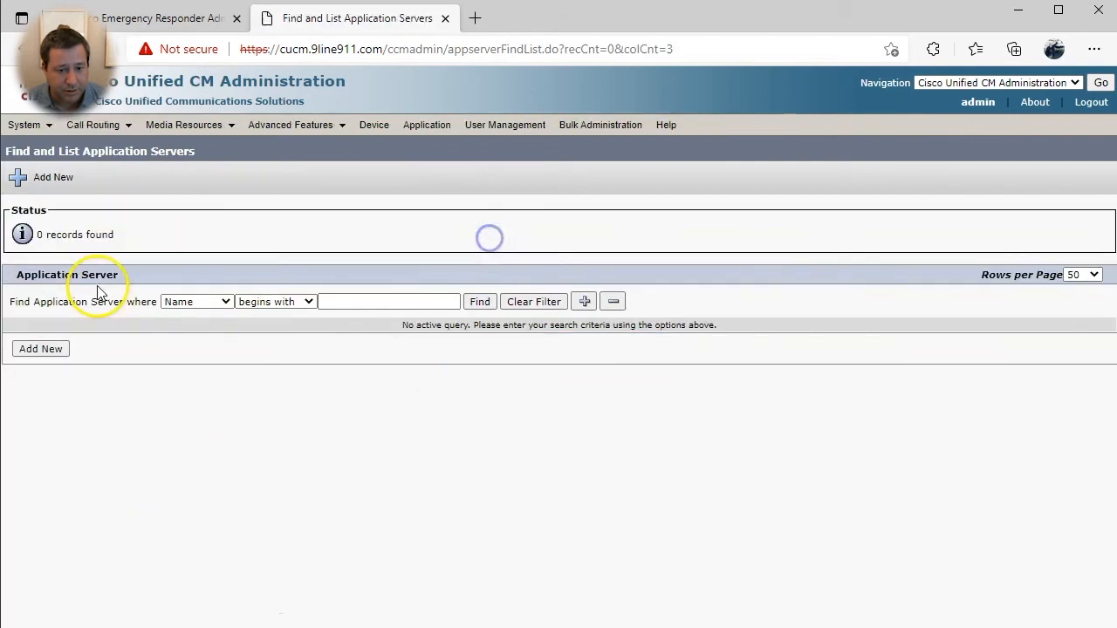
left_click(35, 348)
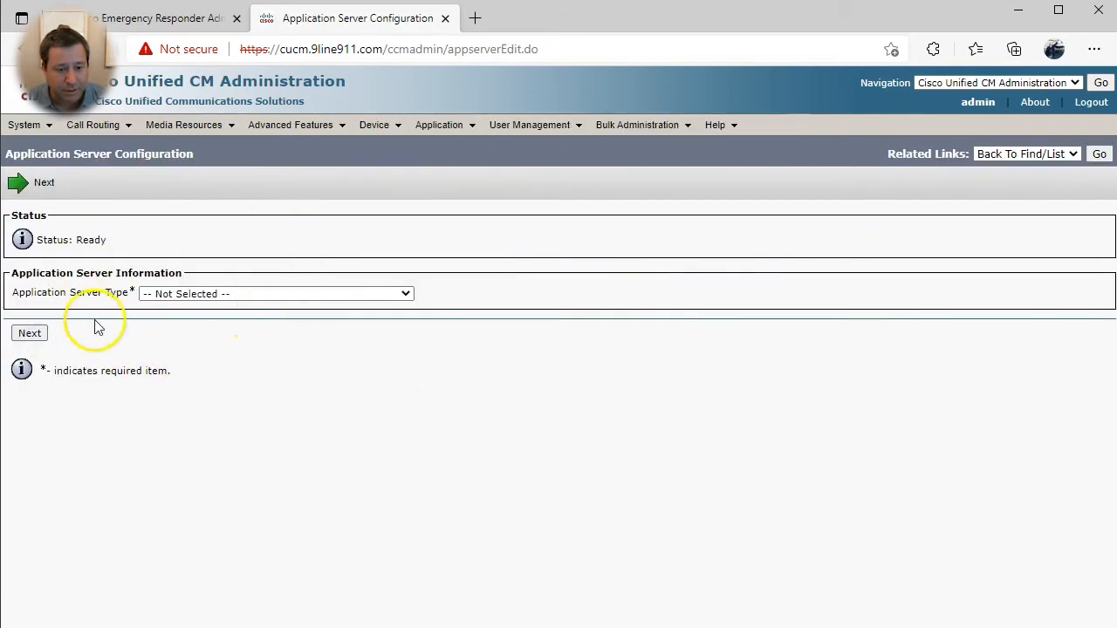
left_click(162, 295)
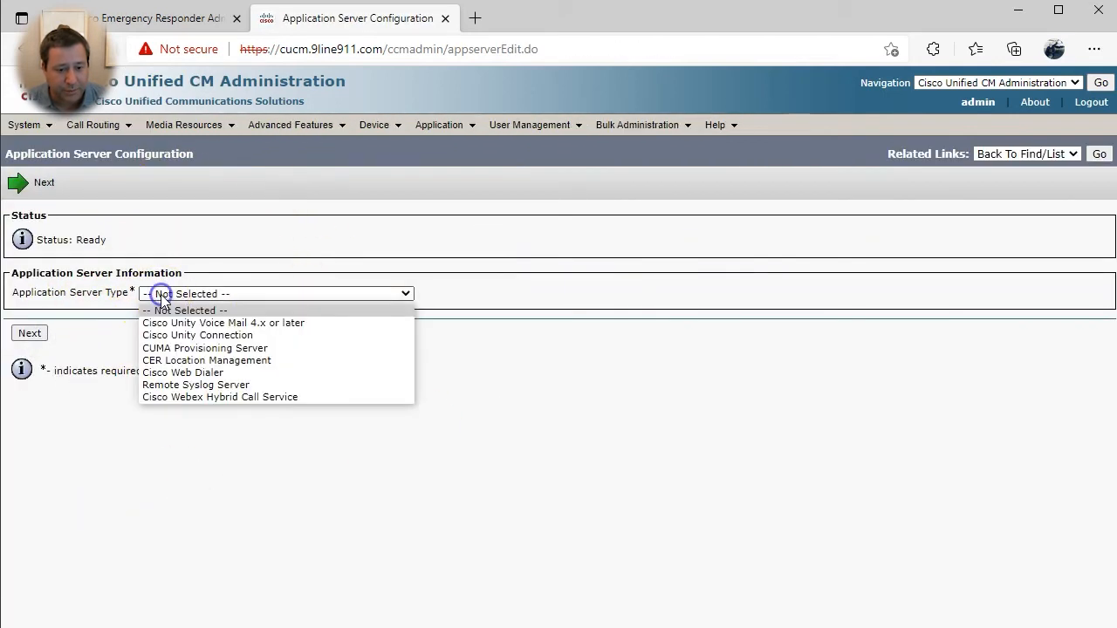
left_click(213, 362)
left_click(30, 333)
left_click(211, 309)
left_click(628, 341)
left_click(279, 305)
type("CER")
key("Tab")
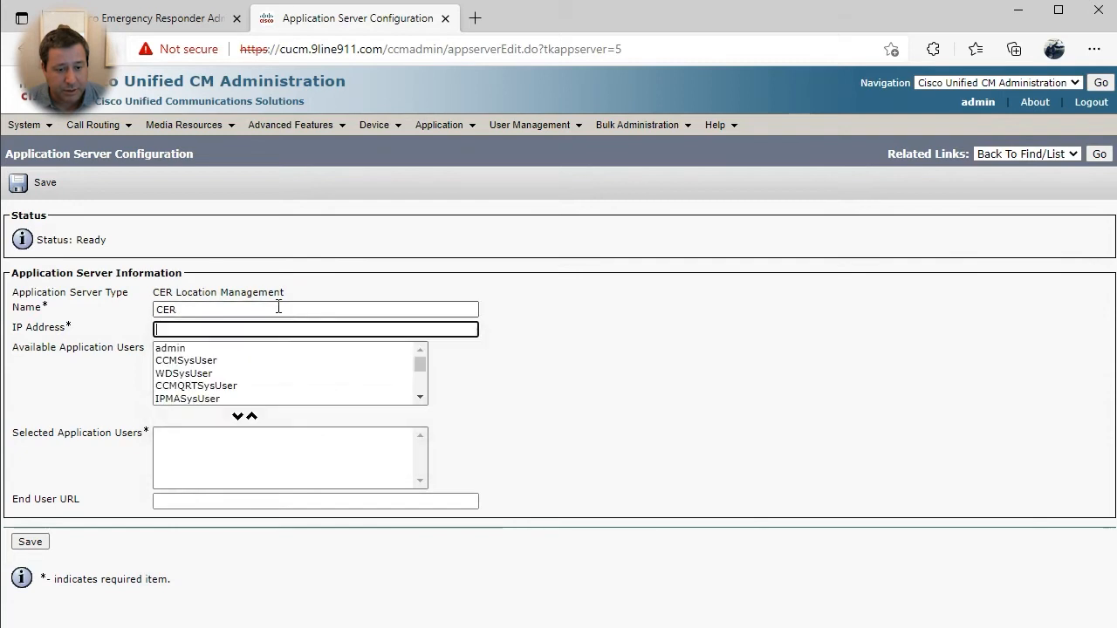
type("10.9.11.11")
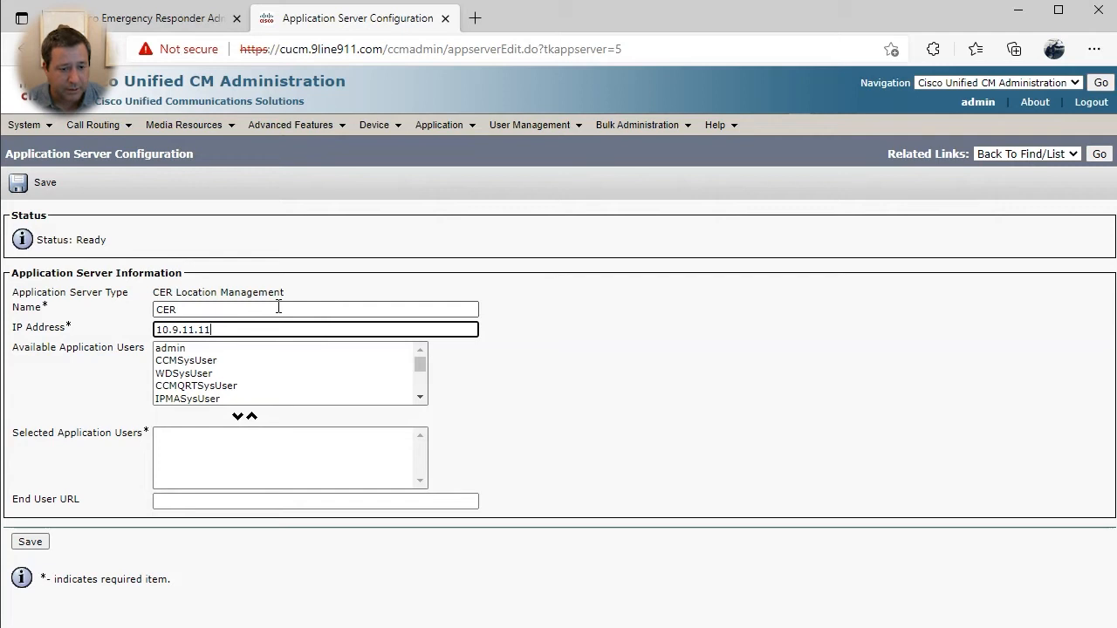
left_click(220, 375)
scroll(220, 374, "down", 5)
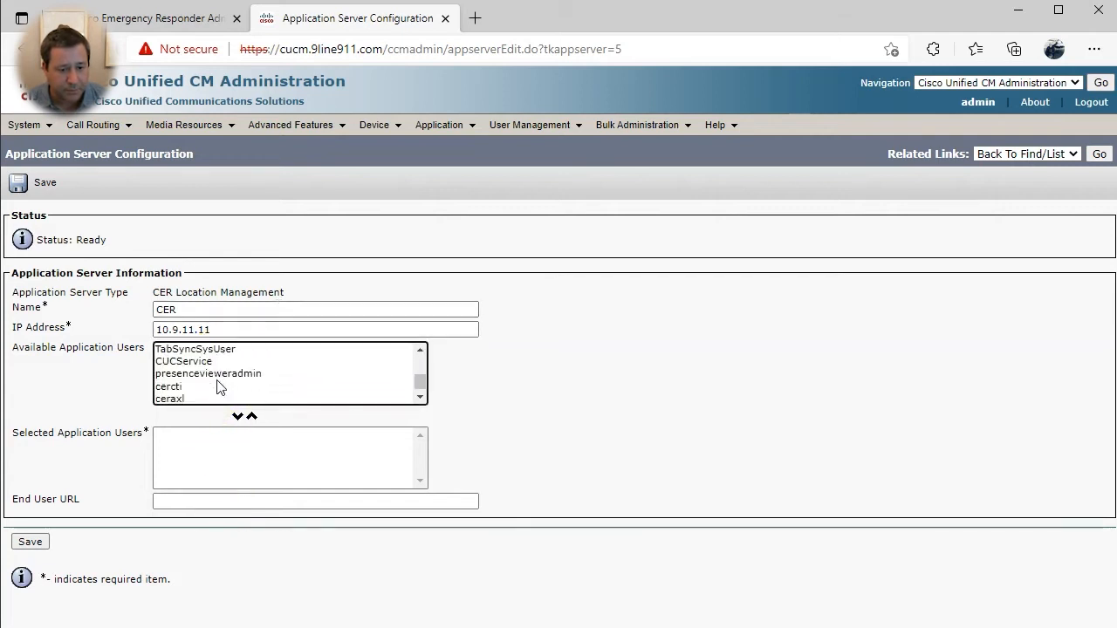
left_click(199, 398)
left_click(237, 416)
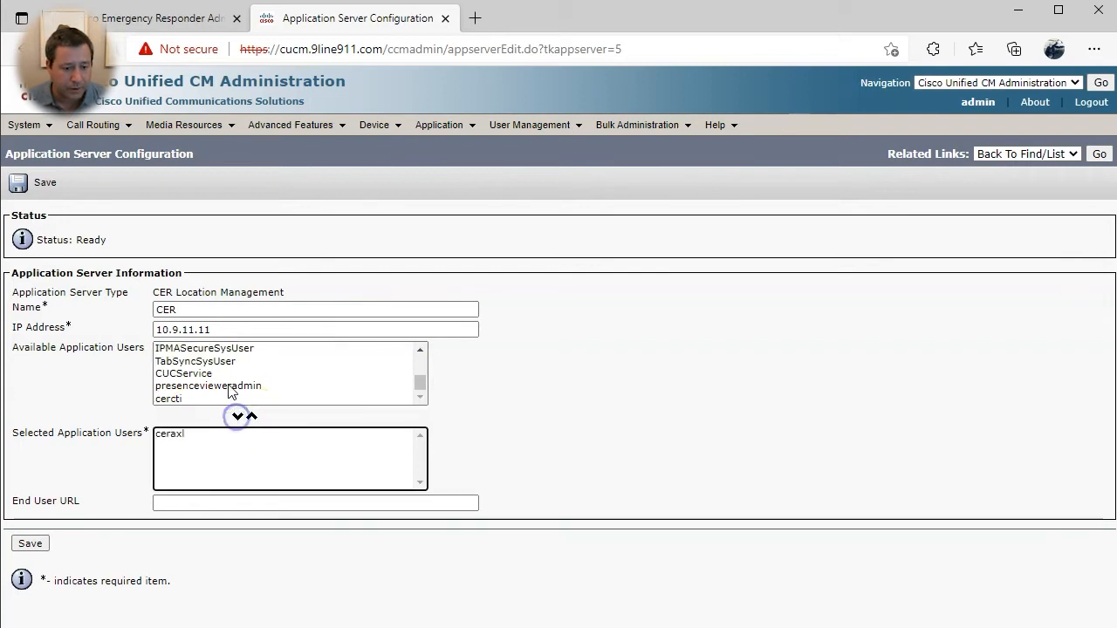
left_click(194, 500)
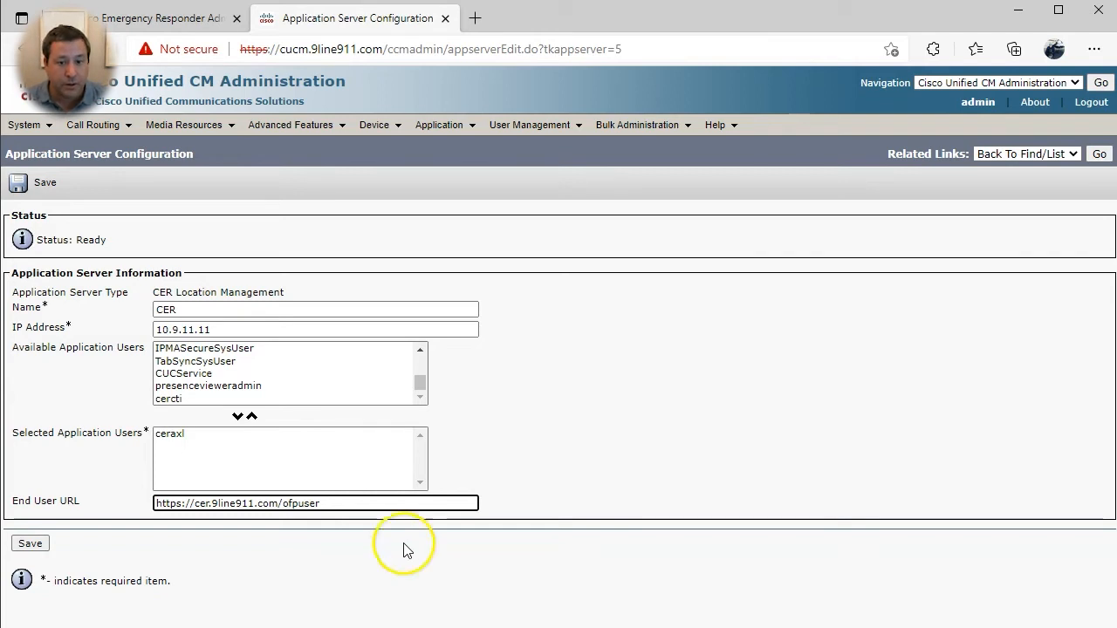
left_click(30, 543)
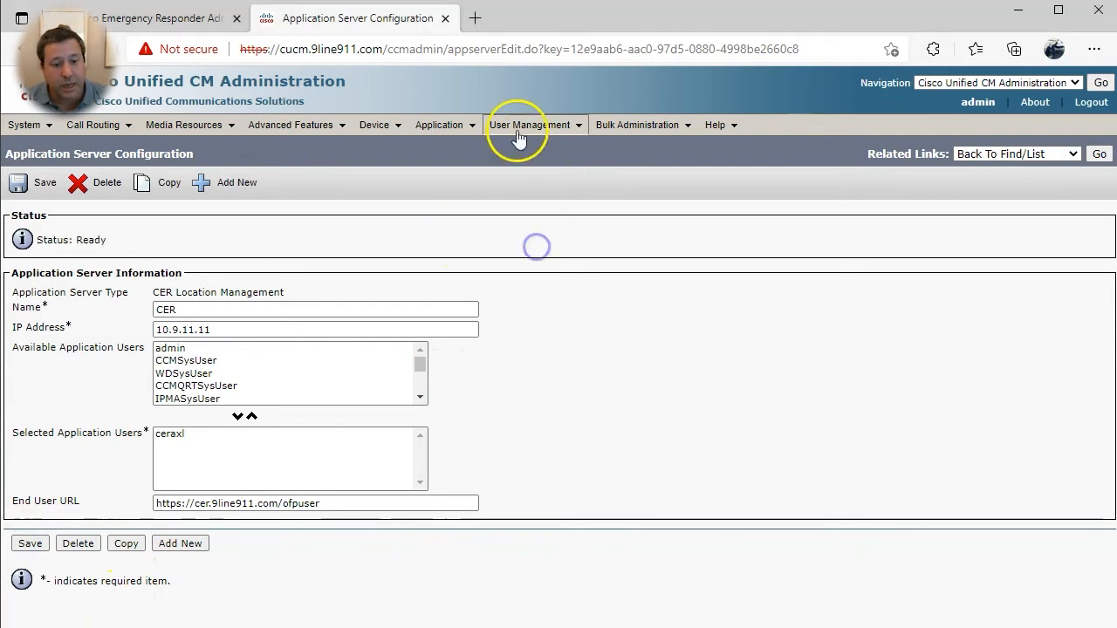
- Add a new end user and enter its user ID and a confirmed password
mouse_move(524, 127)
left_click(518, 165)
left_click(41, 288)
left_click(175, 309)
type("mark")
key("Tab")
type("cisco")
key("Tab")
type("cisco")
key("Tab")
- Fill in the new user's last name and first name
key("Tab")
key("Tab")
key("Tab")
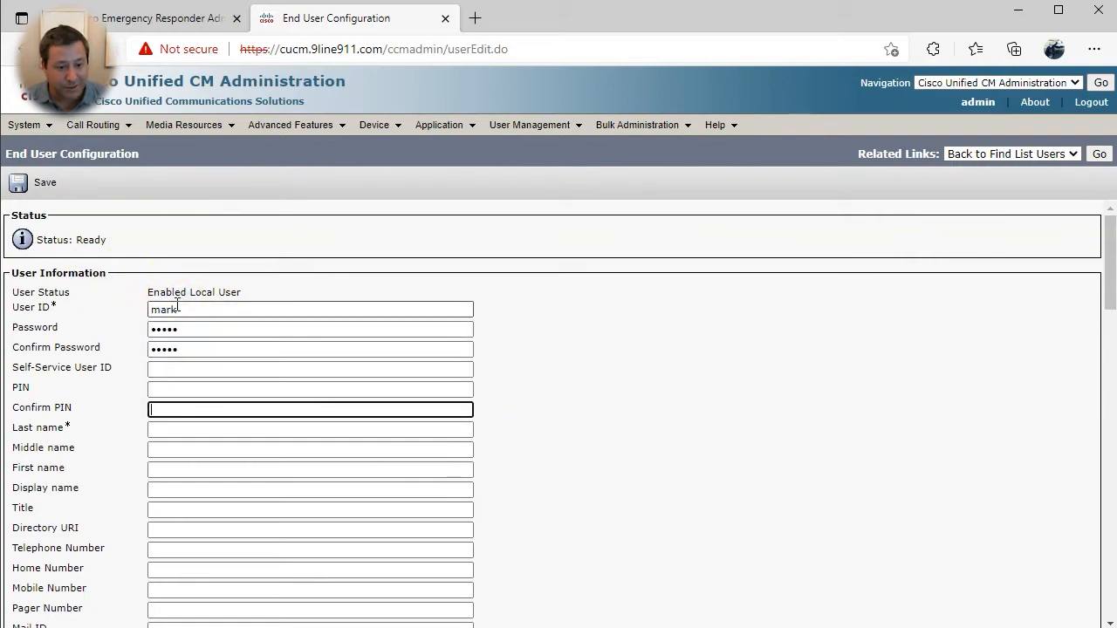
key("Tab")
scroll(169, 314, "down", 3)
scroll(128, 380, "down", 3)
key("Tab")
scroll(130, 386, "up", 3)
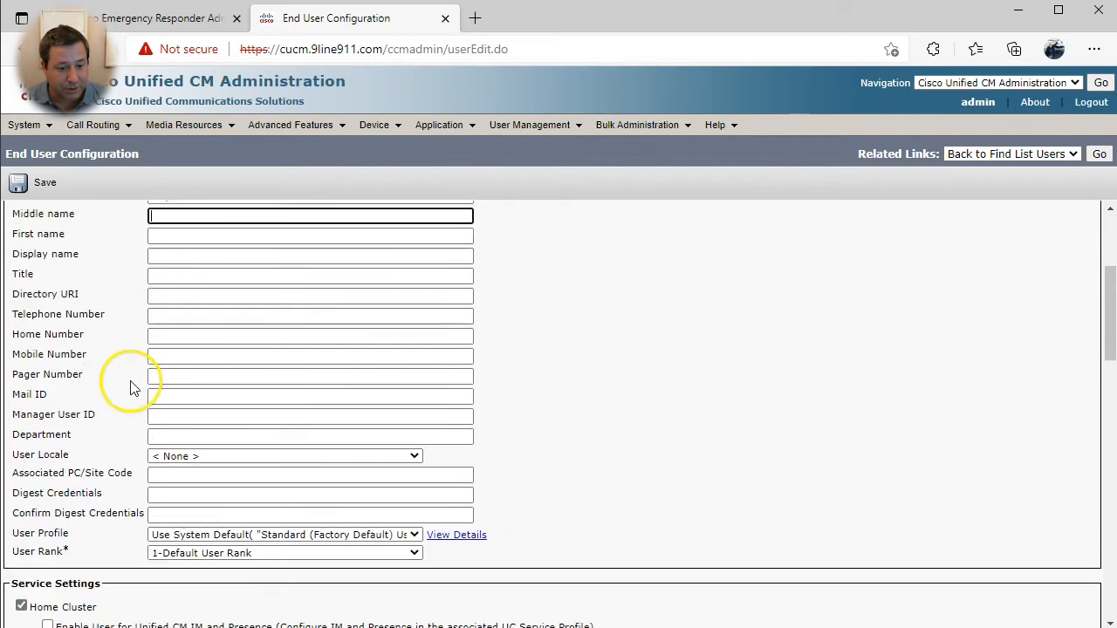
key("Tab")
scroll(605, 511, "down", 2)
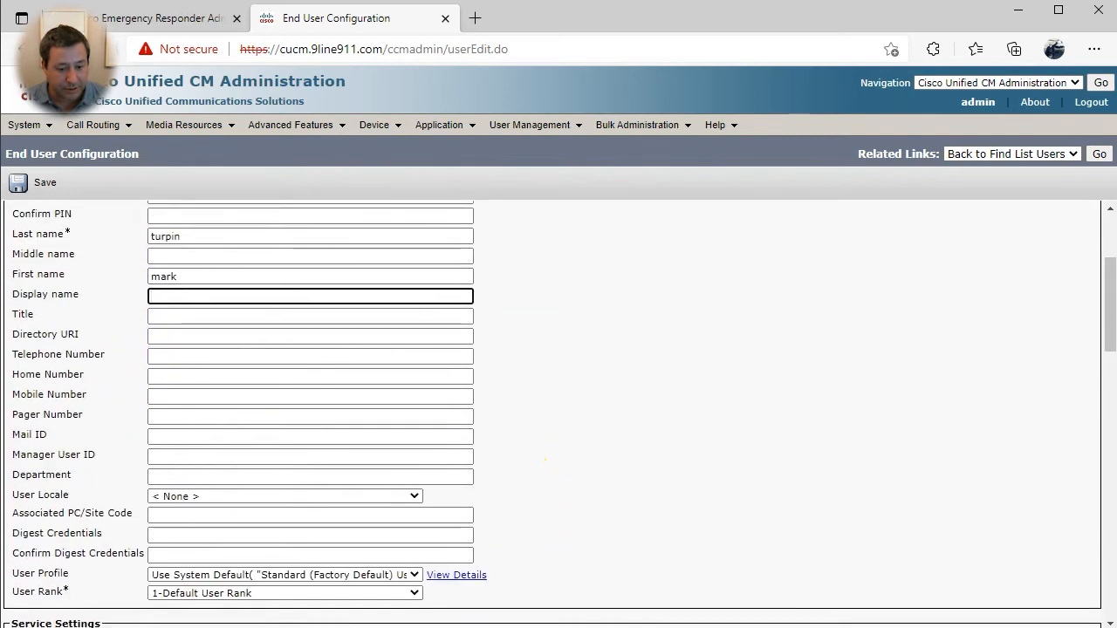
left_click(602, 466)
- Enable the user for Unified CM IM and Presence and save the end user
scroll(601, 466, "down", 4)
left_click(47, 344)
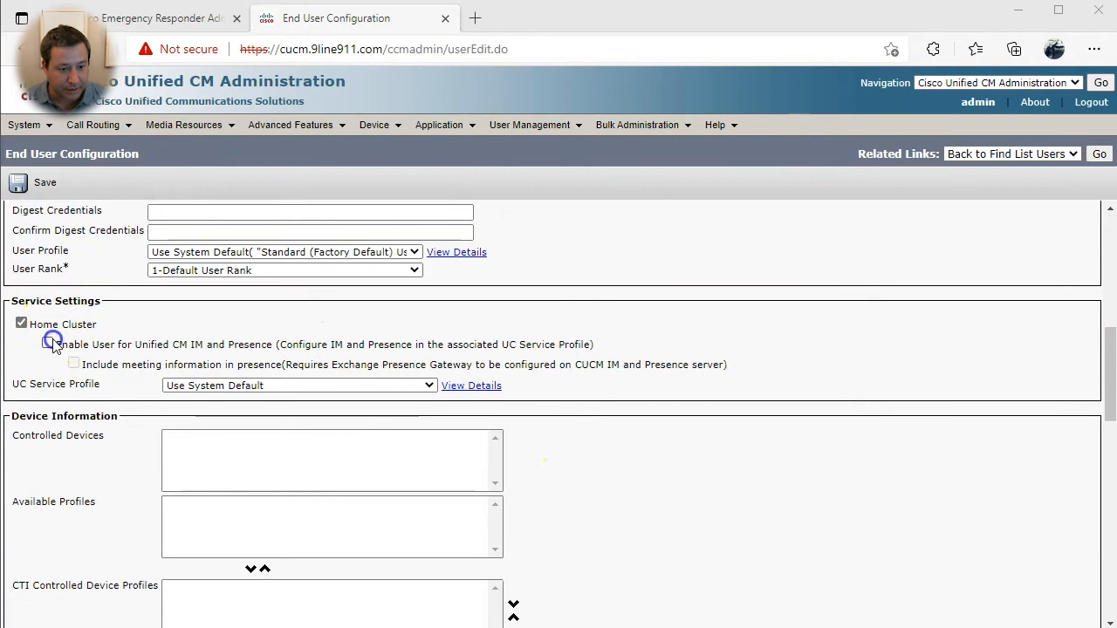
scroll(67, 407, "down", 5)
scroll(67, 411, "down", 5)
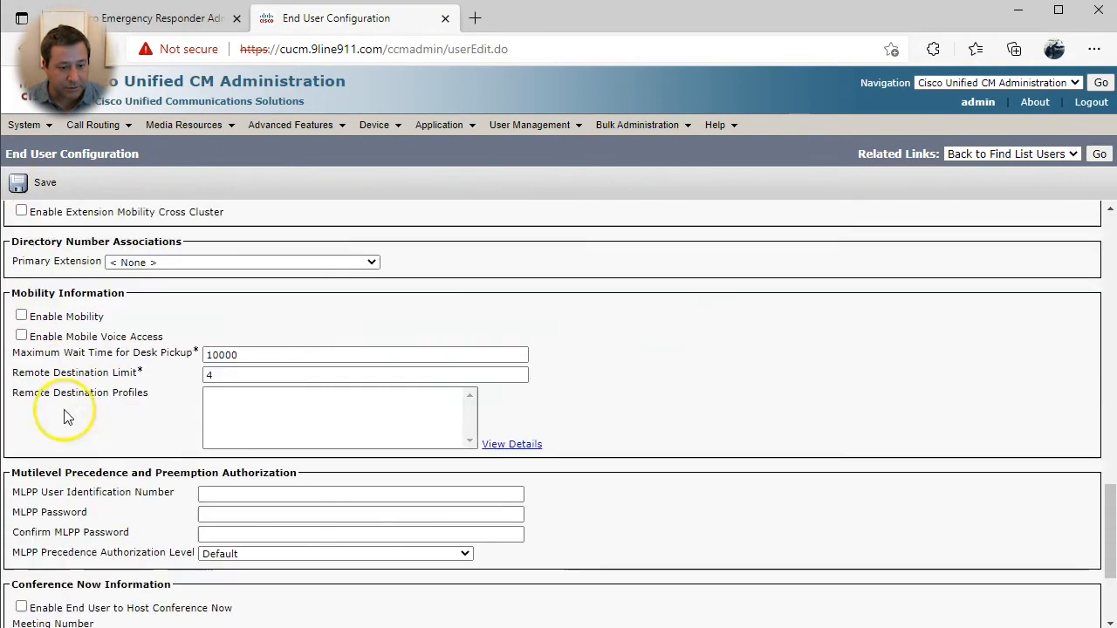
left_click(26, 183)
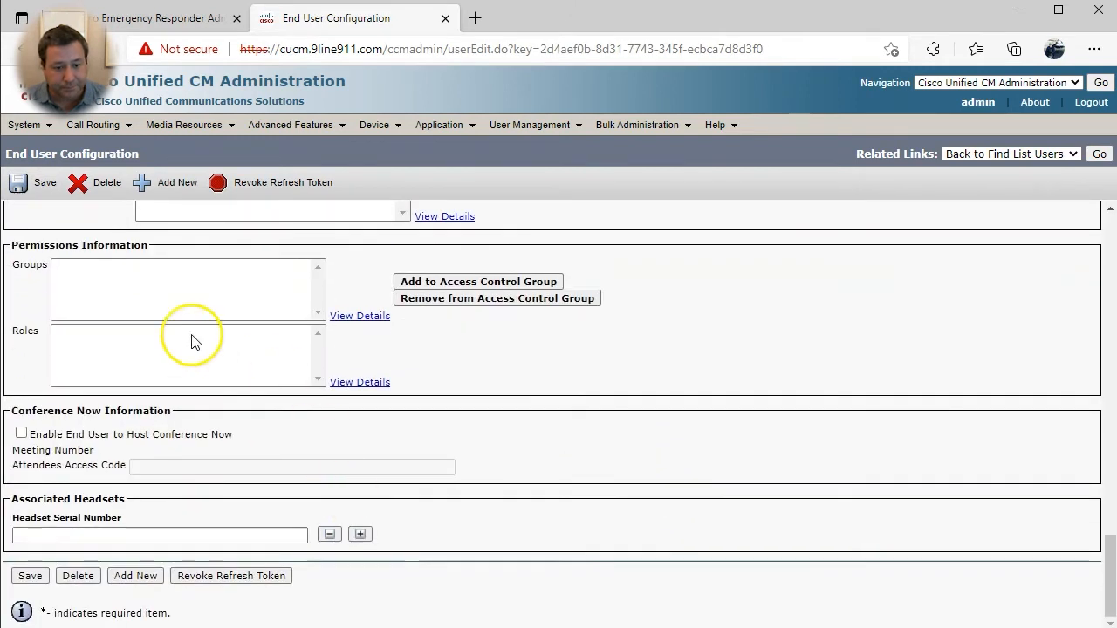
- Add the user to Standard CCM End Users, Standard CTI Enabled, and CTI Xfer/conf and Rollover Mode control groups, then save
left_click(434, 282)
left_click_drag(28, 2, 560, 42)
scroll(452, 380, "down", 3)
scroll(444, 383, "up", 2)
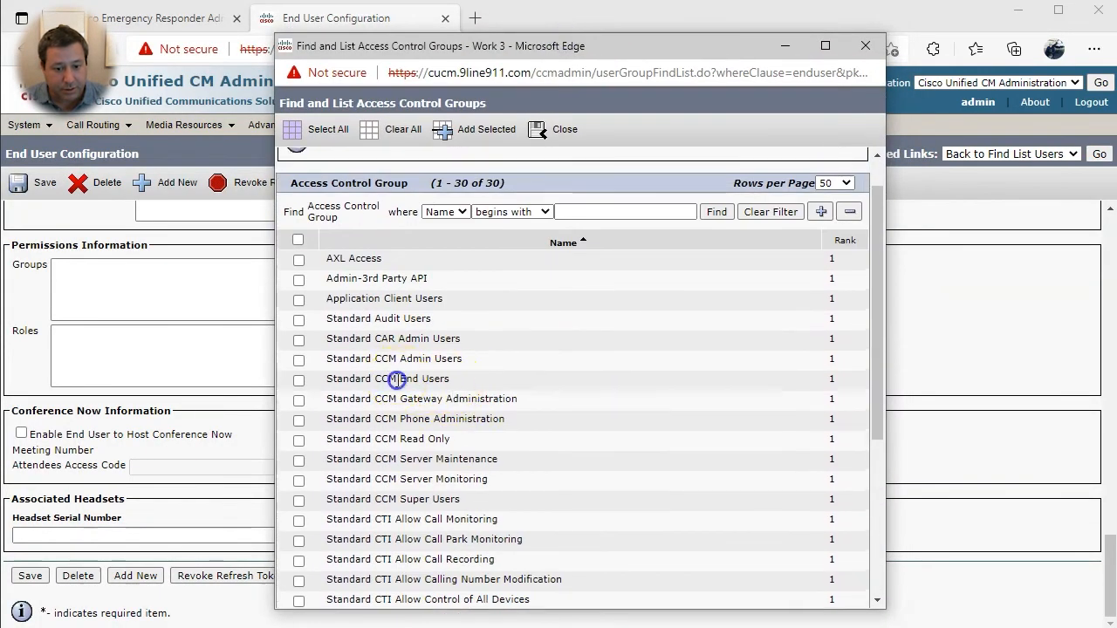
left_click(298, 380)
scroll(300, 449, "down", 5)
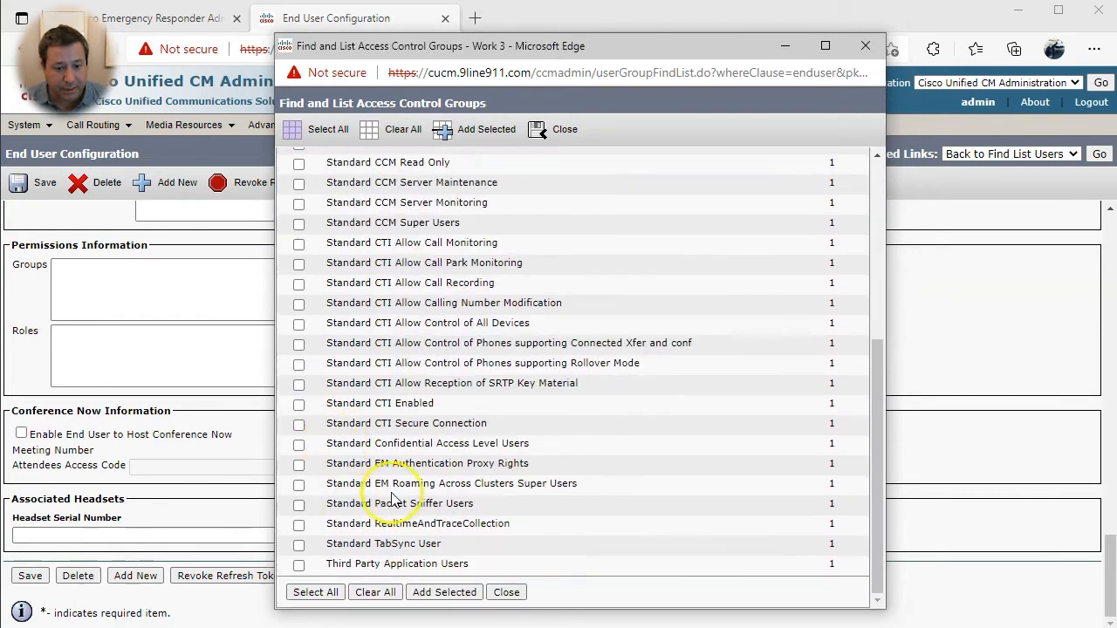
left_click(398, 403, "shift")
left_click(299, 404)
left_click(577, 364)
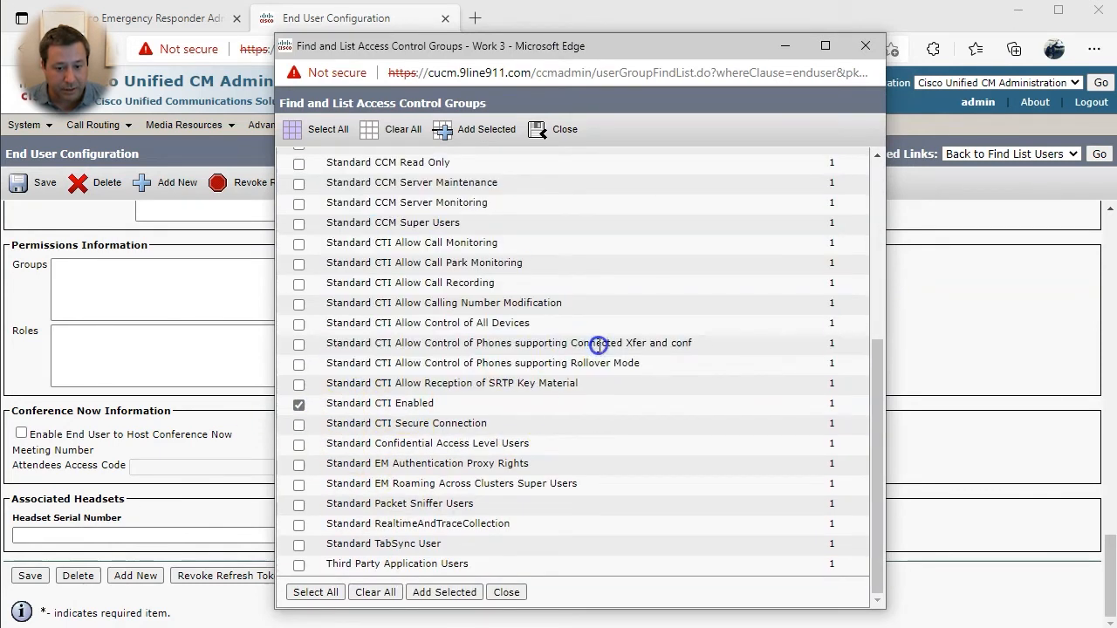
left_click(298, 364)
left_click(299, 344)
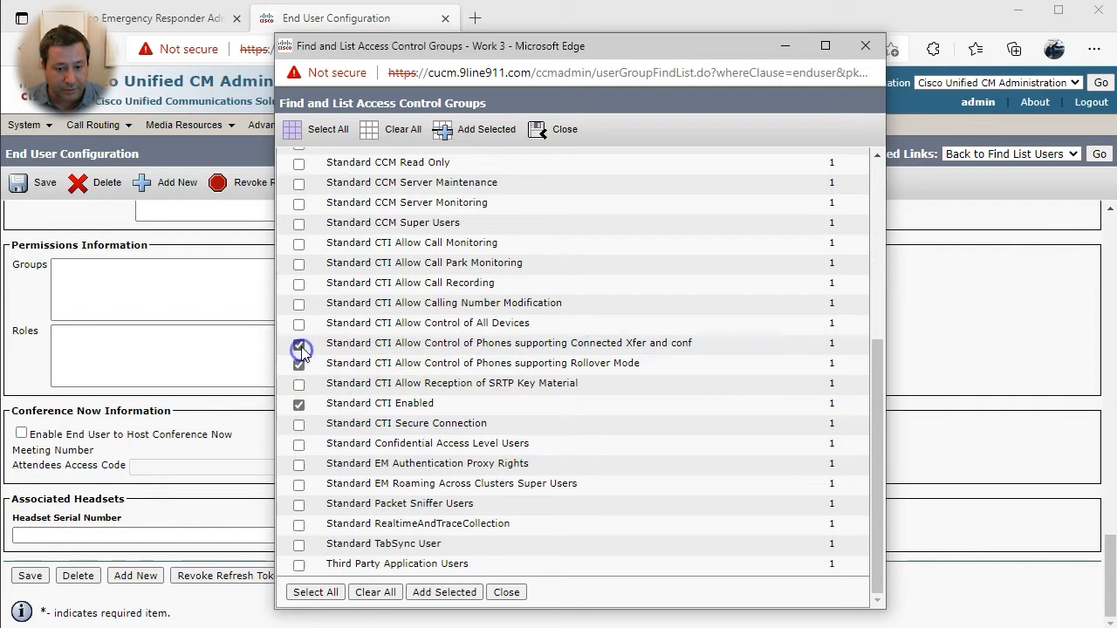
left_click(428, 593)
left_click(33, 578)
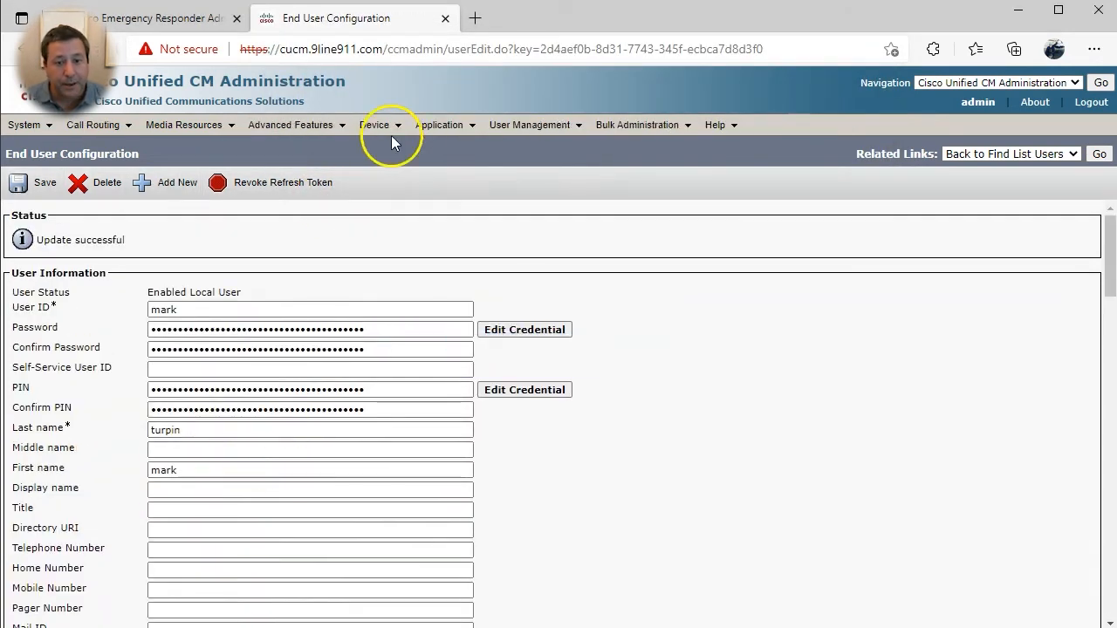
- Start adding a new phone of type Cisco 8865
mouse_move(387, 127)
left_click(395, 204)
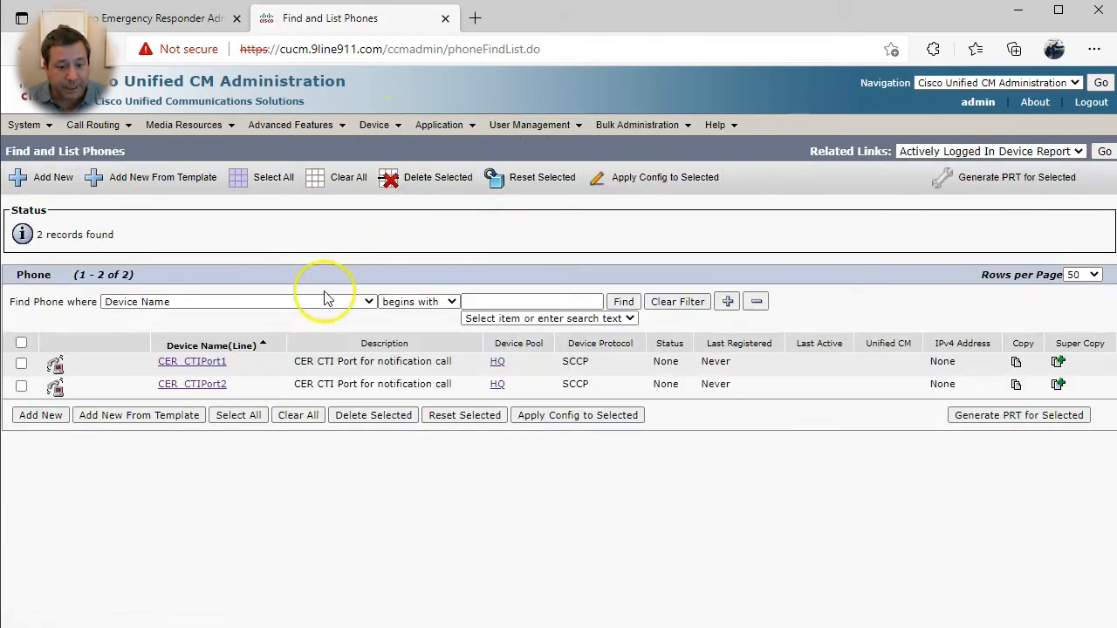
left_click(45, 415)
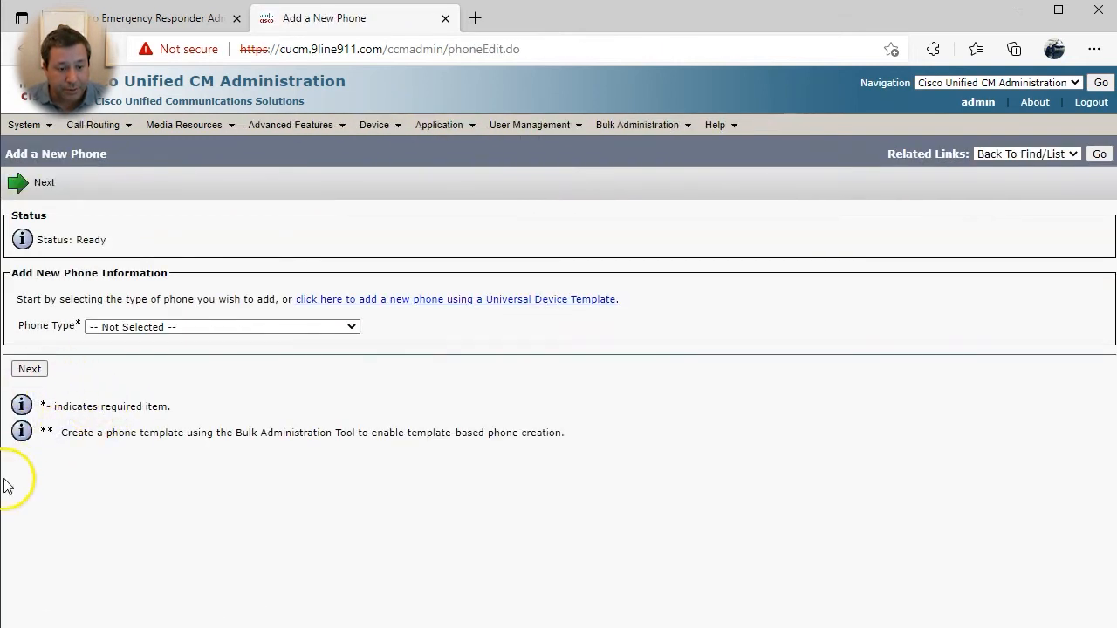
left_click(146, 324)
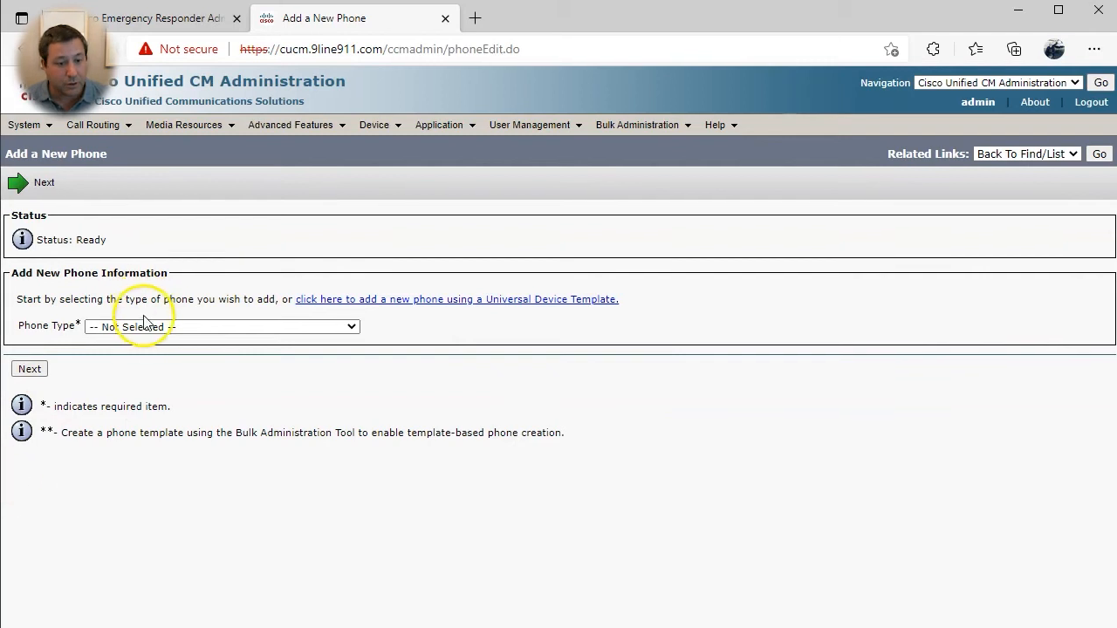
key("Down")
type("isco 8865")
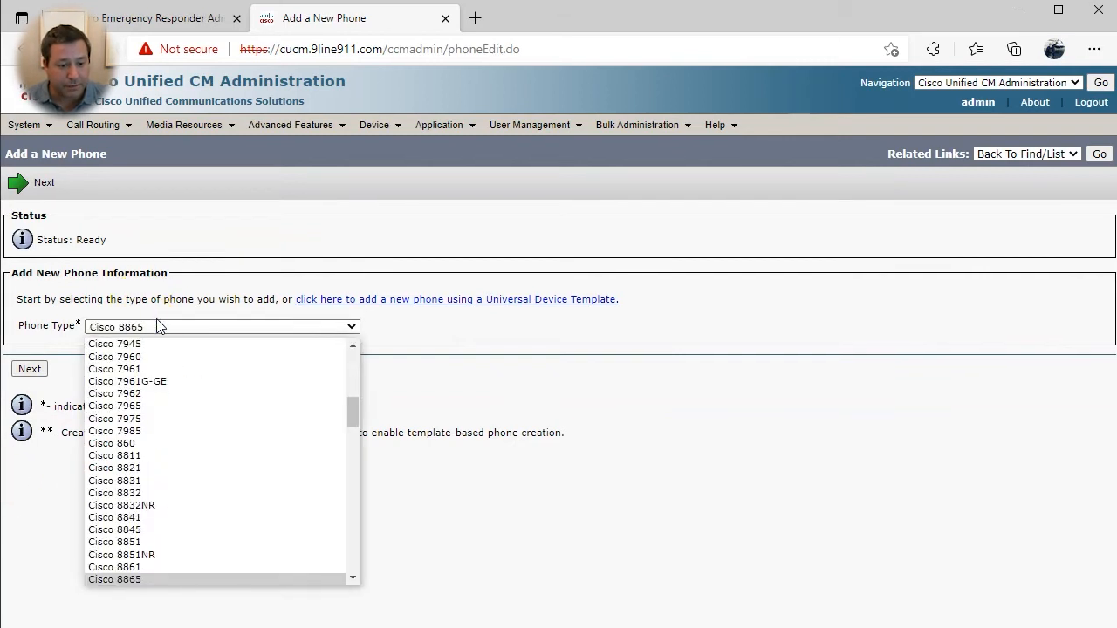
key("Return")
left_click(26, 370)
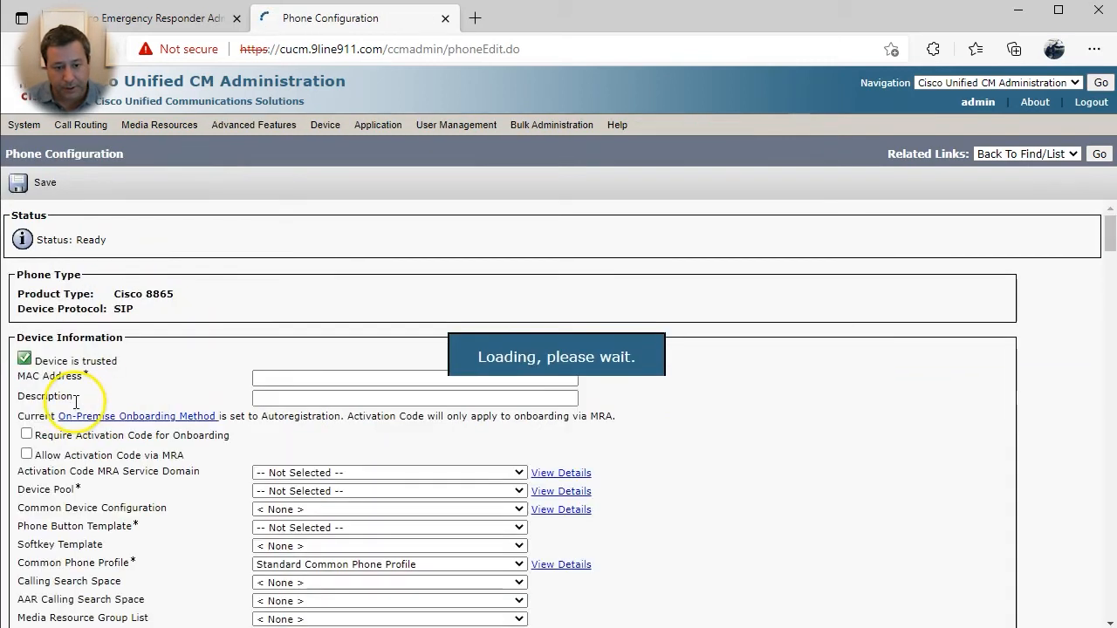
- Paste the phone's MAC address, set device pool HQ and make the new user its owner
left_click(319, 379)
type("AC7E8AB76491")
key("Tab")
scroll(553, 425, "down", 3)
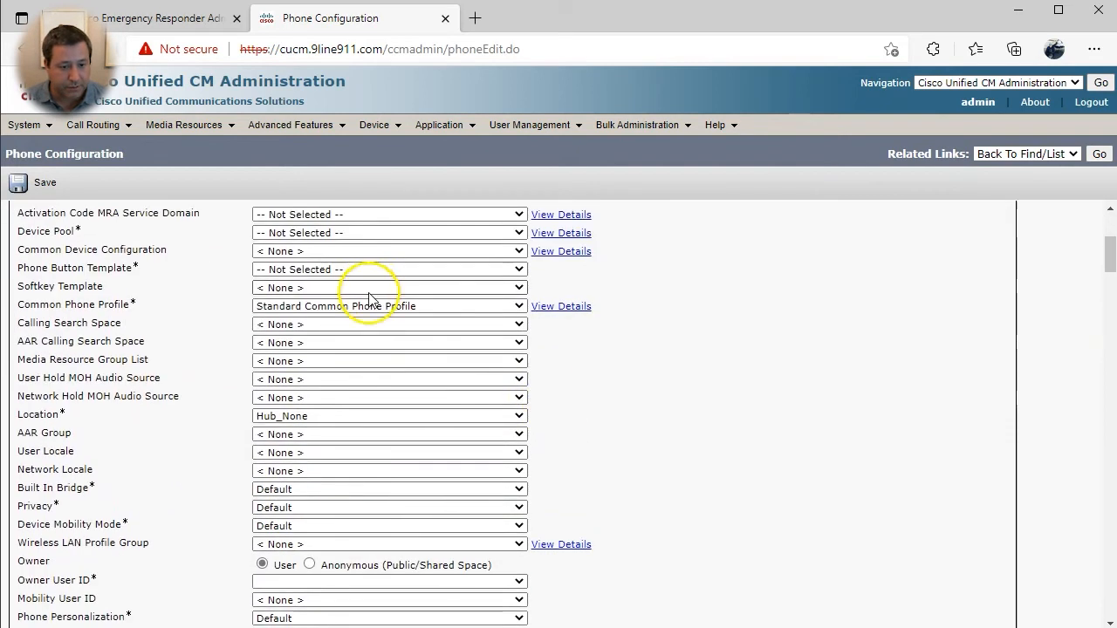
left_click(312, 233)
left_click(299, 274)
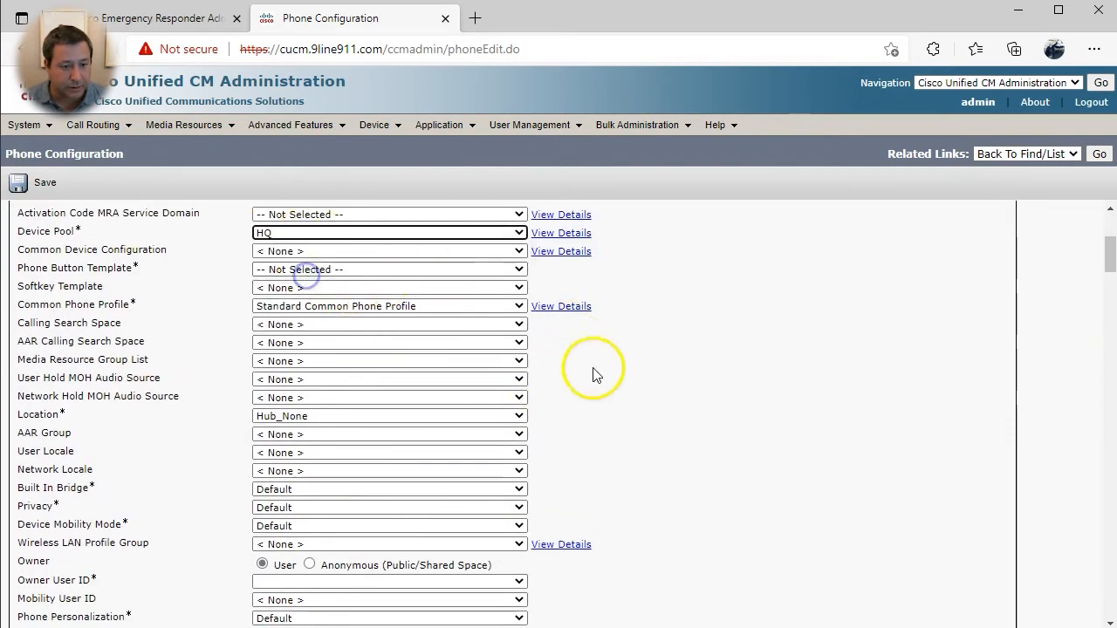
scroll(271, 437, "down", 1)
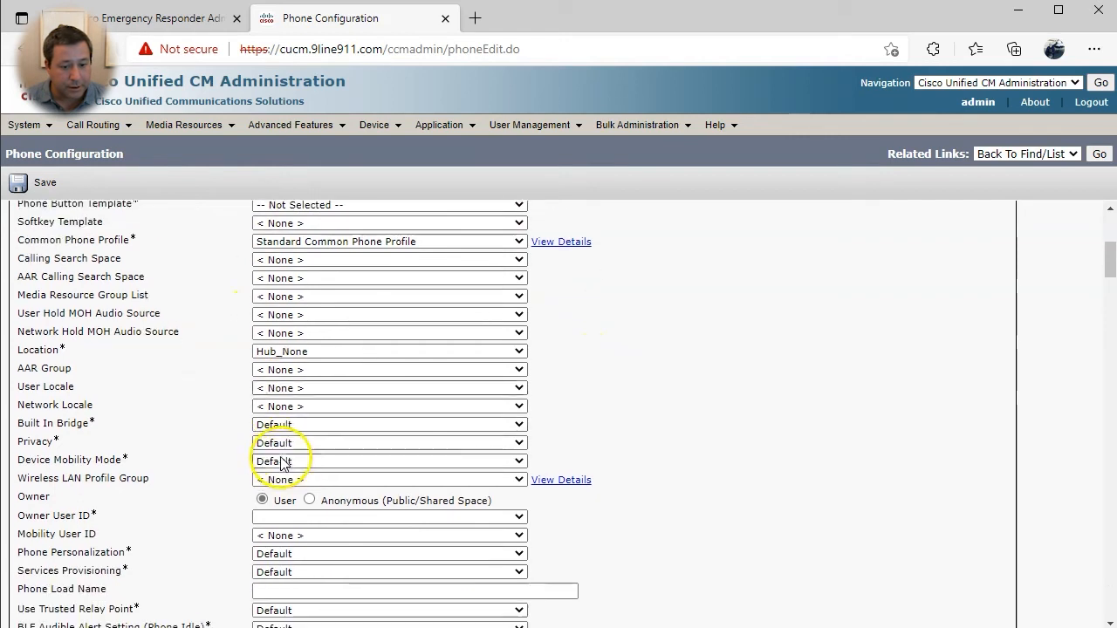
left_click(301, 516)
left_click(298, 542)
- Require off-premise location, use the 8865 standard non-secure profile and Standard SIP Profile, then save
scroll(576, 528, "down", 4)
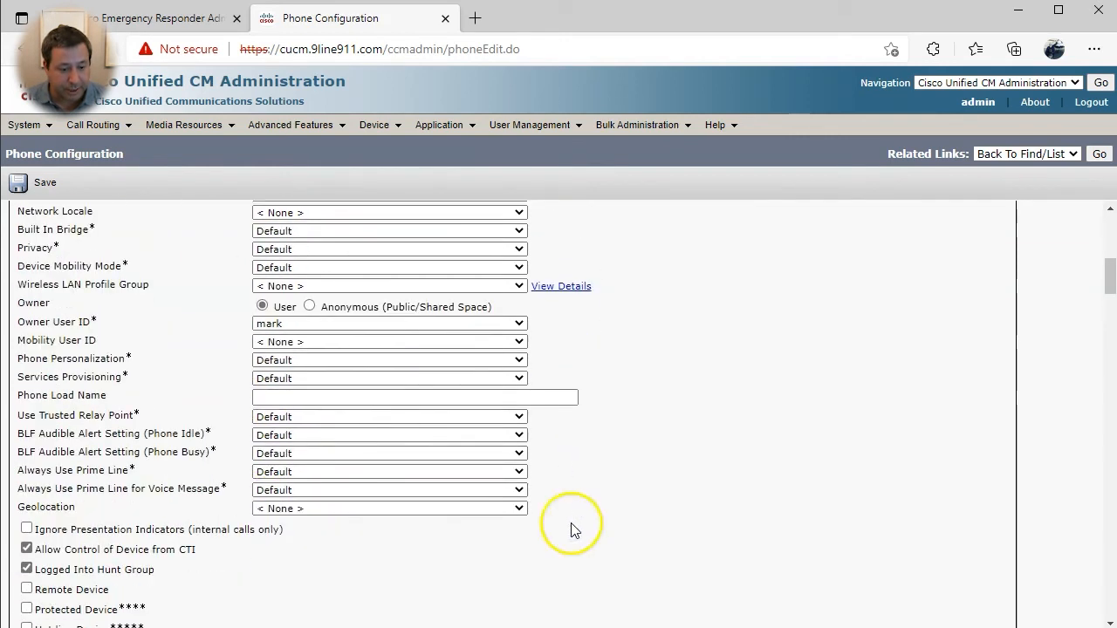
left_click(27, 519)
scroll(299, 512, "down", 2)
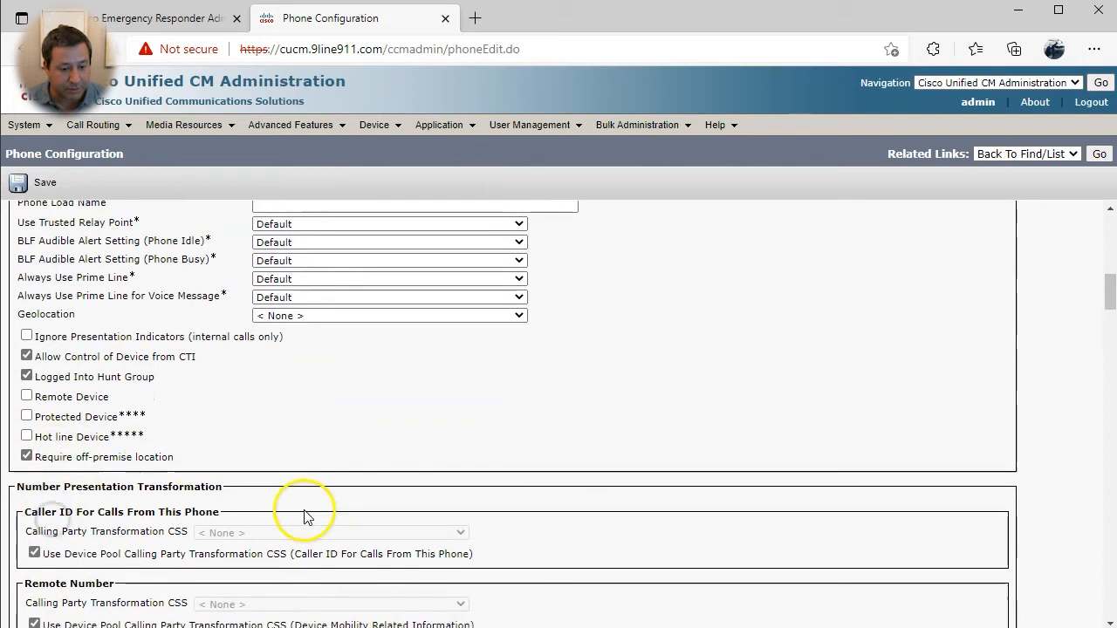
scroll(256, 494, "down", 4)
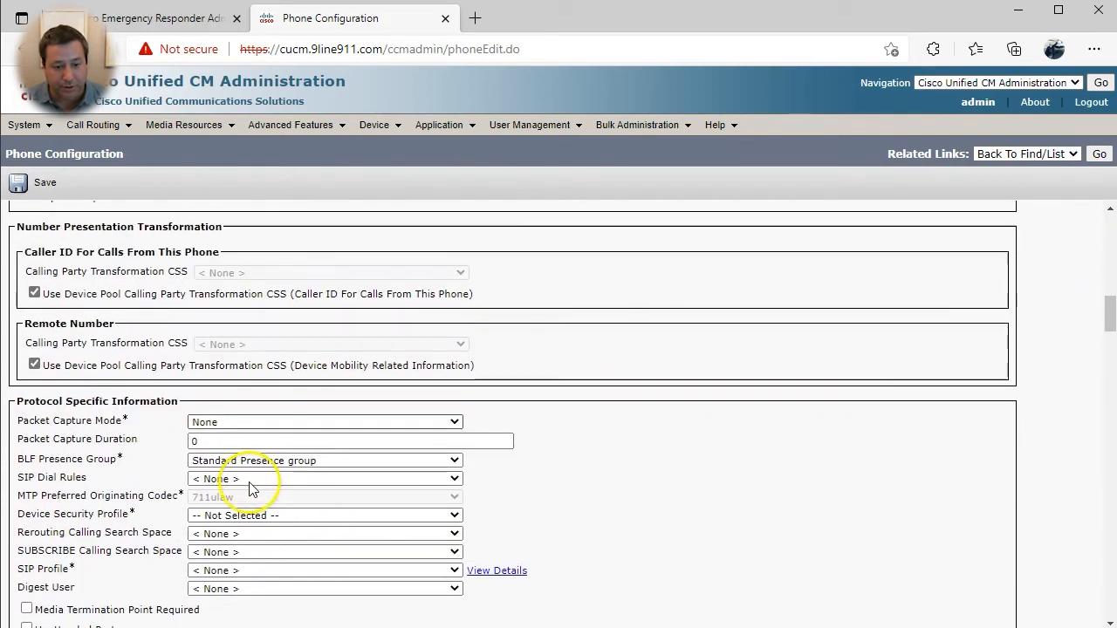
left_click(249, 449)
left_click(252, 479)
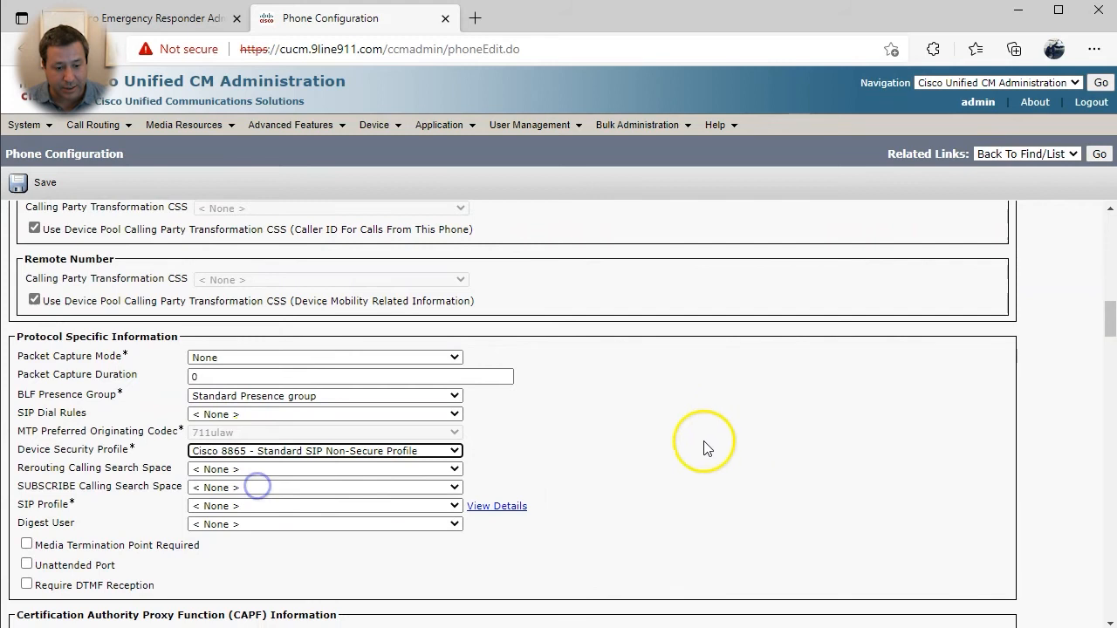
scroll(663, 447, "down", 1)
scroll(279, 513, "up", 1)
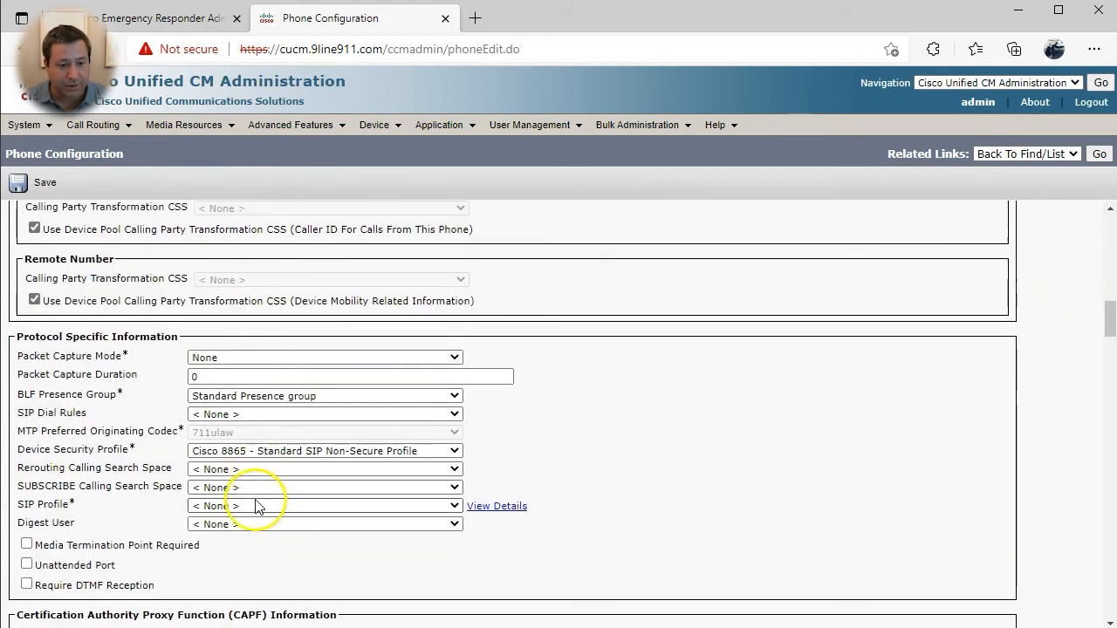
left_click(228, 506)
left_click(236, 535)
scroll(677, 564, "down", 5)
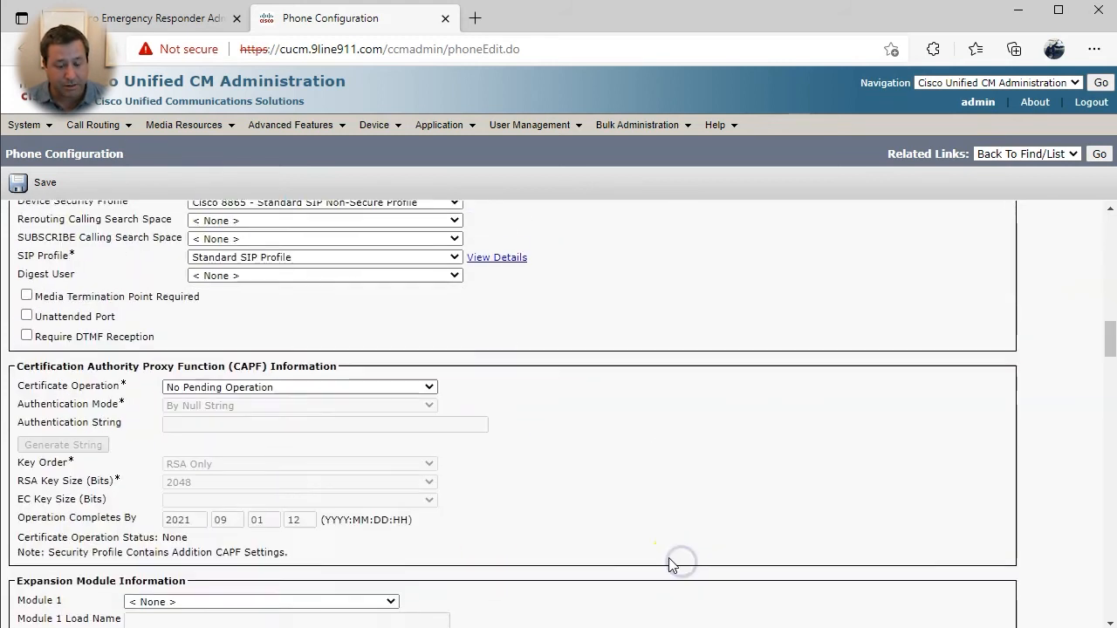
left_click(33, 199)
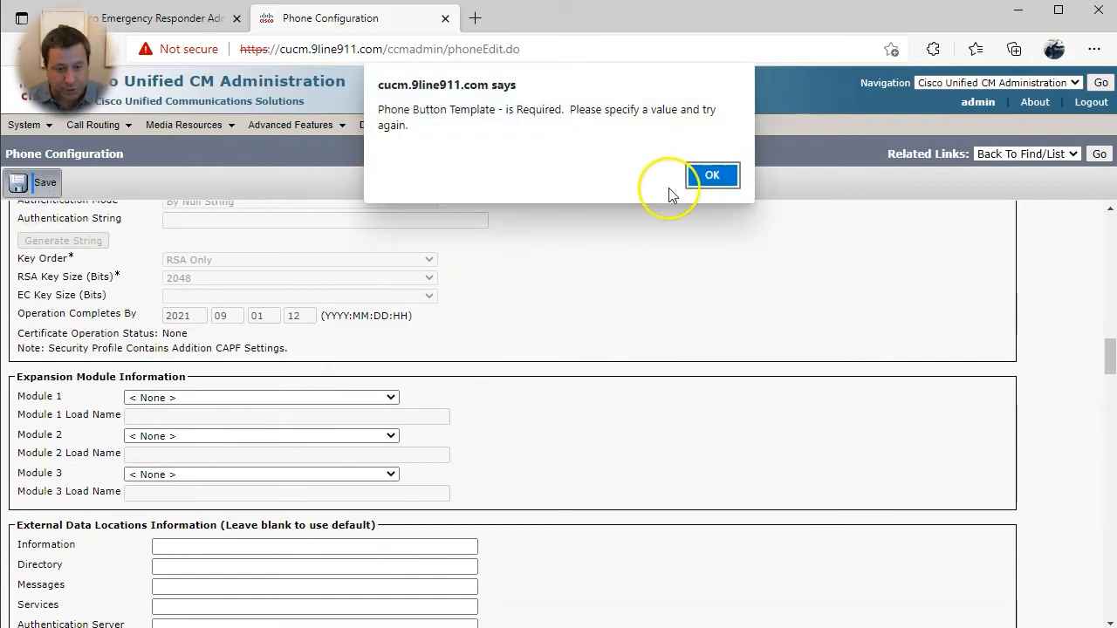
- Choose the Standard 8865 SIP button template and save the phone again
left_click(698, 178)
scroll(536, 402, "up", 1)
scroll(460, 361, "up", 15)
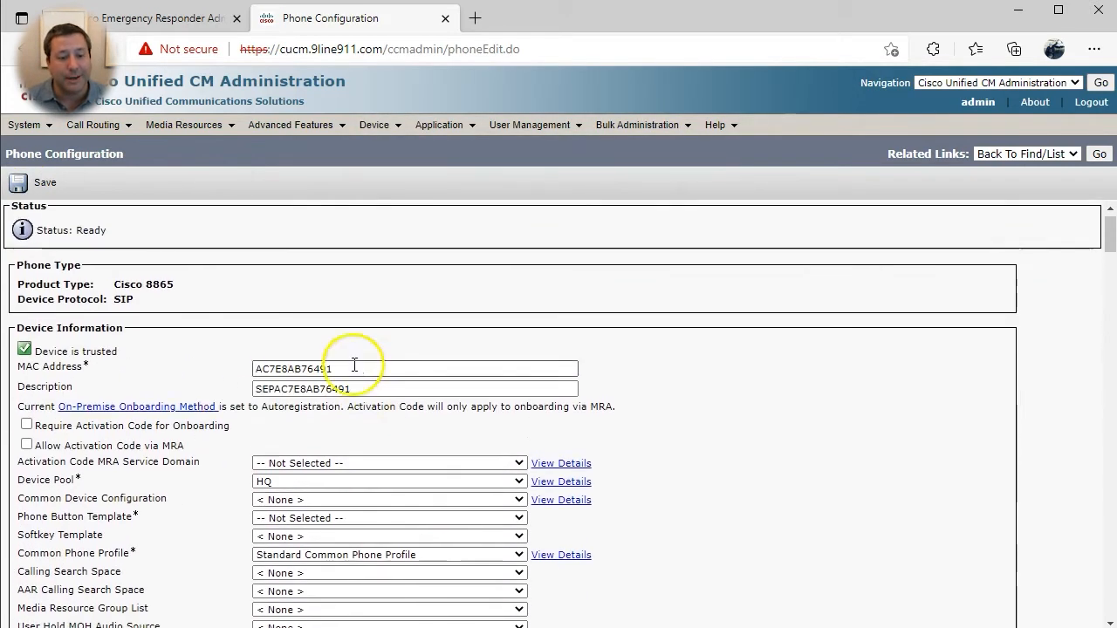
scroll(314, 375, "down", 2)
left_click(297, 398)
scroll(314, 510, "down", 1)
scroll(337, 542, "down", 15)
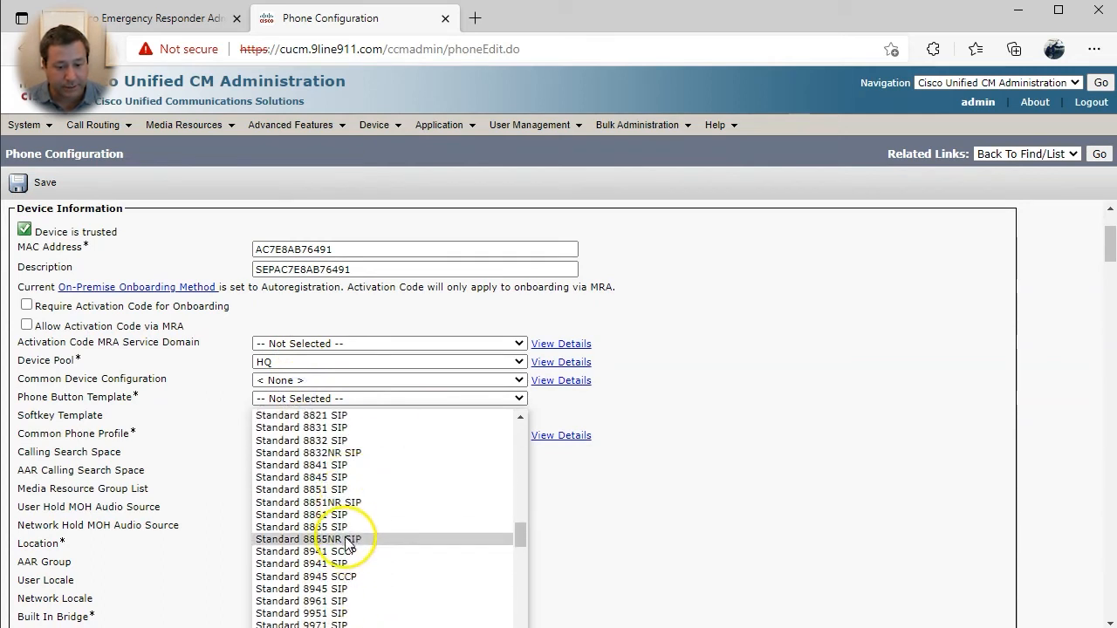
left_click(340, 537)
left_click(19, 183)
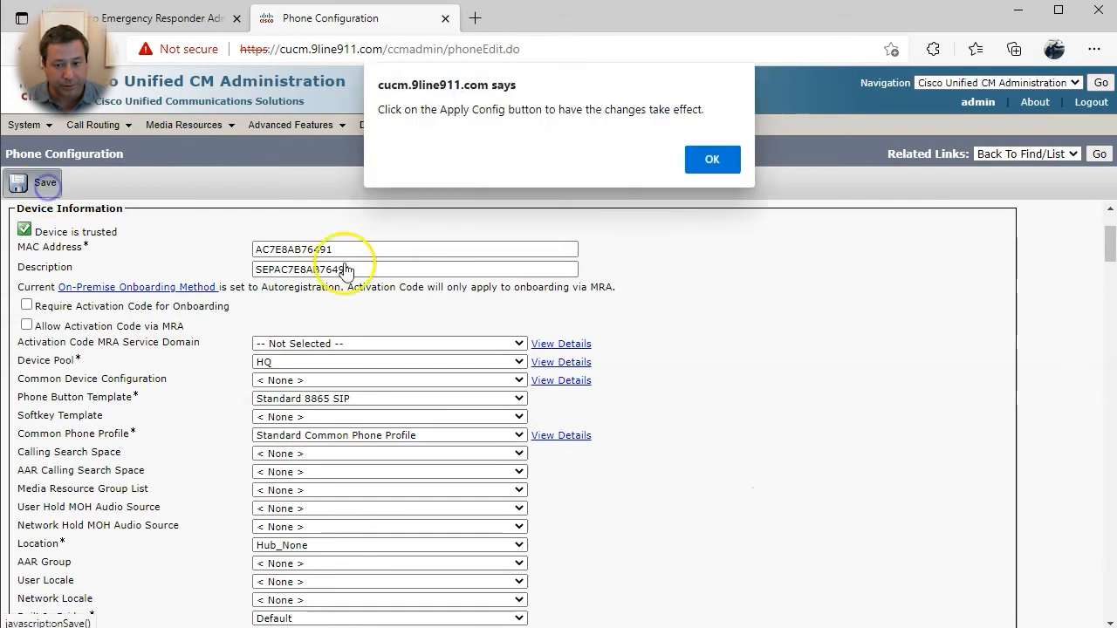
left_click(730, 162)
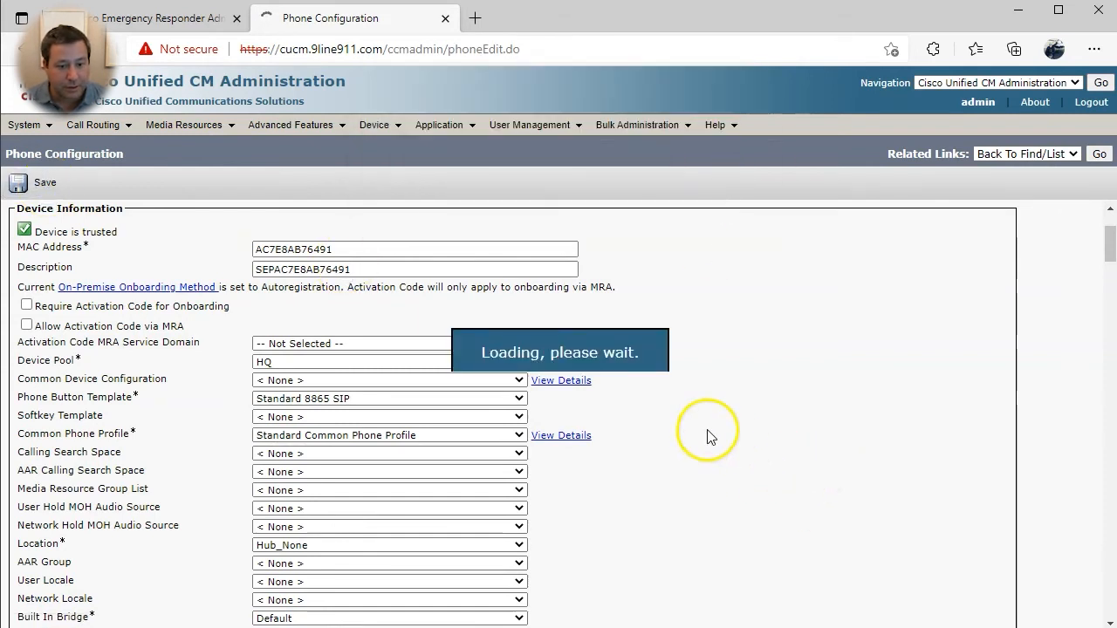
left_click(157, 316)
- Enter directory number 7501 in the phones-pt partition
left_click(204, 294)
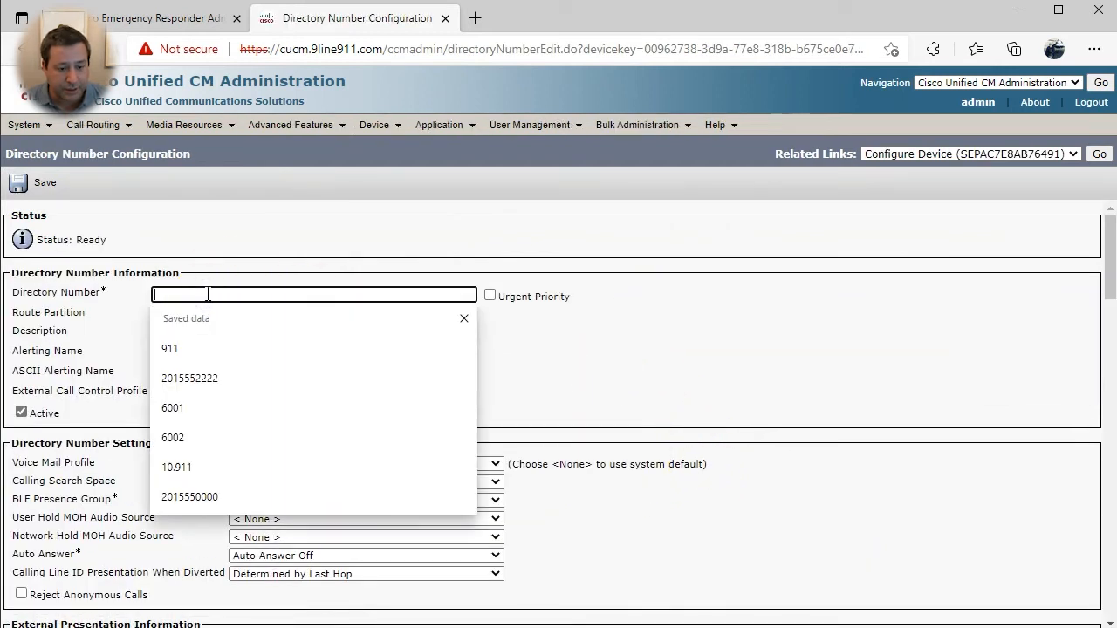
type("7501")
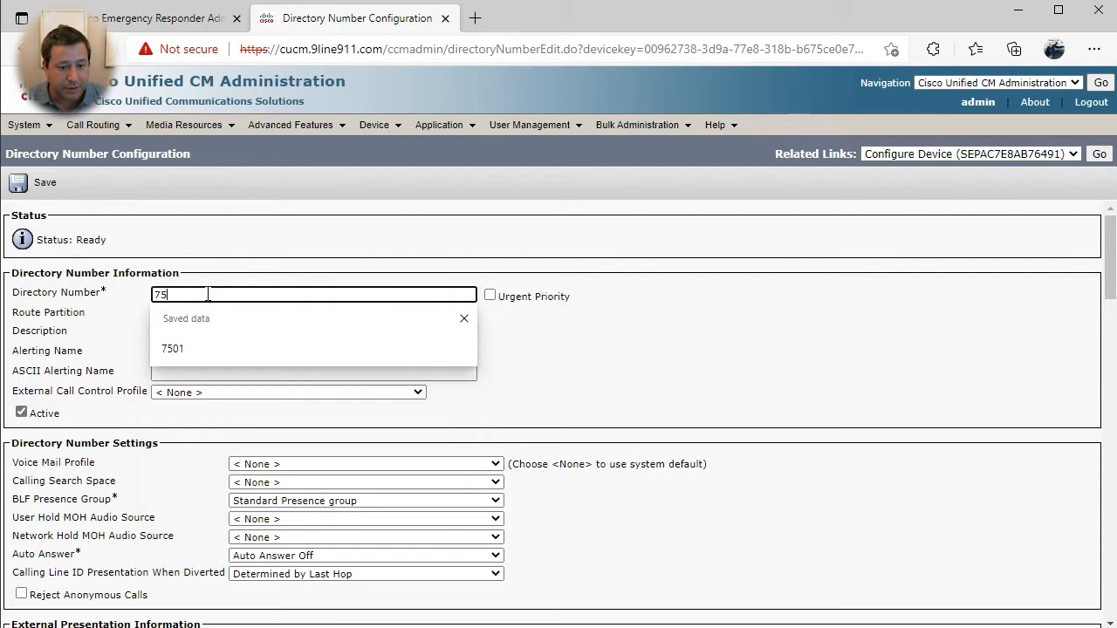
key("Tab")
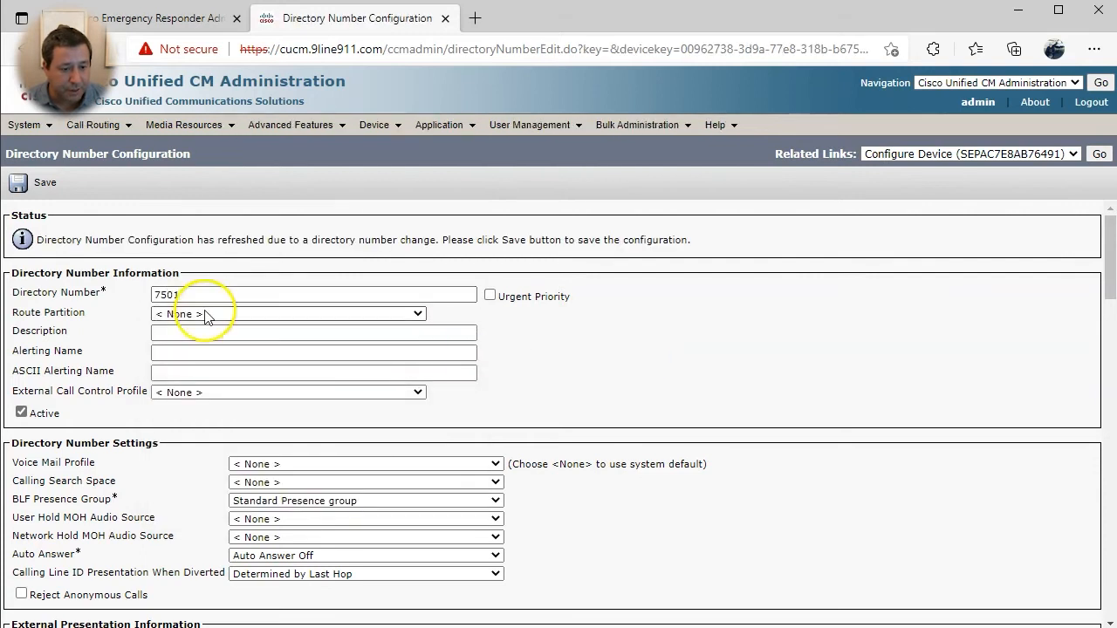
left_click(201, 313)
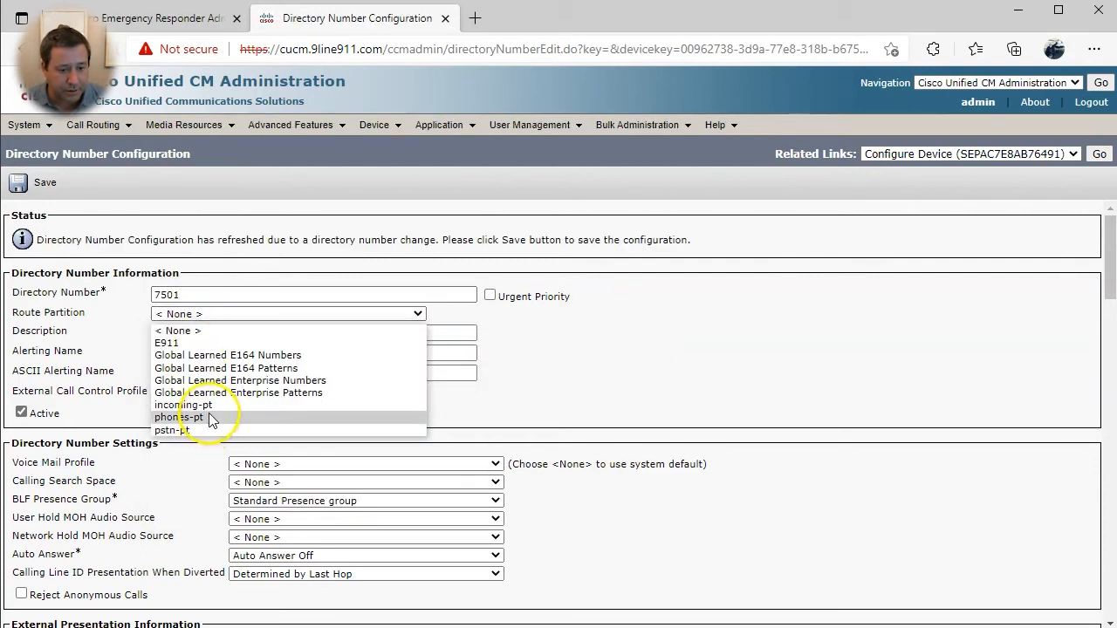
left_click(211, 419)
- Use the owner's first name as description and alerting name, with the Default voice mail profile
left_click(206, 333)
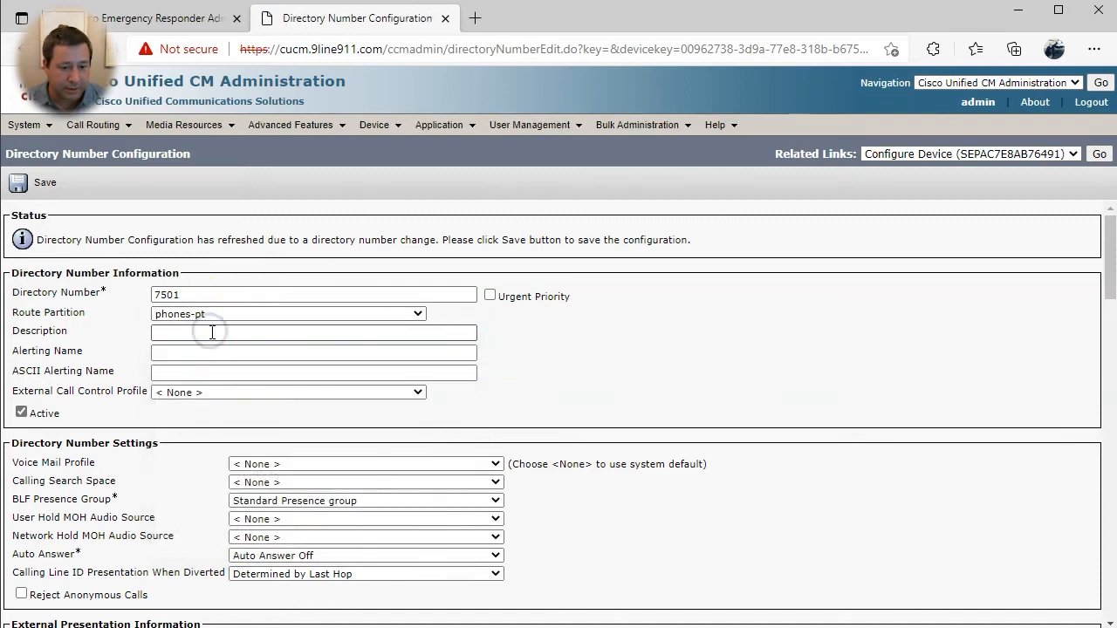
type("Mark")
key("Tab")
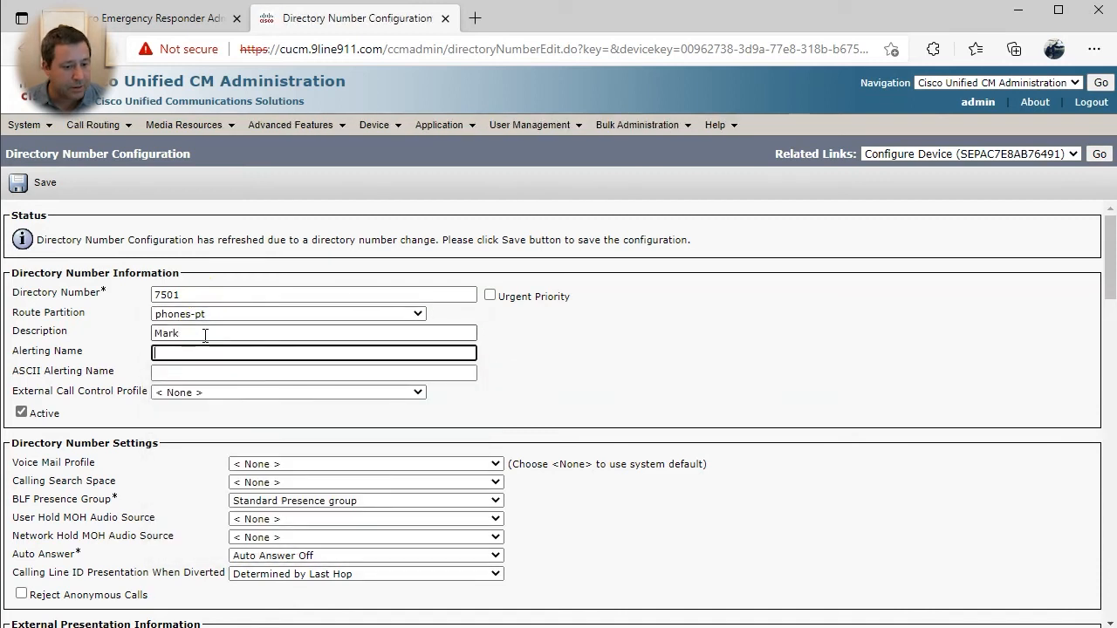
type("Mark")
key("Tab")
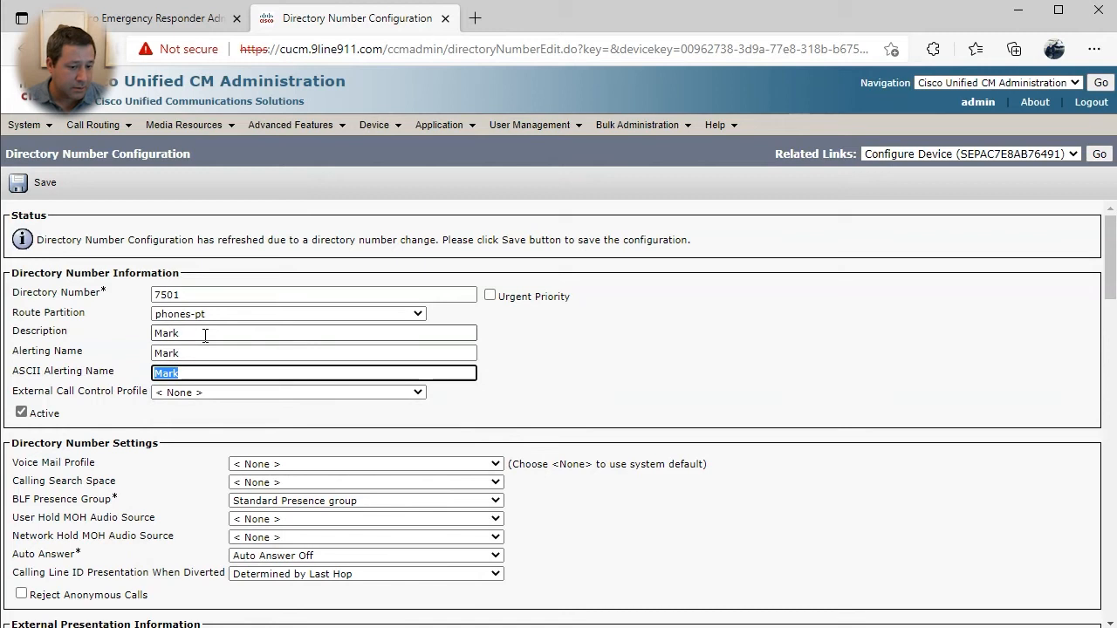
scroll(206, 341, "down", 1)
left_click(267, 398)
left_click(266, 420)
- Set the line's calling search space to Internal-CSS
scroll(611, 471, "down", 2)
left_click(287, 230)
scroll(399, 340, "down", 2)
scroll(387, 336, "up", 3)
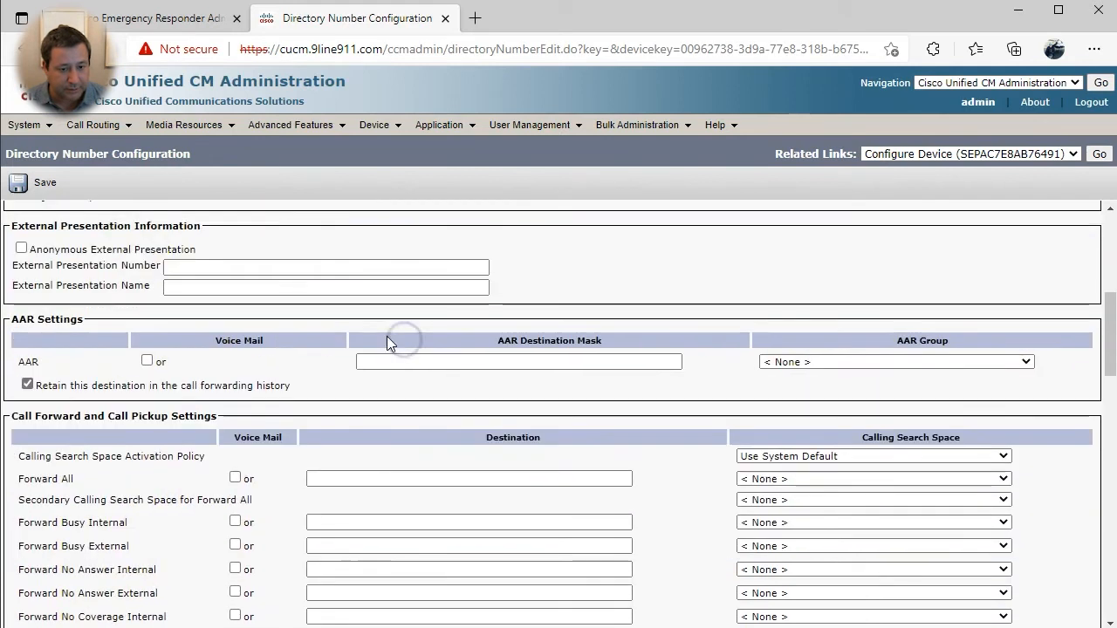
left_click(277, 286)
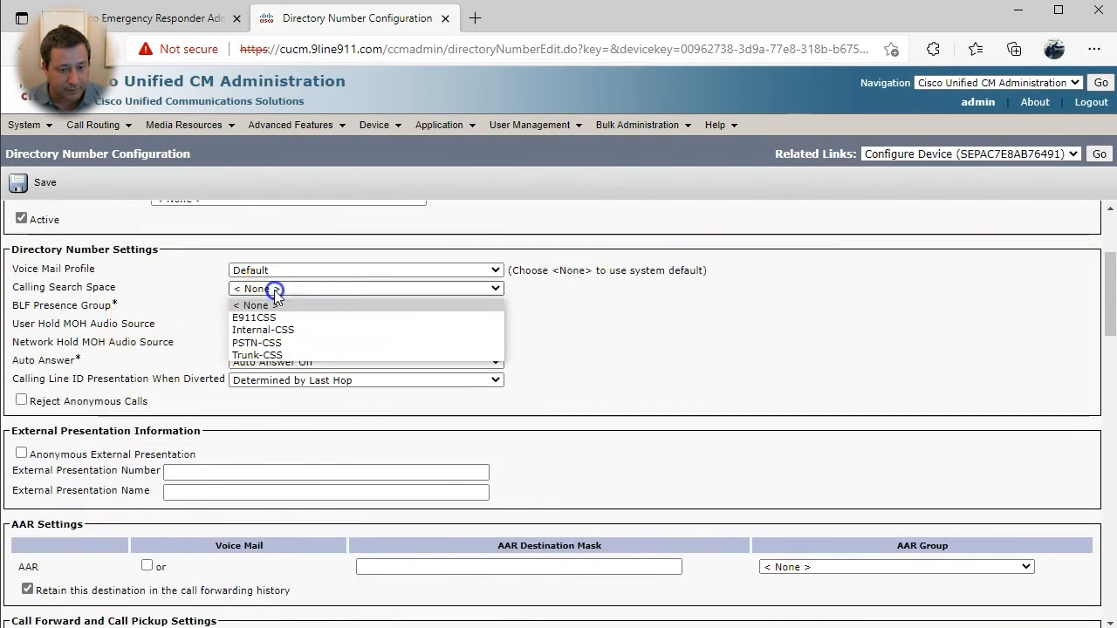
left_click(313, 330)
left_click(593, 376)
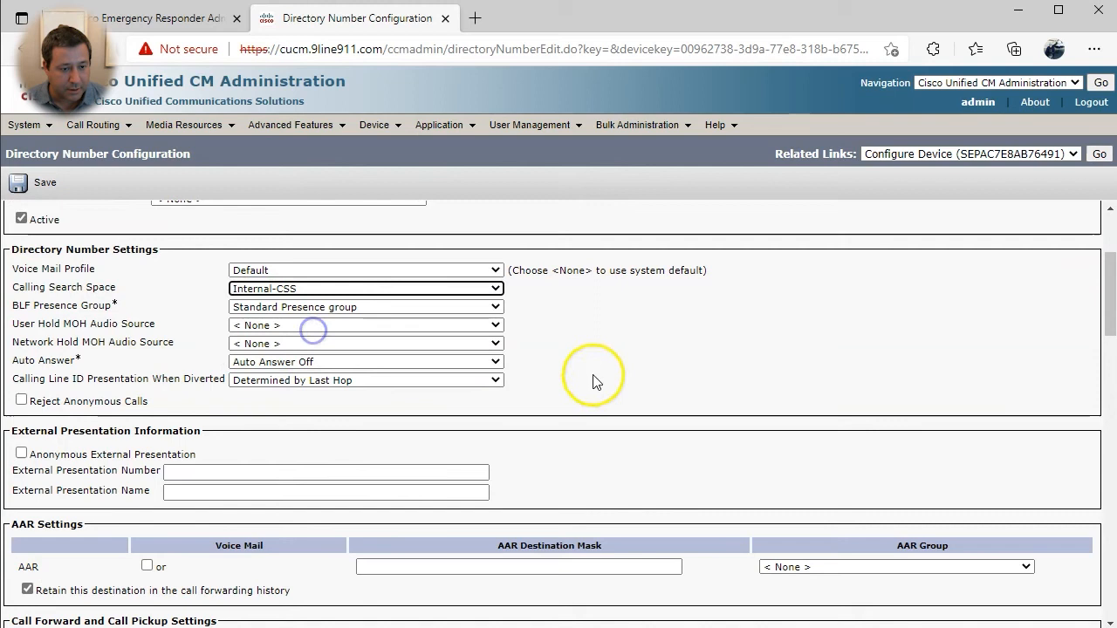
- Set the caller ID display to the owner's name and external phone number mask 314310XXXX
scroll(587, 379, "down", 1)
scroll(589, 379, "down", 9)
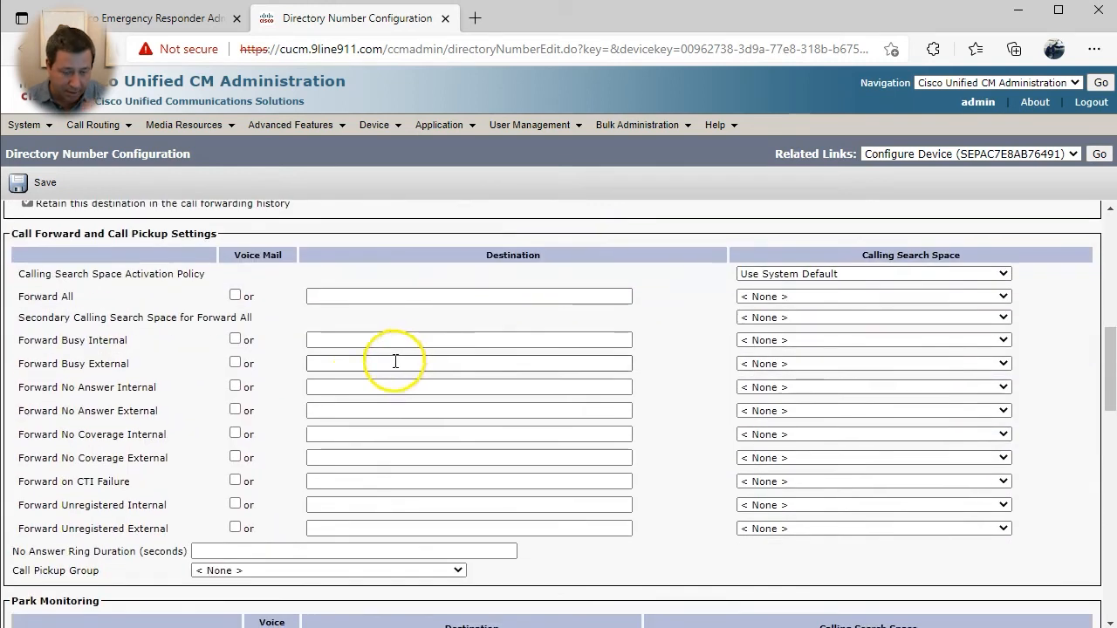
scroll(360, 373, "down", 4)
left_click(253, 370)
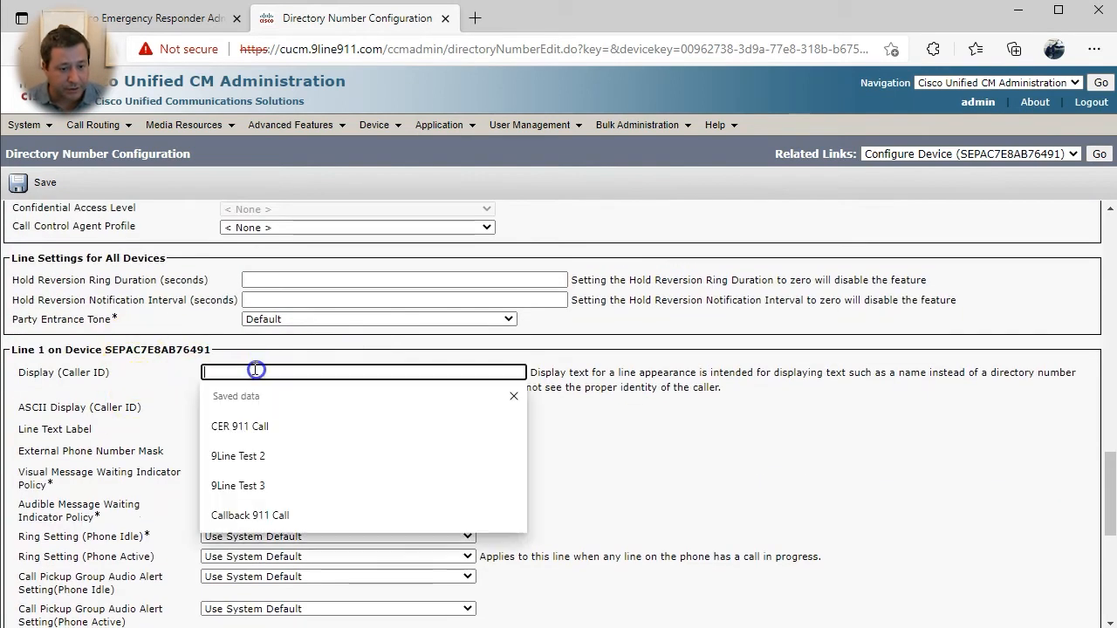
type("Mark")
key("Tab")
key("Tab")
key("Tab")
type("314310XXXX")
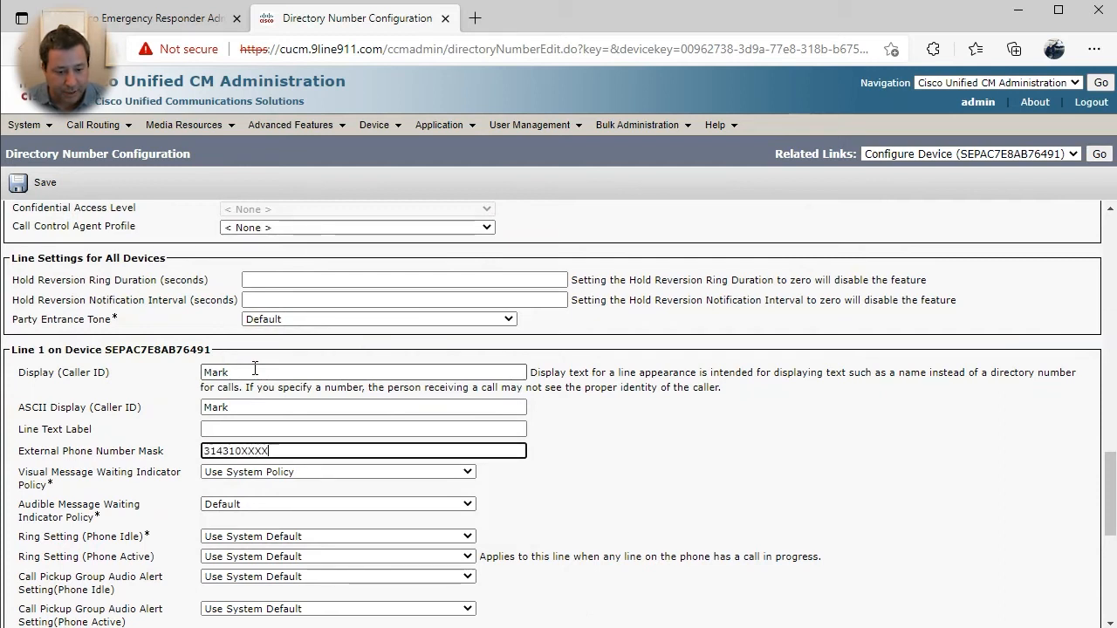
key("Tab")
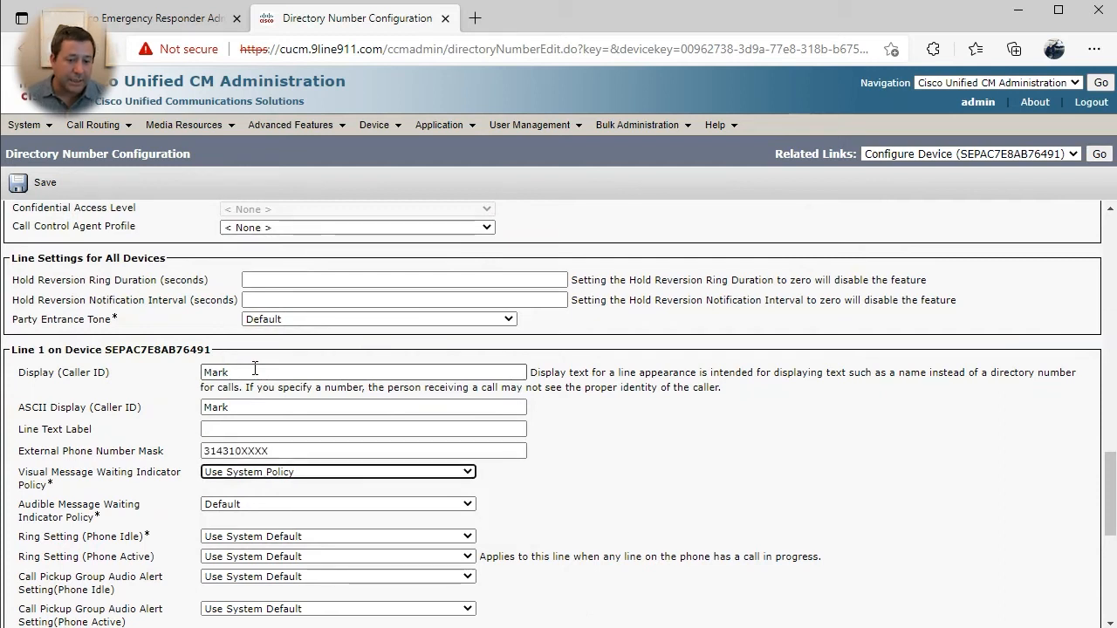
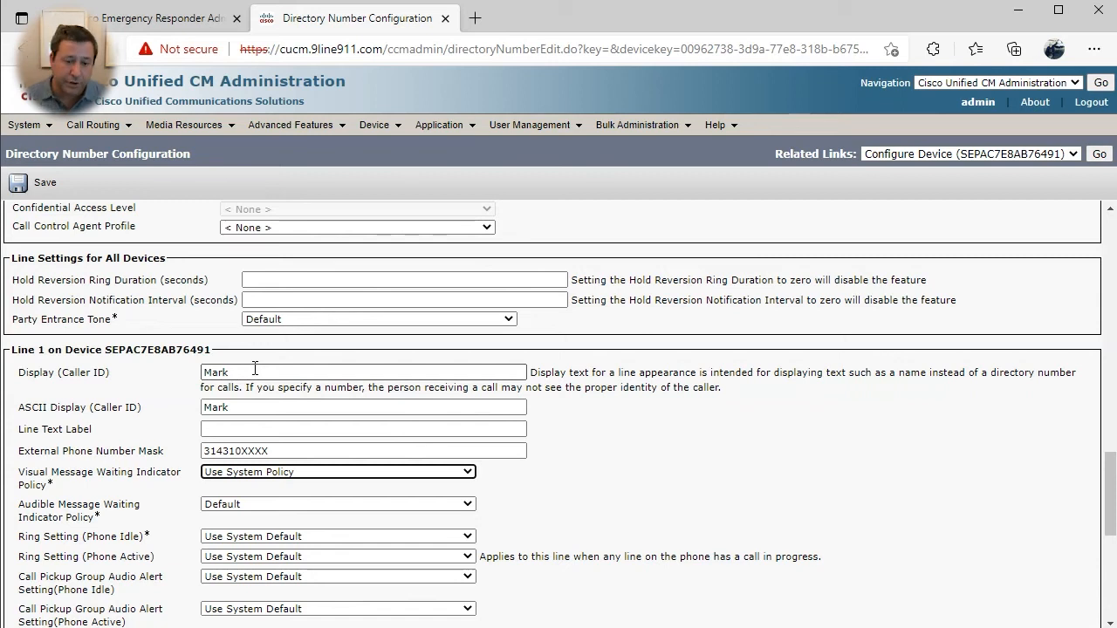
- Save directory number 7501 on phone SEPAC7E8AB76491's line
scroll(255, 368, "down", 3)
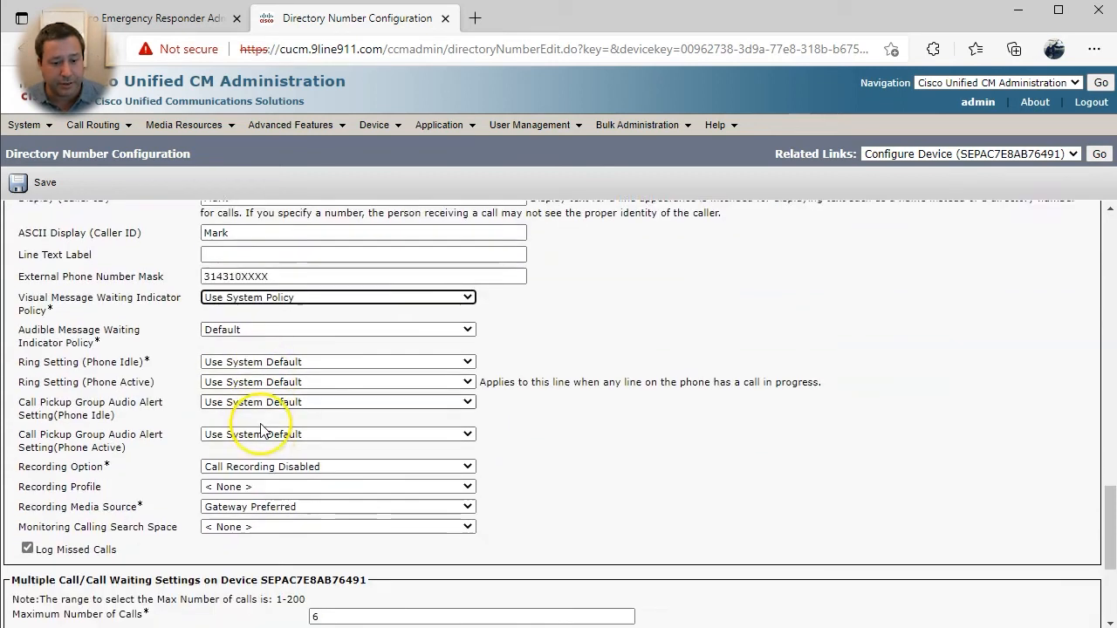
scroll(174, 266, "down", 1)
scroll(212, 244, "up", 1)
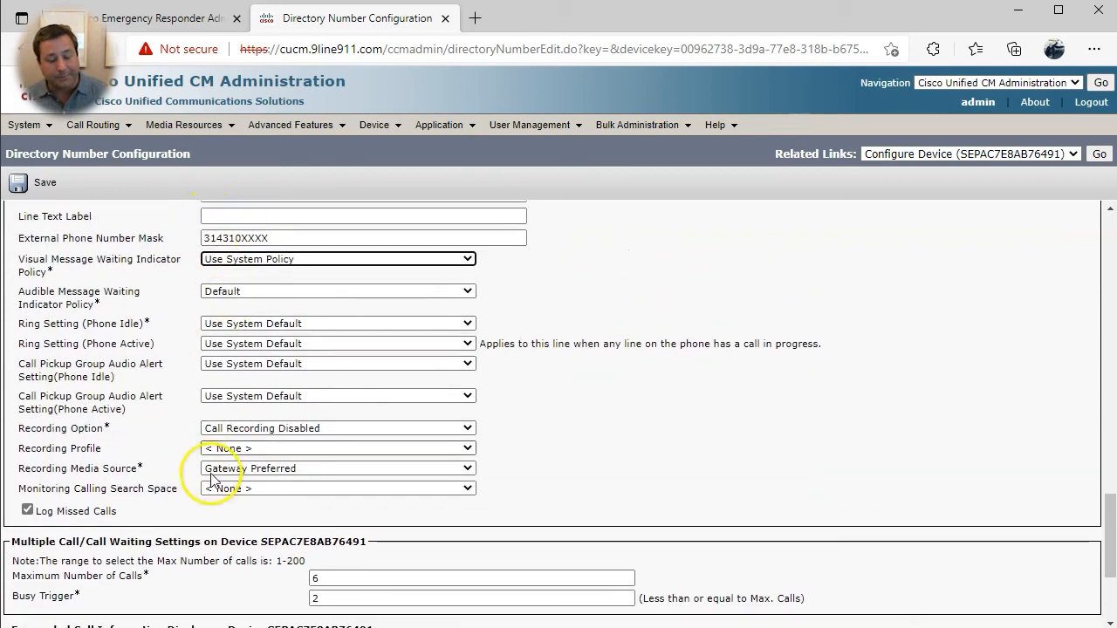
scroll(187, 461, "down", 3)
left_click(30, 551)
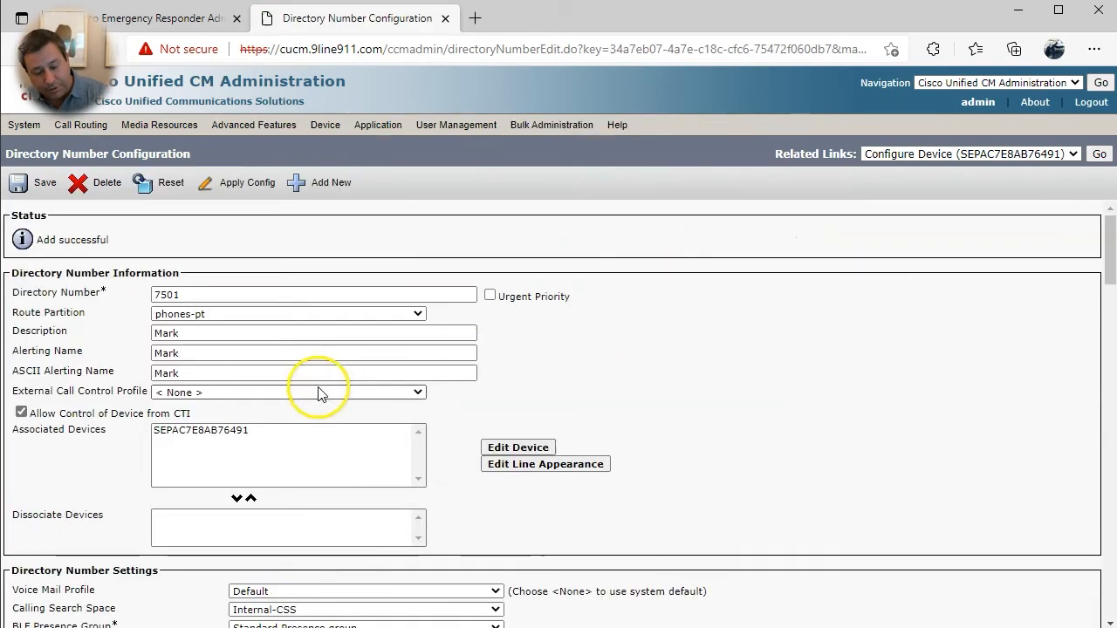
- Find the end user and associate them with line 7501
scroll(574, 407, "down", 15)
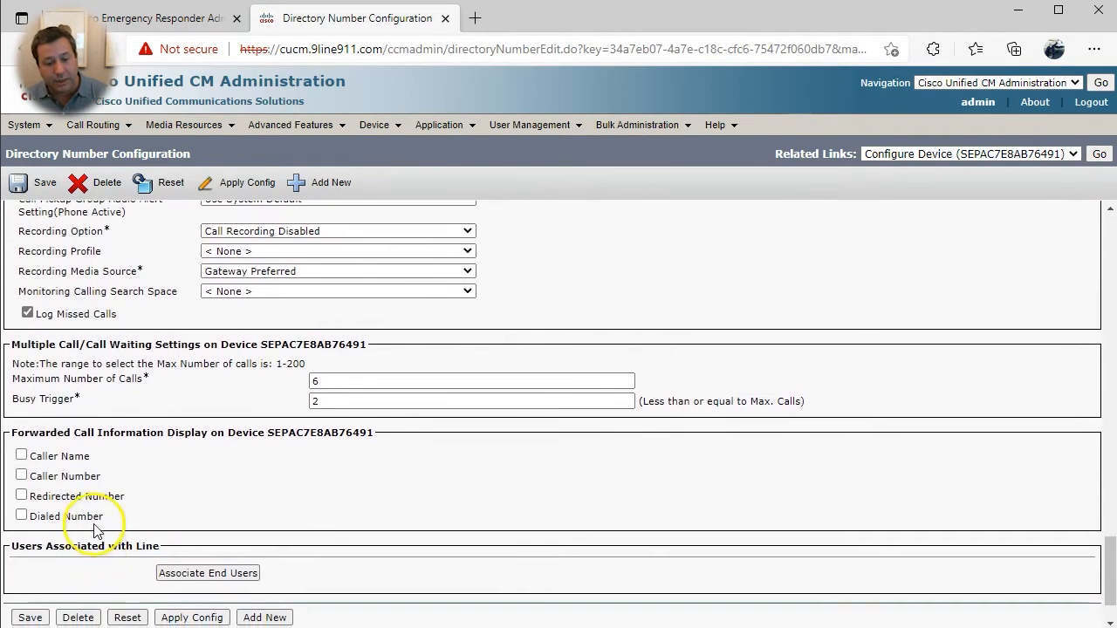
left_click(240, 572)
left_click_drag(153, 0, 607, 50)
left_click(689, 288)
left_click(214, 396)
left_click(350, 432)
- Set phone SEPAC7E8AB76491's calling search space to PSTN-CSS and save it
left_click(1099, 154)
scroll(679, 369, "down", 2)
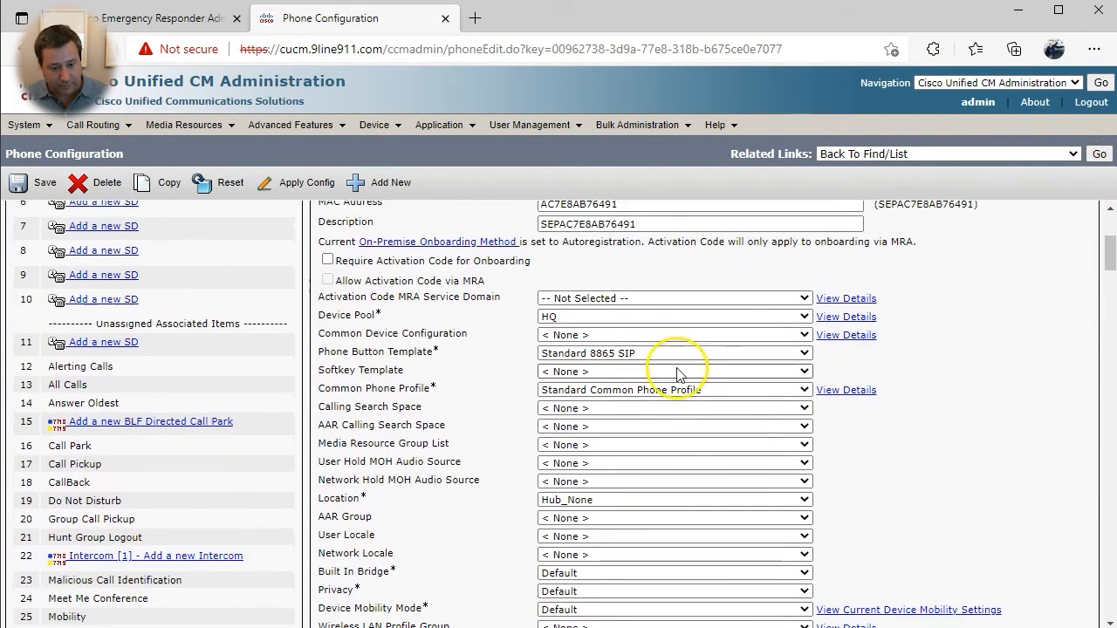
left_click(546, 406)
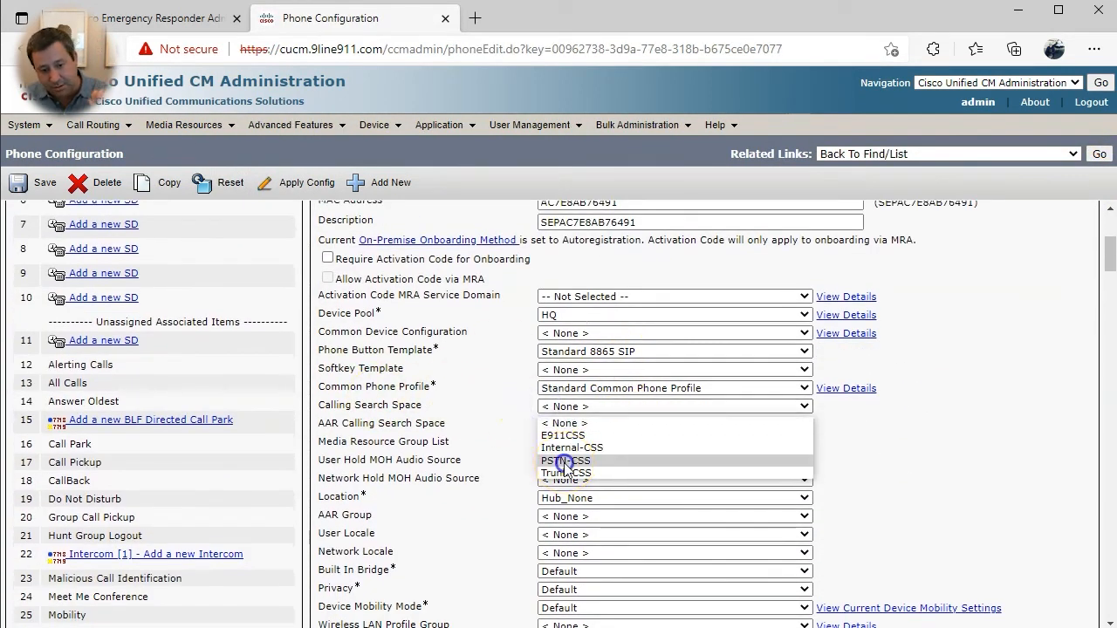
left_click(563, 460)
left_click(32, 182)
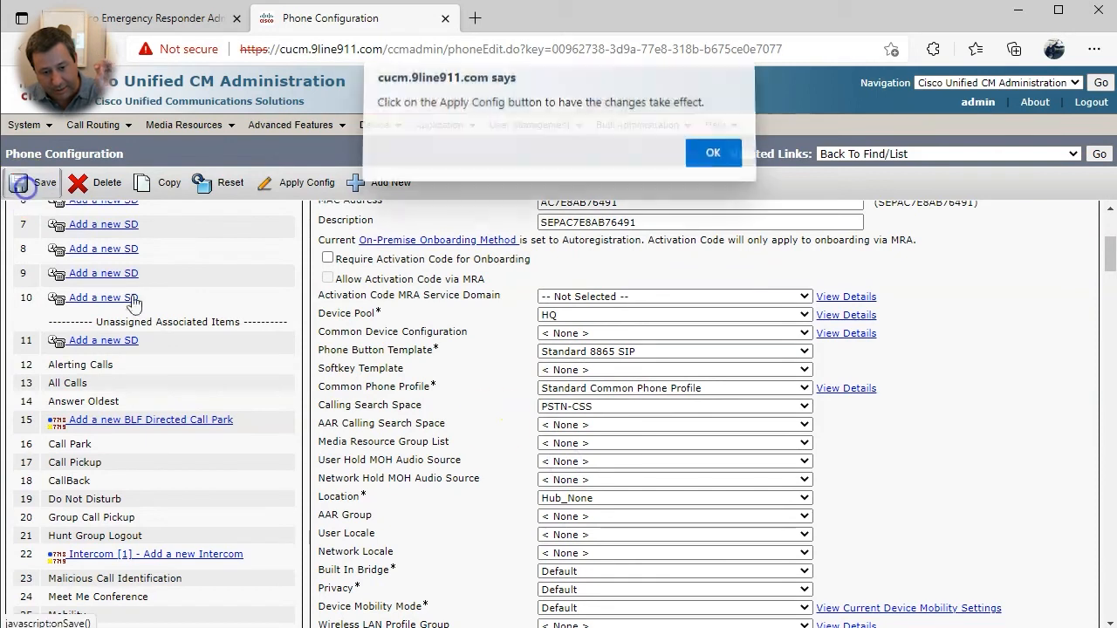
left_click(711, 157)
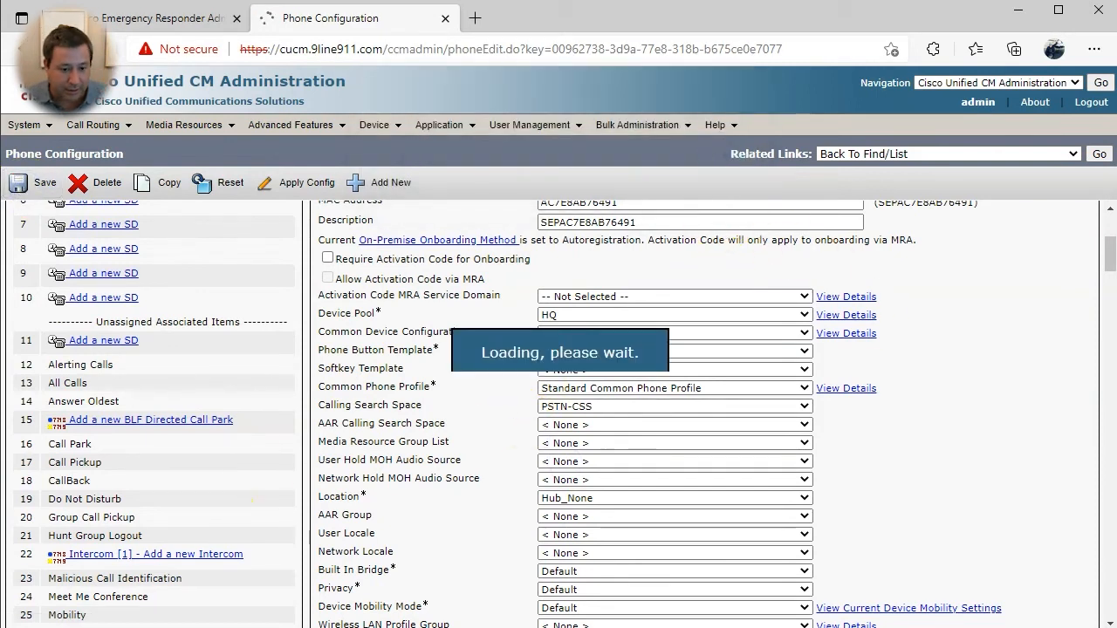
- Start adding a new phone and browse the list of phone types
left_click(410, 183)
left_click(197, 328)
scroll(218, 393, "down", 15)
scroll(216, 517, "down", 20)
scroll(214, 518, "down", 2)
scroll(214, 519, "up", 7)
- Create a Cisco Unified Client Services Framework phone named CSFMARK, described 'Jabber client'
left_click(218, 392)
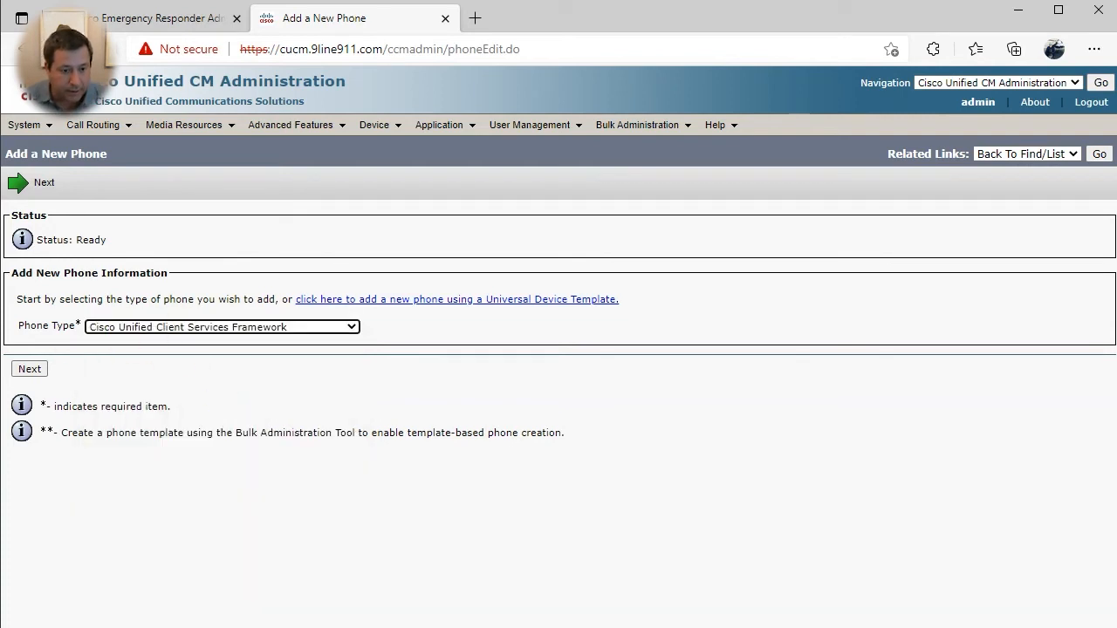
left_click(30, 368)
left_click(262, 378)
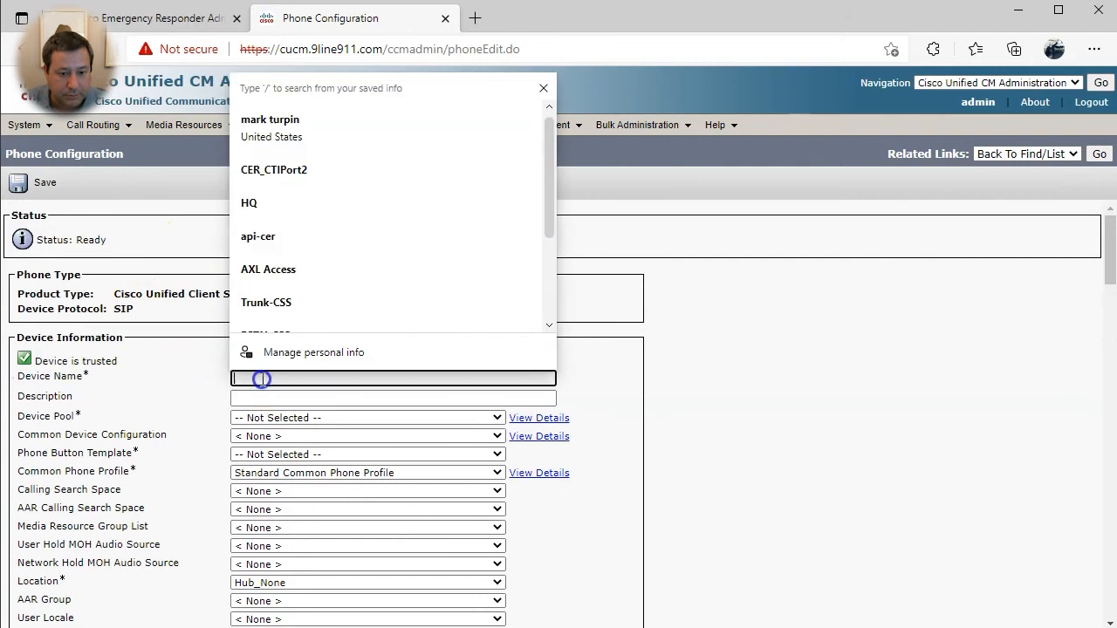
type("CSFMARK")
key("Tab")
left_click(323, 398)
type("Jabber clien")
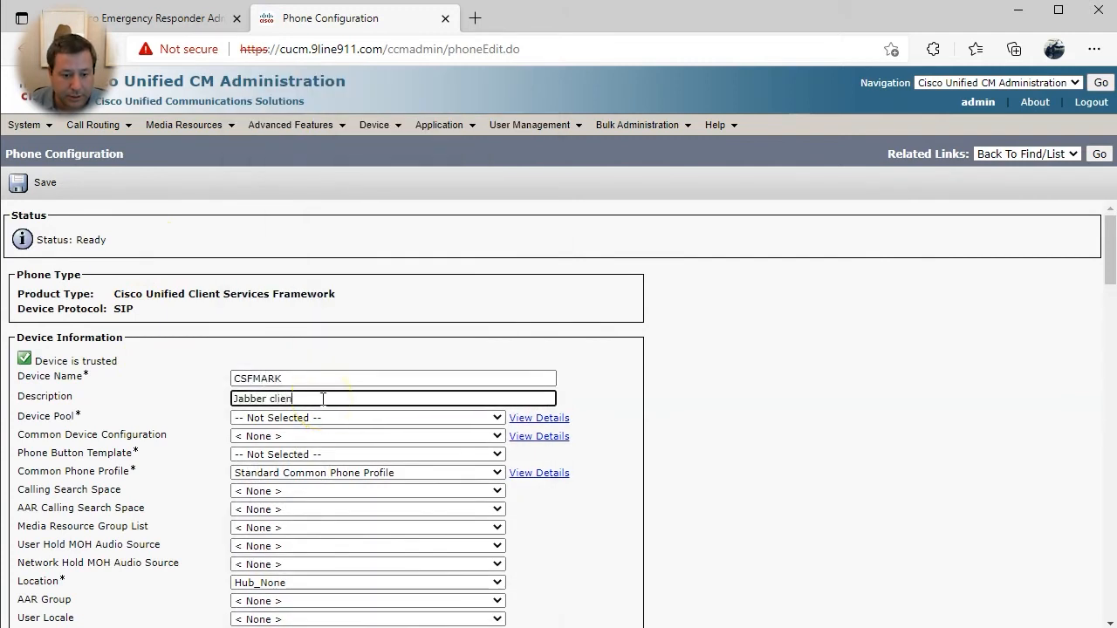
type("t")
- Give it device pool HQ, the Standard Client Services Framework template and PSTN-CSS
left_click(319, 418)
left_click(303, 455)
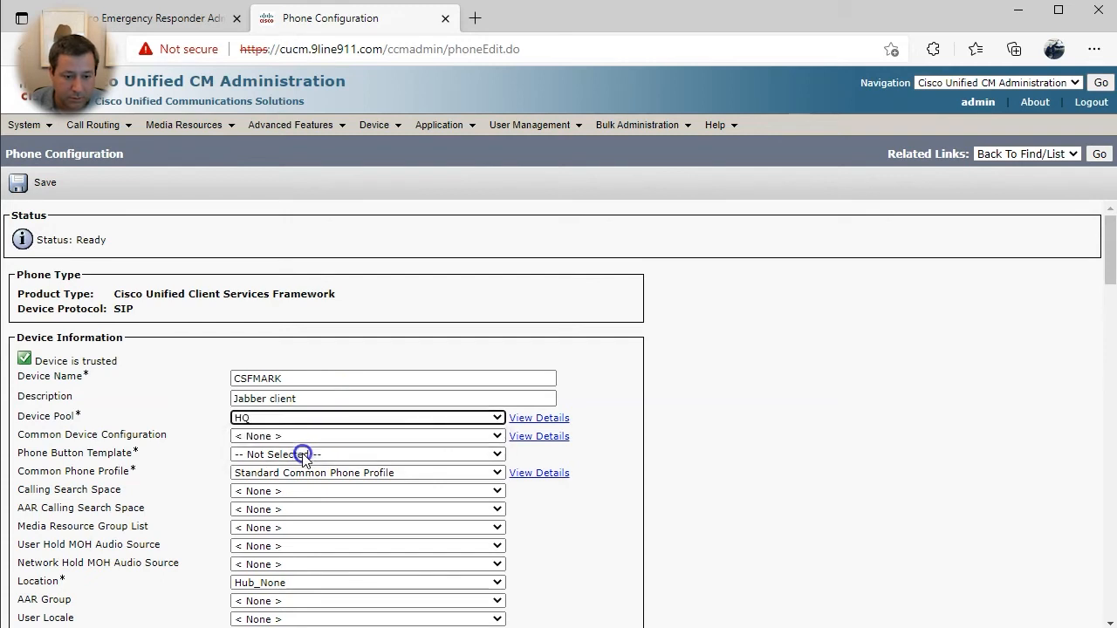
scroll(174, 410, "down", 1)
left_click(242, 393)
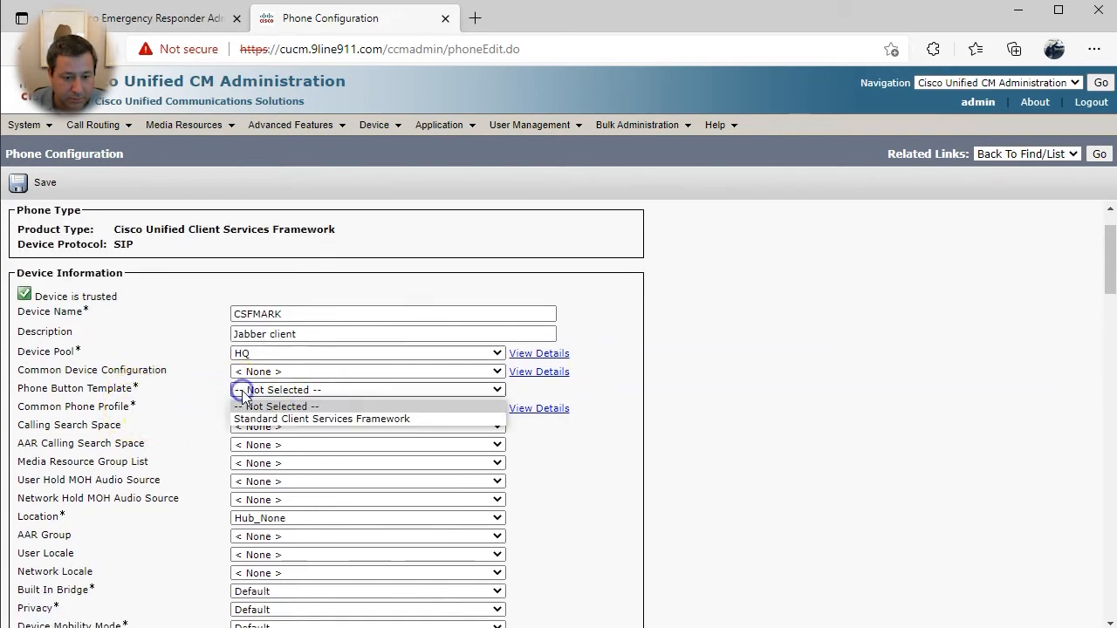
left_click(240, 419)
scroll(235, 401, "down", 1)
left_click(259, 361)
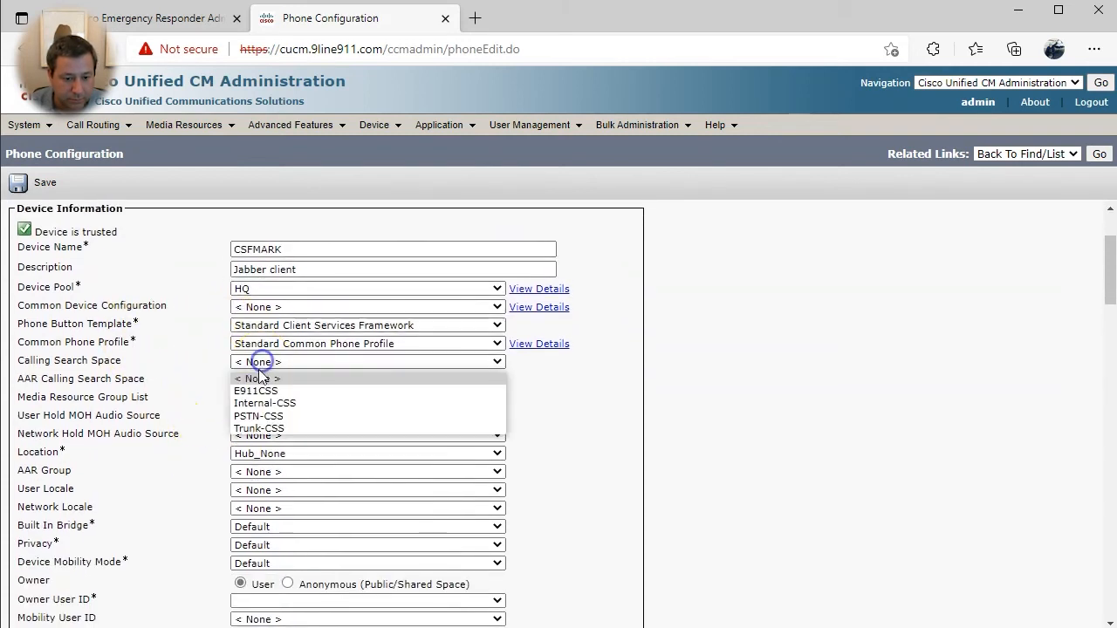
left_click(258, 415)
- Make the end user the phone's owner and point out the off-premise location option
scroll(195, 392, "down", 2)
left_click(296, 472)
left_click(288, 498)
left_click(591, 496)
scroll(592, 496, "down", 4)
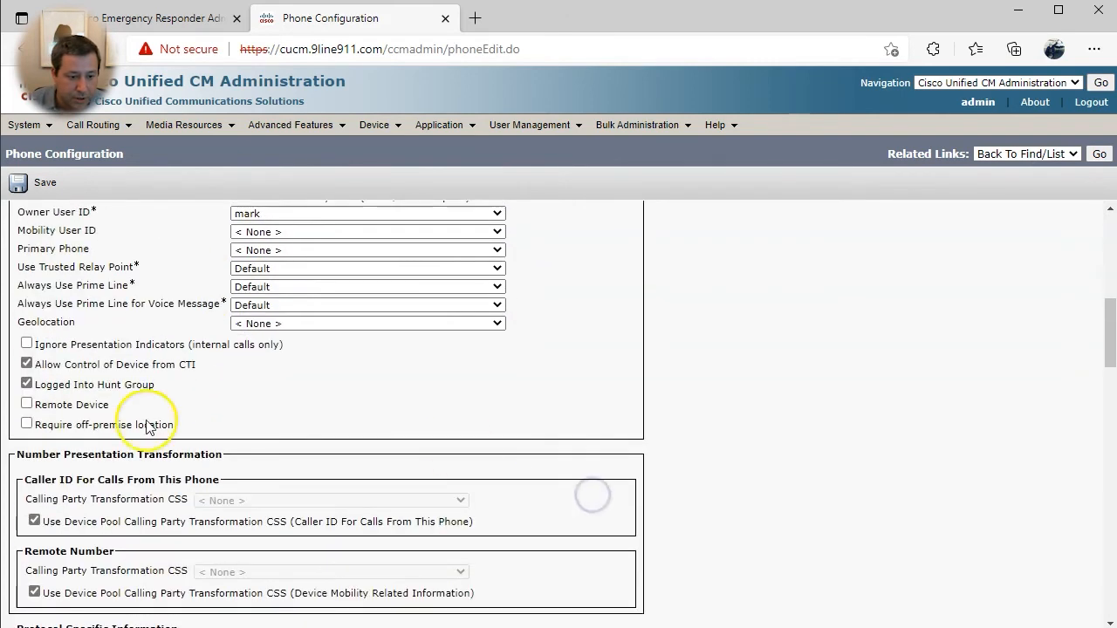
left_click_drag(200, 431, 105, 434)
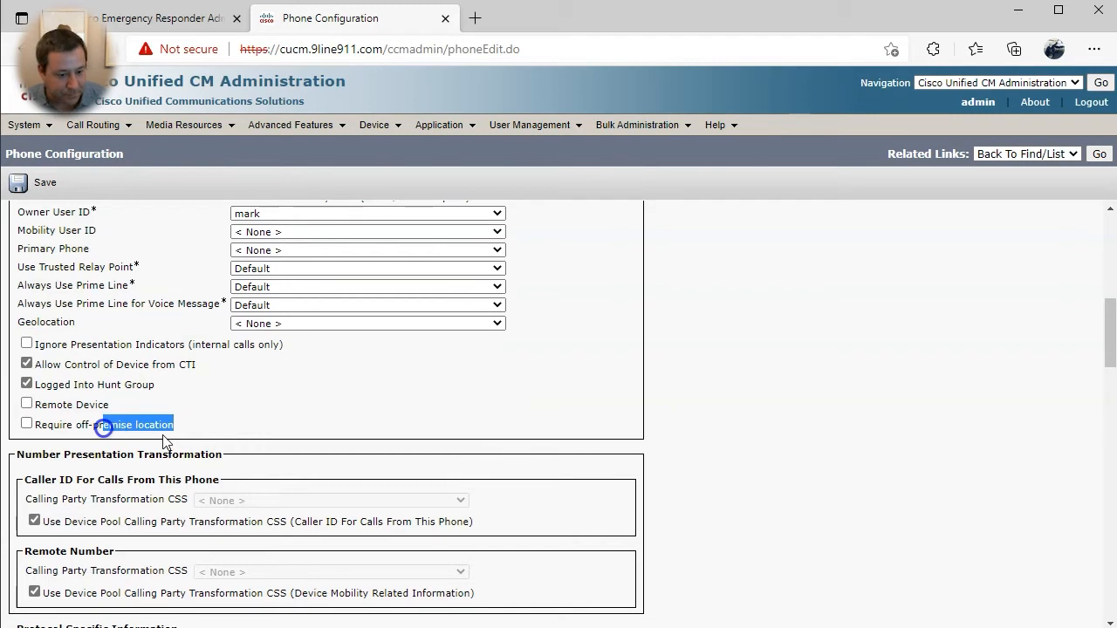
- Give CSFMARK the CSF Standard SIP Non-Secure Profile and Standard SIP Profile, then save it
left_click(688, 434)
scroll(568, 449, "down", 3)
left_click(231, 485)
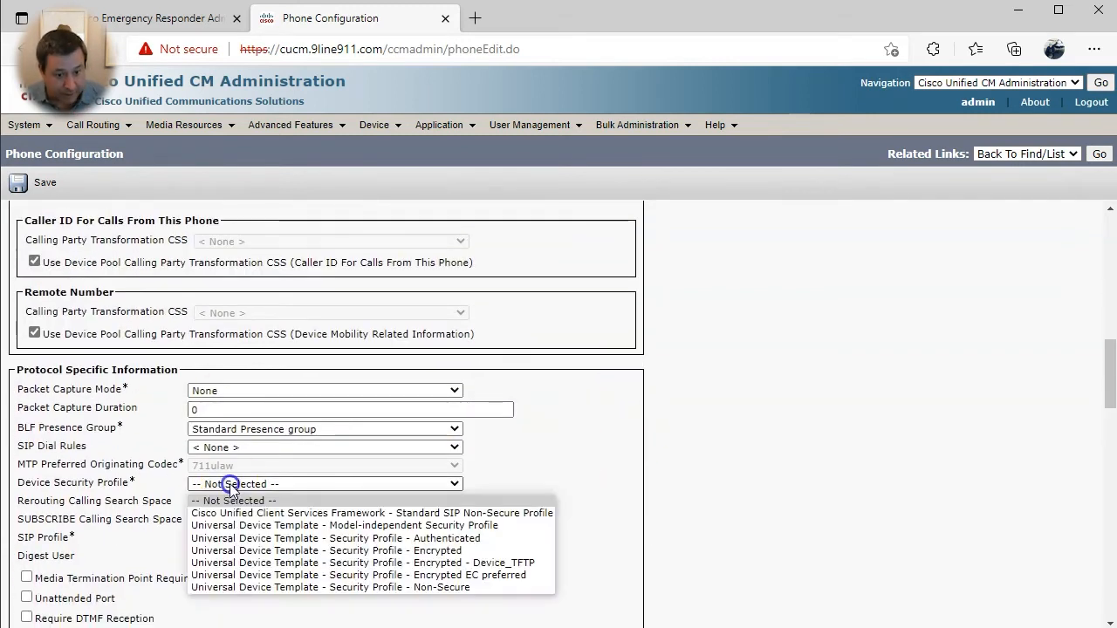
left_click(247, 513)
left_click(37, 182)
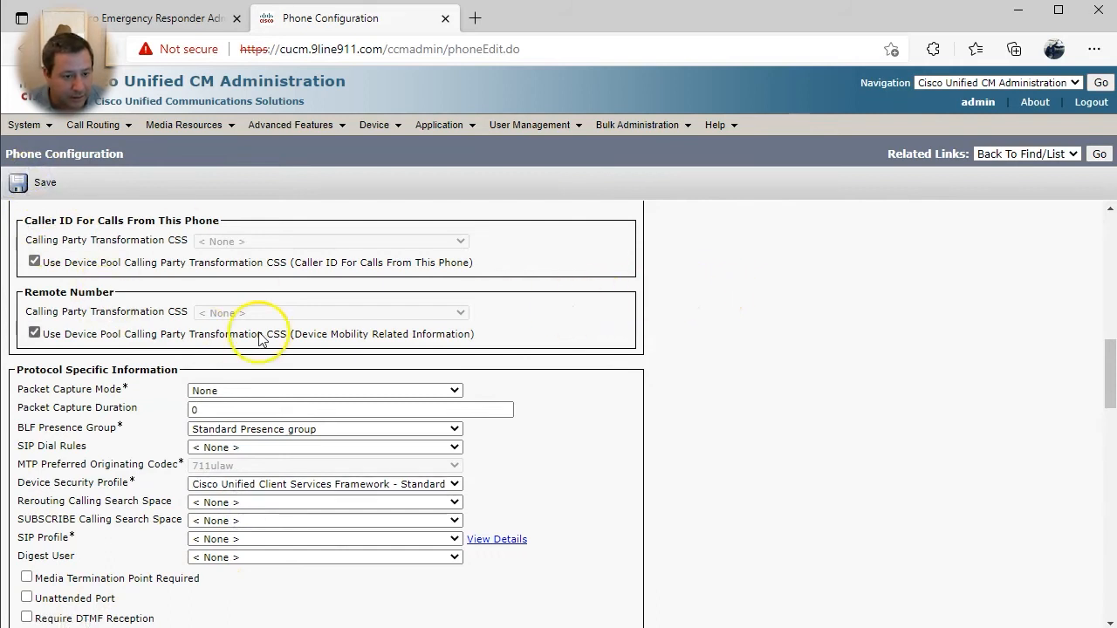
left_click(234, 539)
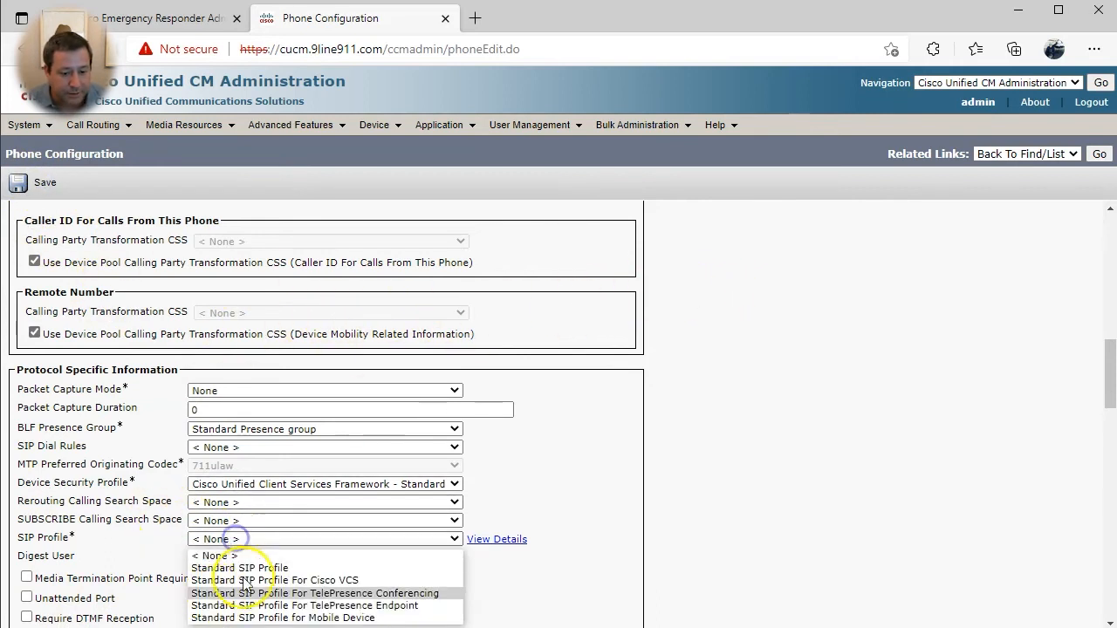
left_click(249, 567)
left_click(21, 182)
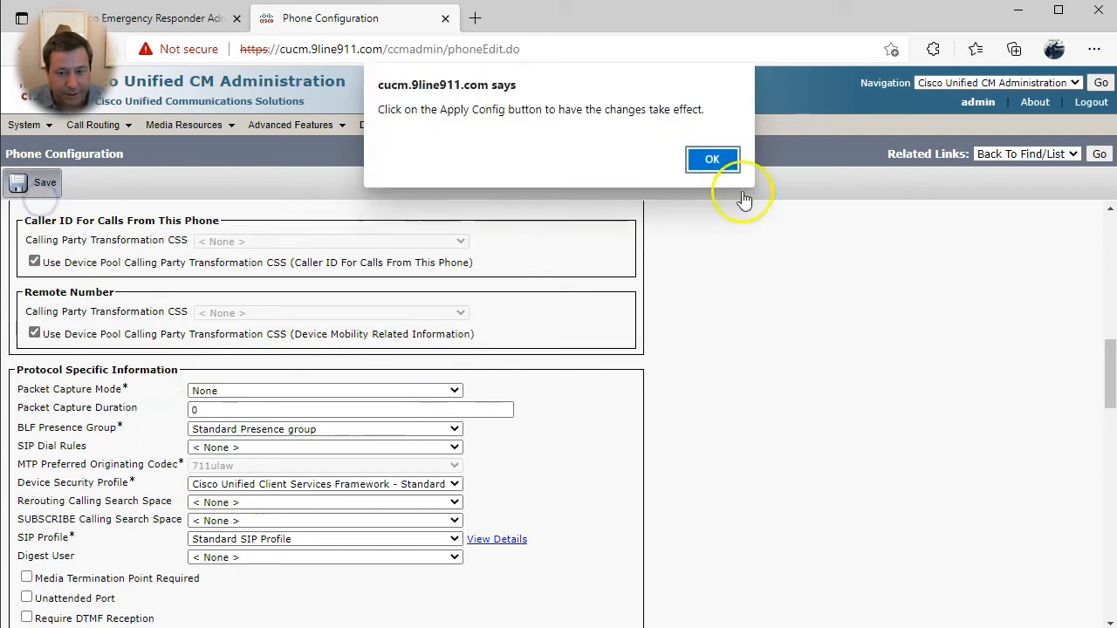
left_click(712, 159)
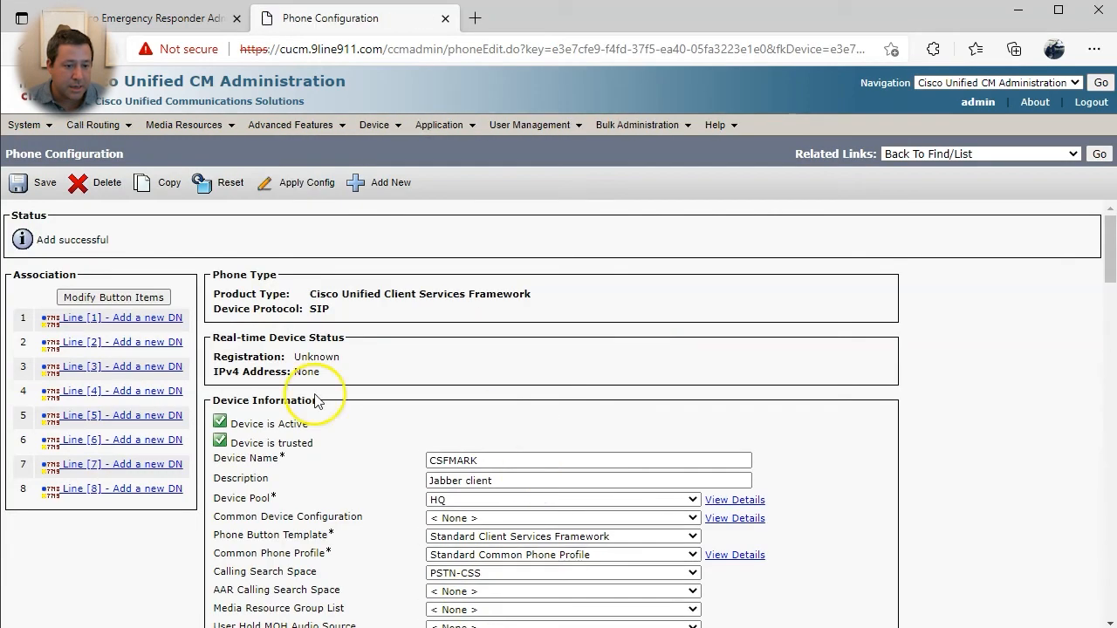
- Add directory number 7501 in the phones-pt partition to CSFMARK's line 1
left_click(147, 318)
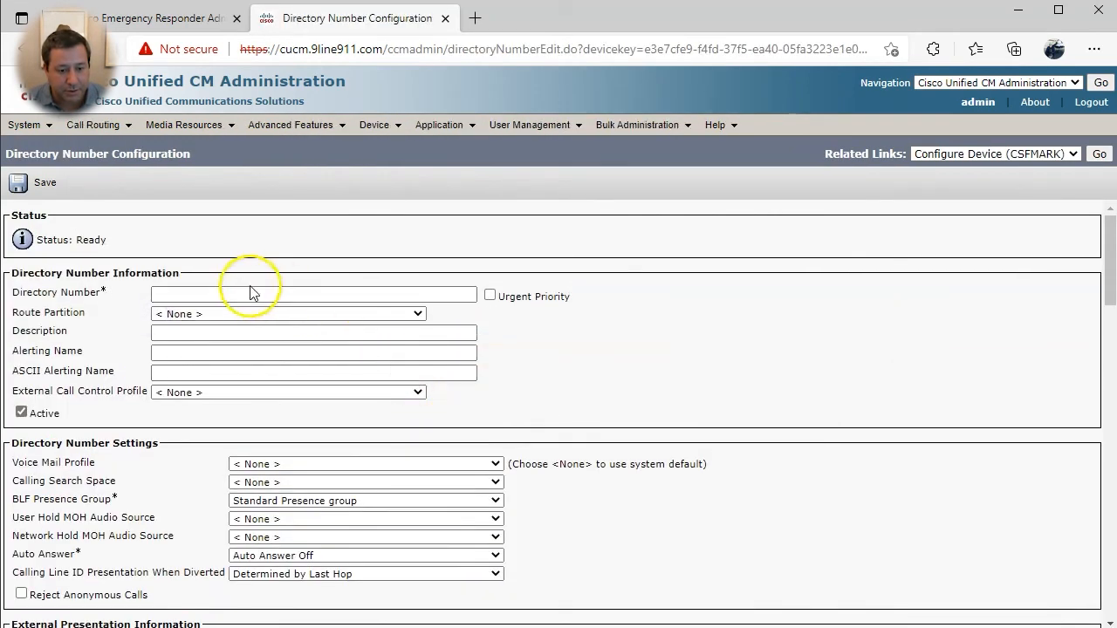
left_click(251, 294)
type("7501")
key("Tab")
left_click(192, 313)
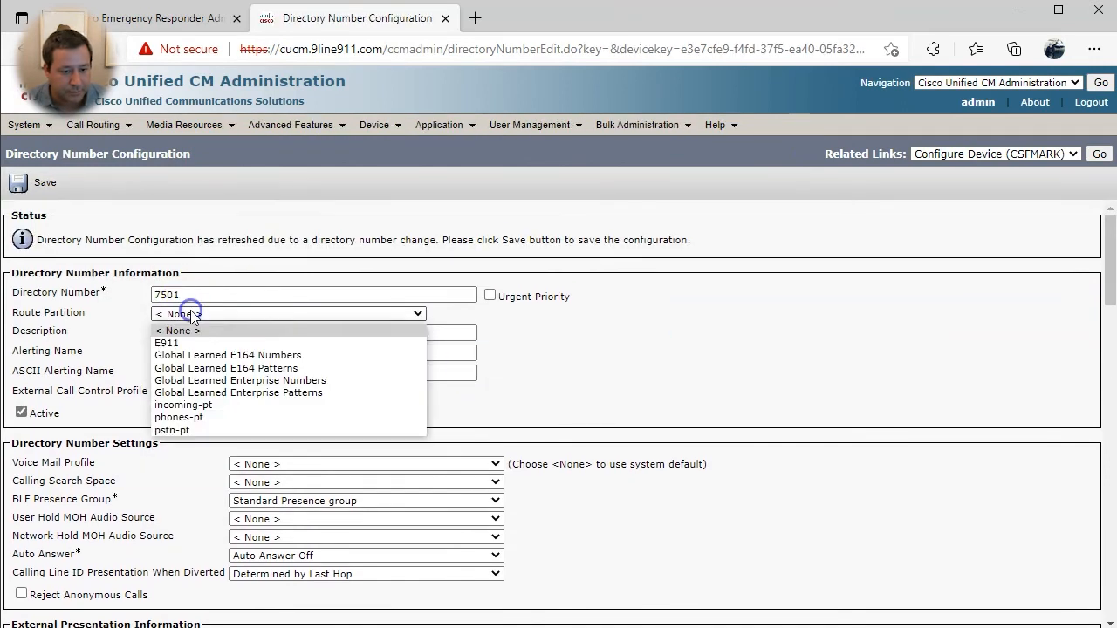
left_click(205, 418)
- Associate the end user with line 7501 and return to CSFMARK's device configuration
scroll(511, 445, "down", 2)
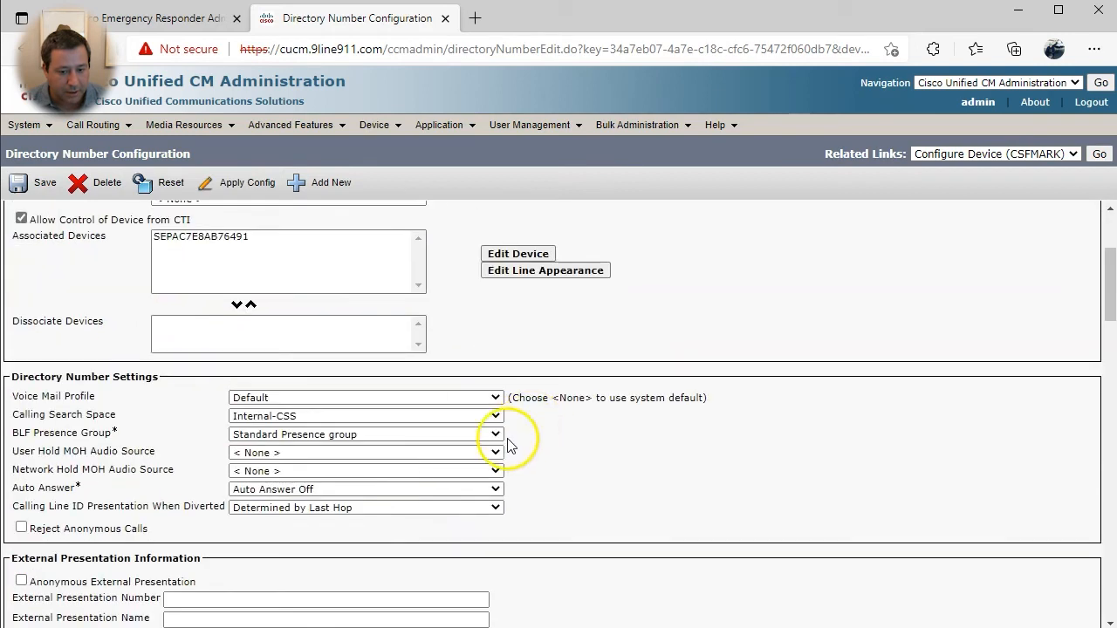
scroll(261, 358, "down", 10)
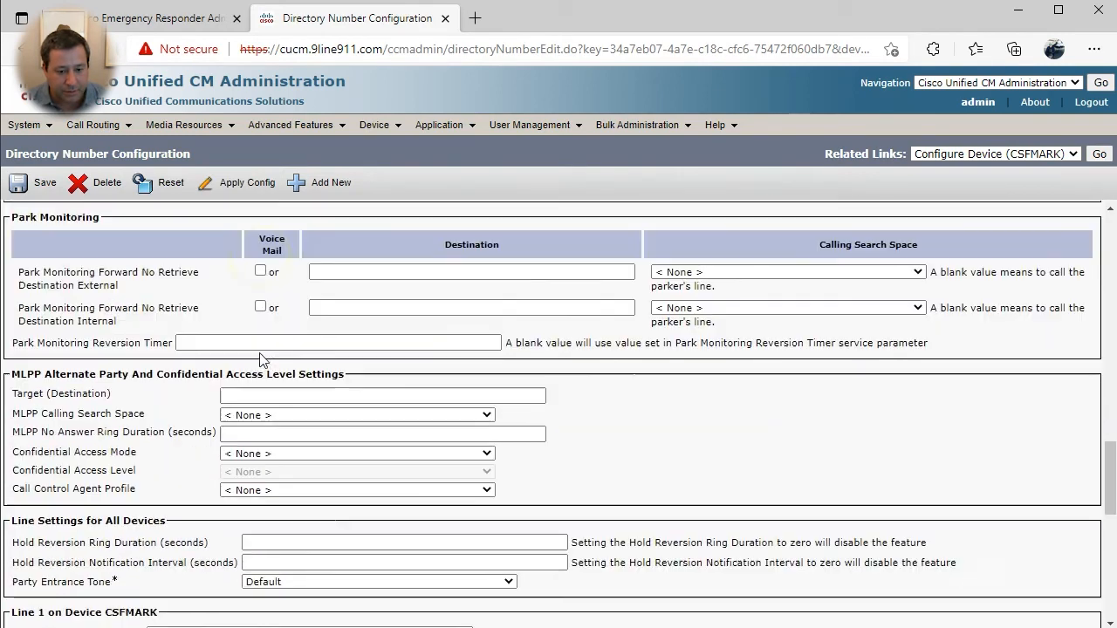
scroll(262, 360, "down", 5)
left_click(242, 441)
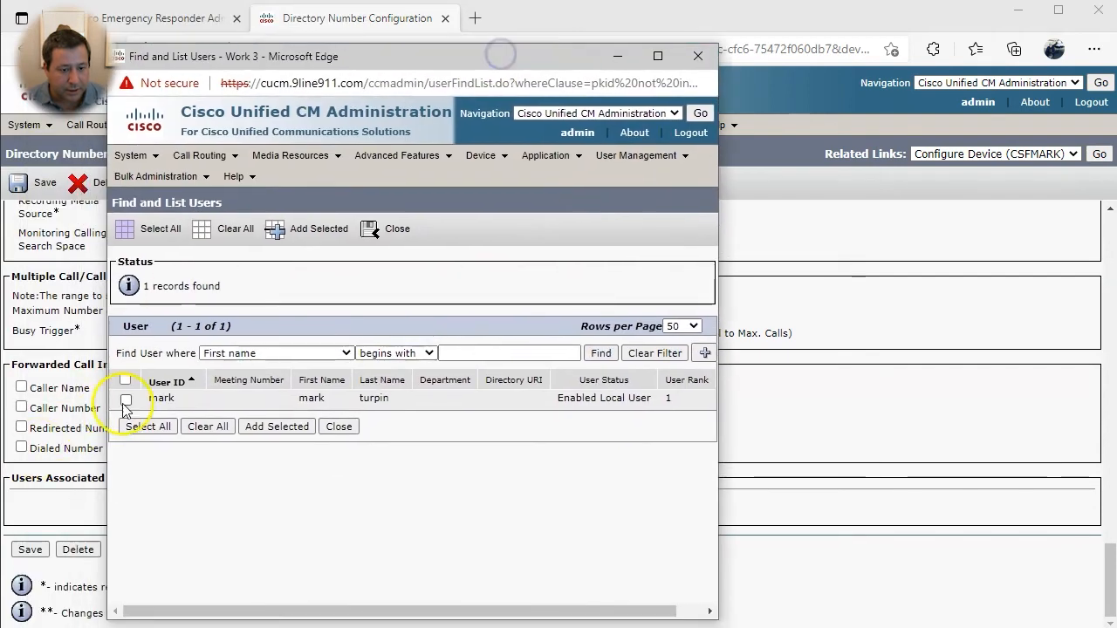
left_click(125, 399)
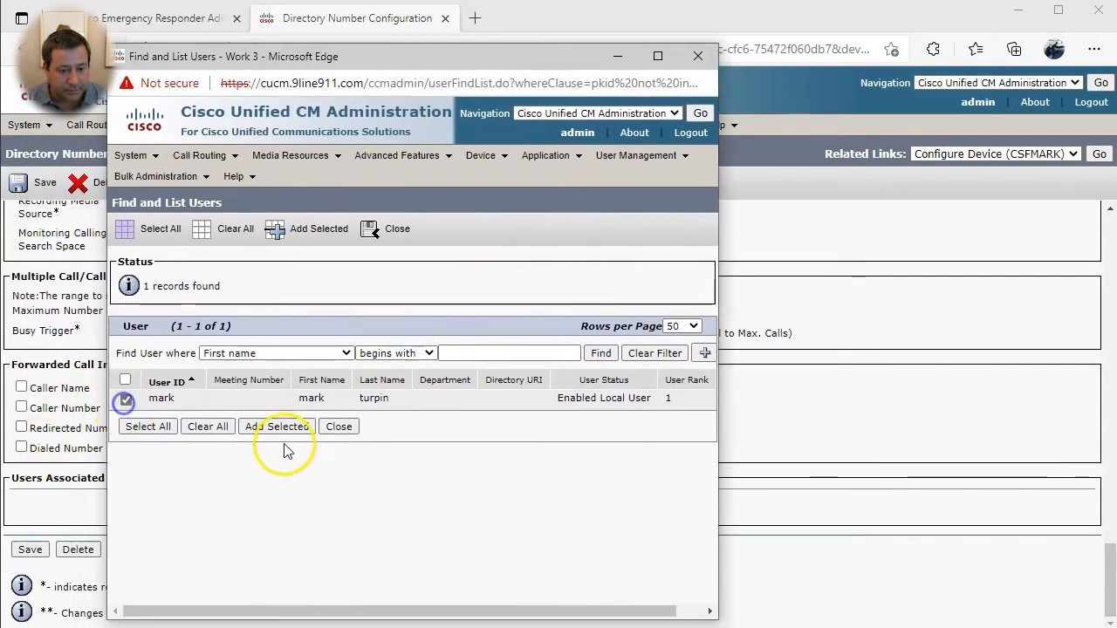
left_click(276, 427)
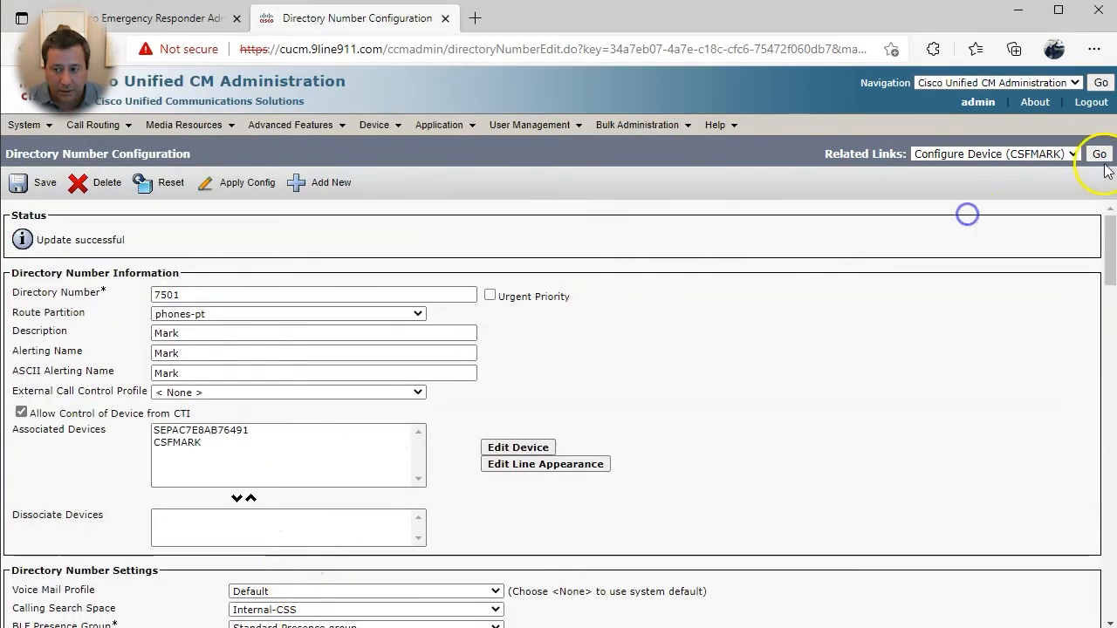
scroll(997, 357, "down", 3)
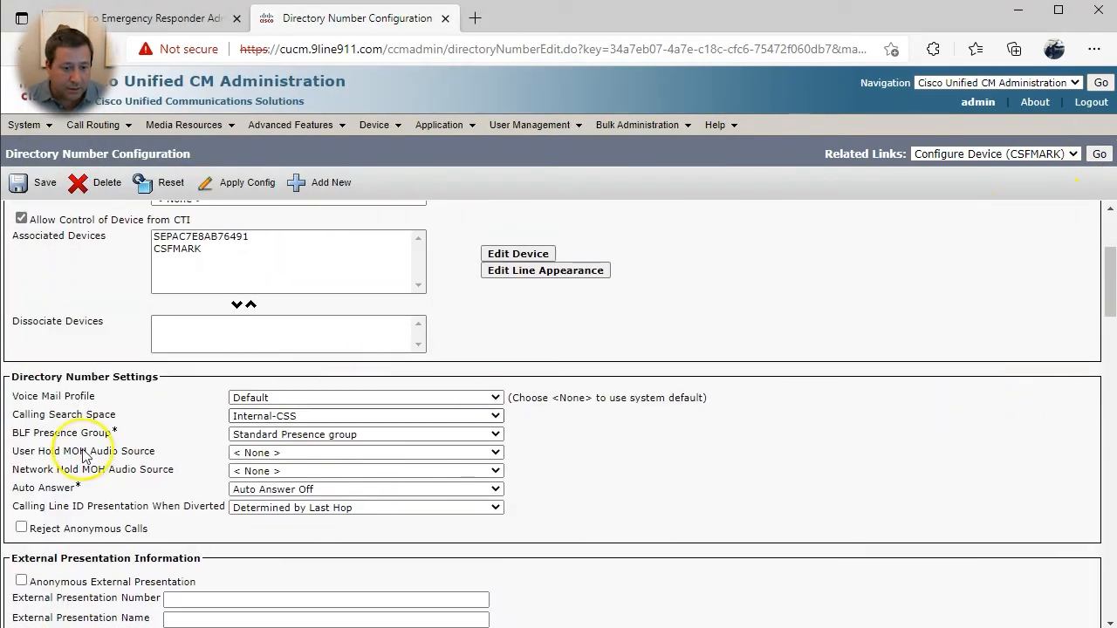
left_click(1099, 155)
- Go through User Management > End User to the user's page and its Device Association
scroll(480, 384, "down", 2)
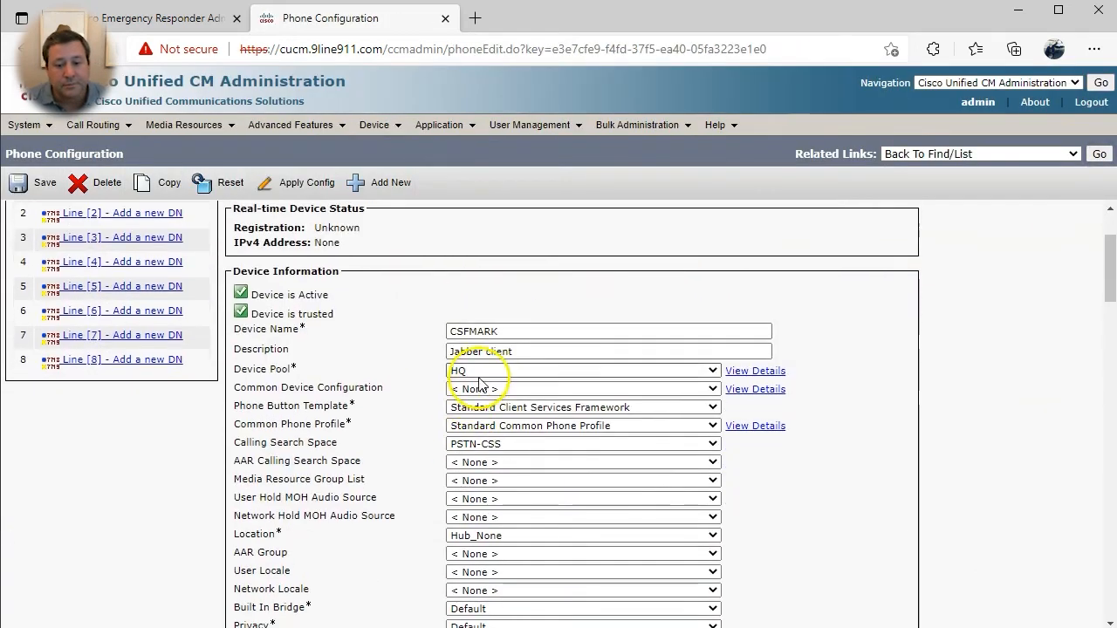
scroll(544, 436, "up", 2)
left_click(1101, 154)
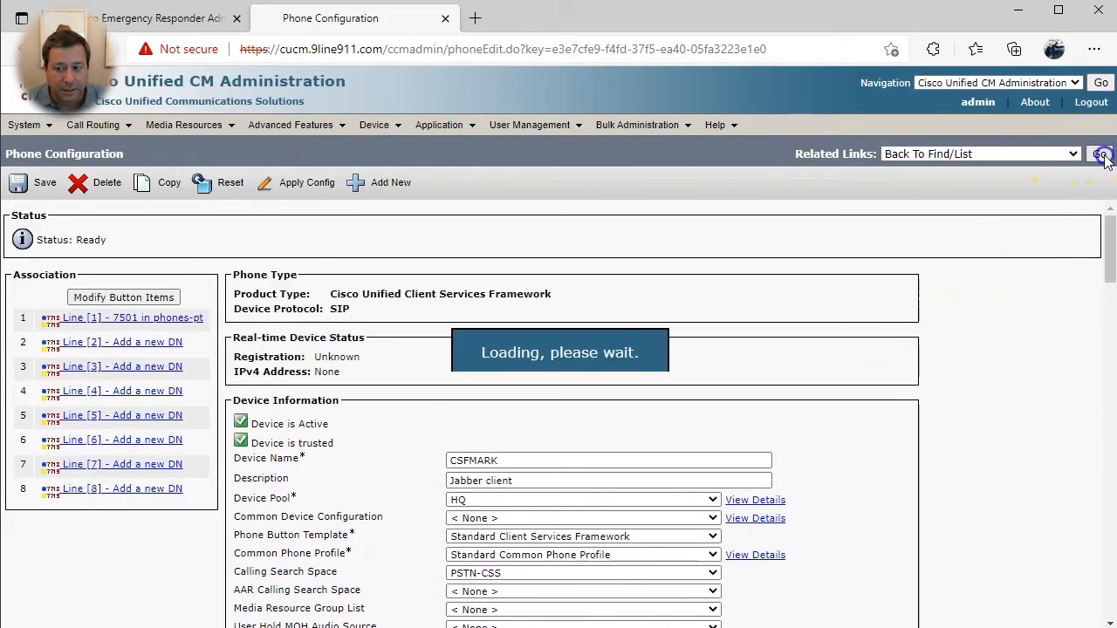
left_click(528, 127)
left_click(530, 166)
left_click(80, 348)
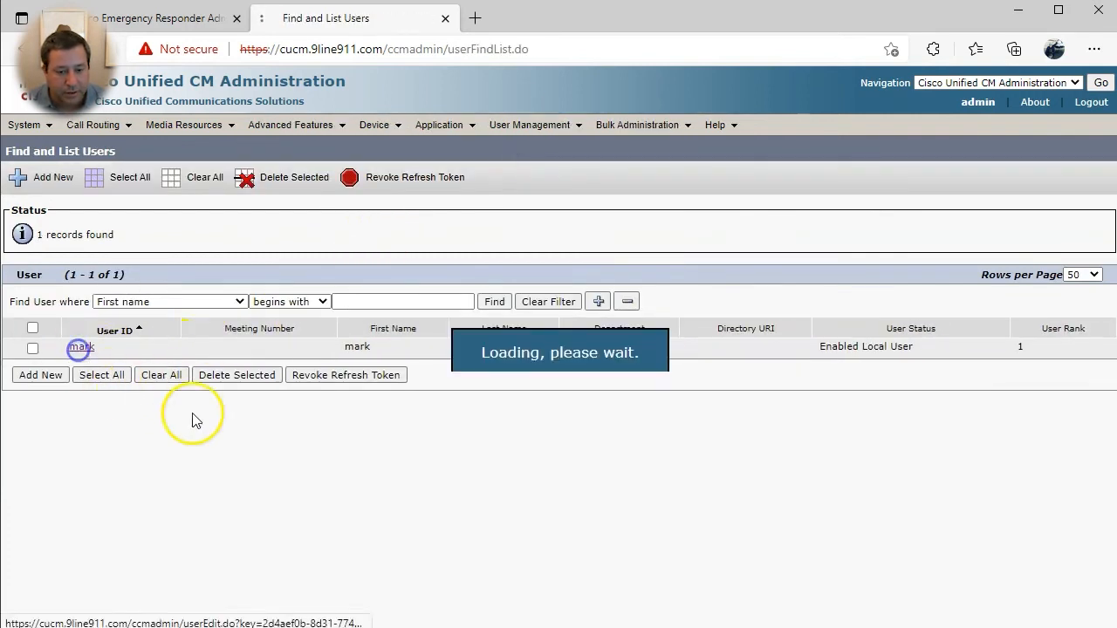
scroll(252, 428, "down", 6)
left_click(598, 399)
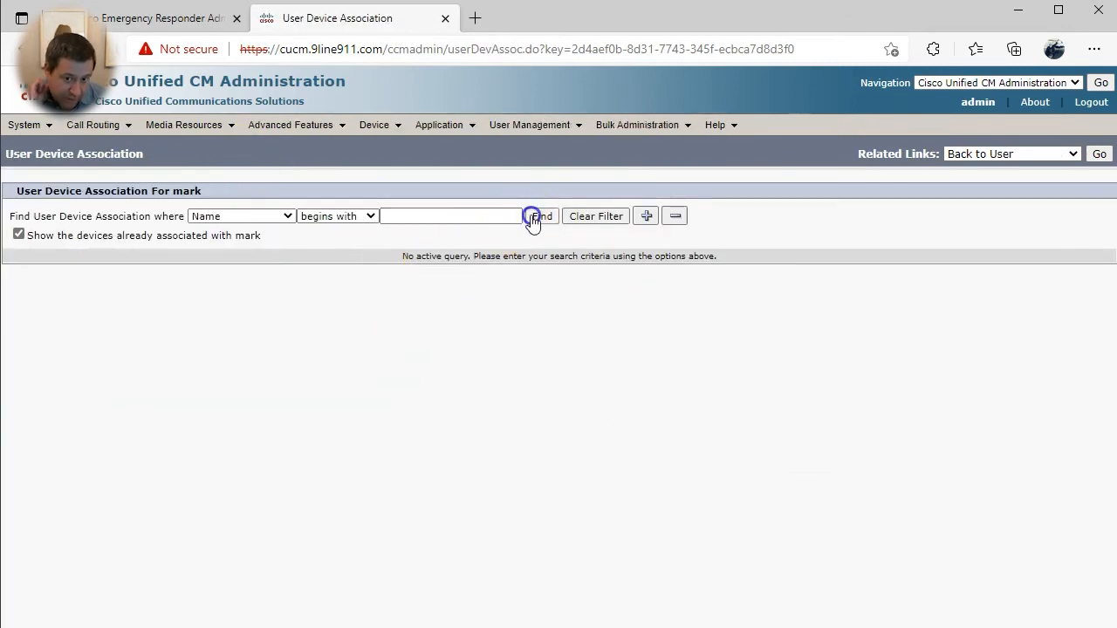
- Associate CSFMARK and SEPAC7E8AB76491 with the end user and verify them under controlled devices
left_click(533, 217)
left_click(42, 358)
left_click(42, 424)
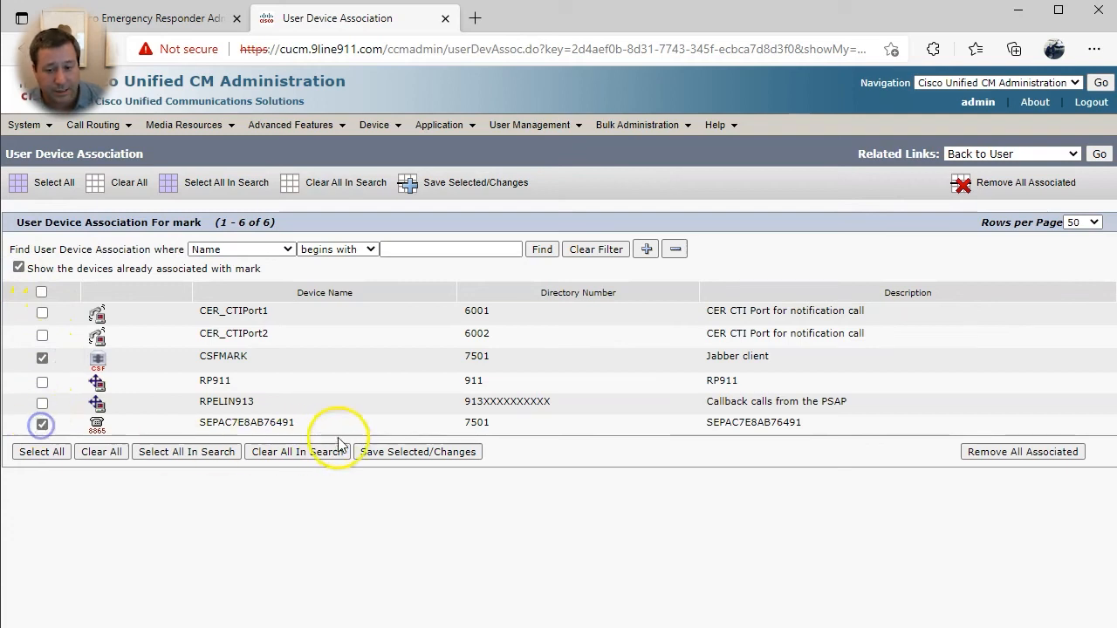
left_click(421, 454)
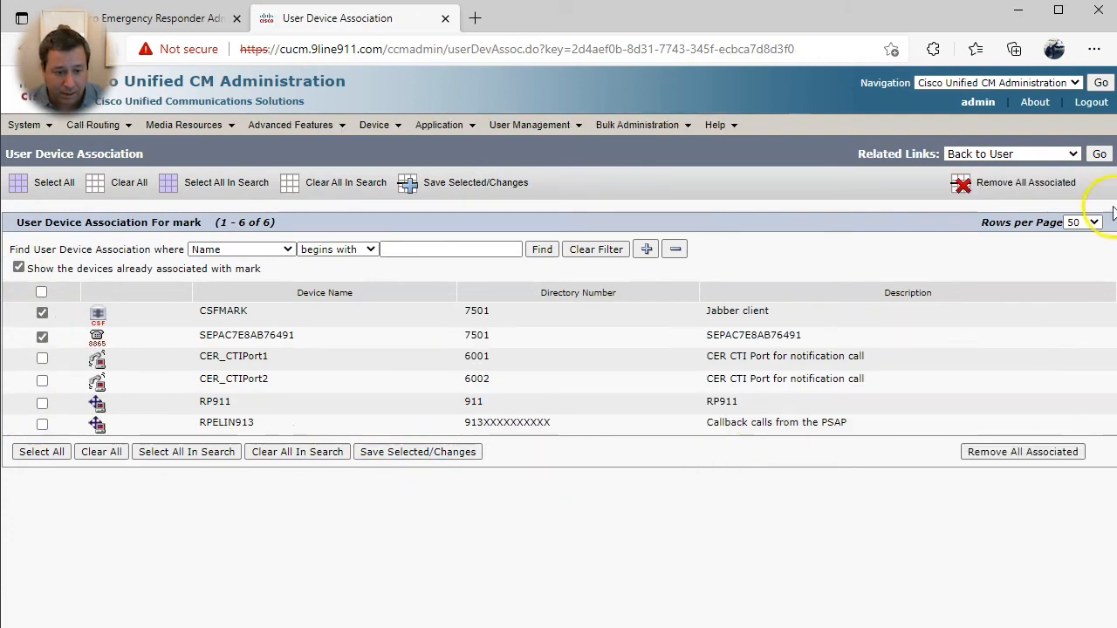
left_click(1099, 153)
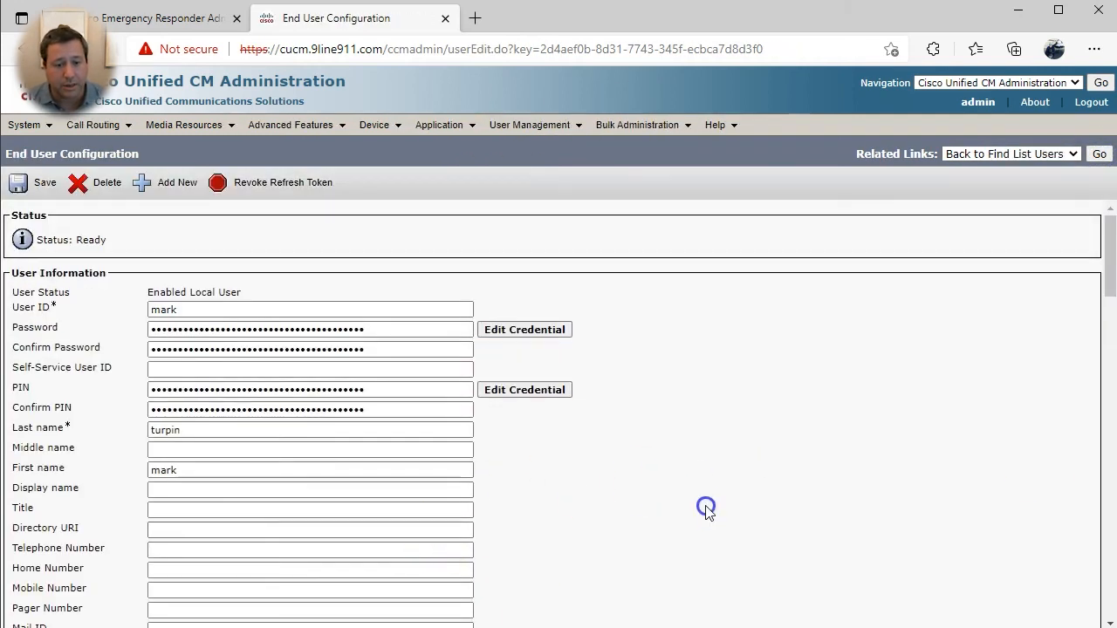
scroll(705, 511, "down", 10)
left_click(182, 512)
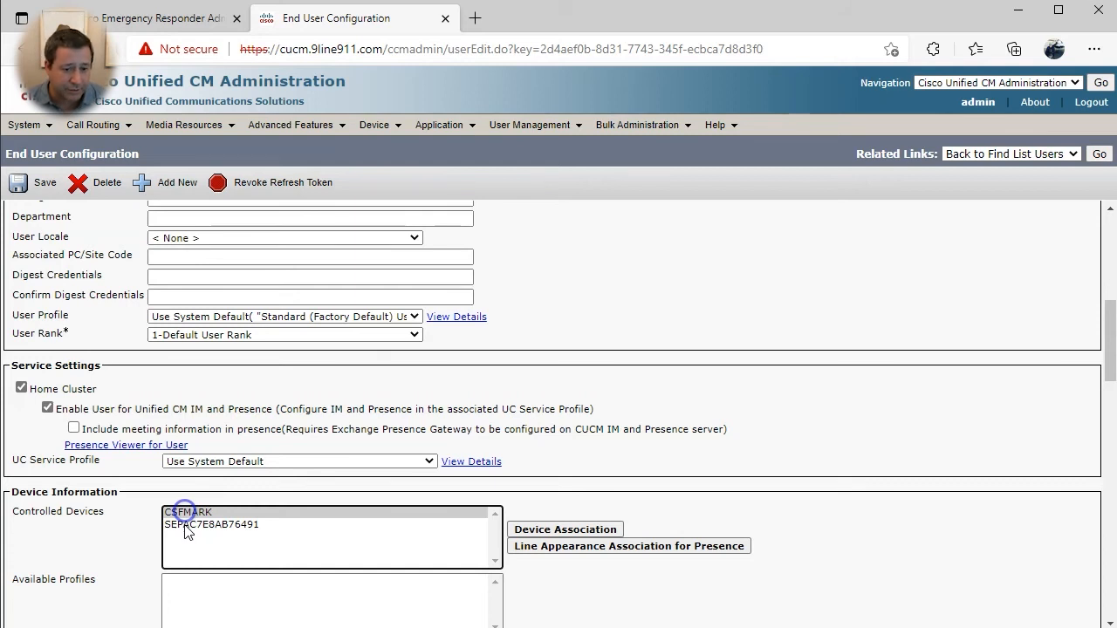
left_click(186, 524)
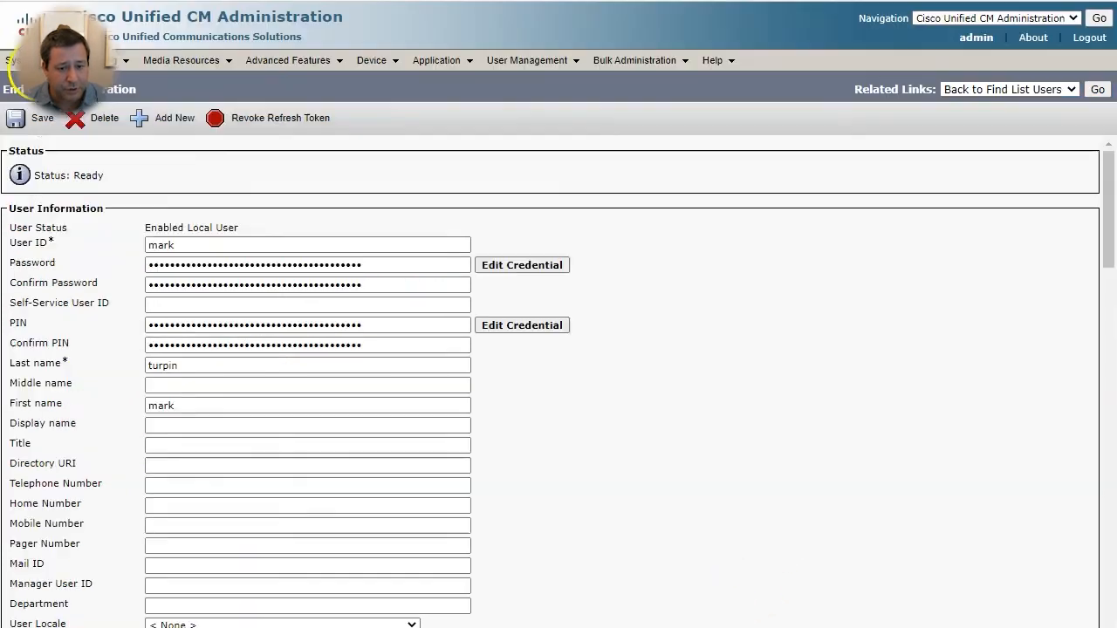
- Prefix the English, United States E911 agreement message with 'IMPORTANT:' and save it
mouse_move(25, 124)
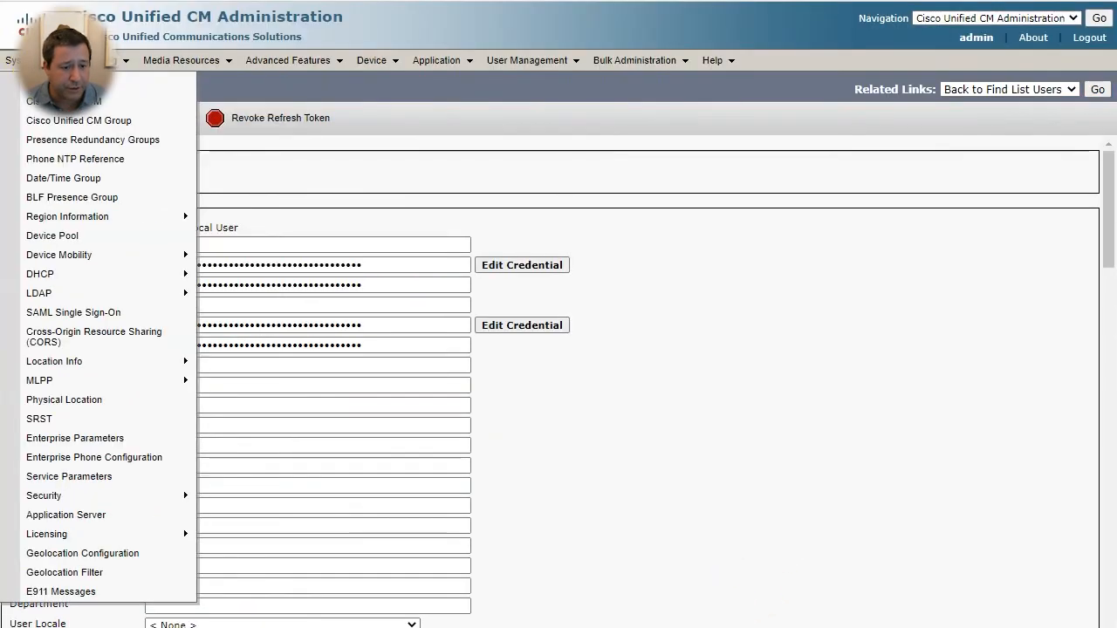
left_click(44, 592)
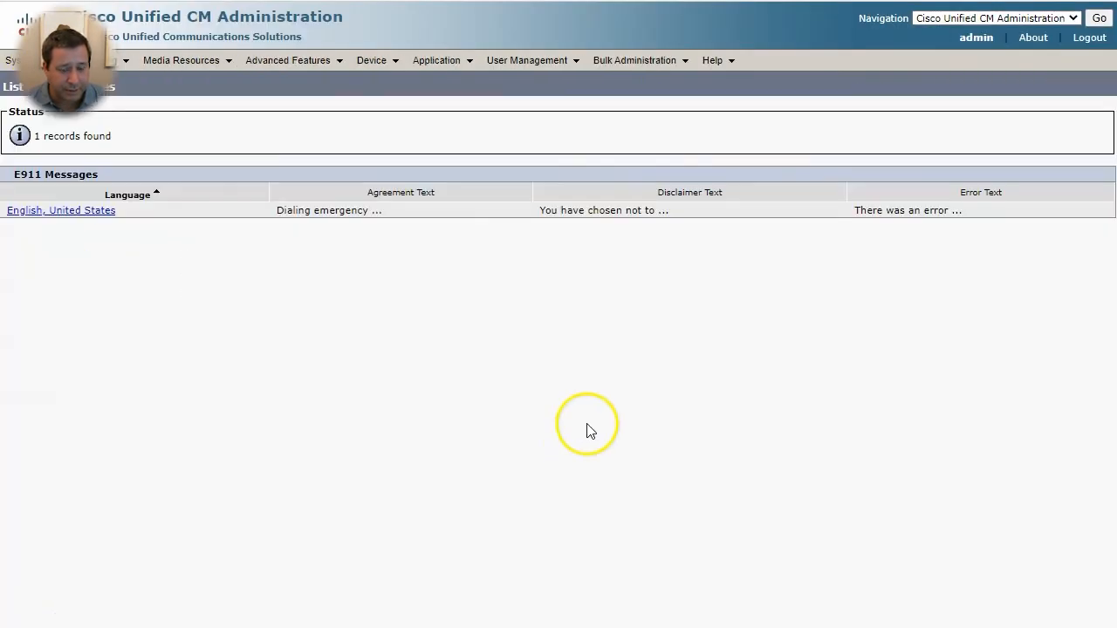
left_click(78, 212)
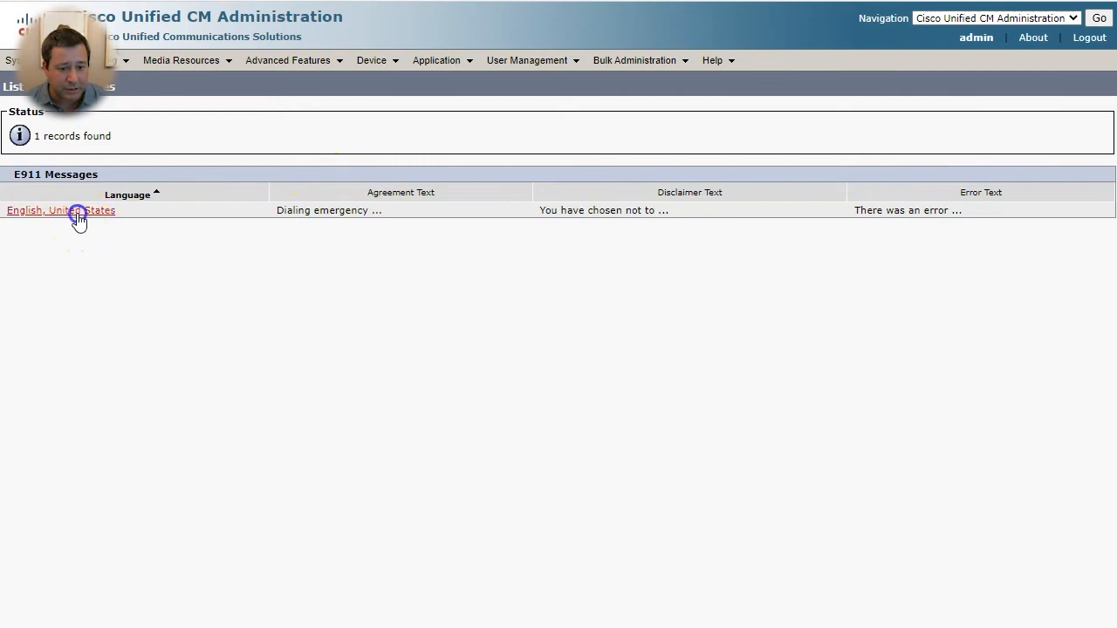
left_click(275, 273)
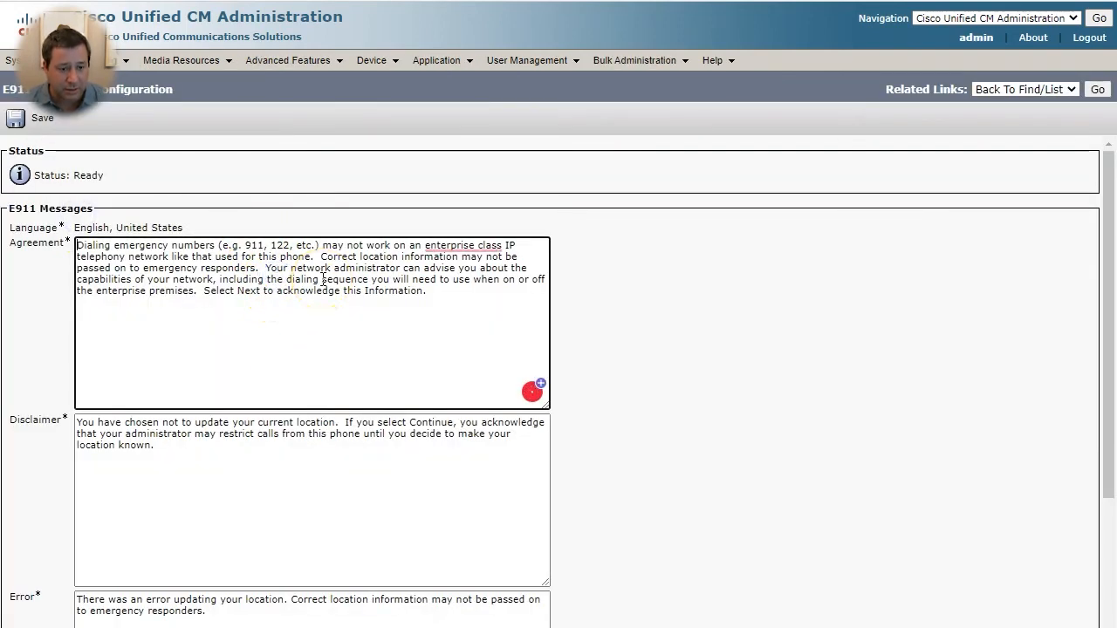
type("IMPORTANT:")
key("Tab")
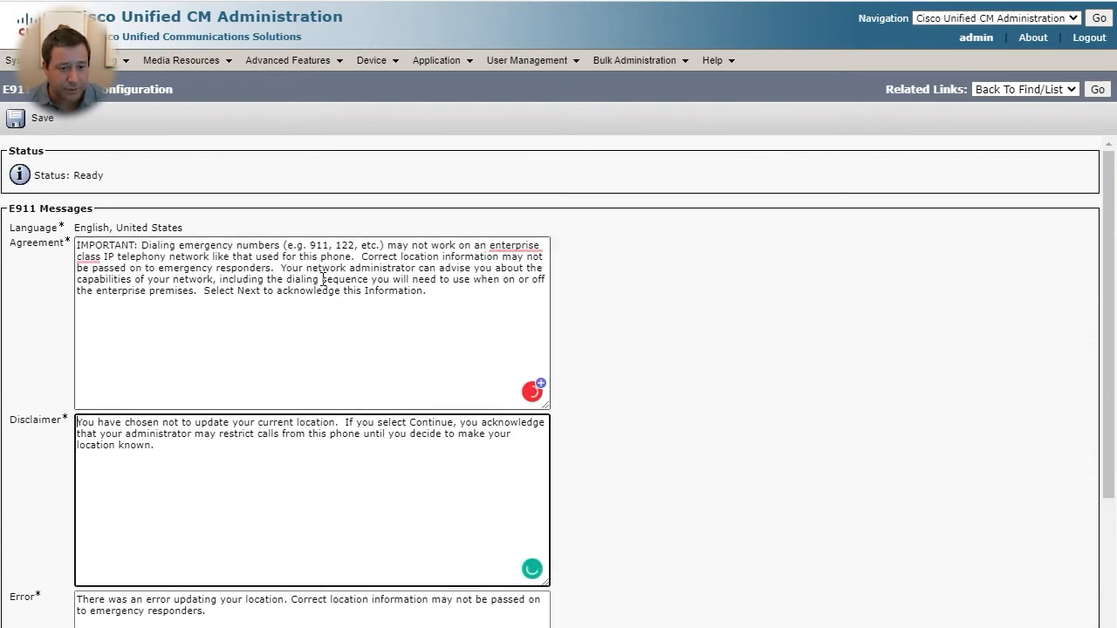
key("Tab")
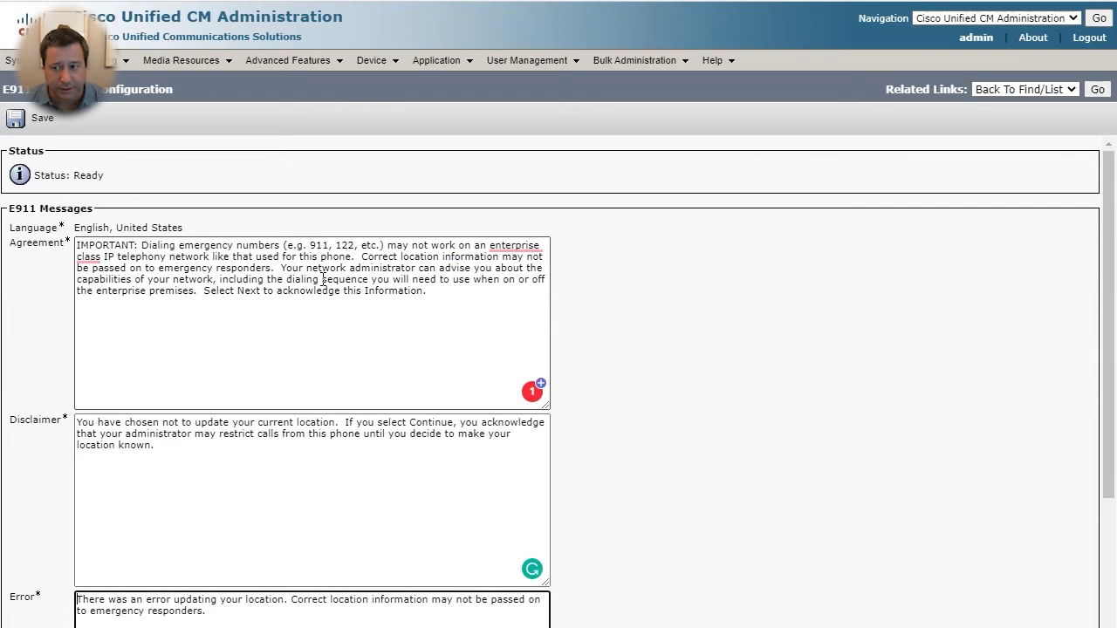
scroll(322, 276, "down", 3)
left_click(262, 496)
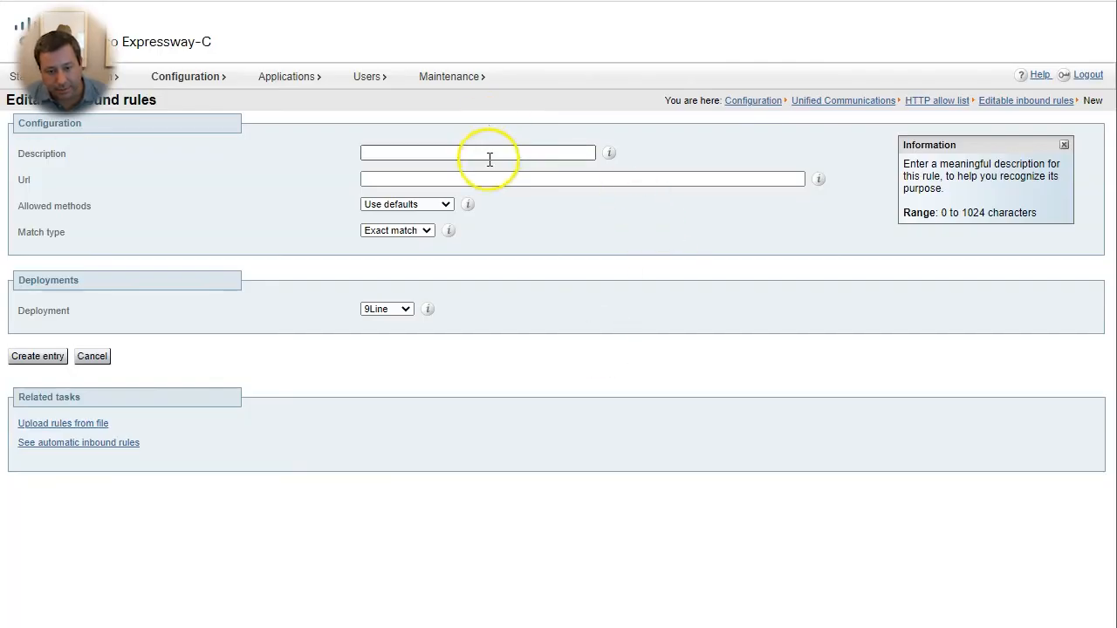
left_click(489, 159)
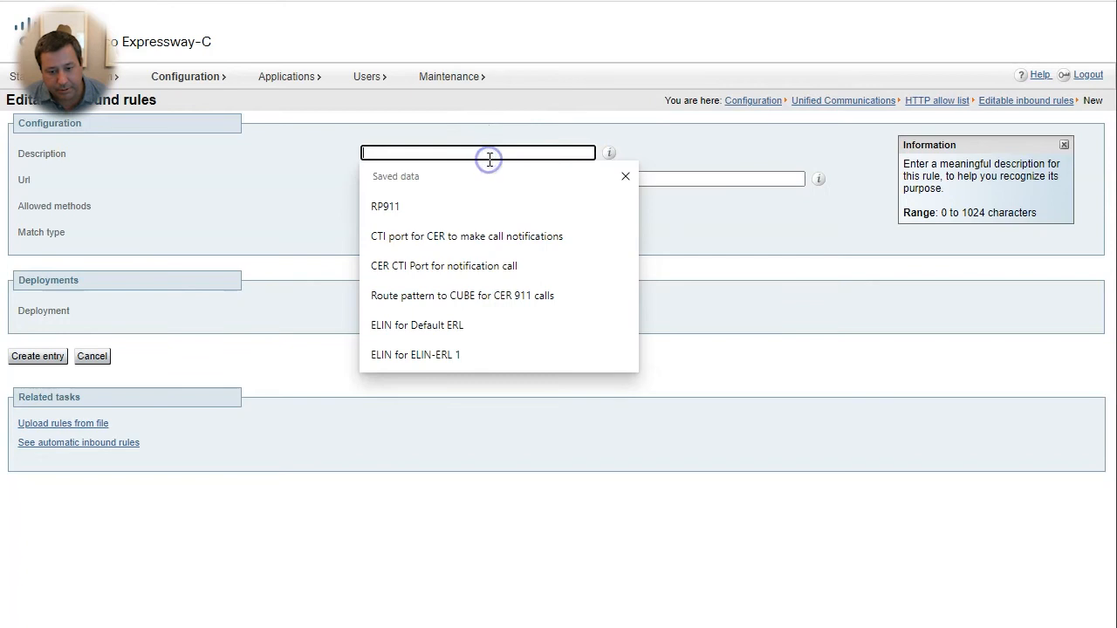
type("CUCM e911Proxy for CER OFP")
left_click(500, 179)
type("https:/")
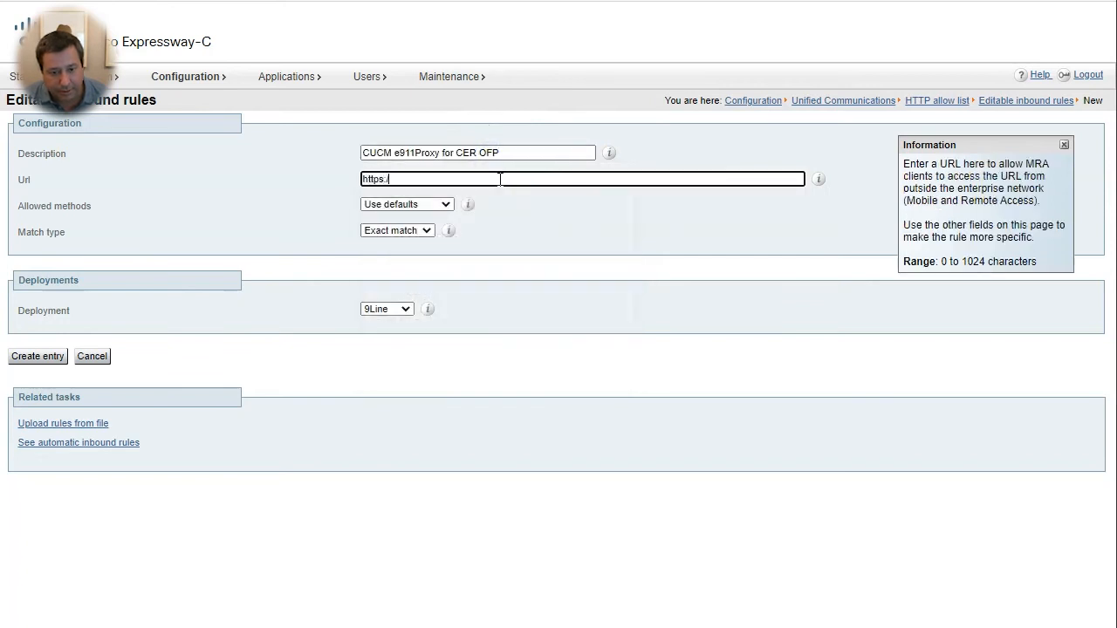
type("/cucm.9line91")
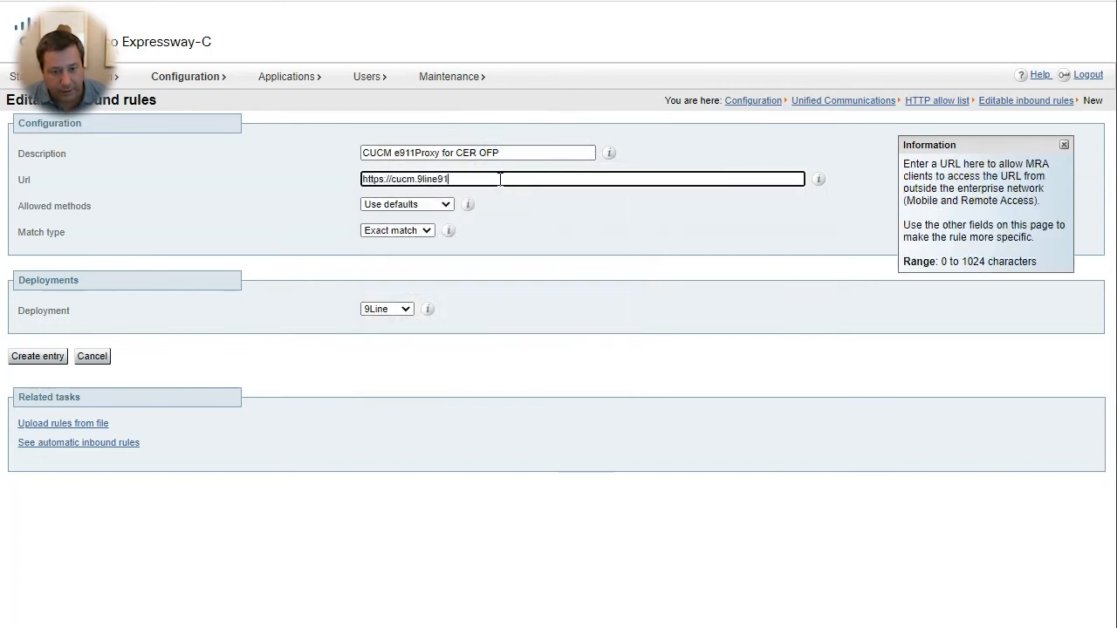
type("1.com:8080")
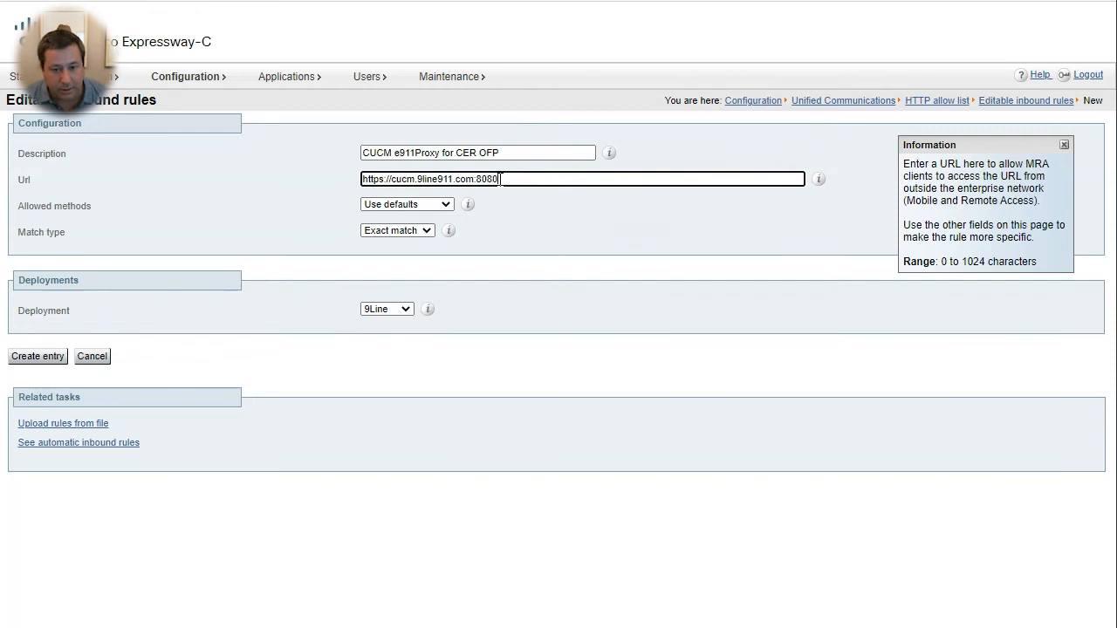
type("/e911proxy")
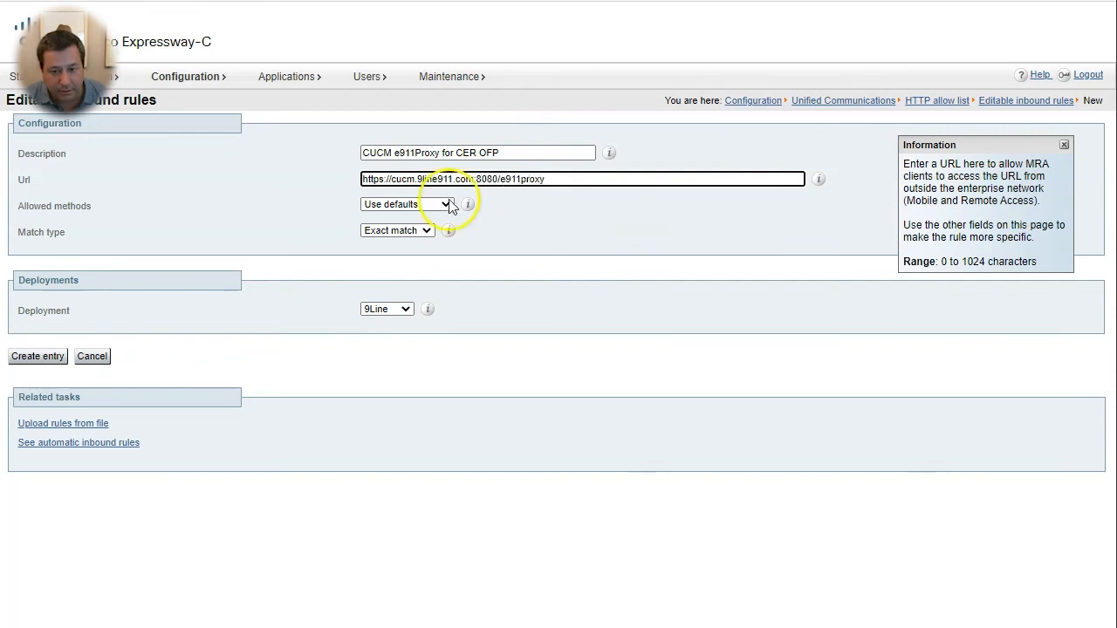
- Allow chosen methods: GET, POST, PUT, OPTIONS, DELETE and HEAD
left_click(403, 206)
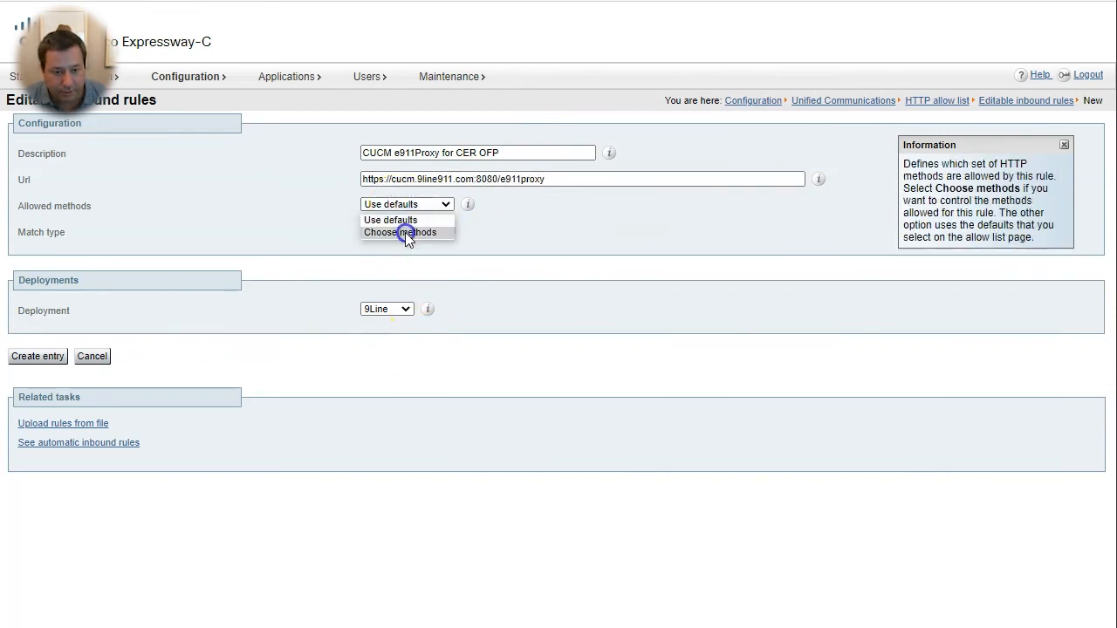
left_click(405, 232)
left_click(390, 233)
left_click(446, 233)
left_click(498, 233)
left_click(573, 233)
left_click(640, 233)
left_click(699, 233)
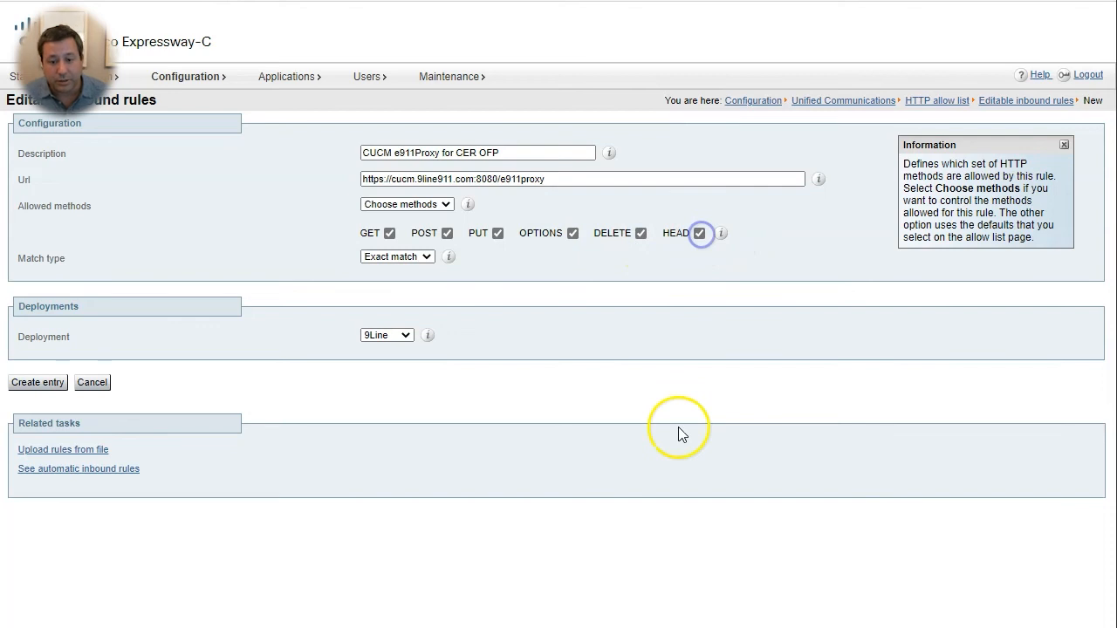
- Switch the e911proxy rule from Exact match to Prefix match and create the entry
left_click(397, 256)
left_click(415, 287)
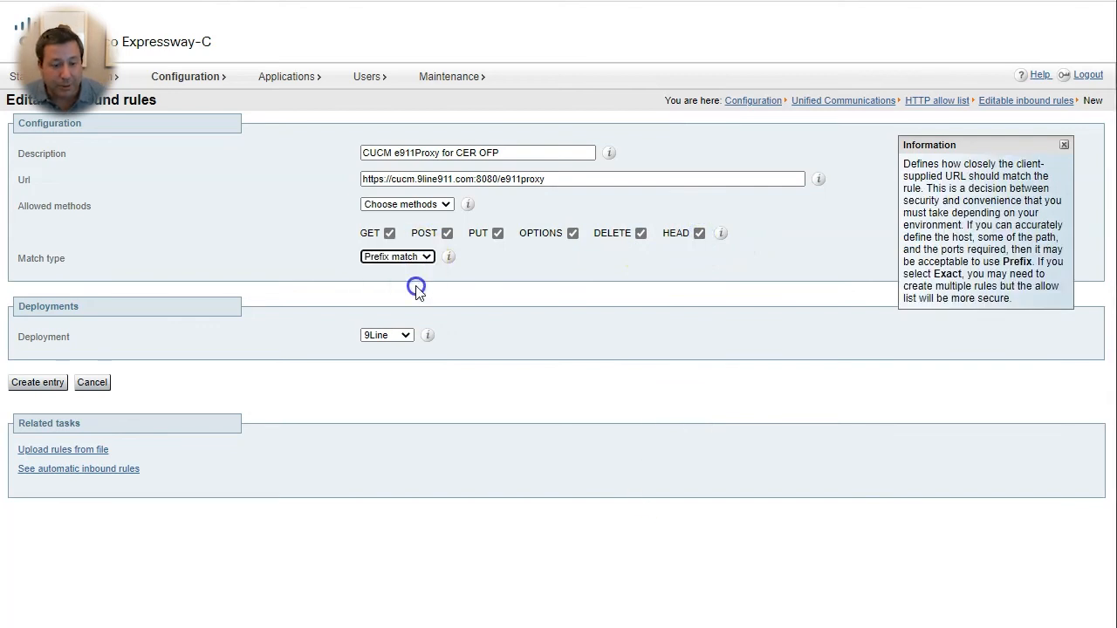
left_click(39, 382)
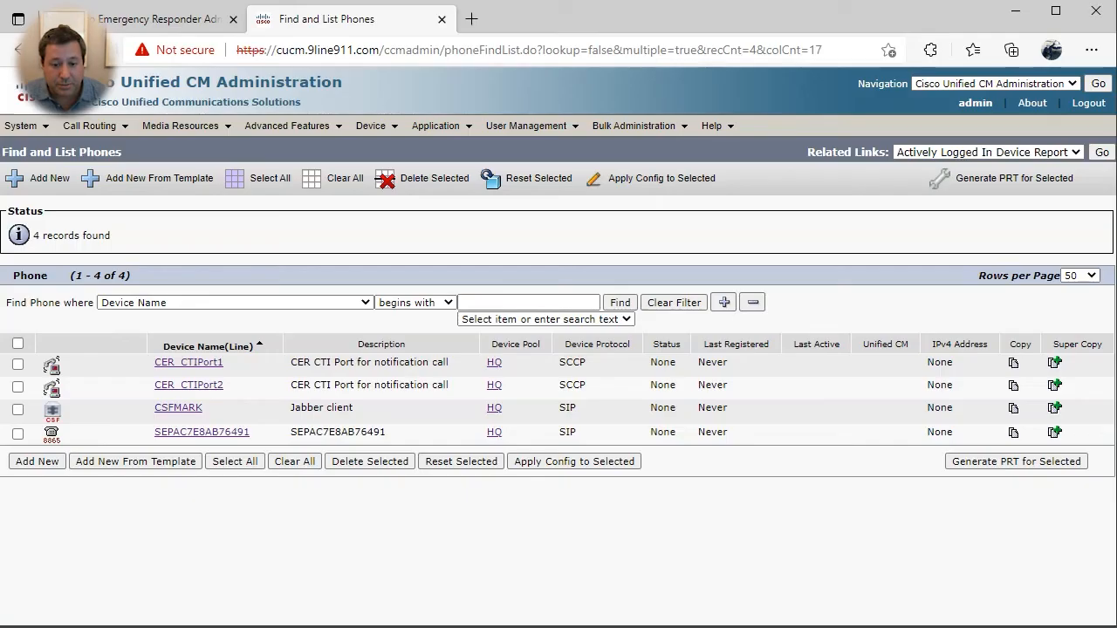
- Refresh the phone list and confirm SEPAC7E8AB76491 is registered to cucm.9line911.com at 10.99.30.111
left_click(619, 302)
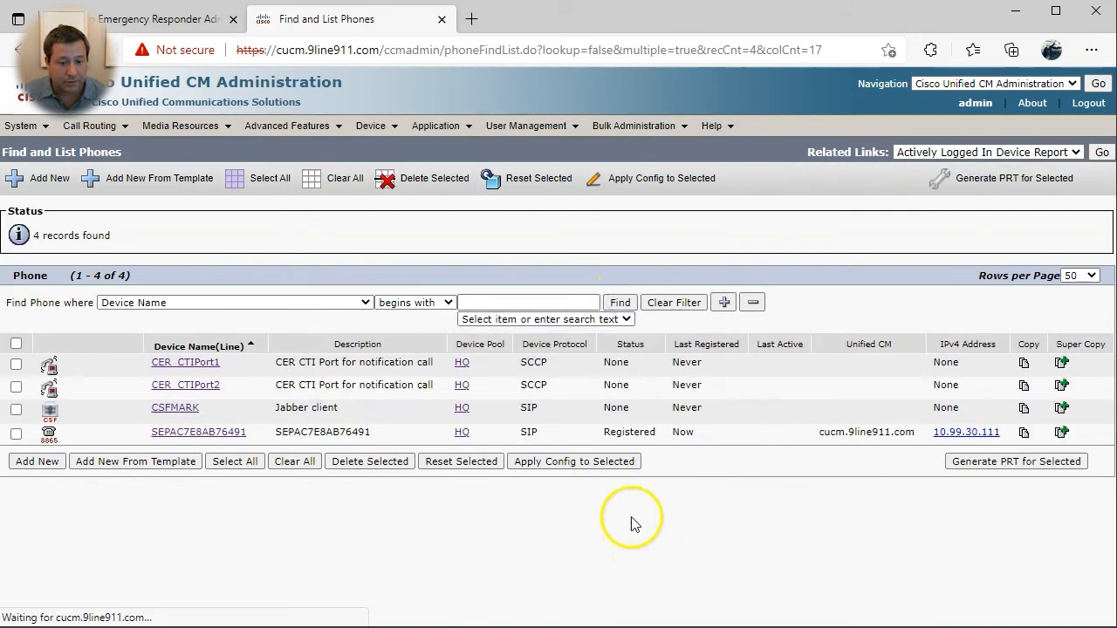
left_click_drag(832, 434, 922, 436)
left_click(894, 480)
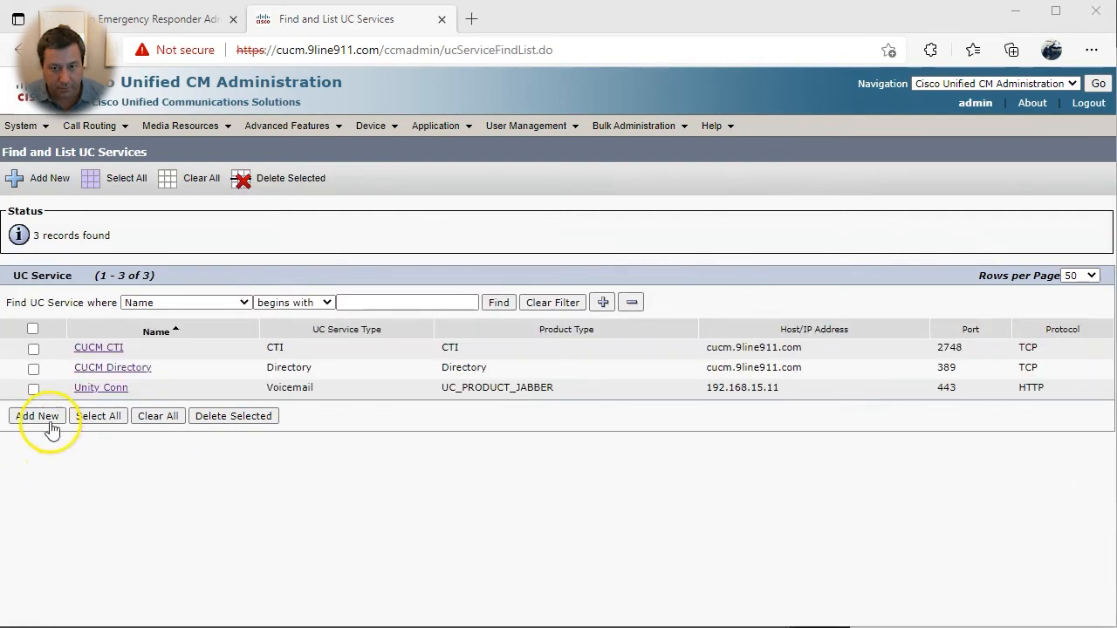
- Add a new Jabber Client Configuration UC service named Jabber Config
left_click(40, 416)
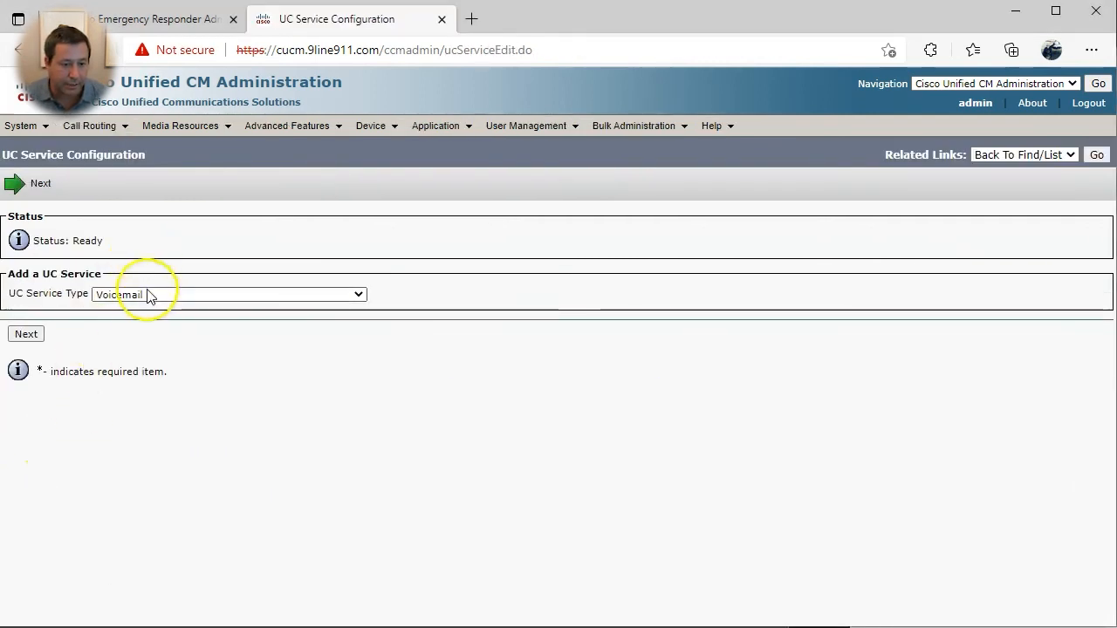
left_click(148, 295)
left_click(139, 401)
left_click(27, 335)
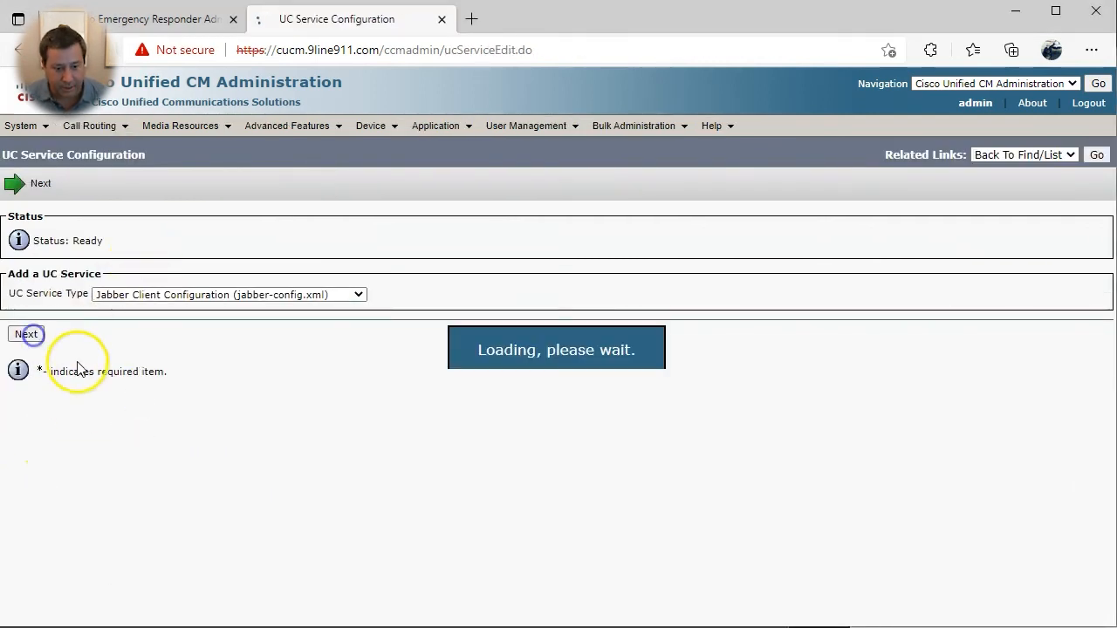
left_click(143, 328)
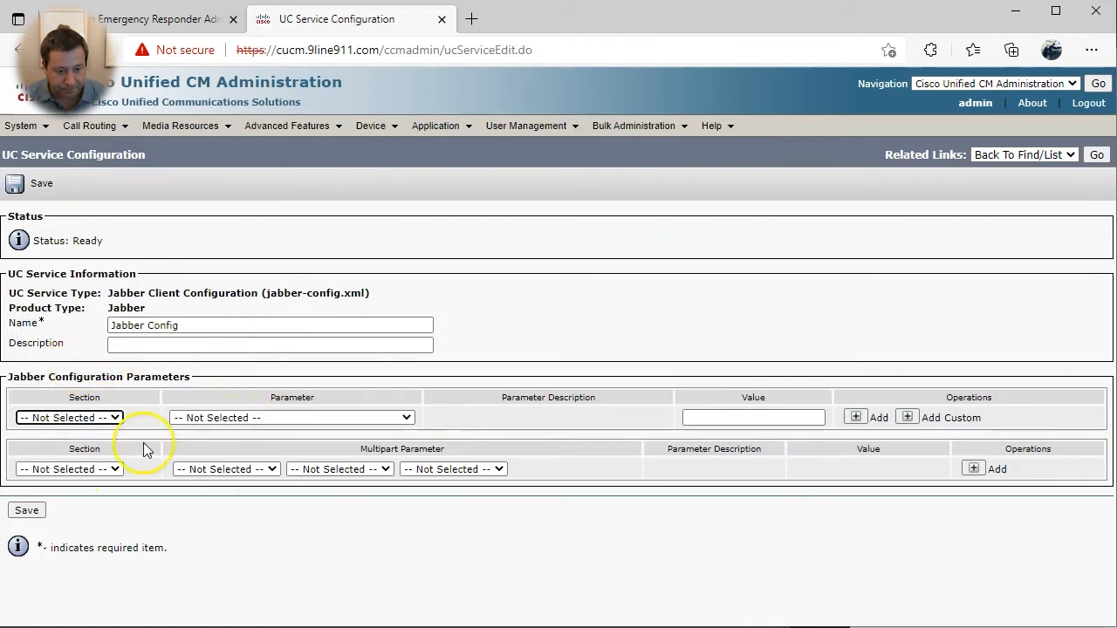
- Start a parameter row with Section Phone and Parameter E911NotificationURL
left_click(96, 417)
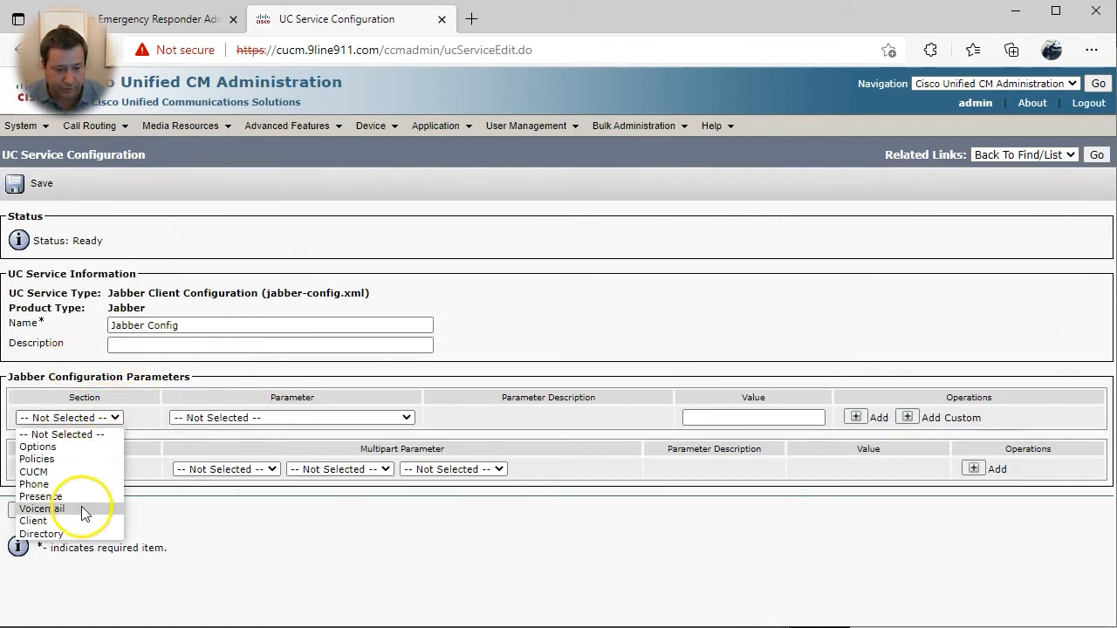
left_click(77, 484)
left_click(257, 418)
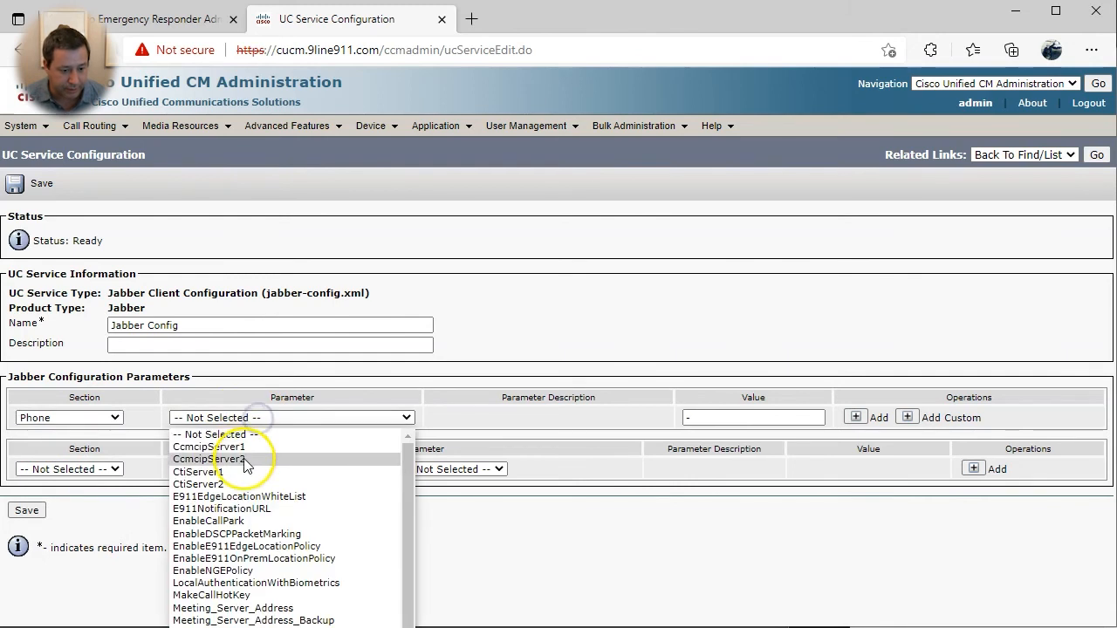
left_click(241, 509)
left_click(728, 418)
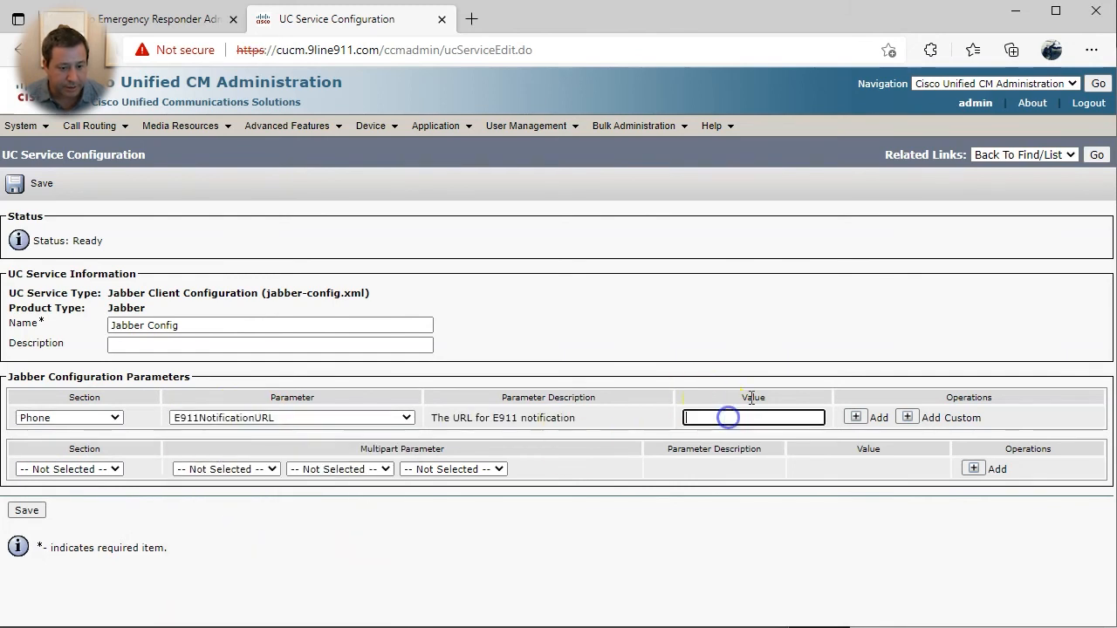
type("https://")
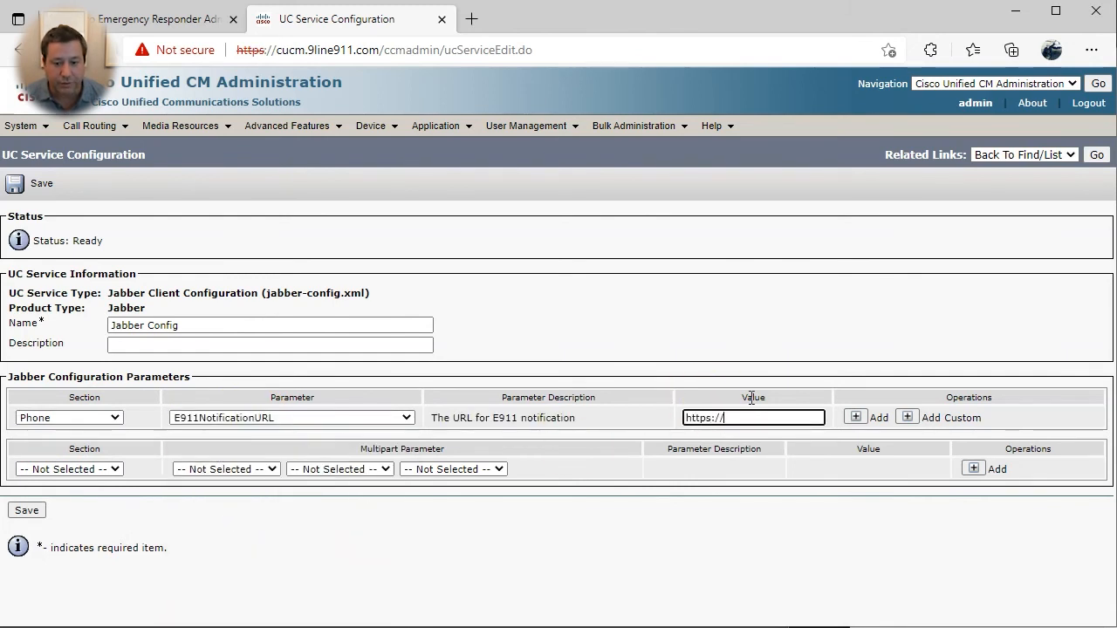
type("yoururl.com/outsidepage")
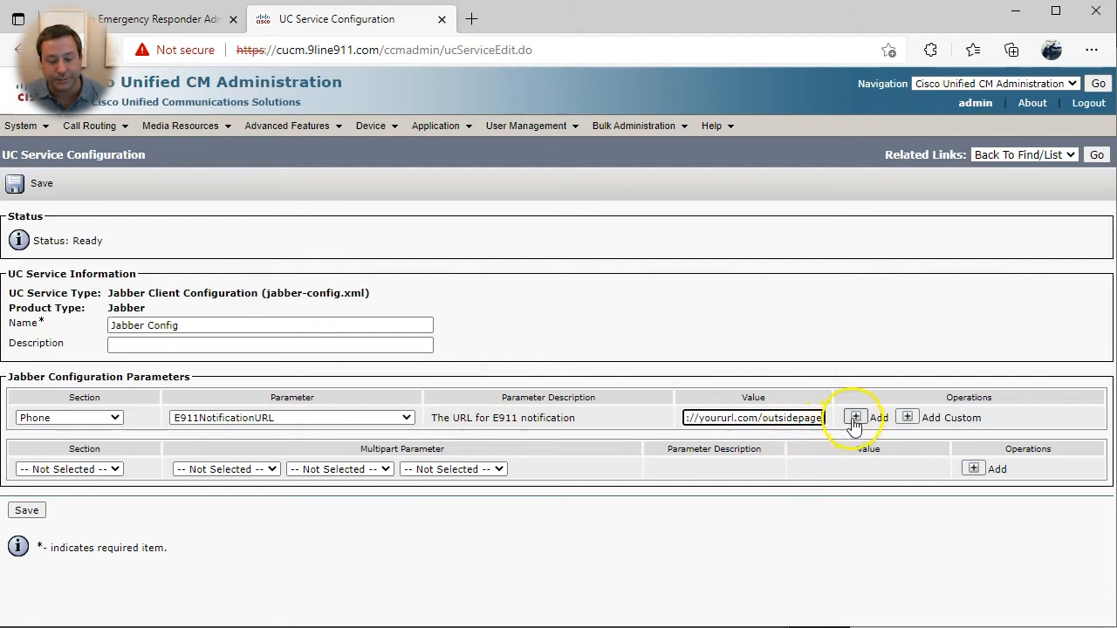
left_click(27, 511)
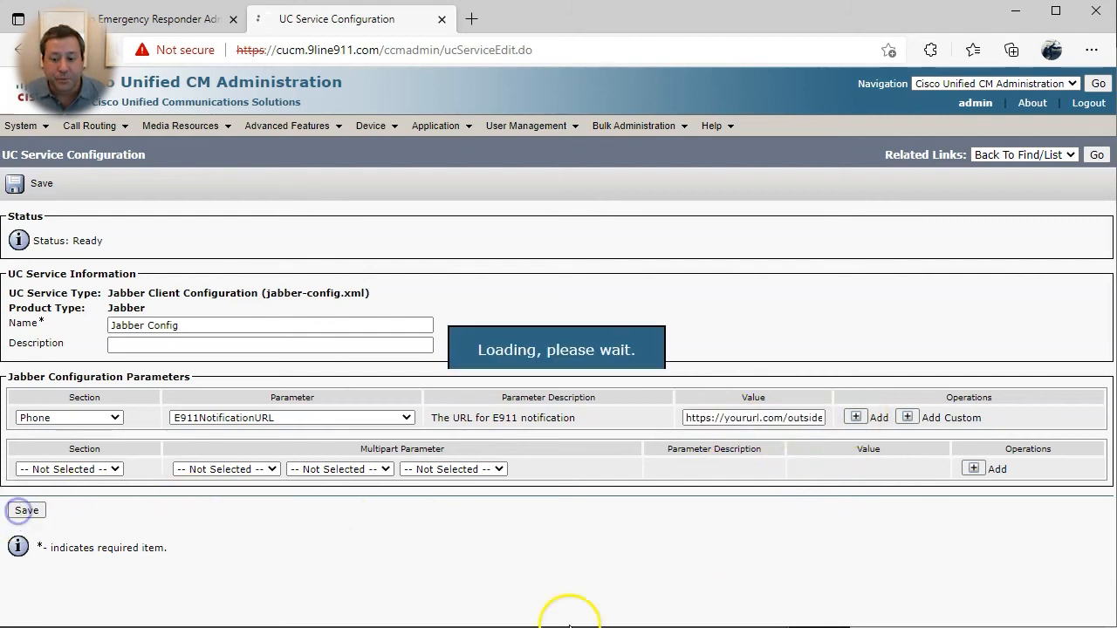
- Set the UC Services profile's Common, Desktop and Mobile Jabber configuration to Jabber Config and save
mouse_move(513, 135)
mouse_move(624, 226)
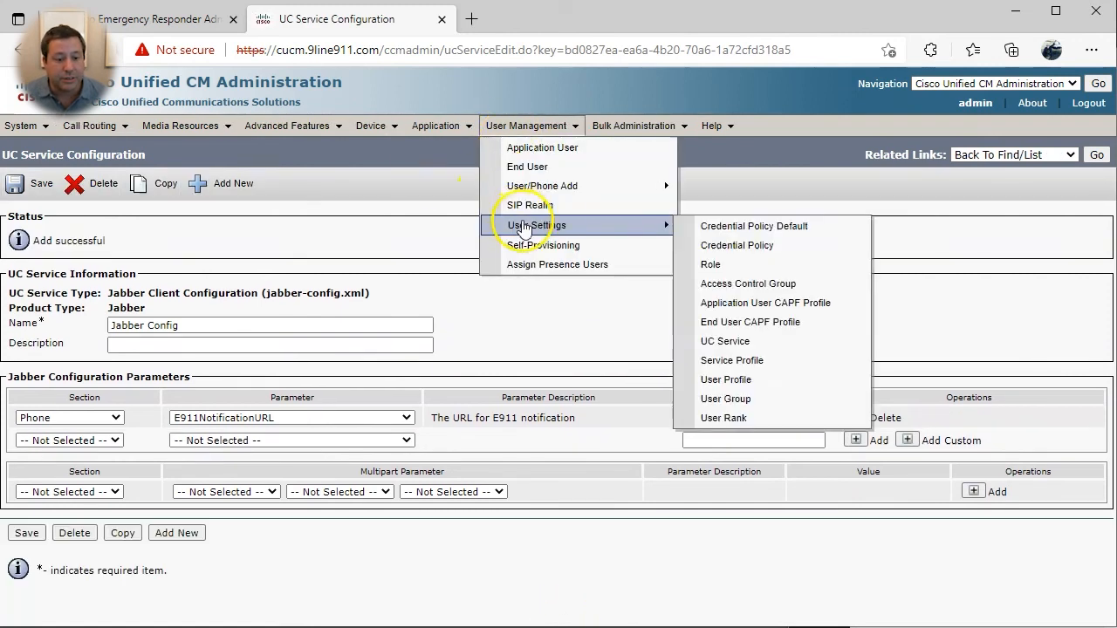
left_click(760, 369)
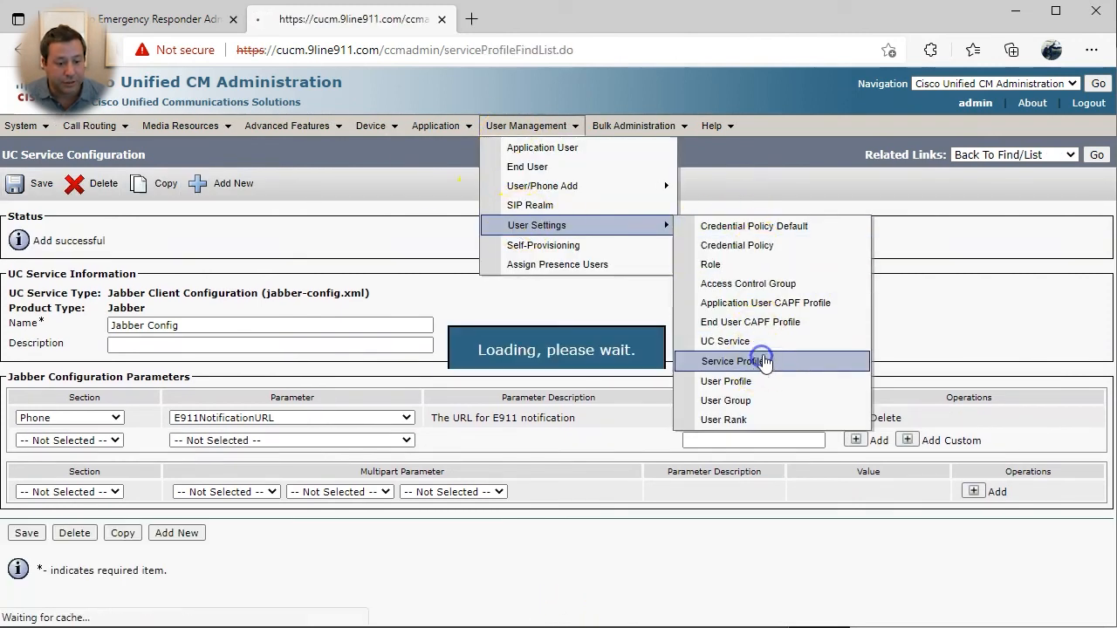
left_click(150, 348)
scroll(38, 463, "down", 15)
left_click(87, 494)
left_click(91, 523)
left_click(93, 514)
left_click(94, 540)
left_click(94, 533)
left_click(94, 556)
left_click(26, 570)
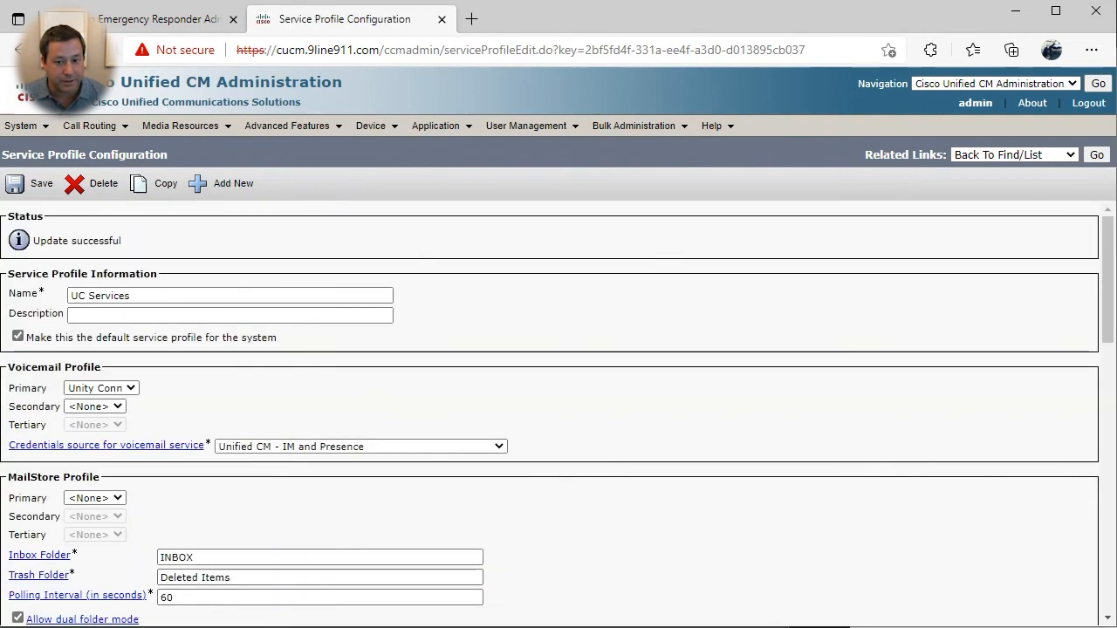
- Check the end user's UC Service Profile, leaving it on the system default
left_click_drag(270, 339, 26, 335)
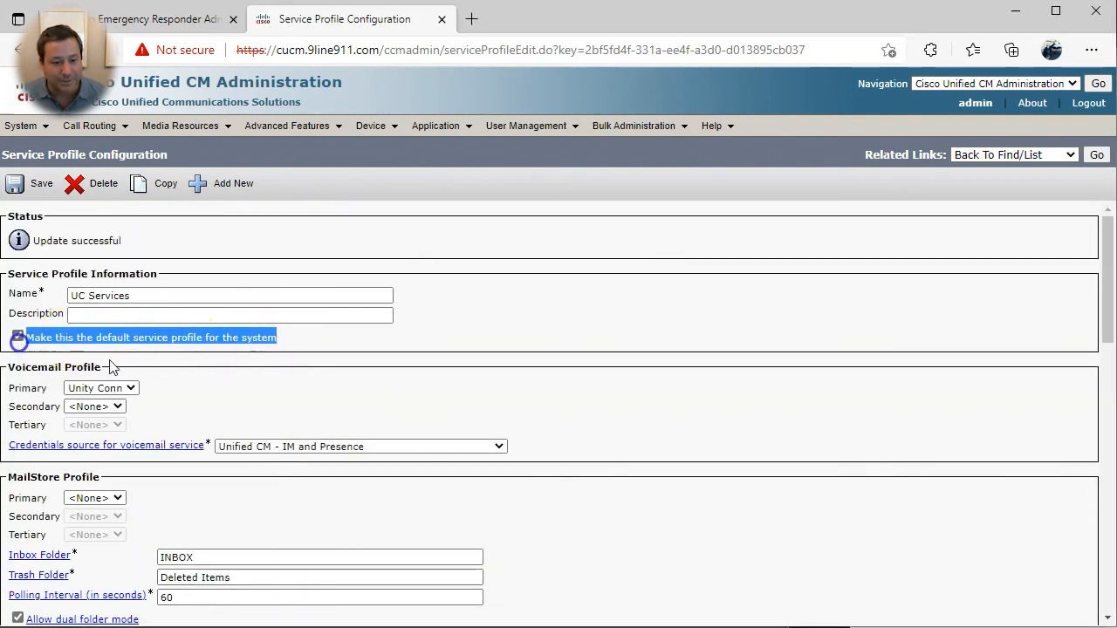
left_click(506, 376)
mouse_move(523, 131)
left_click(534, 165)
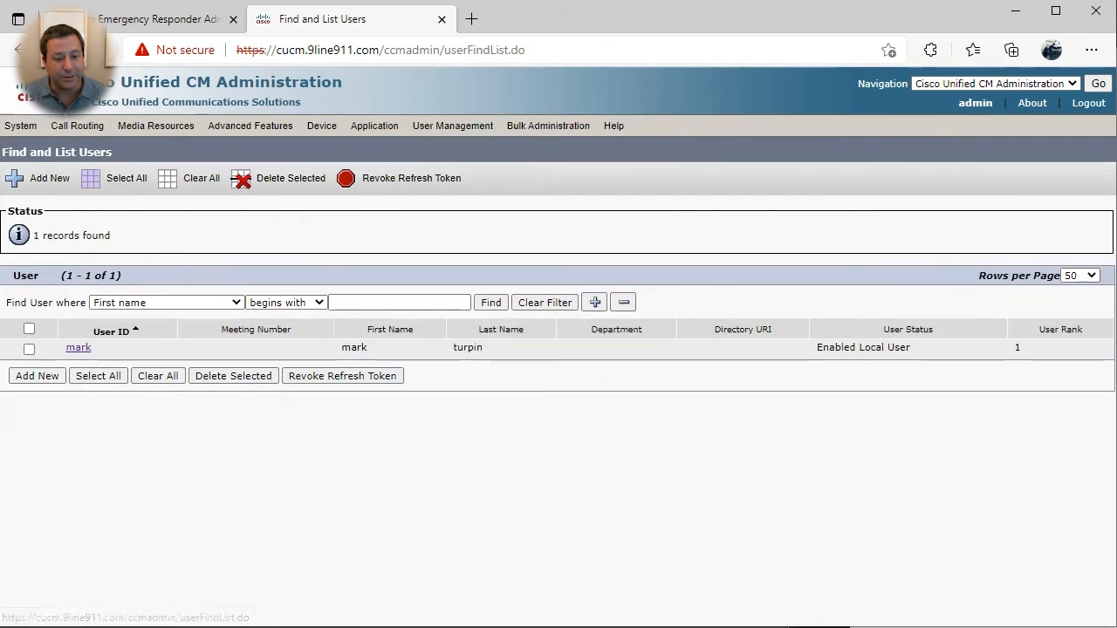
left_click(77, 349)
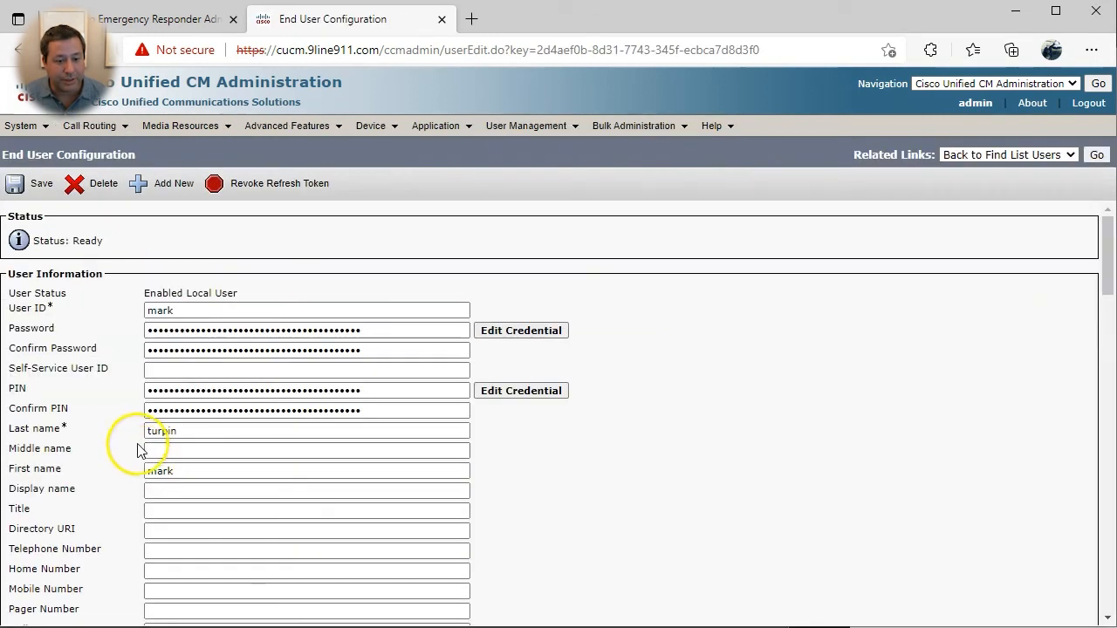
scroll(113, 458, "down", 10)
left_click(231, 279)
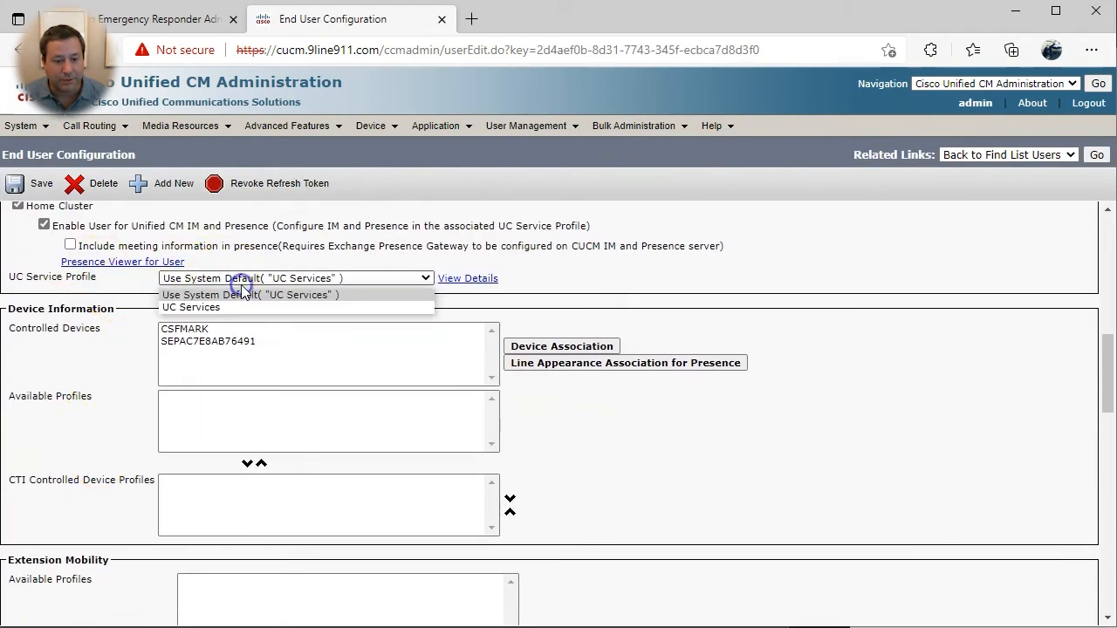
left_click(730, 318)
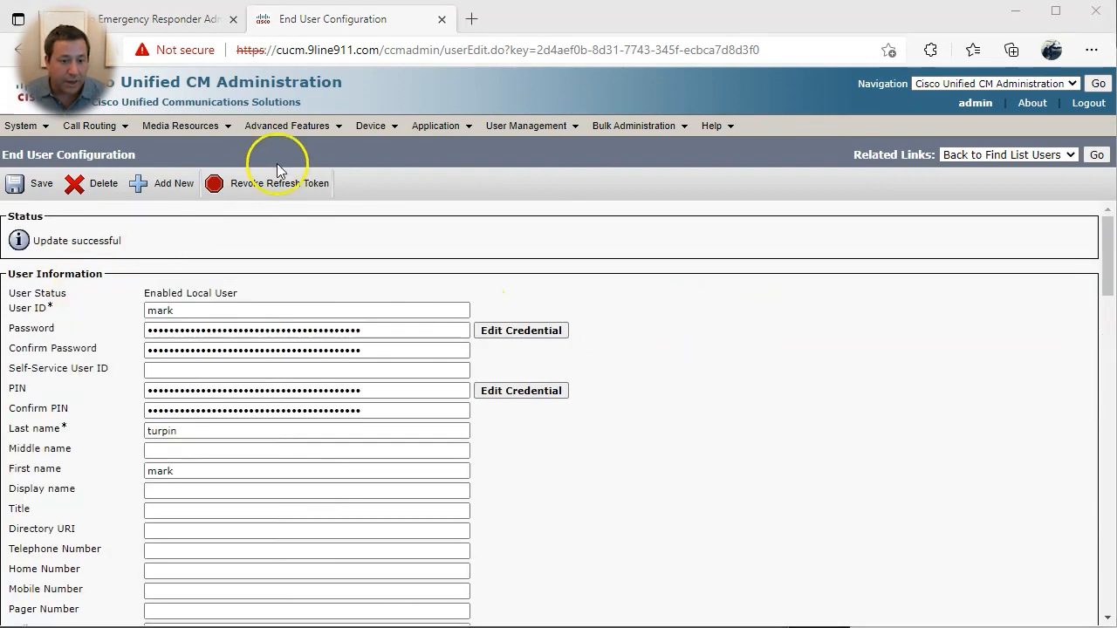
- Disable the InformaCast Emergency Notifications Paging login reminder and advance the wizard
mouse_move(296, 130)
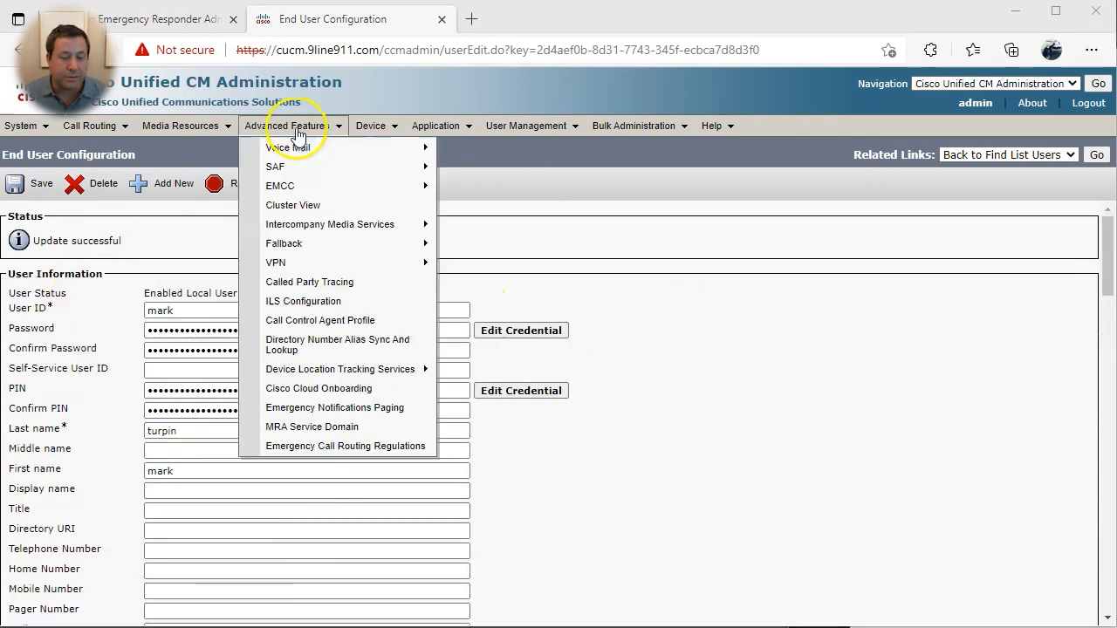
left_click(341, 452)
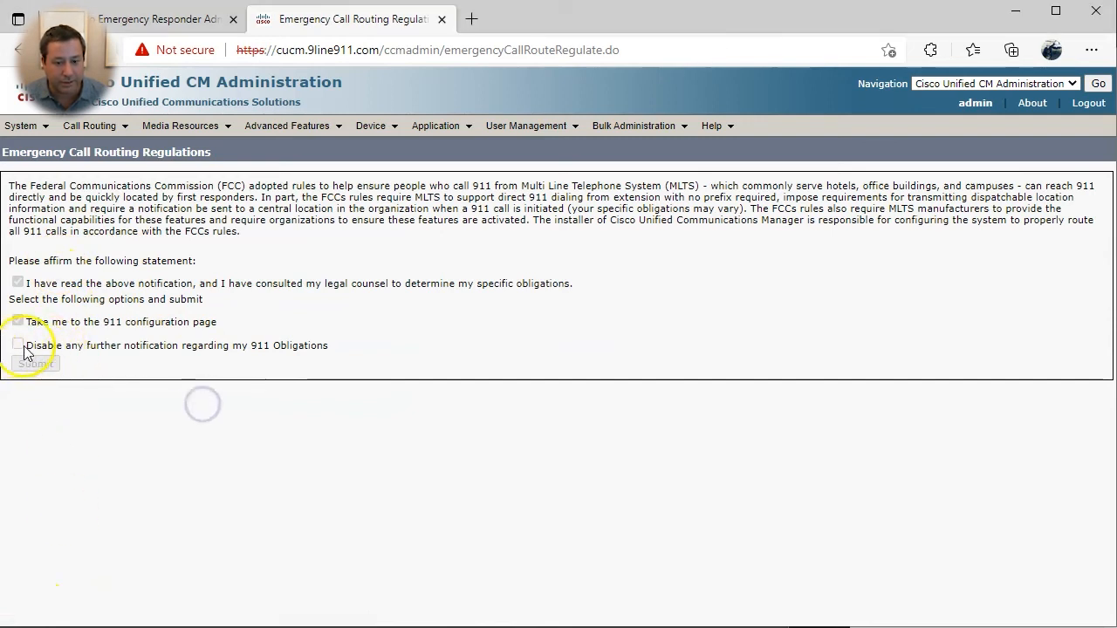
mouse_move(301, 127)
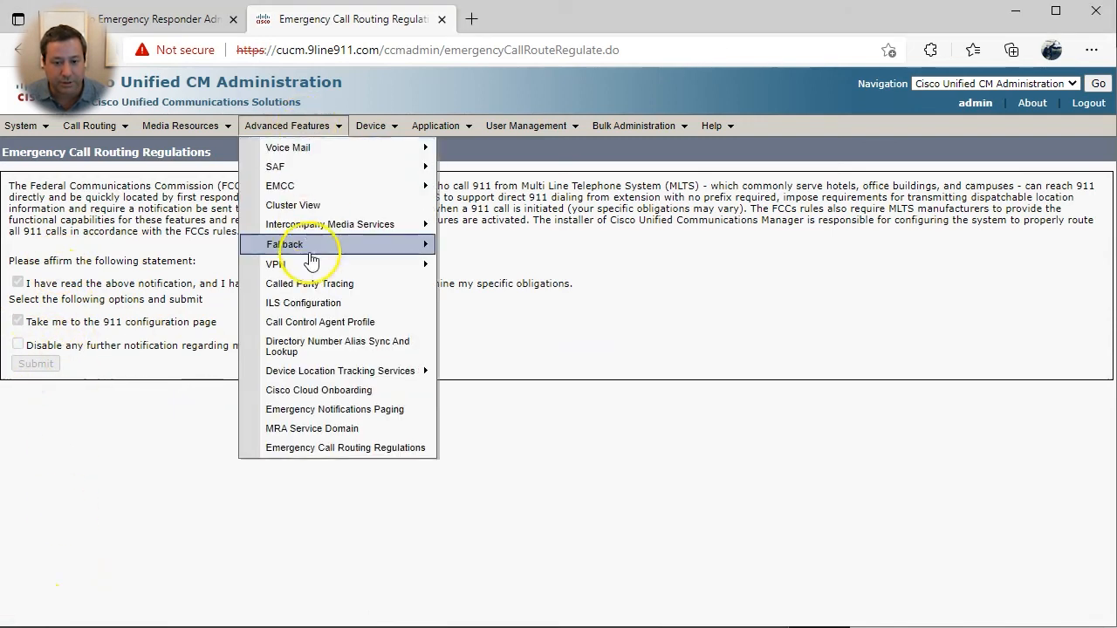
left_click(322, 408)
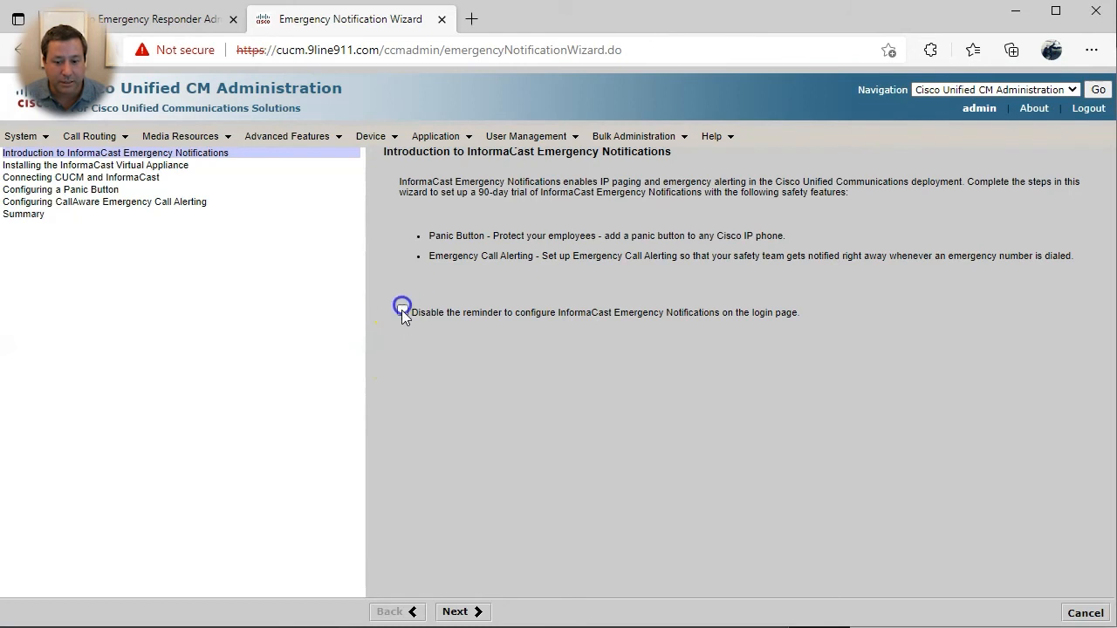
left_click(402, 311)
left_click(642, 160)
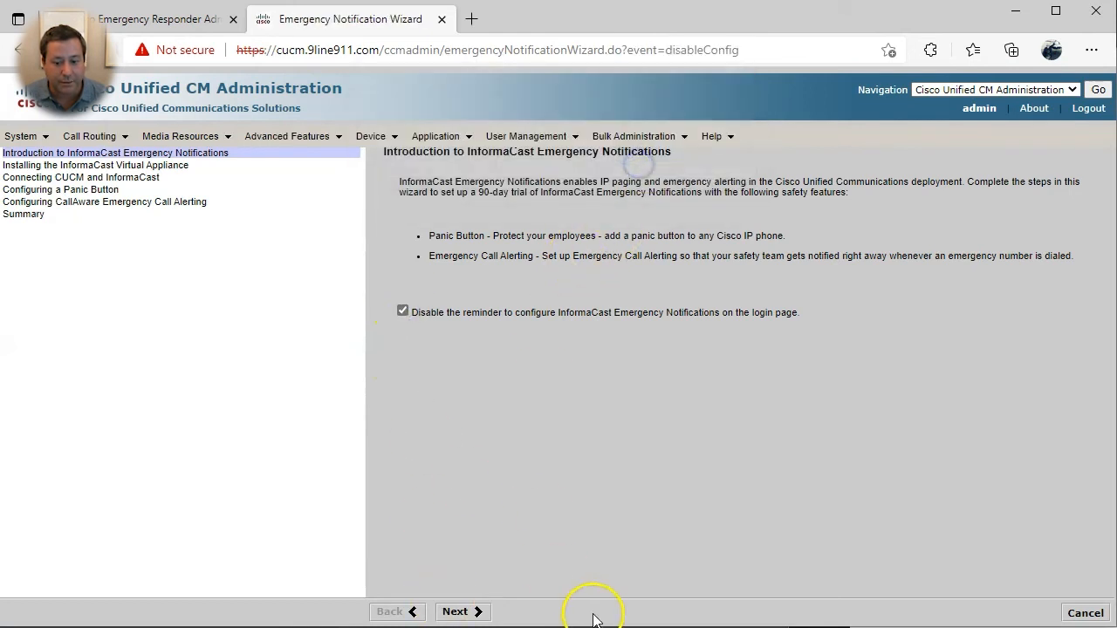
left_click(453, 611)
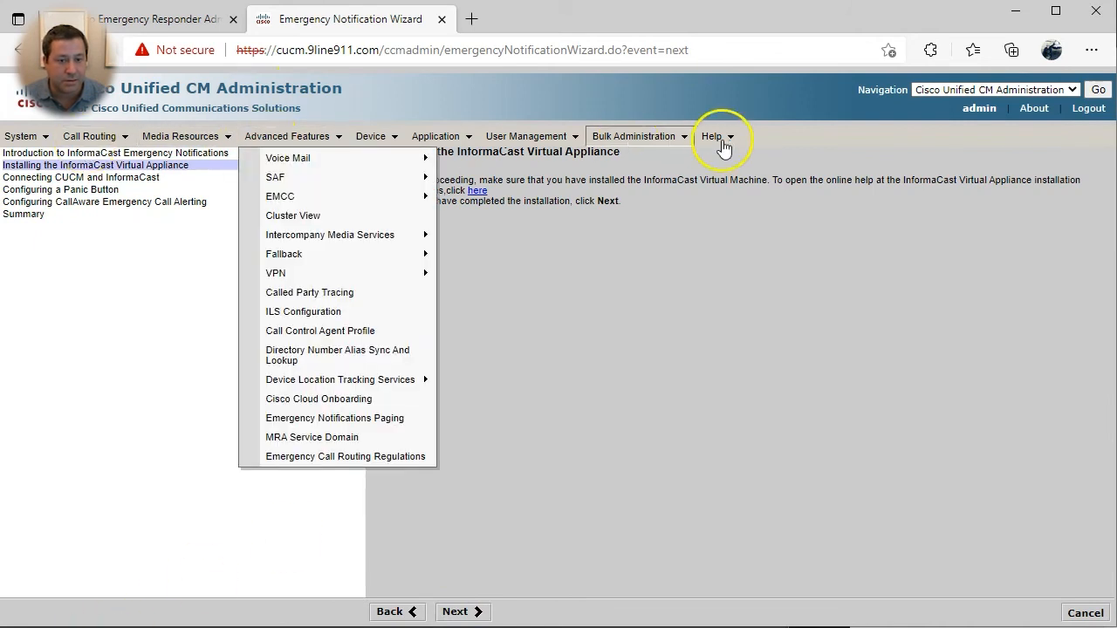
- Return to the administration home page showing system version 14.0.1.10000-20
mouse_move(731, 139)
left_click(766, 201)
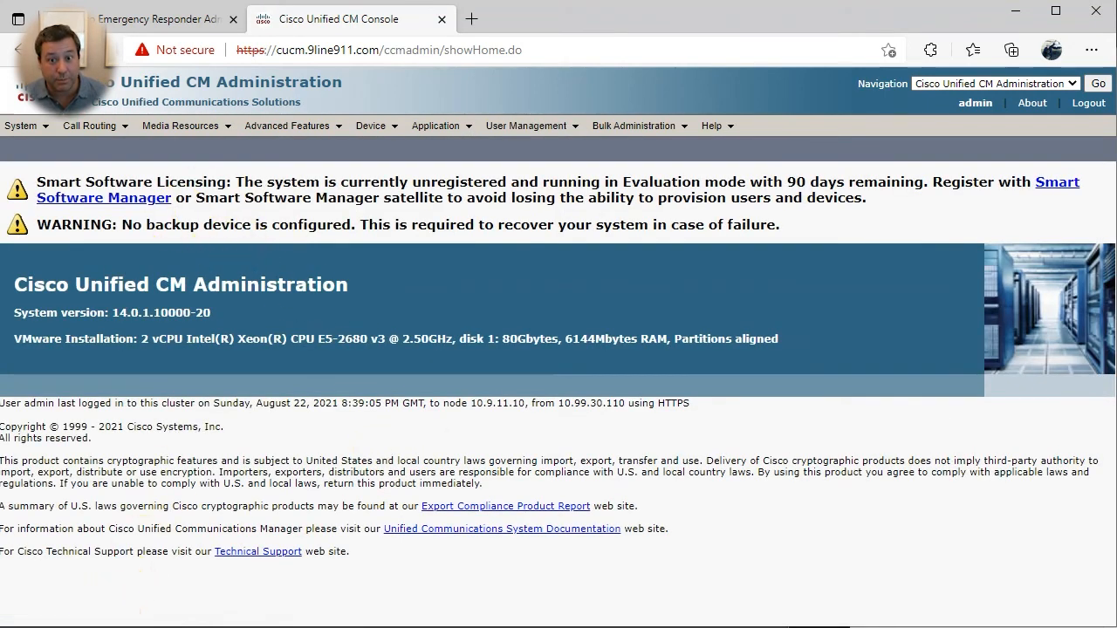
left_click(114, 627)
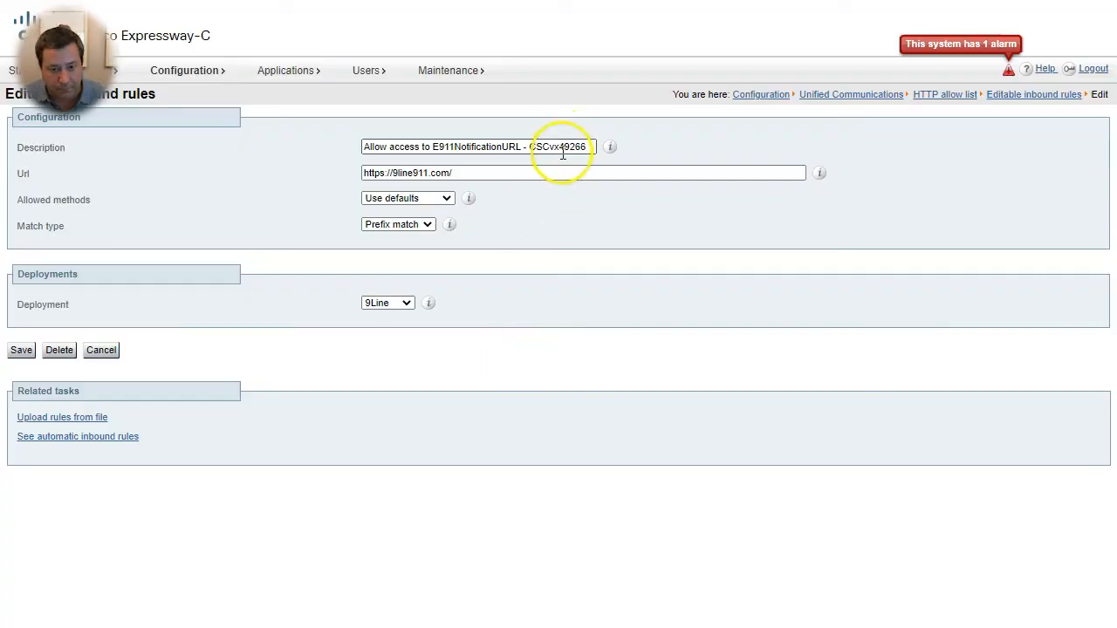
double_click(558, 146)
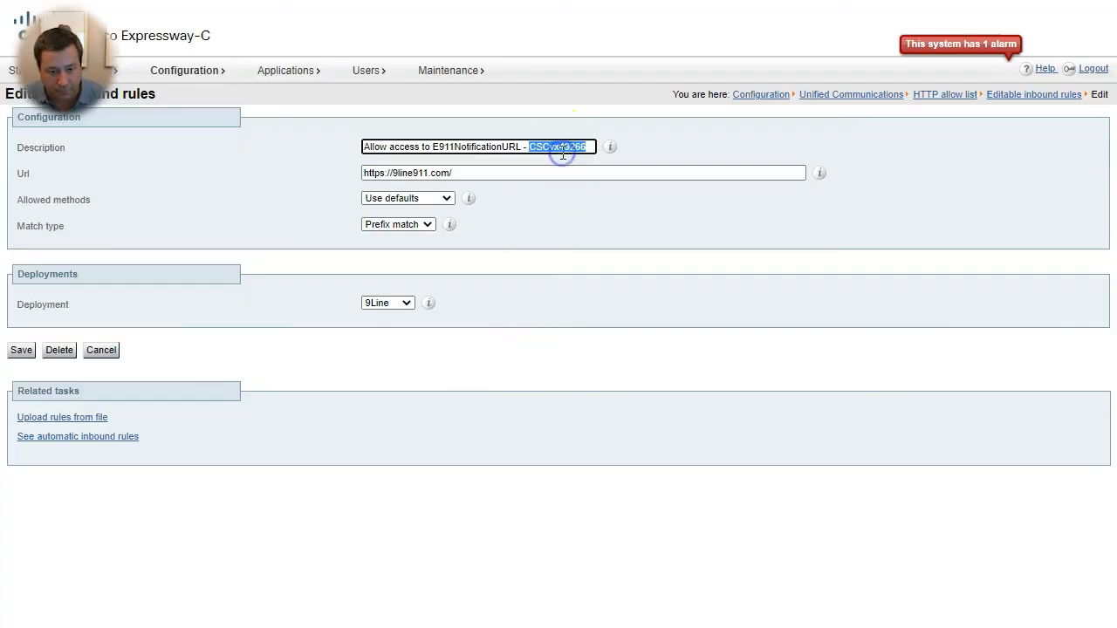
triple_click(480, 177)
left_click(428, 224)
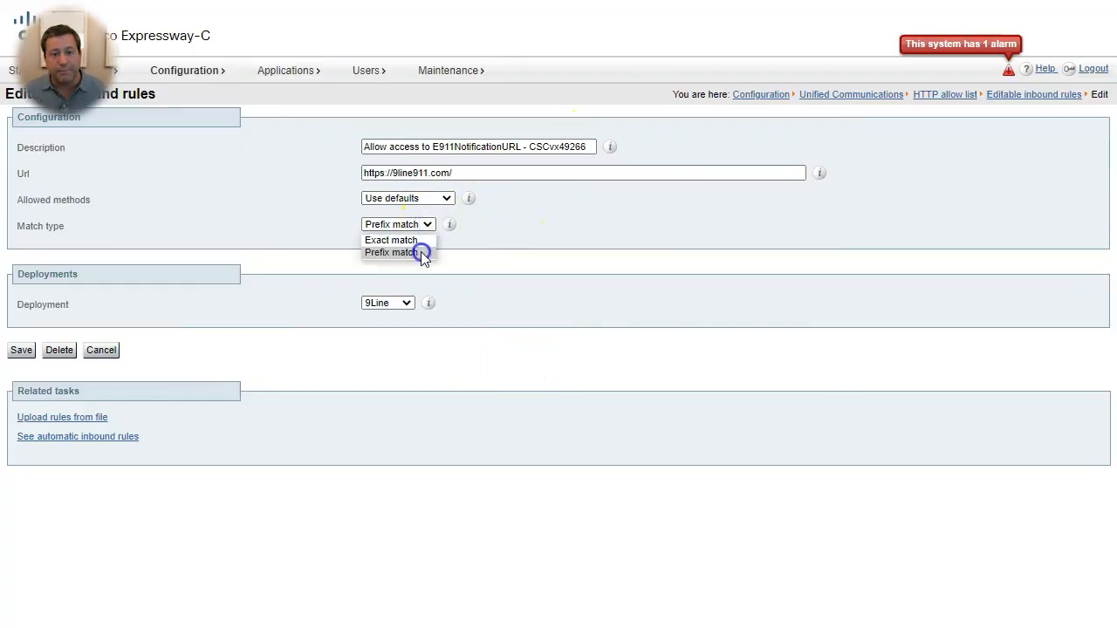
left_click(421, 252)
left_click(20, 350)
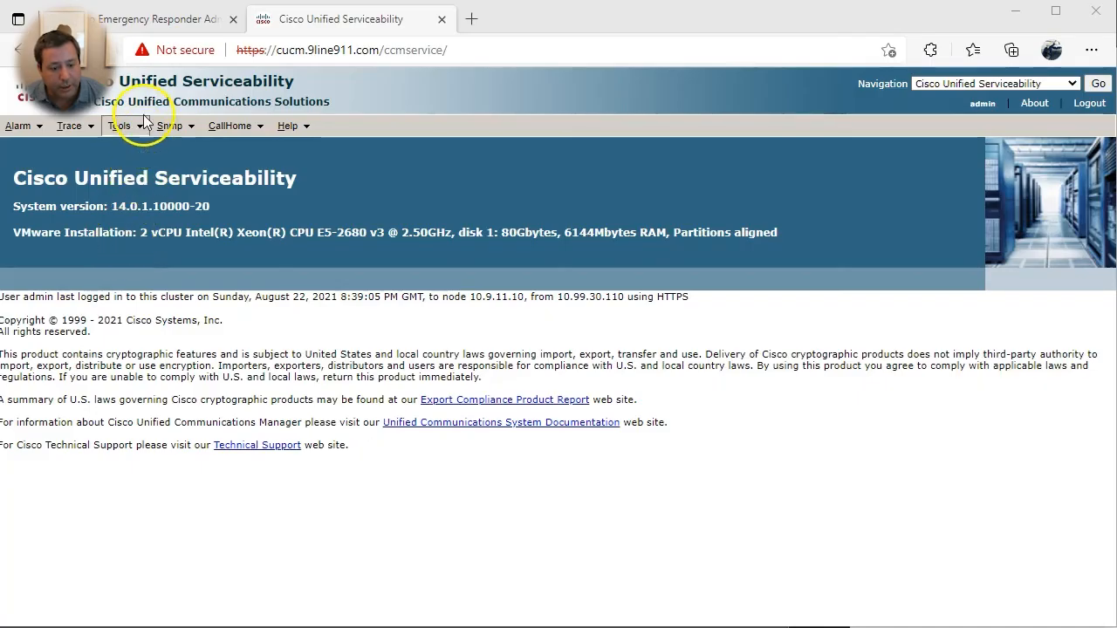
- Review the activated services listed on the Service Activation page
mouse_move(144, 127)
left_click(145, 154)
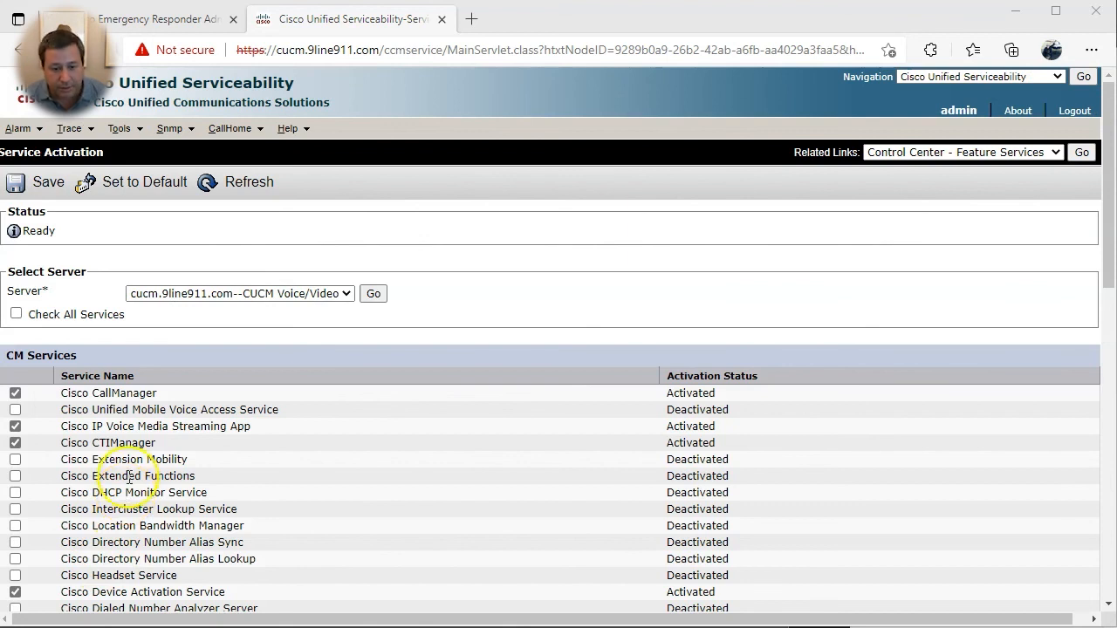
scroll(105, 397, "down", 5)
scroll(106, 397, "down", 4)
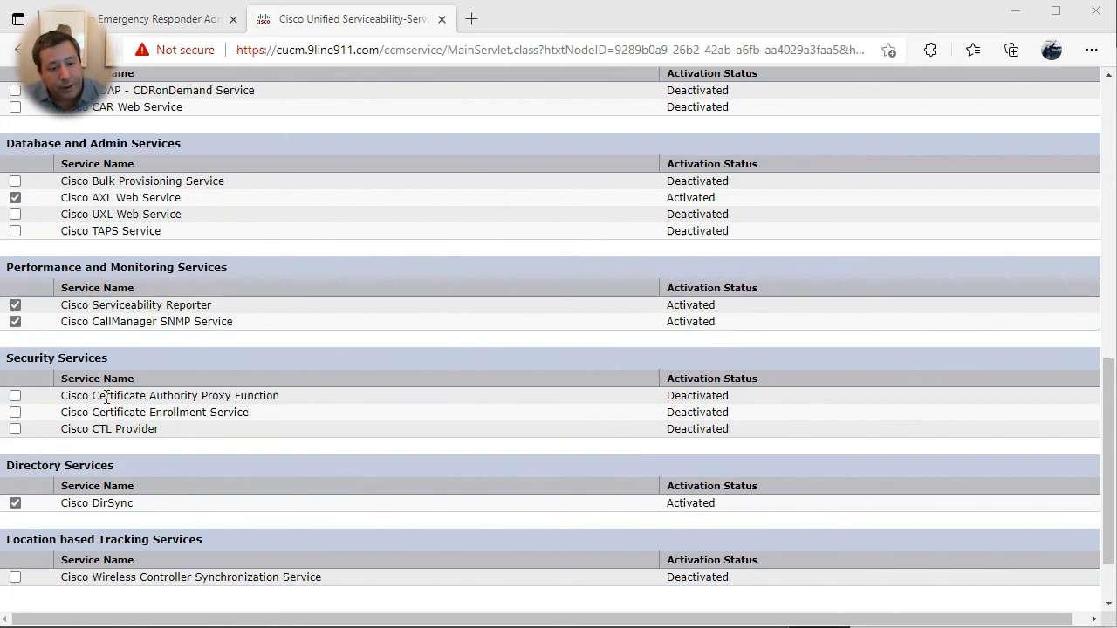
scroll(114, 454, "down", 1)
scroll(126, 524, "up", 1)
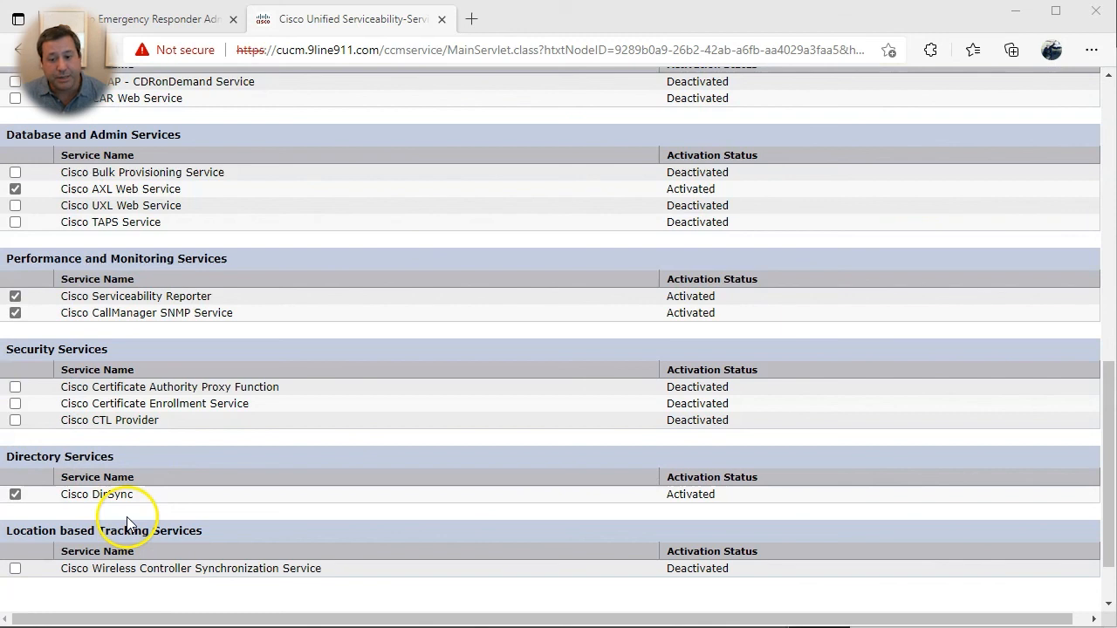
scroll(128, 525, "up", 9)
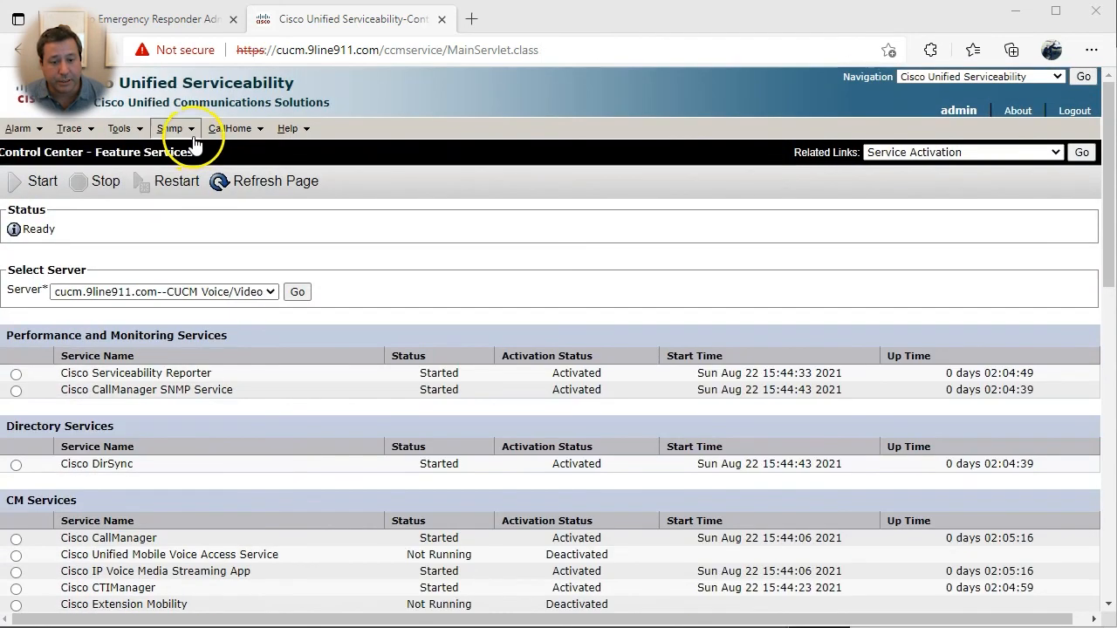
left_click(183, 131)
mouse_move(157, 160)
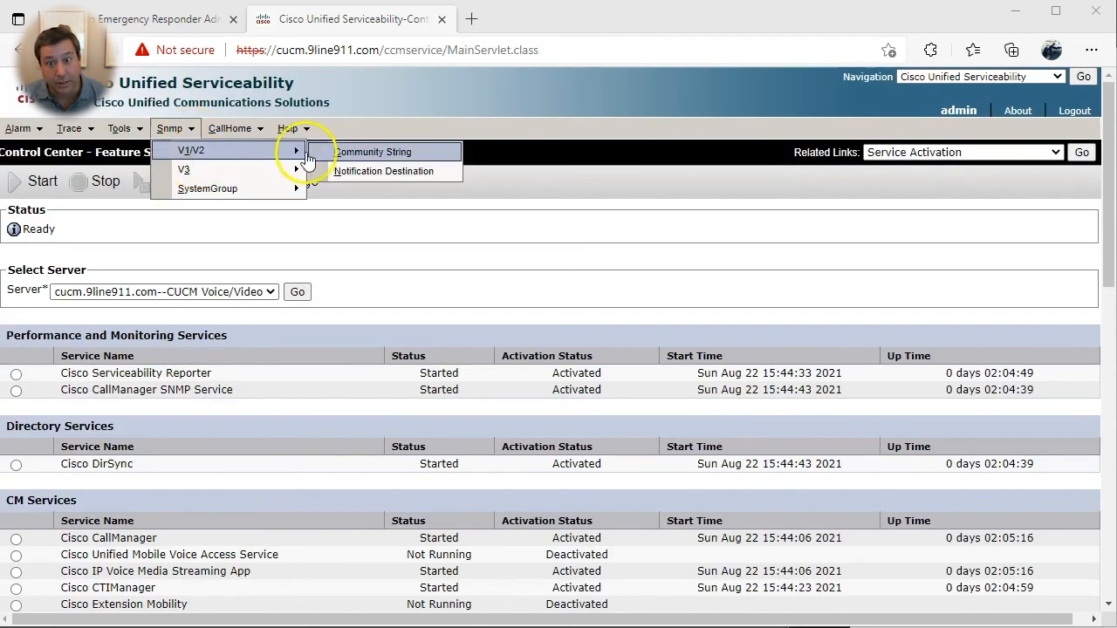
left_click(375, 150)
left_click(867, 220)
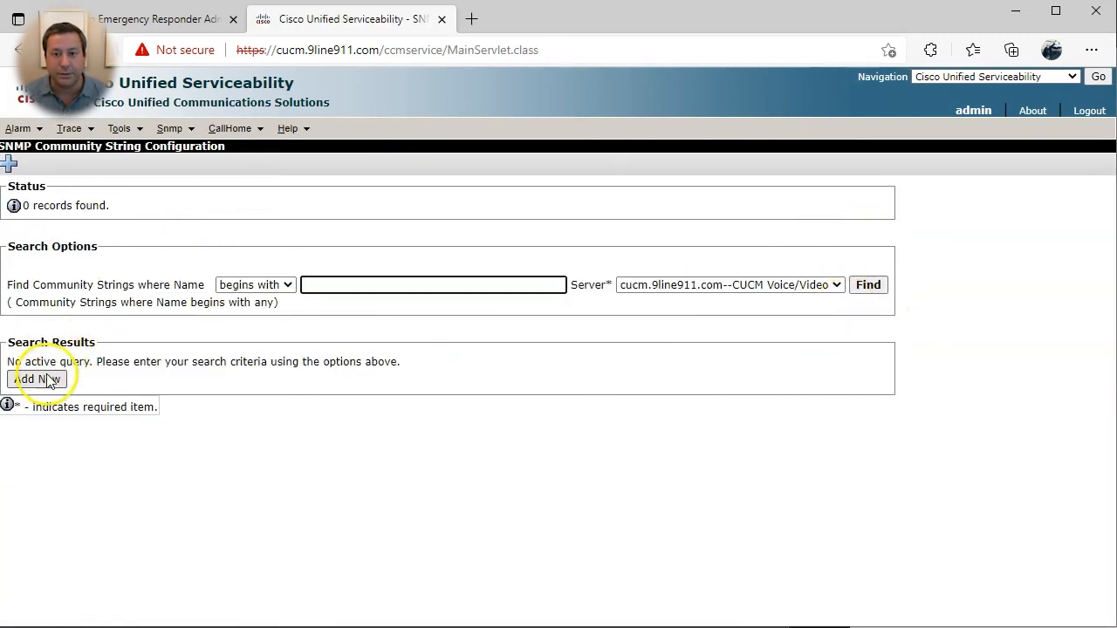
left_click(37, 378)
left_click(220, 336)
type("cersnmp")
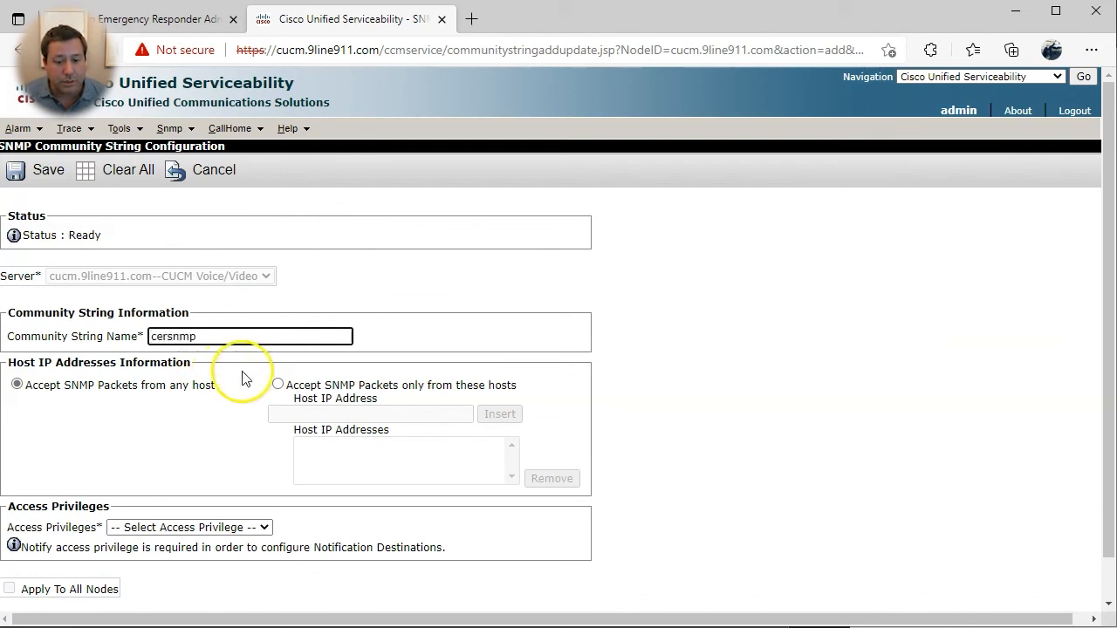
- Limit it to host 10.9.11.11 with ReadOnly access, save, and confirm the agent restart
left_click(277, 384)
left_click(328, 413)
type("10.9.11.11")
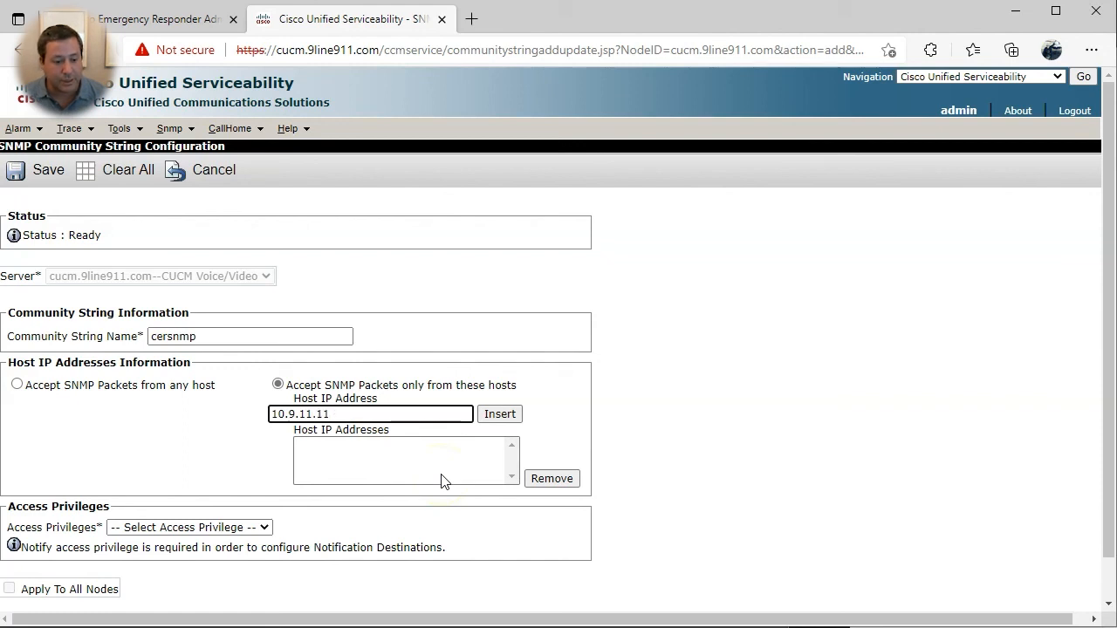
key("ctrl+a")
left_click(495, 414)
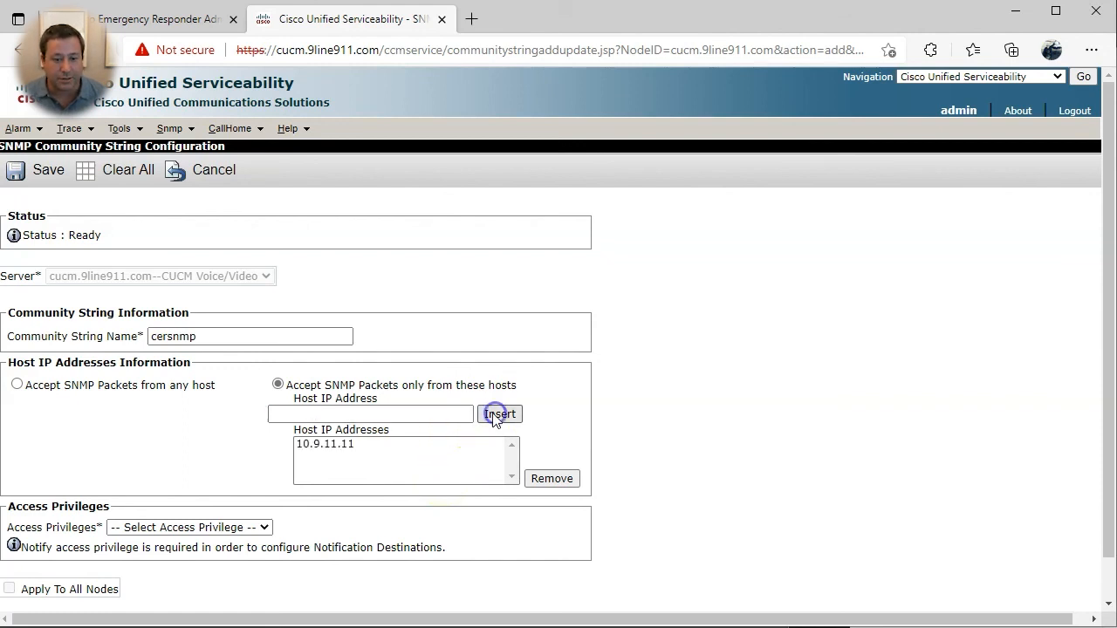
left_click(194, 529)
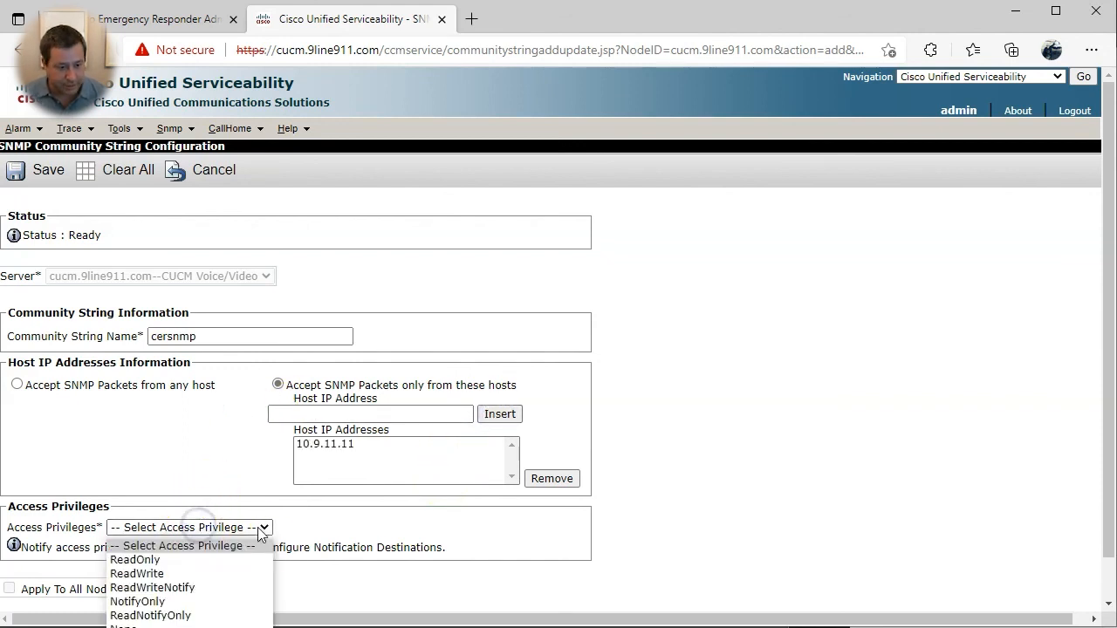
left_click(172, 561)
scroll(175, 563, "down", 1)
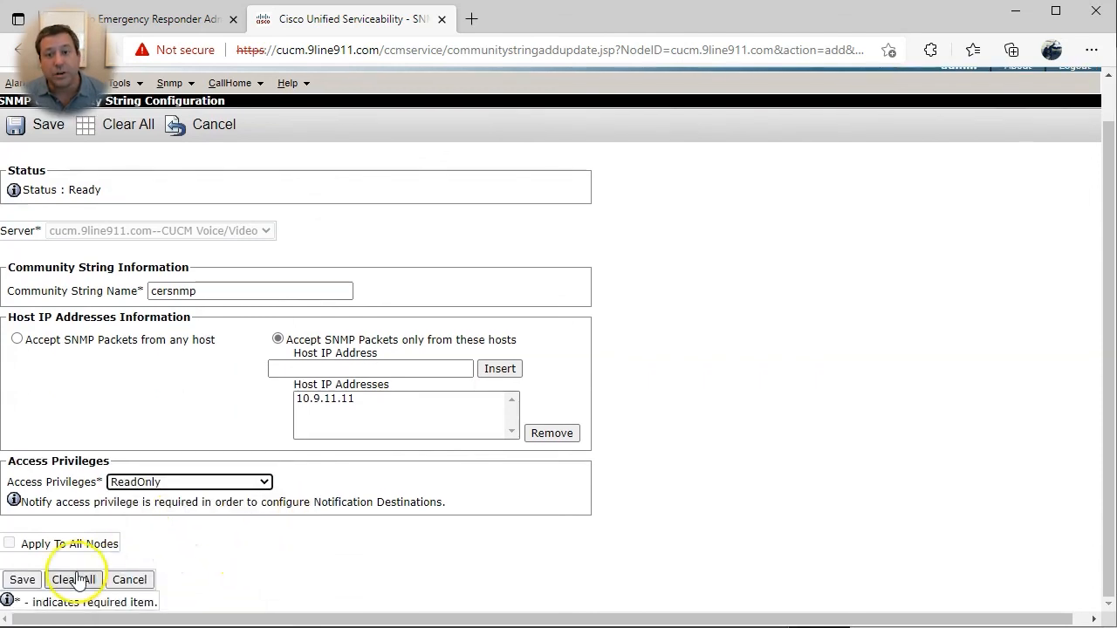
left_click(8, 586)
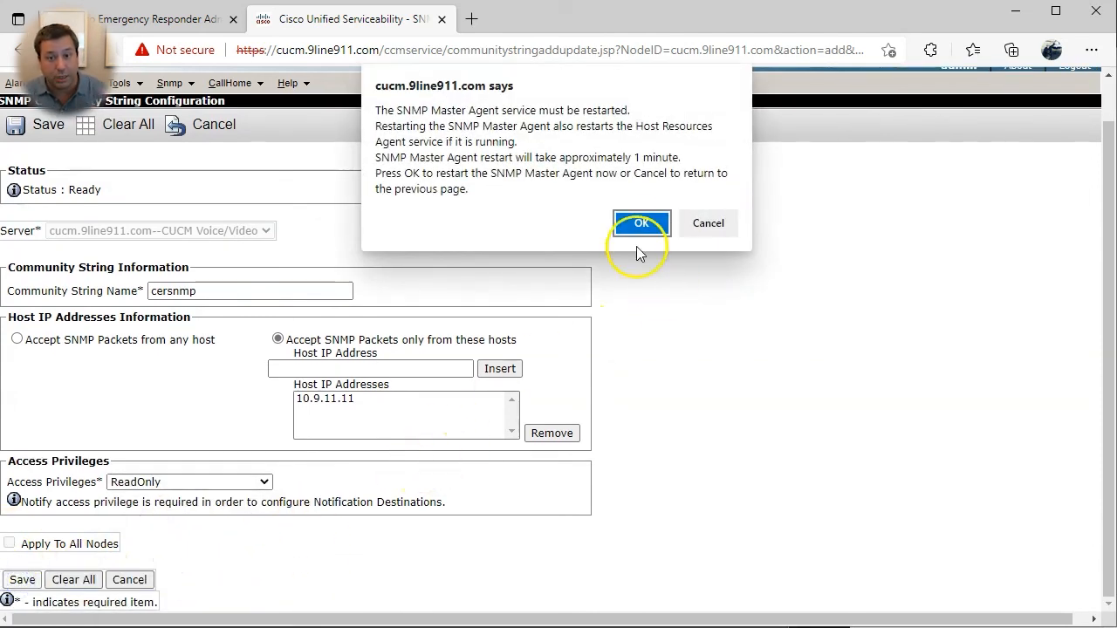
left_click(652, 220)
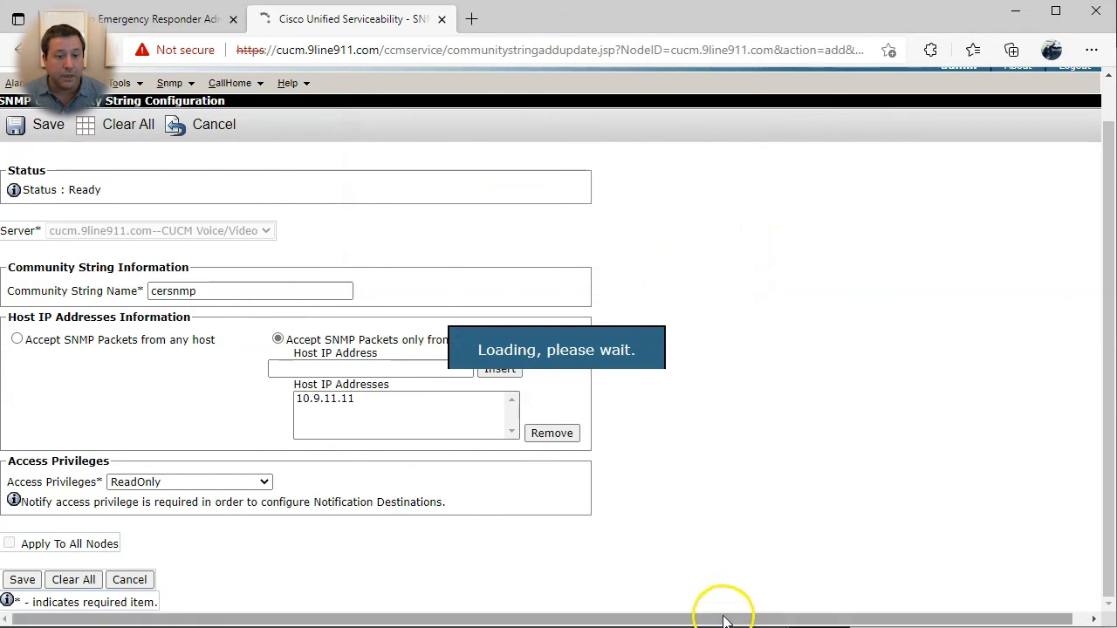